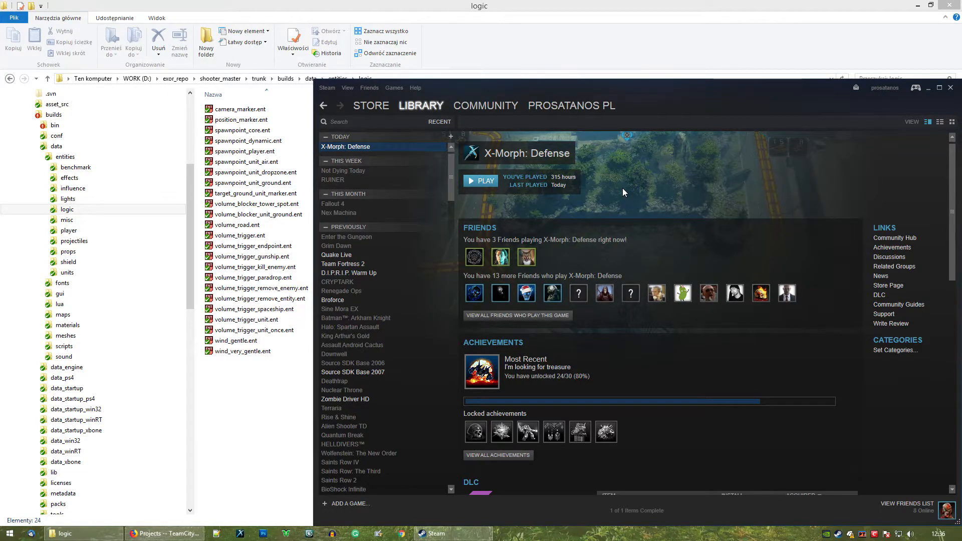
View the launch options of X-Morph: Defense with Launch Game Editor selected, and cancel the launch
{"action": "left_click", "coordinate": [489, 182]}
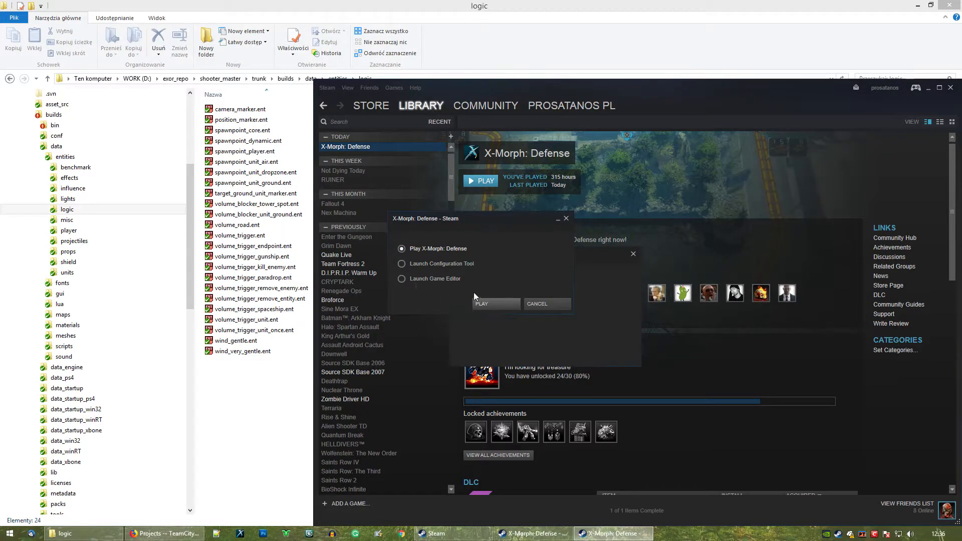
{"action": "left_click", "coordinate": [415, 278]}
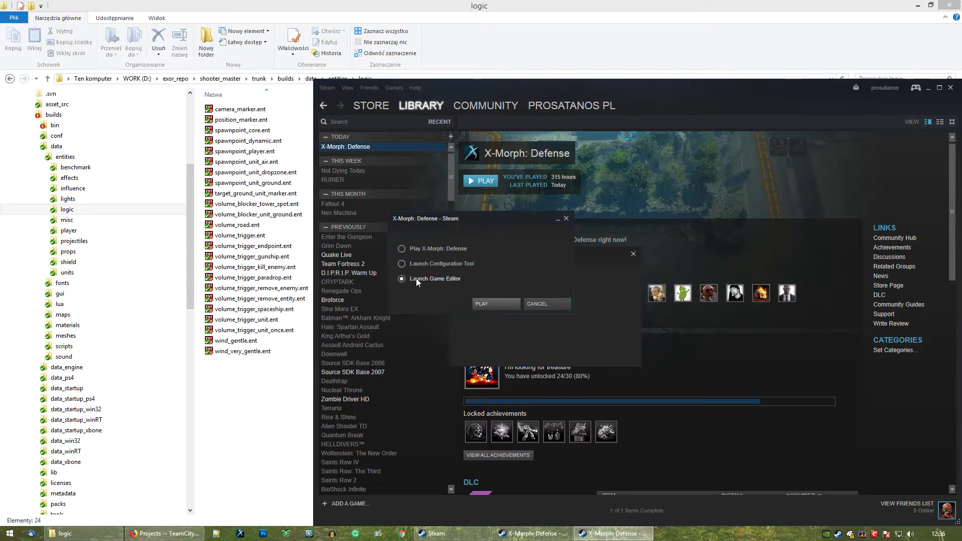
{"action": "left_click", "coordinate": [549, 305]}
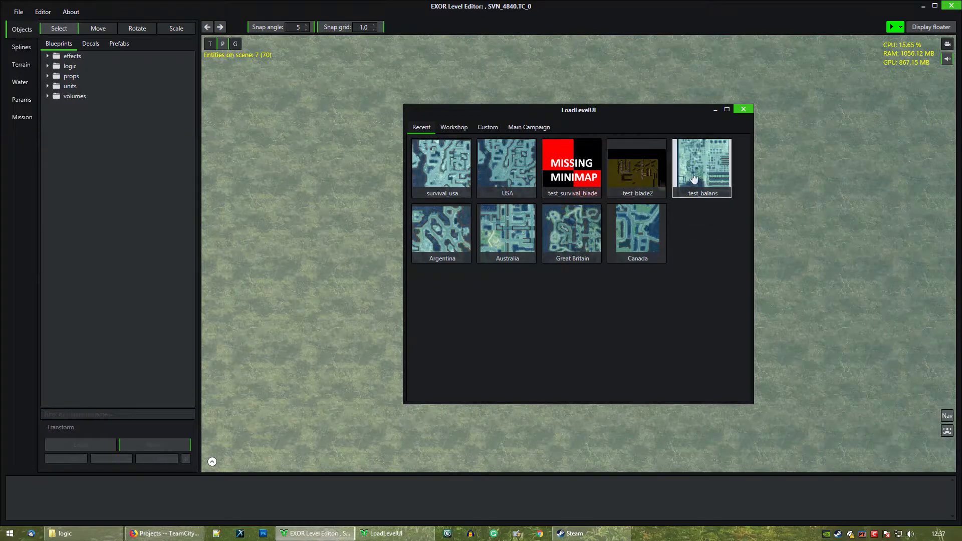
Browse the Workshop, Custom, Main Campaign and Recent level lists, and close the level loading window
{"action": "left_click", "coordinate": [455, 128]}
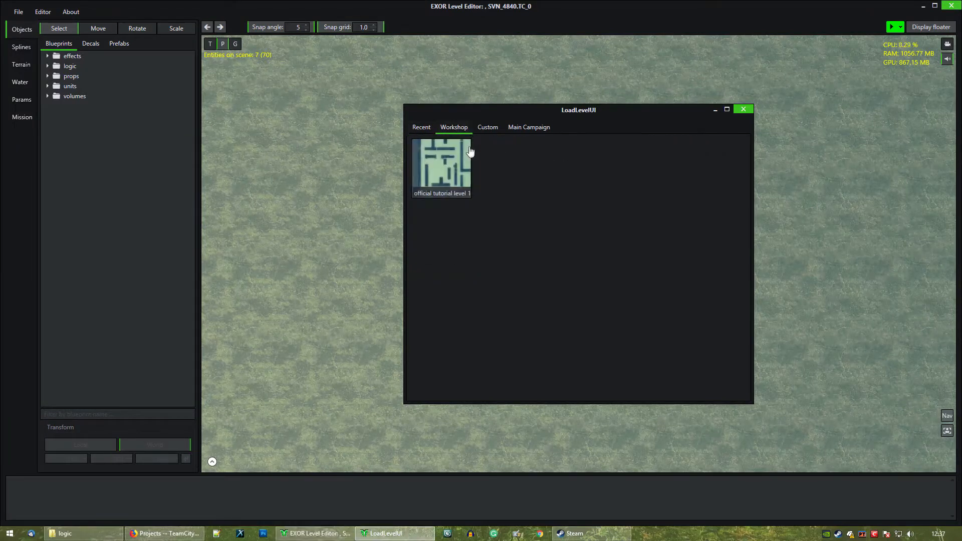
{"action": "left_click", "coordinate": [497, 129]}
{"action": "left_click", "coordinate": [526, 128]}
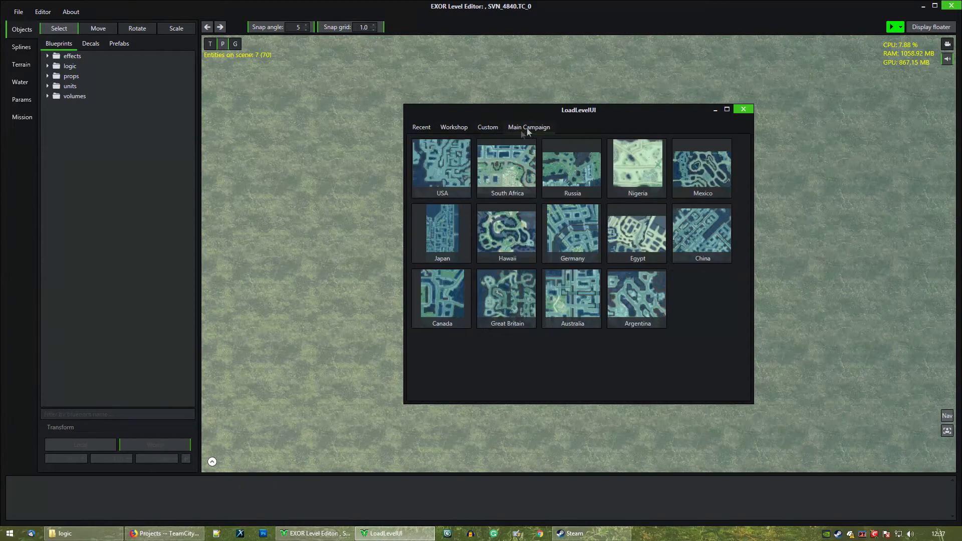
{"action": "left_click", "coordinate": [423, 128]}
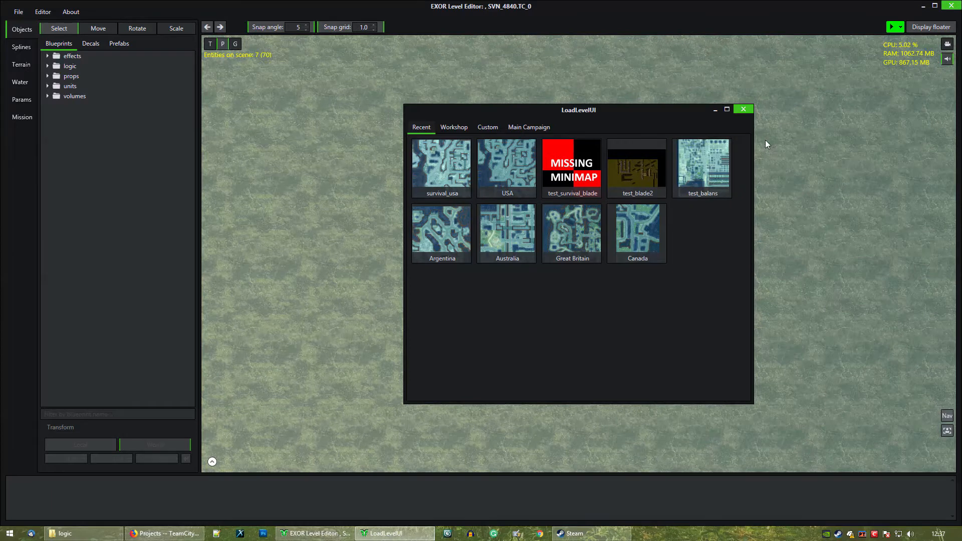
{"action": "left_click", "coordinate": [743, 109]}
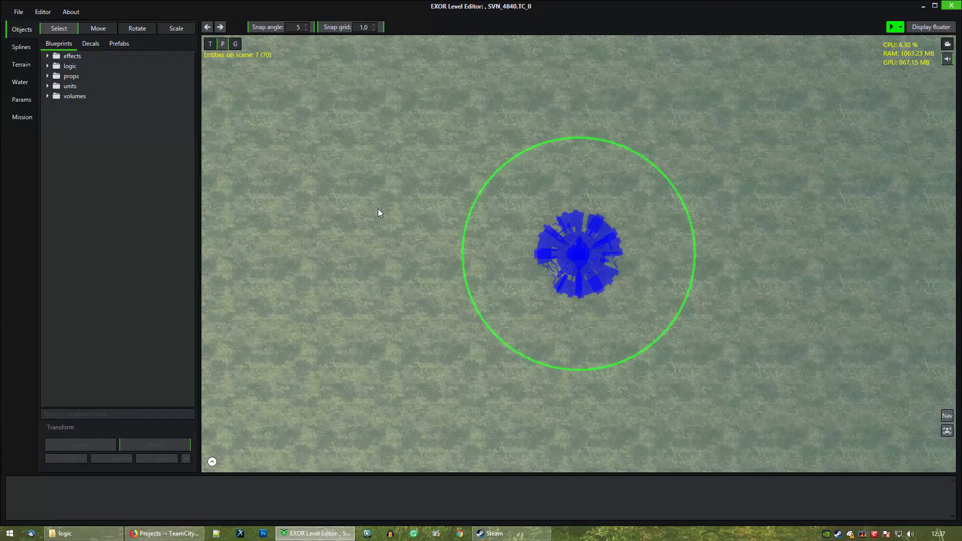
View the editor's list of basic controls over the viewport and hide it again
{"action": "left_click", "coordinate": [212, 462]}
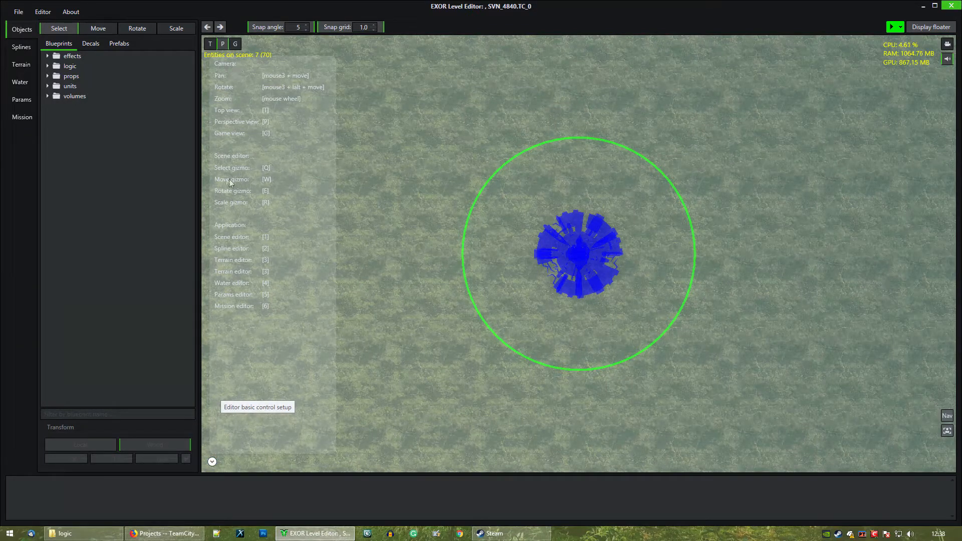
{"action": "left_click", "coordinate": [211, 462]}
{"action": "left_click", "coordinate": [211, 462]}
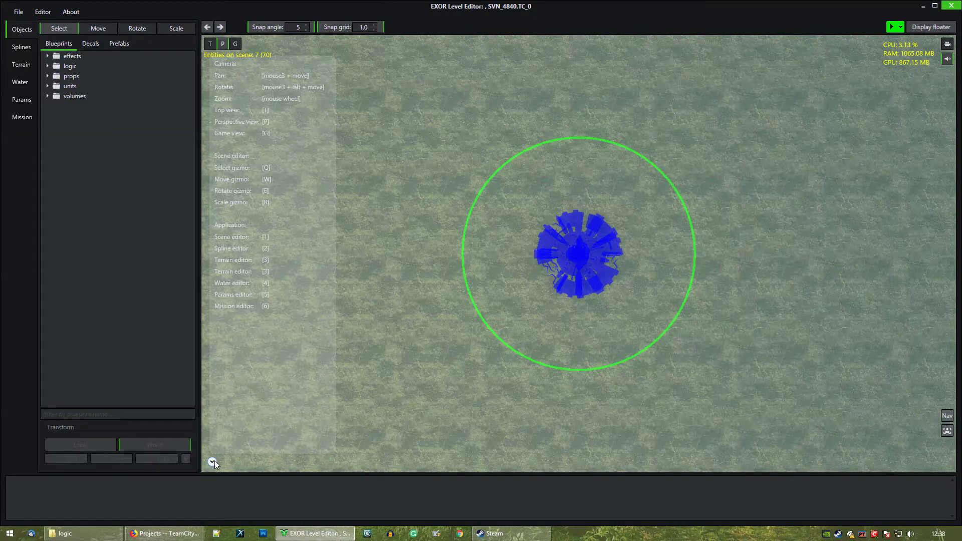
{"action": "left_click", "coordinate": [212, 461]}
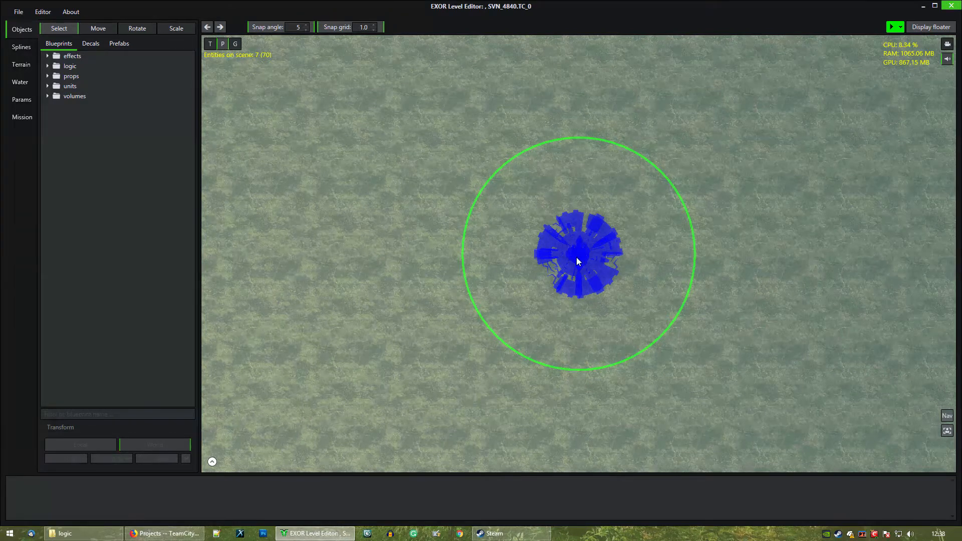
Examine the core on the empty map from different angles and distances by panning, rotating and zooming the camera
{"action": "mouse_move", "coordinate": [635, 277]}
{"action": "middle_mouse_down"}
{"action": "mouse_move", "coordinate": [536, 238]}
{"action": "mouse_move", "coordinate": [506, 275]}
{"action": "mouse_move", "coordinate": [599, 317]}
{"action": "mouse_move", "coordinate": [672, 300]}
{"action": "mouse_move", "coordinate": [685, 245]}
{"action": "mouse_move", "coordinate": [558, 263]}
{"action": "mouse_move", "coordinate": [558, 338]}
{"action": "mouse_move", "coordinate": [636, 328]}
{"action": "mouse_move", "coordinate": [681, 268]}
{"action": "mouse_move", "coordinate": [630, 275]}
{"action": "middle_mouse_up"}
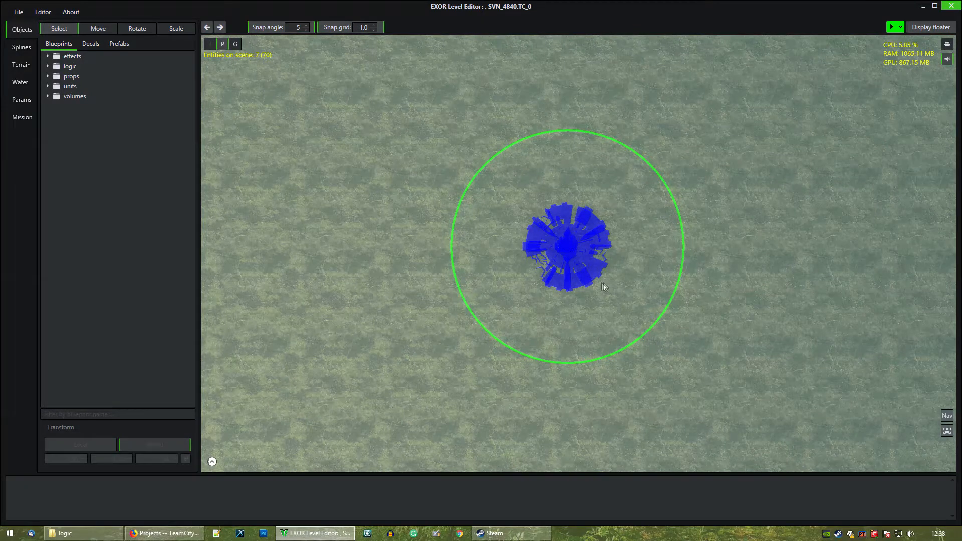
{"action": "middle_click_drag", "start_coordinate": [551, 278], "coordinate": [607, 208]}
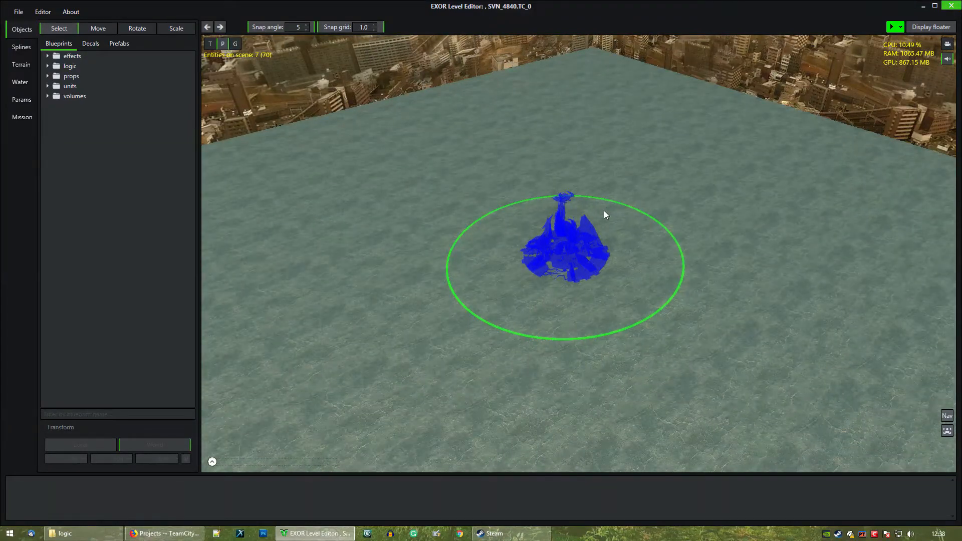
{"action": "scroll", "coordinate": [602, 209], "scroll_direction": "up", "scroll_amount": 5}
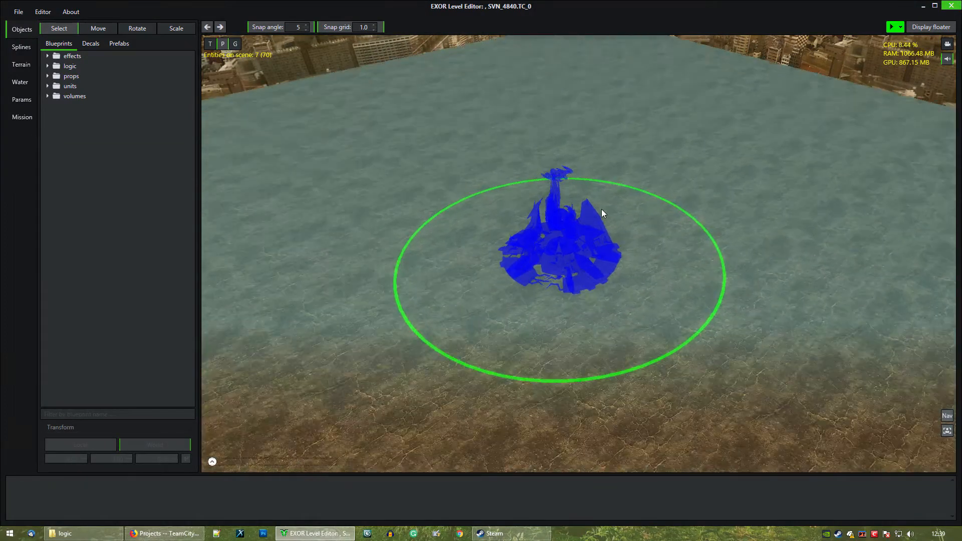
{"action": "scroll", "coordinate": [600, 209], "scroll_direction": "up", "scroll_amount": 3}
{"action": "scroll", "coordinate": [601, 209], "scroll_direction": "down", "scroll_amount": 6}
{"action": "scroll", "coordinate": [600, 209], "scroll_direction": "up", "scroll_amount": 2}
{"action": "scroll", "coordinate": [600, 209], "scroll_direction": "up", "scroll_amount": 2}
{"action": "scroll", "coordinate": [600, 210], "scroll_direction": "down", "scroll_amount": 4}
{"action": "scroll", "coordinate": [600, 210], "scroll_direction": "up", "scroll_amount": 4}
{"action": "scroll", "coordinate": [600, 210], "scroll_direction": "down", "scroll_amount": 3}
{"action": "middle_click_drag", "start_coordinate": [602, 189], "coordinate": [594, 202]}
{"action": "scroll", "coordinate": [601, 203], "scroll_direction": "down", "scroll_amount": 2}
{"action": "scroll", "coordinate": [597, 178], "scroll_direction": "up", "scroll_amount": 2}
{"action": "scroll", "coordinate": [596, 179], "scroll_direction": "down", "scroll_amount": 2}
{"action": "scroll", "coordinate": [586, 181], "scroll_direction": "up", "scroll_amount": 2}
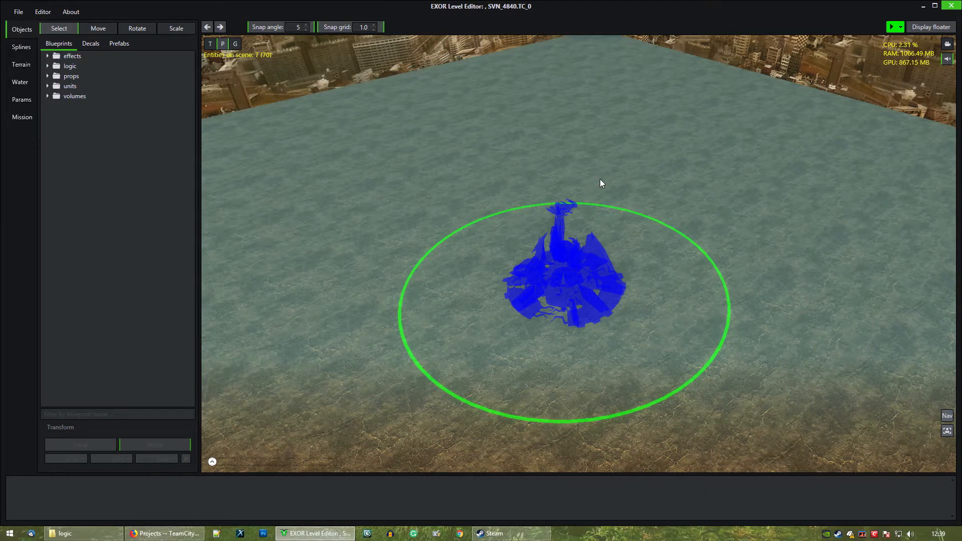
Select the player spawn point at the top of the core, focus the camera on it, and examine its surroundings
{"action": "left_click", "coordinate": [570, 208]}
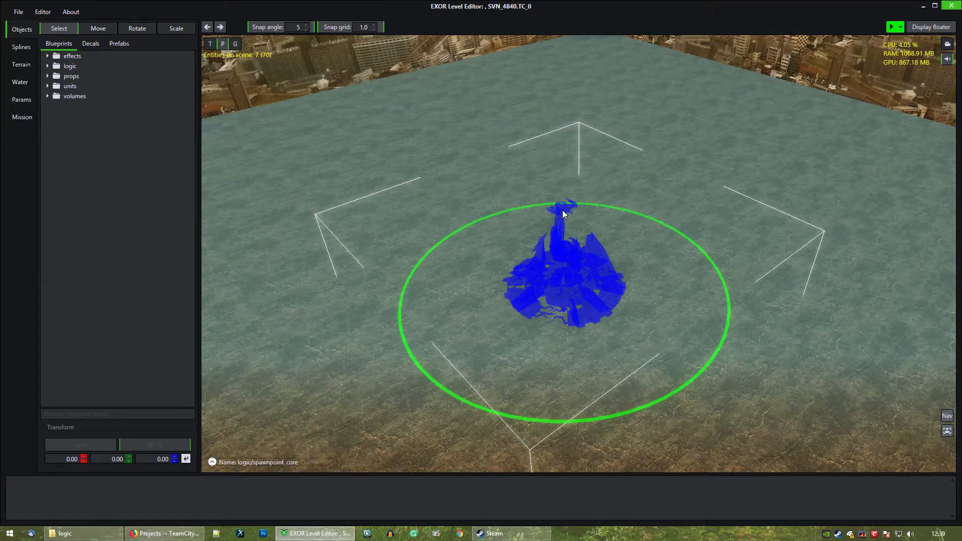
{"action": "left_click", "coordinate": [563, 214]}
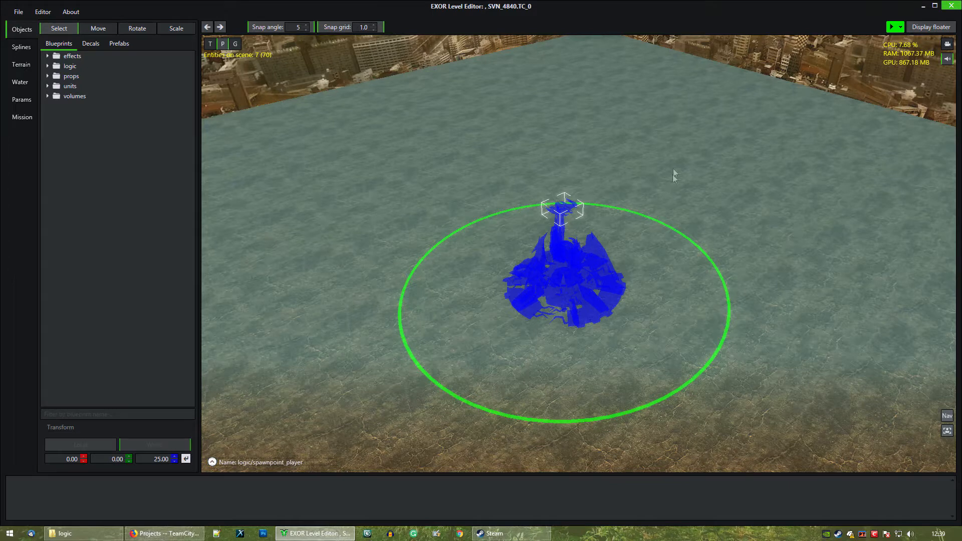
{"action": "key", "text": "f"}
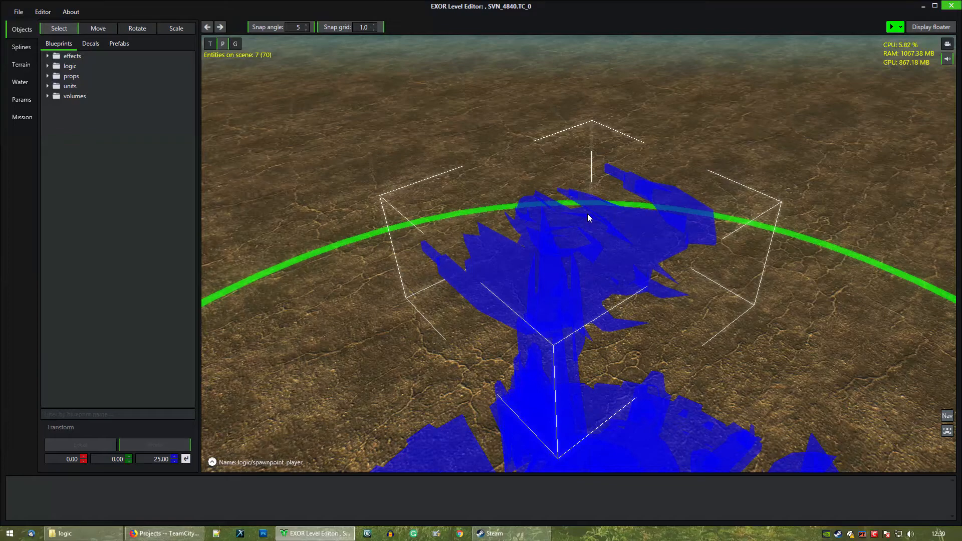
{"action": "scroll", "coordinate": [587, 214], "scroll_direction": "down", "scroll_amount": 1}
{"action": "scroll", "coordinate": [587, 213], "scroll_direction": "down", "scroll_amount": 6}
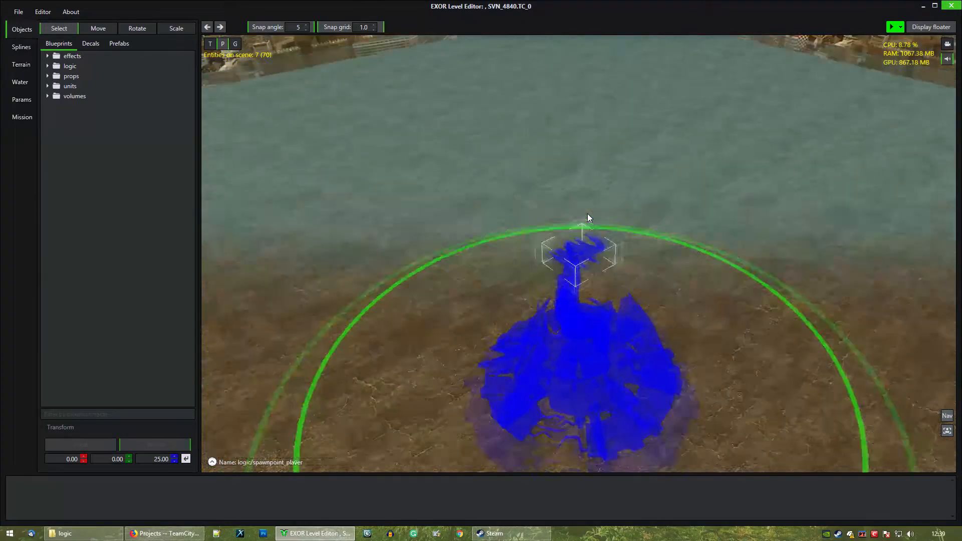
{"action": "scroll", "coordinate": [584, 220], "scroll_direction": "down", "scroll_amount": 2}
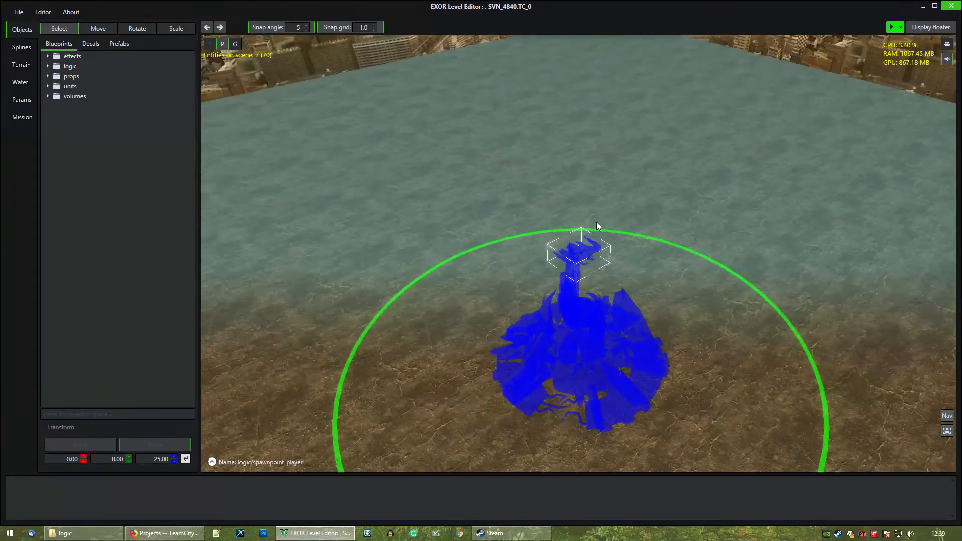
{"action": "scroll", "coordinate": [592, 229], "scroll_direction": "up", "scroll_amount": 1}
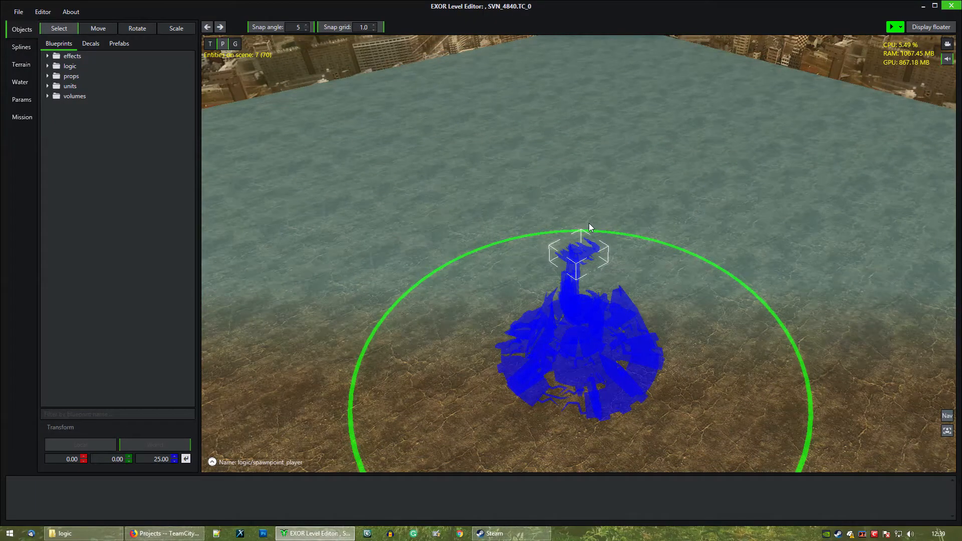
{"action": "mouse_move", "coordinate": [661, 232]}
{"action": "middle_mouse_down"}
{"action": "mouse_move", "coordinate": [529, 262]}
{"action": "mouse_move", "coordinate": [473, 198]}
{"action": "mouse_move", "coordinate": [702, 200]}
{"action": "mouse_move", "coordinate": [766, 232]}
{"action": "mouse_move", "coordinate": [699, 208]}
{"action": "mouse_move", "coordinate": [472, 250]}
{"action": "mouse_move", "coordinate": [548, 181]}
{"action": "mouse_move", "coordinate": [737, 234]}
{"action": "mouse_move", "coordinate": [629, 265]}
{"action": "mouse_move", "coordinate": [651, 247]}
{"action": "middle_mouse_up"}
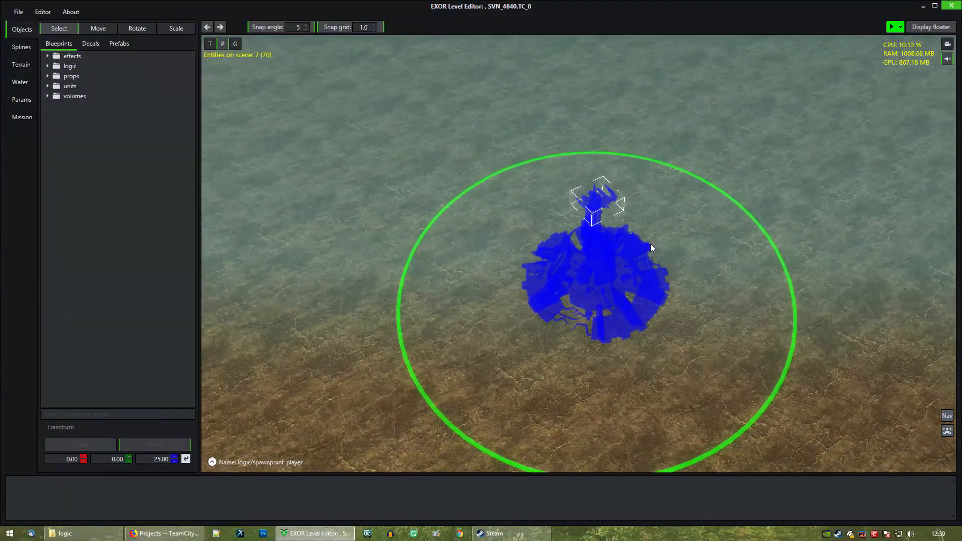
{"action": "middle_click_drag", "start_coordinate": [526, 264], "coordinate": [679, 153]}
{"action": "mouse_move", "coordinate": [670, 282]}
{"action": "middle_mouse_down"}
{"action": "mouse_move", "coordinate": [477, 262]}
{"action": "mouse_move", "coordinate": [576, 200]}
{"action": "mouse_move", "coordinate": [714, 291]}
{"action": "mouse_move", "coordinate": [680, 287]}
{"action": "mouse_move", "coordinate": [700, 281]}
{"action": "mouse_move", "coordinate": [670, 285]}
{"action": "middle_mouse_up"}
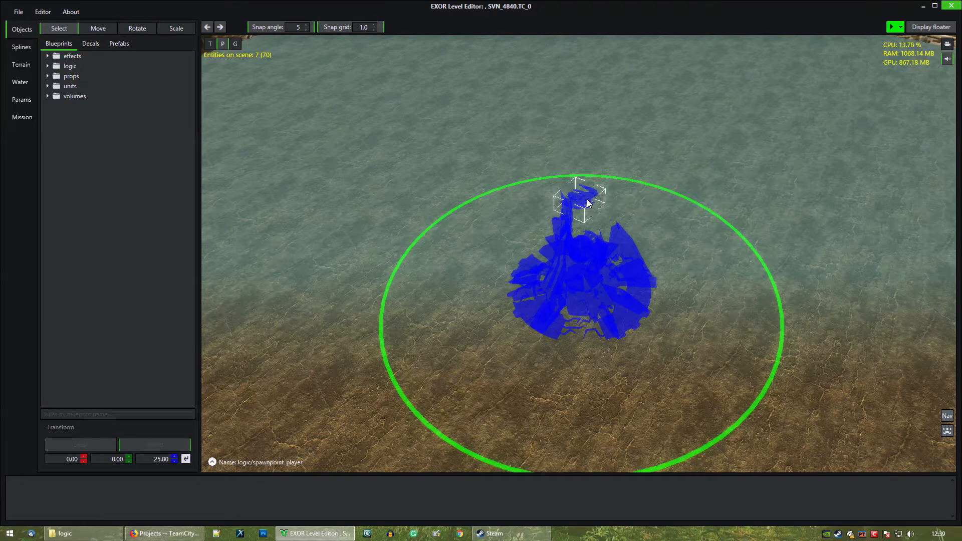
Select the core spawn point, examine it from several sides, and clear the selection
{"action": "left_click", "coordinate": [608, 285]}
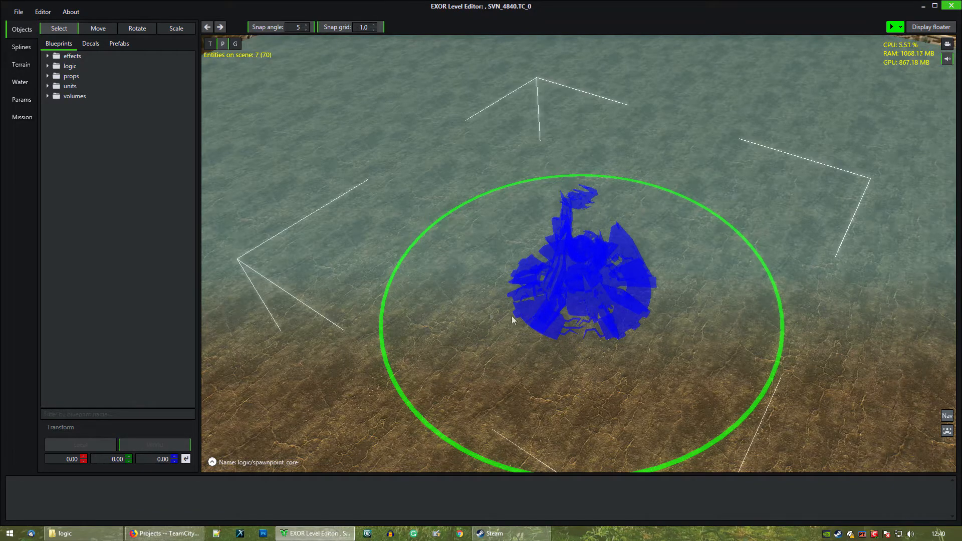
{"action": "mouse_move", "coordinate": [558, 302]}
{"action": "middle_mouse_down"}
{"action": "mouse_move", "coordinate": [566, 284]}
{"action": "mouse_move", "coordinate": [554, 286]}
{"action": "middle_mouse_up"}
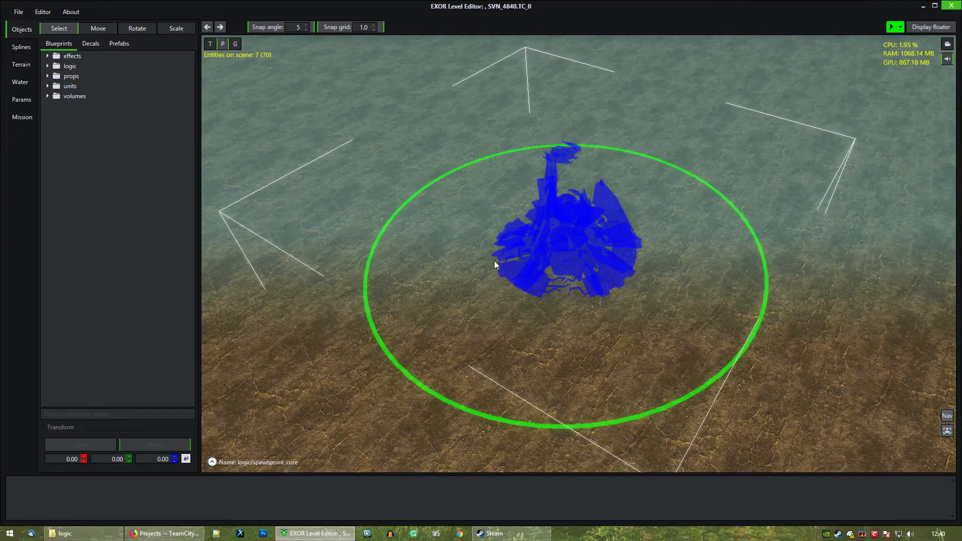
{"action": "middle_click_drag", "start_coordinate": [485, 230], "coordinate": [726, 135]}
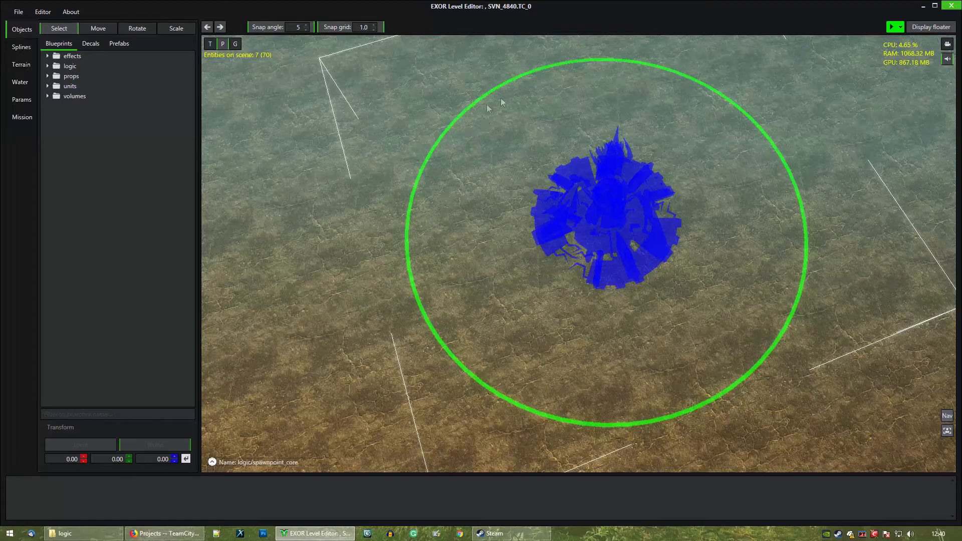
{"action": "middle_click_drag", "start_coordinate": [516, 262], "coordinate": [553, 251]}
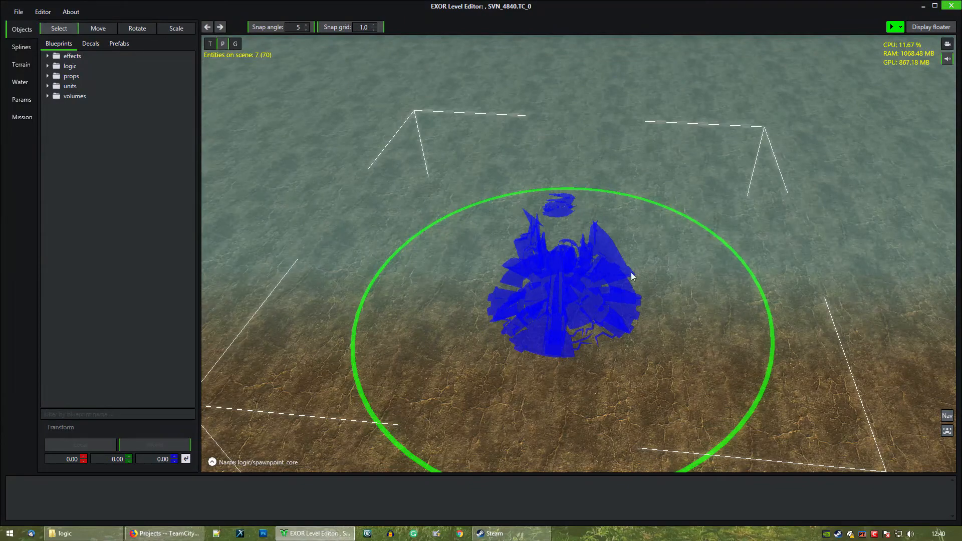
{"action": "middle_click_drag", "start_coordinate": [685, 284], "coordinate": [596, 279]}
{"action": "left_click", "coordinate": [316, 155]}
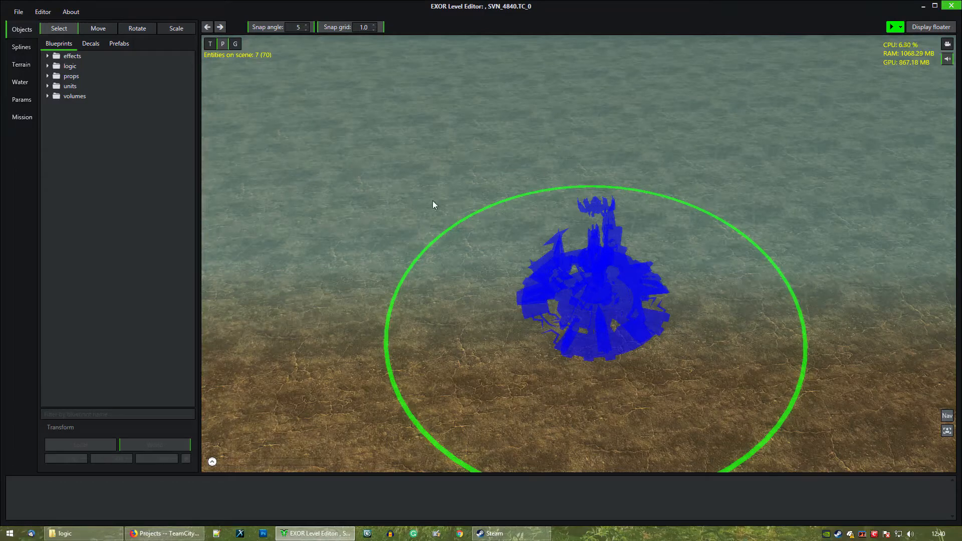
{"action": "middle_click_drag", "start_coordinate": [395, 211], "coordinate": [384, 208]}
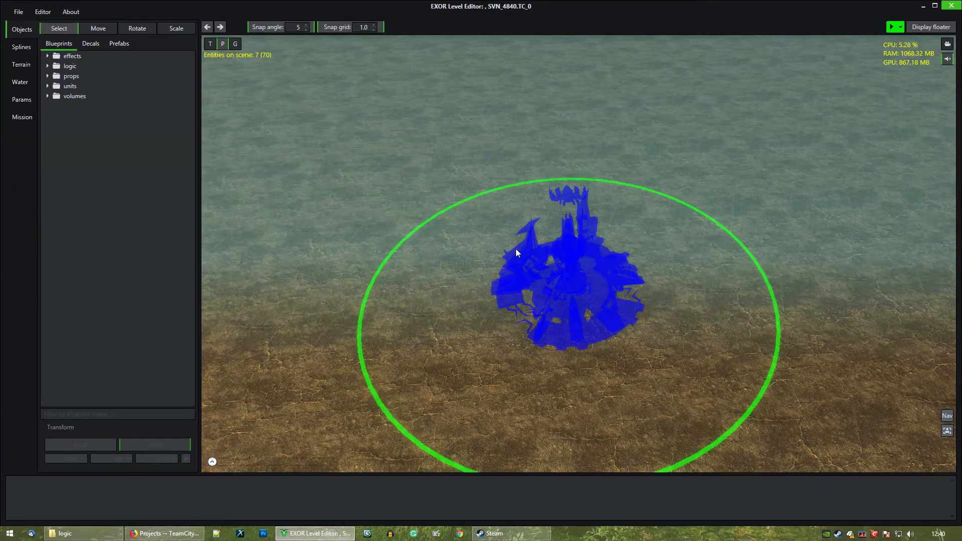
{"action": "middle_click_drag", "start_coordinate": [495, 262], "coordinate": [427, 247]}
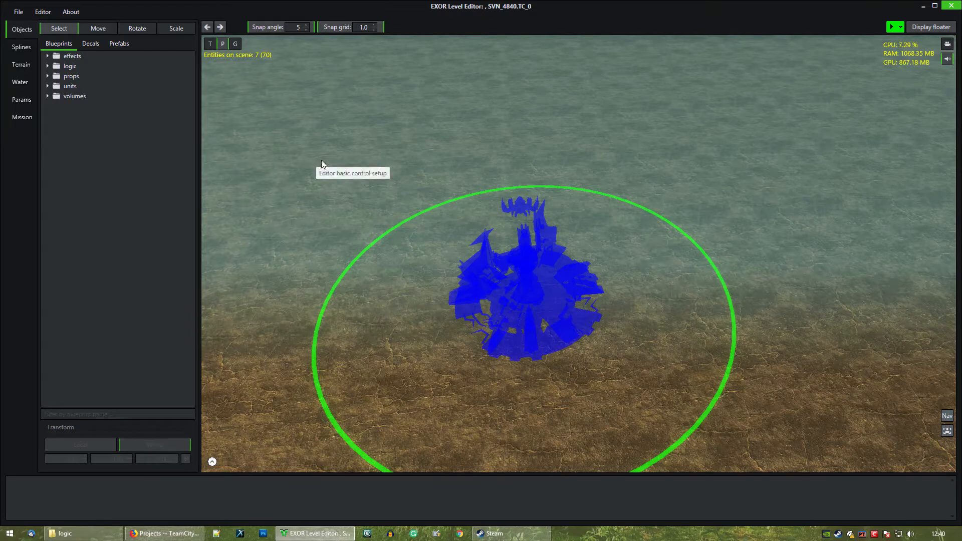
Save the new level under the name basic_tutorial
{"action": "left_click", "coordinate": [17, 14]}
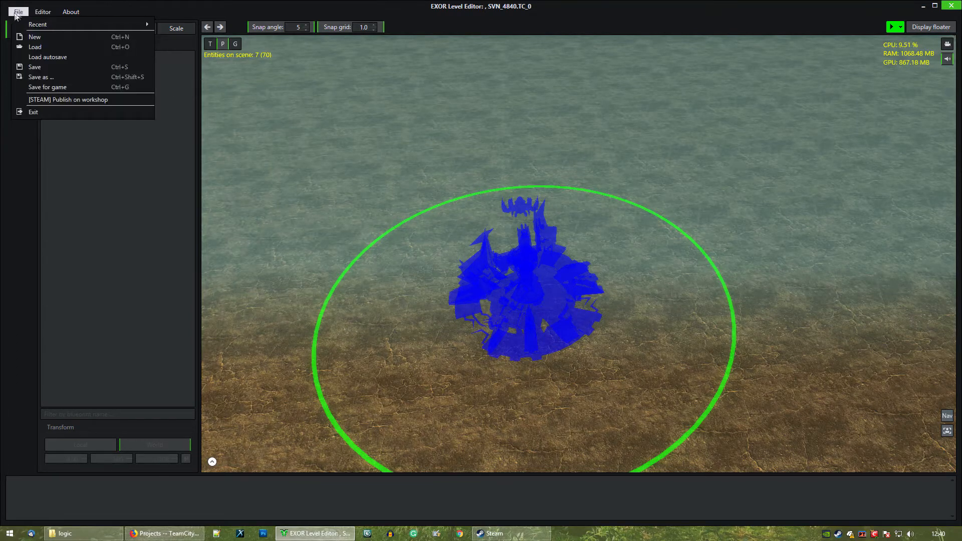
{"action": "left_click", "coordinate": [59, 79]}
{"action": "left_click", "coordinate": [515, 270]}
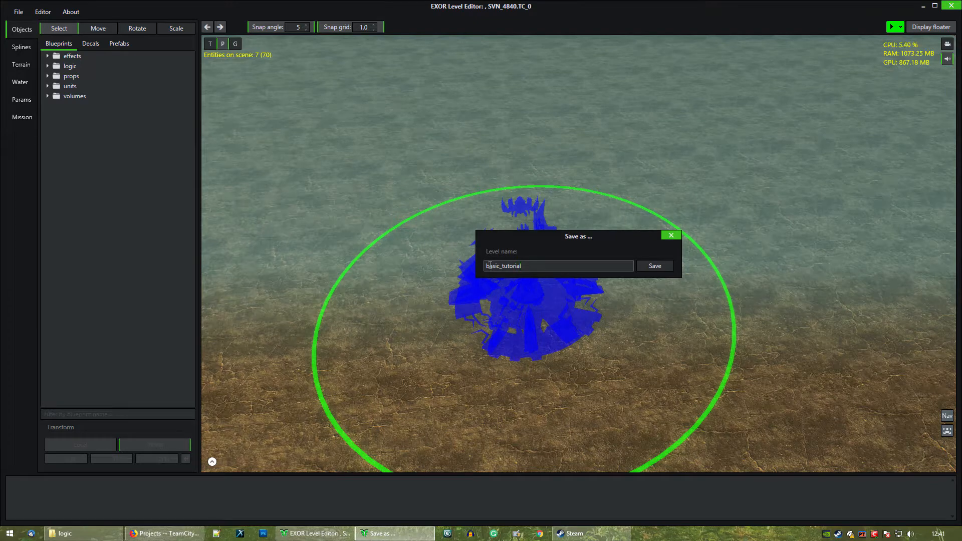
{"action": "left_click", "coordinate": [655, 266]}
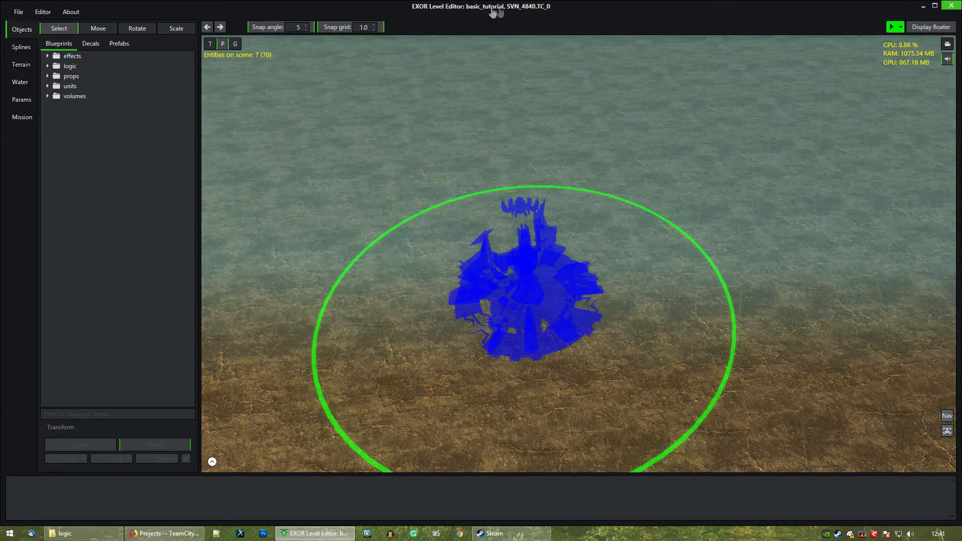
Test-run the basic_tutorial level in the game and close the game window
{"action": "middle_click_drag", "start_coordinate": [683, 200], "coordinate": [770, 179]}
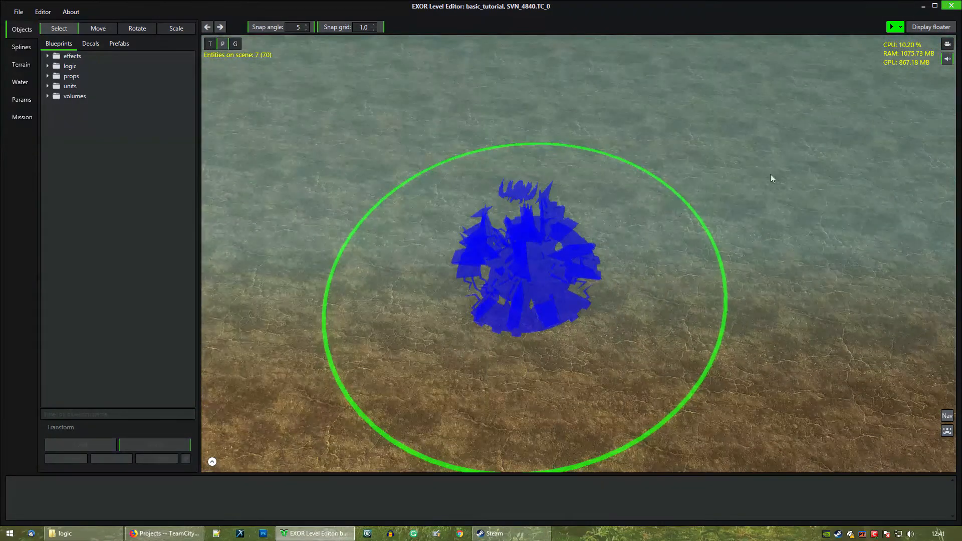
{"action": "left_click", "coordinate": [890, 28]}
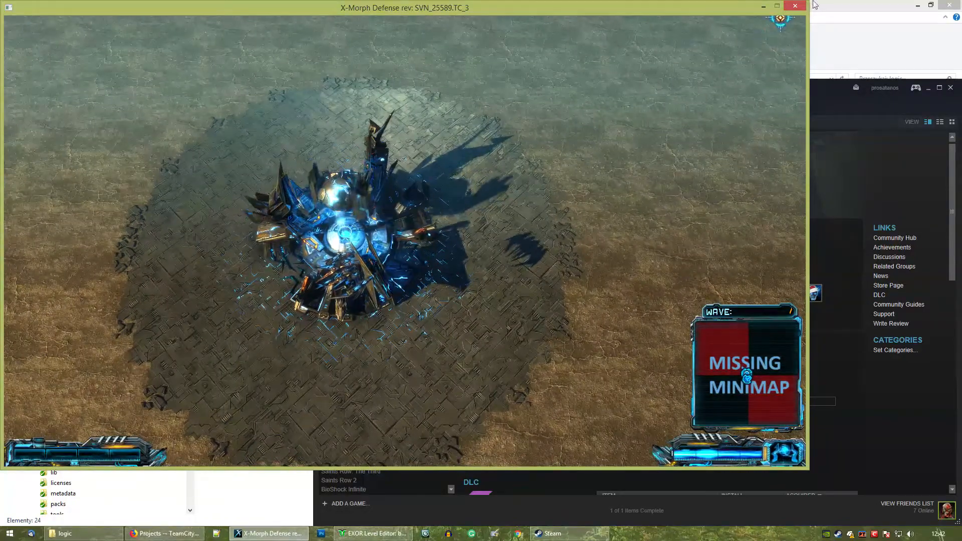
{"action": "left_click", "coordinate": [794, 6]}
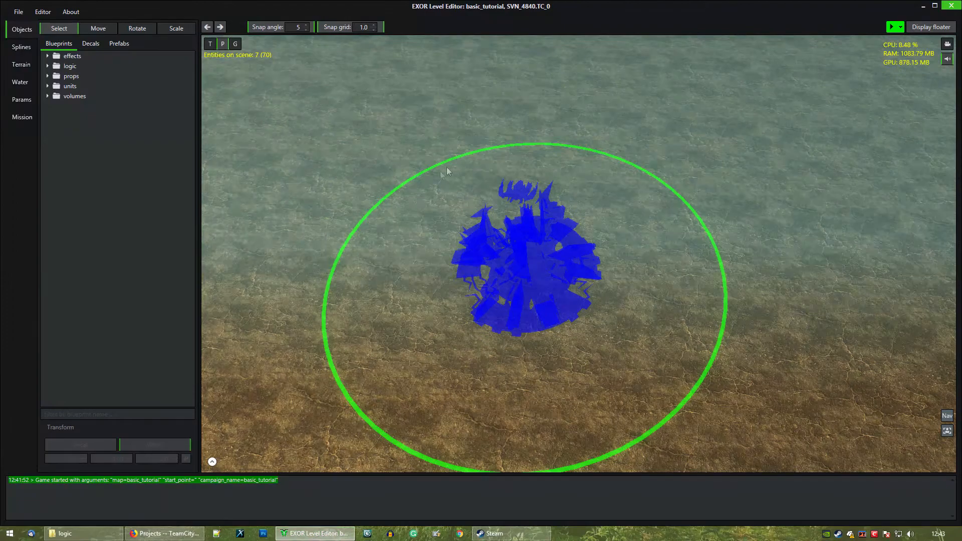
Look through the Splines, Terrain and Mission tool sets and return to the Objects tools
{"action": "middle_click_drag", "start_coordinate": [446, 166], "coordinate": [384, 232]}
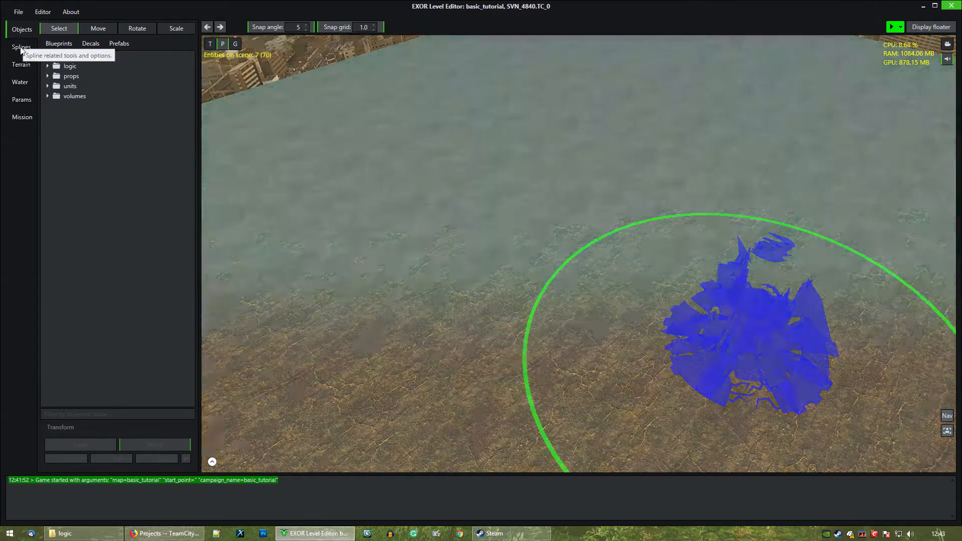
{"action": "left_click", "coordinate": [21, 47]}
{"action": "left_click", "coordinate": [21, 65]}
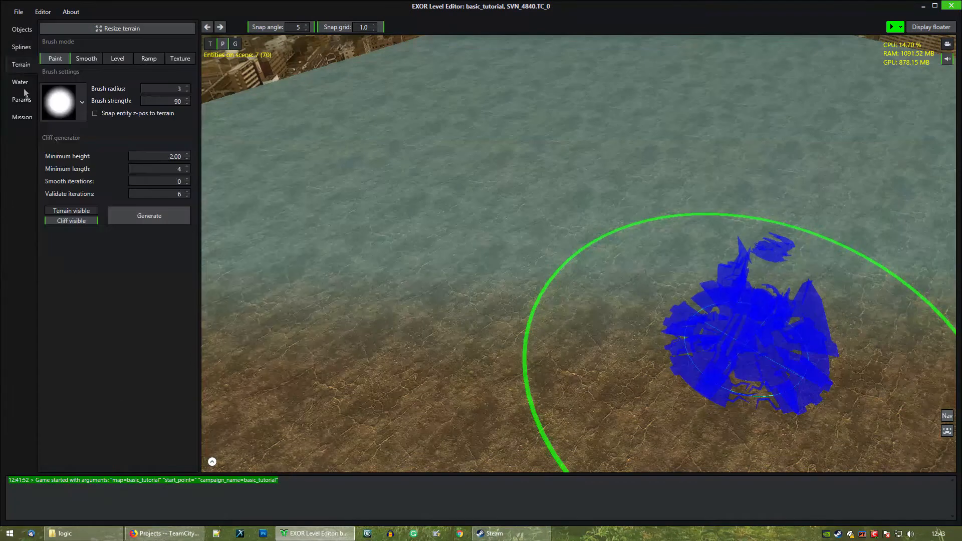
{"action": "left_click", "coordinate": [20, 115]}
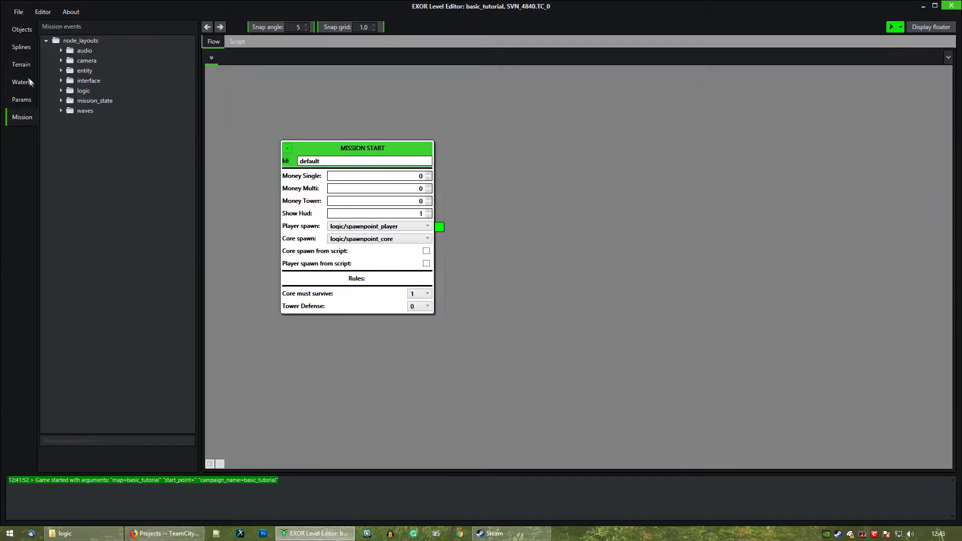
{"action": "left_click", "coordinate": [21, 30]}
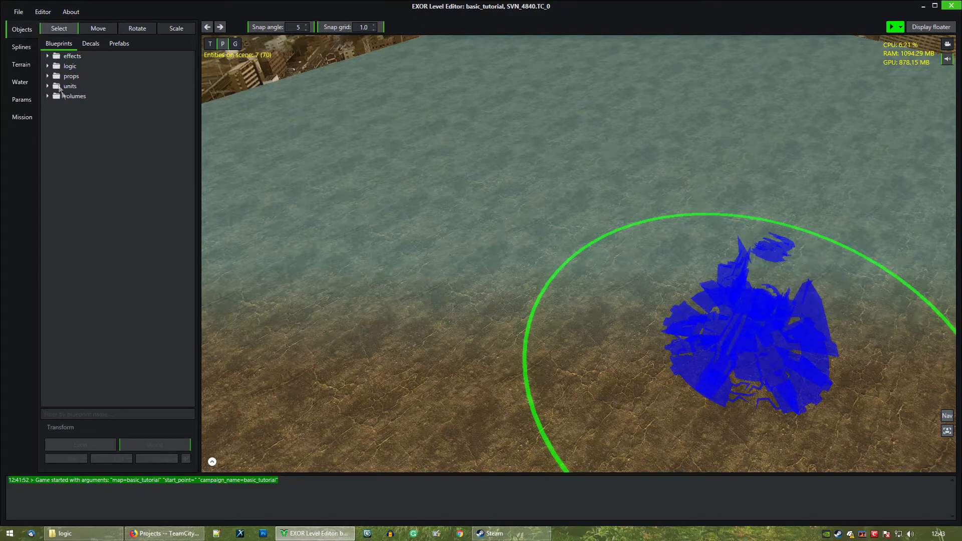
Place a spawnpoint_unit_ground blueprint from the logic folder on the terrain outside the core's green ring, at about X -6, Y 104, and select it
{"action": "left_click", "coordinate": [47, 66]}
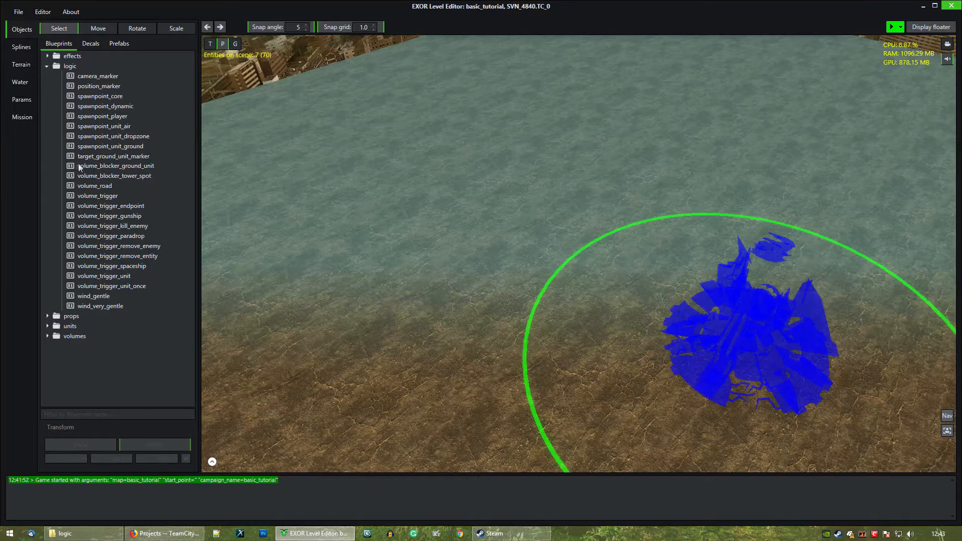
{"action": "left_click", "coordinate": [98, 146]}
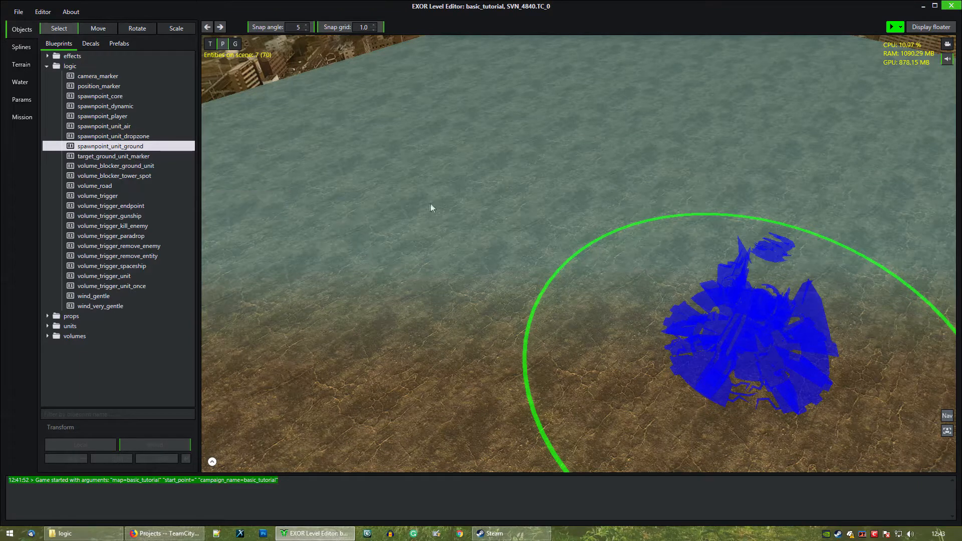
{"action": "left_click", "coordinate": [412, 178]}
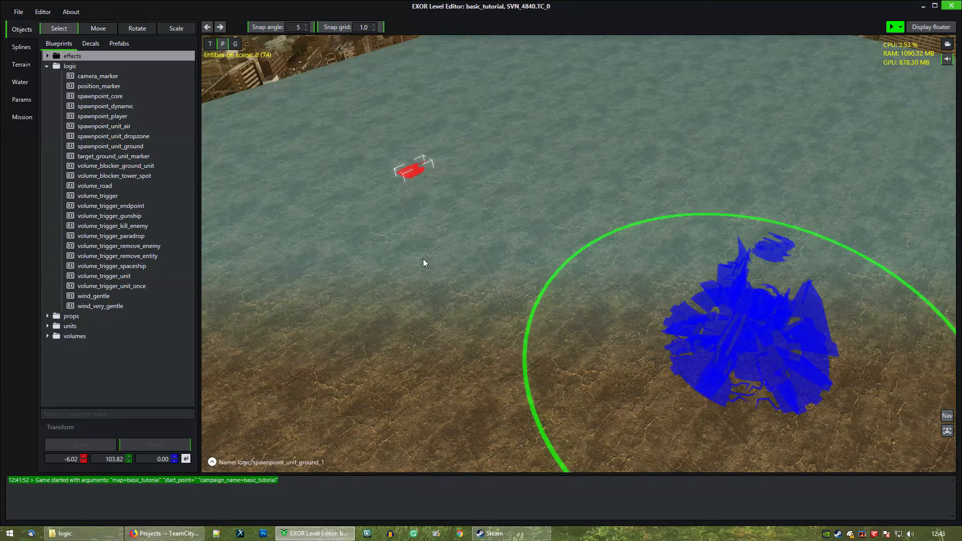
{"action": "middle_click_drag", "start_coordinate": [409, 181], "coordinate": [548, 275]}
{"action": "scroll", "coordinate": [466, 215], "scroll_direction": "up", "scroll_amount": 5}
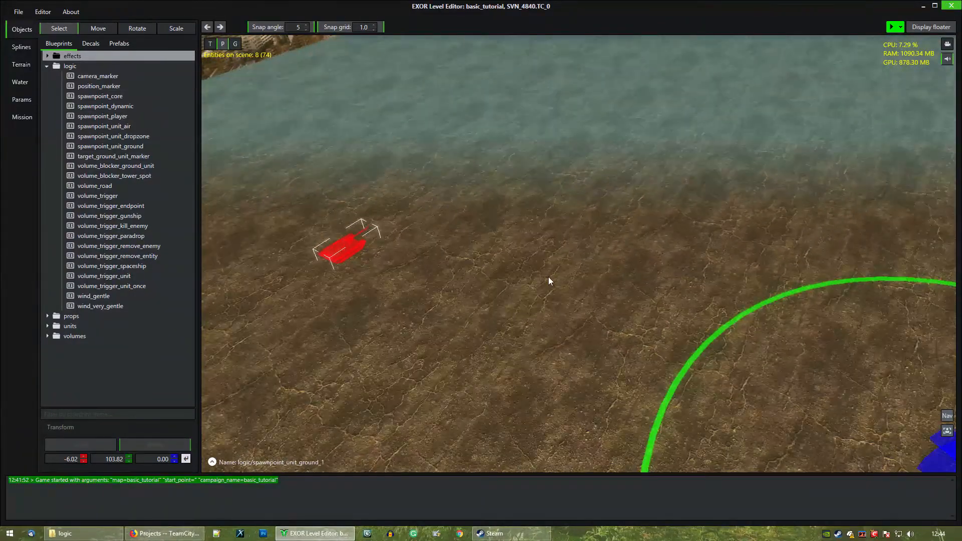
{"action": "scroll", "coordinate": [473, 271], "scroll_direction": "down", "scroll_amount": 4}
{"action": "scroll", "coordinate": [474, 271], "scroll_direction": "up", "scroll_amount": 4}
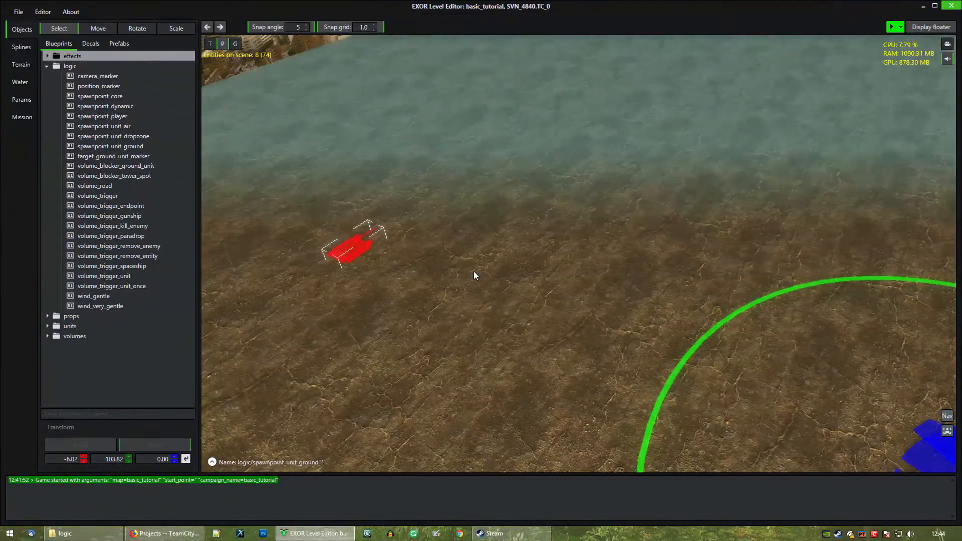
{"action": "scroll", "coordinate": [475, 275], "scroll_direction": "down", "scroll_amount": 1}
{"action": "left_click", "coordinate": [434, 294]}
{"action": "left_click", "coordinate": [374, 253]}
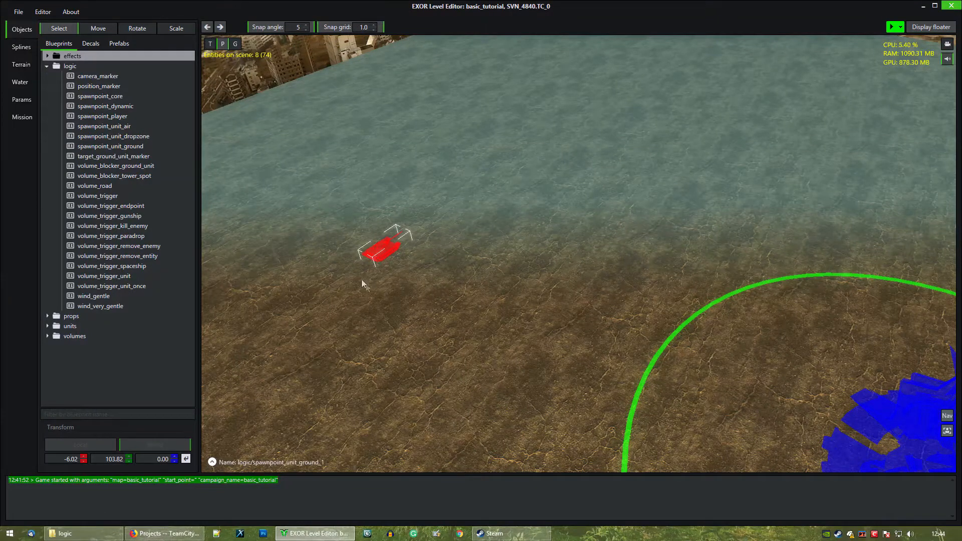
Compare the Select, Move, Rotate and Scale modes on the selected ground spawn point, ending in Move mode
{"action": "left_click", "coordinate": [98, 28]}
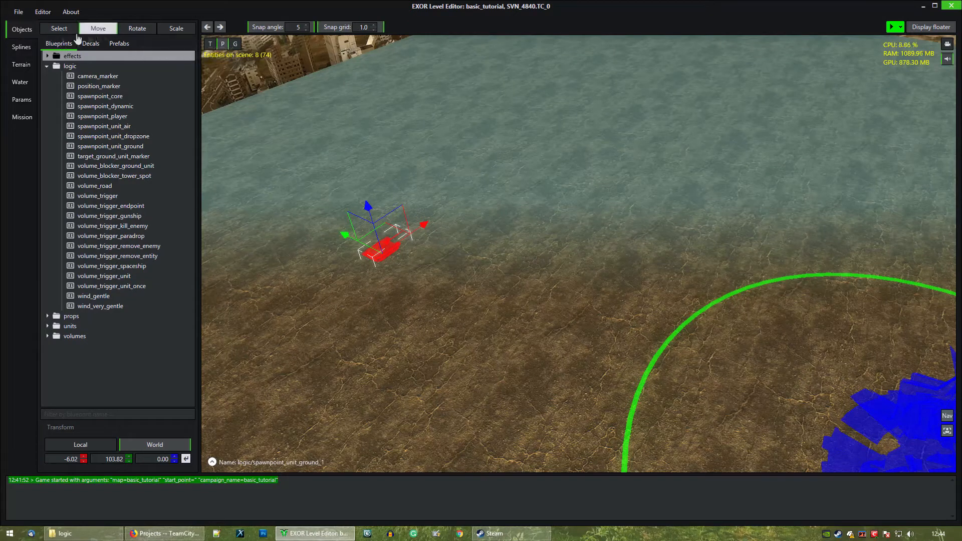
{"action": "left_click", "coordinate": [59, 30]}
{"action": "left_click", "coordinate": [98, 30]}
{"action": "left_click", "coordinate": [137, 29]}
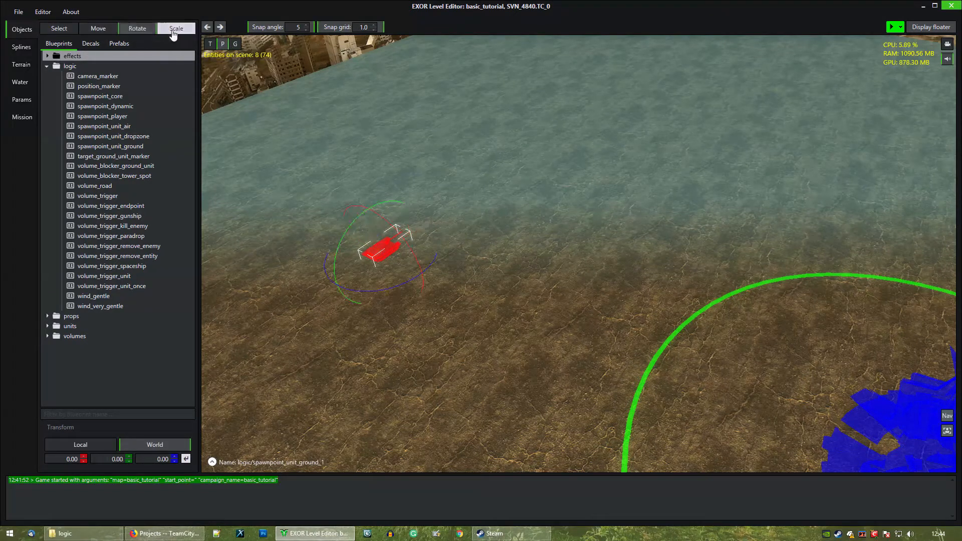
{"action": "left_click", "coordinate": [176, 29]}
{"action": "left_click", "coordinate": [91, 31]}
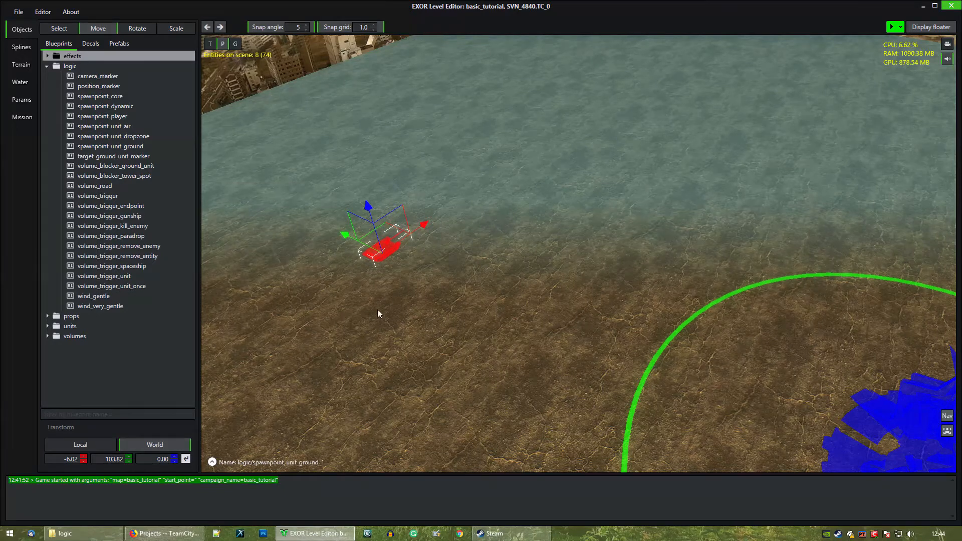
Try out the move gizmo's handles on the ground spawn point, bringing it to about X -5.9, Y 124.2, Z 15.6
{"action": "middle_click_drag", "start_coordinate": [377, 309], "coordinate": [414, 300]}
{"action": "left_click_drag", "start_coordinate": [436, 243], "coordinate": [407, 235]}
{"action": "left_click_drag", "start_coordinate": [465, 214], "coordinate": [518, 234]}
{"action": "left_click_drag", "start_coordinate": [416, 236], "coordinate": [391, 215]}
{"action": "left_click_drag", "start_coordinate": [392, 178], "coordinate": [367, 106]}
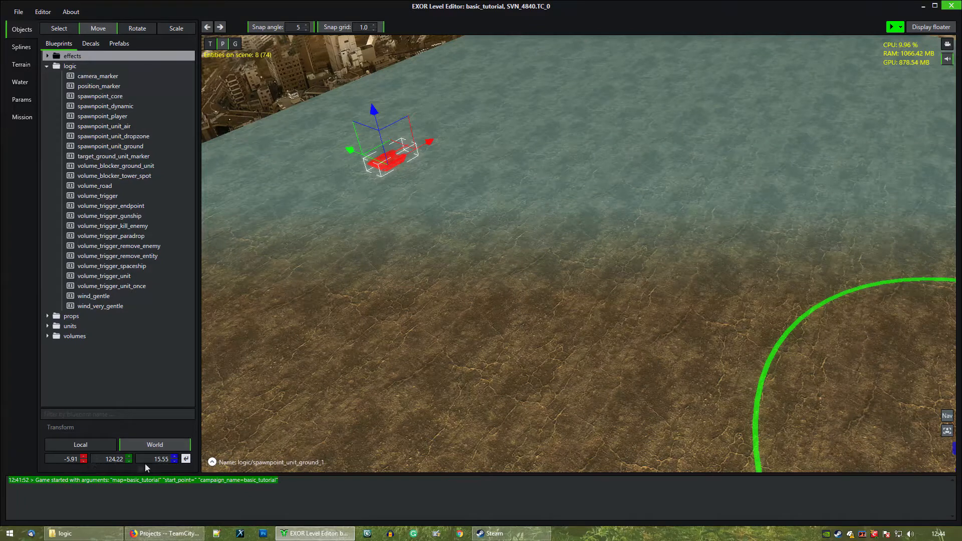
Lower the ground spawn point's Z position to 9.55, and reset its Z, Y and X coordinates to 0
{"action": "left_click_drag", "start_coordinate": [174, 465], "coordinate": [175, 464]}
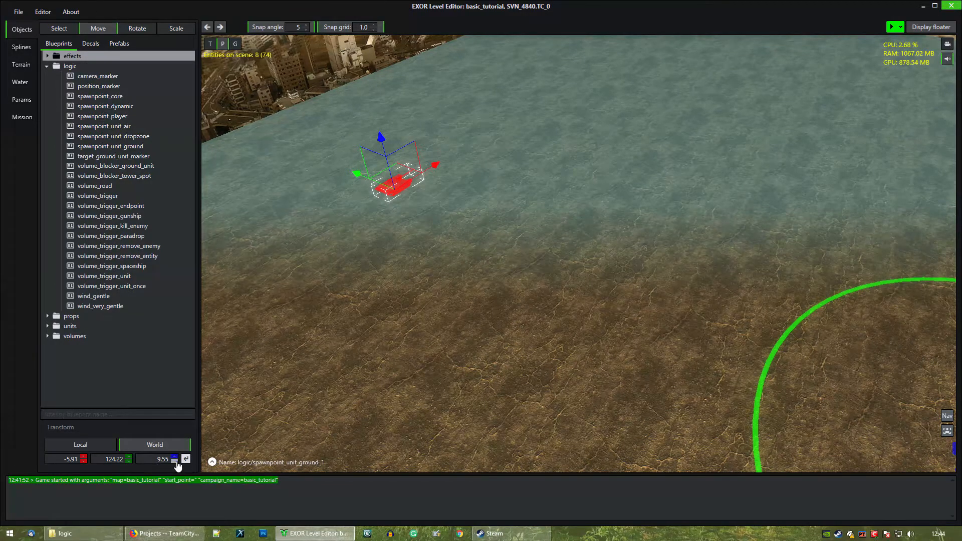
{"action": "middle_click_drag", "start_coordinate": [372, 249], "coordinate": [381, 226]}
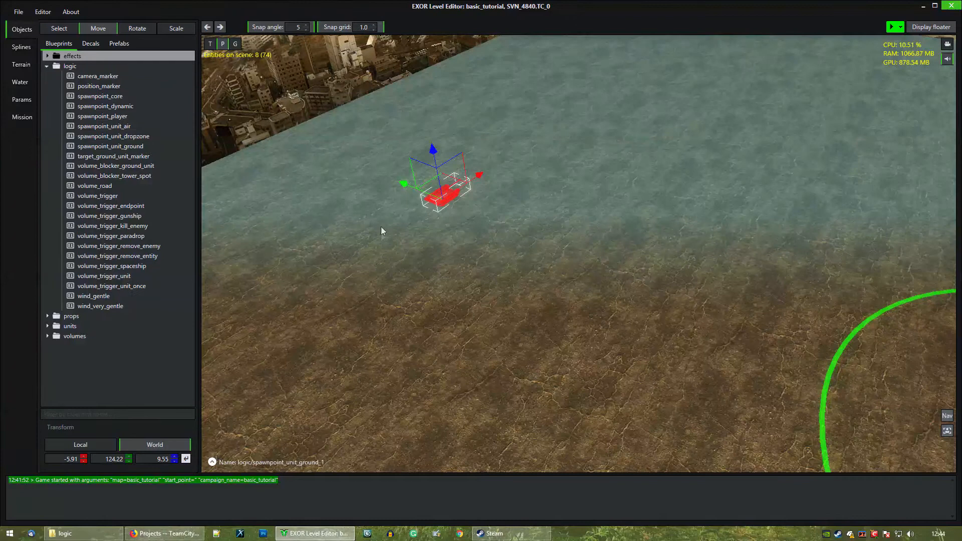
{"action": "left_click", "coordinate": [174, 461]}
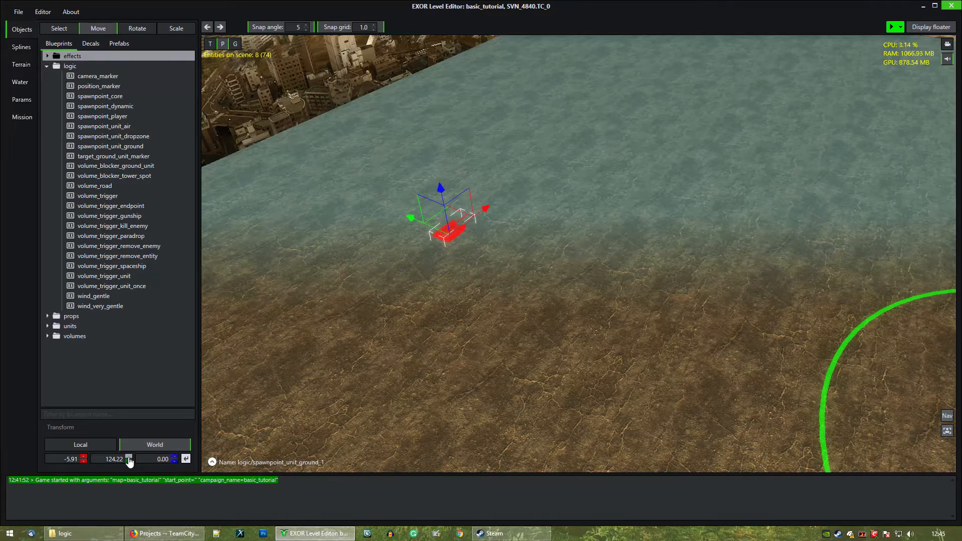
{"action": "left_click", "coordinate": [129, 460]}
{"action": "left_click", "coordinate": [83, 458]}
Move the ground spawn point out of the core to just outside the green ring, at about X -8.4, Y 51.7
{"action": "middle_click_drag", "start_coordinate": [585, 410], "coordinate": [496, 350]}
{"action": "scroll", "coordinate": [496, 350], "scroll_direction": "down", "scroll_amount": 2}
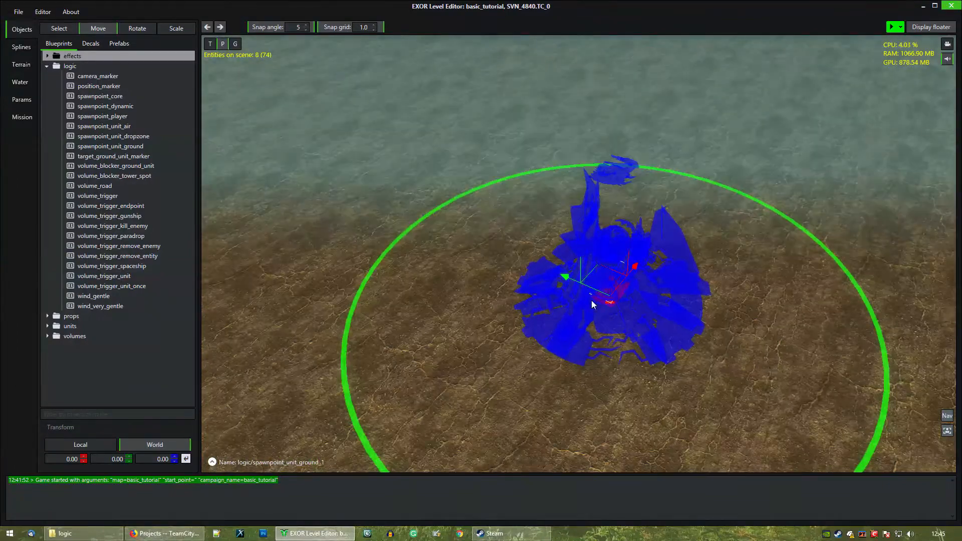
{"action": "middle_click_drag", "start_coordinate": [457, 317], "coordinate": [494, 332]}
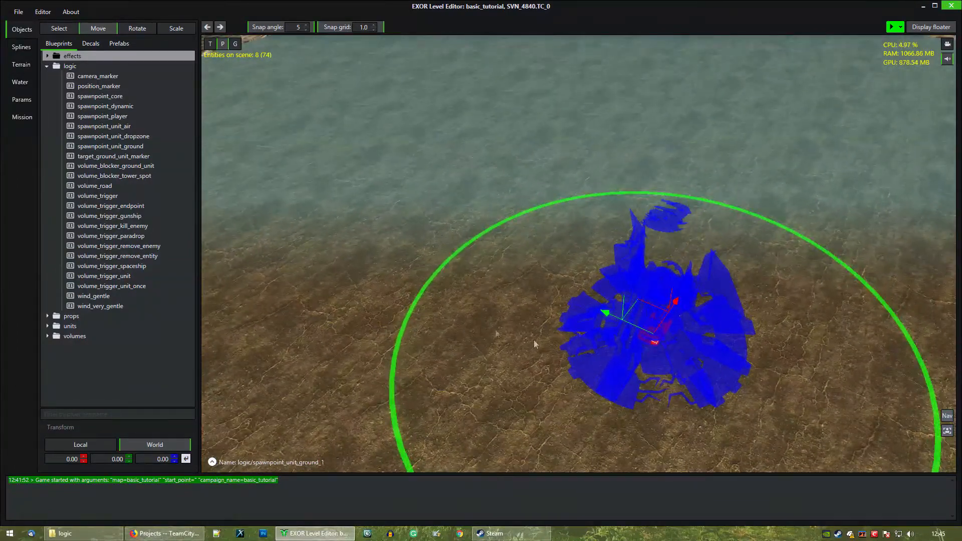
{"action": "left_click_drag", "start_coordinate": [645, 314], "coordinate": [406, 243]}
Select the core spawn point and the player spawn point in turn to check their position coordinates
{"action": "left_click", "coordinate": [638, 338]}
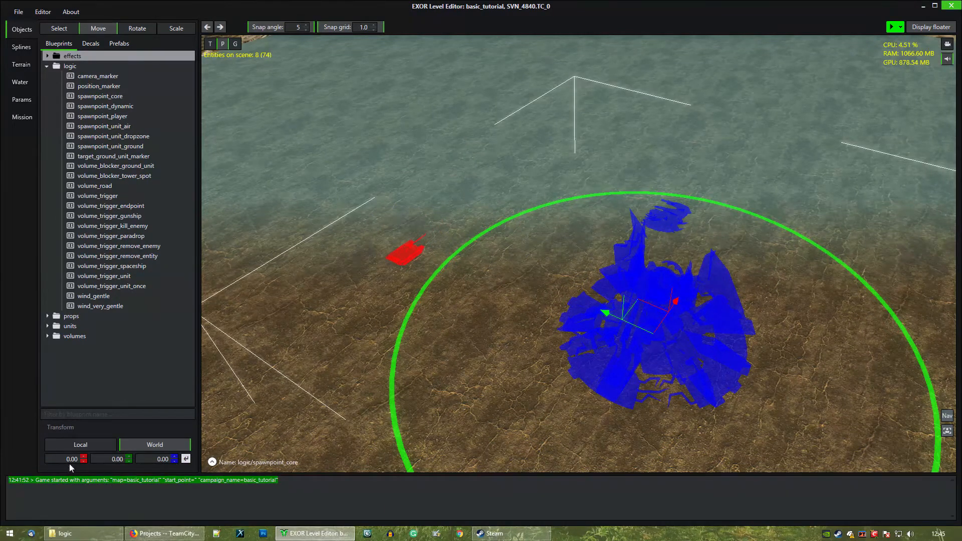
{"action": "left_click", "coordinate": [652, 232]}
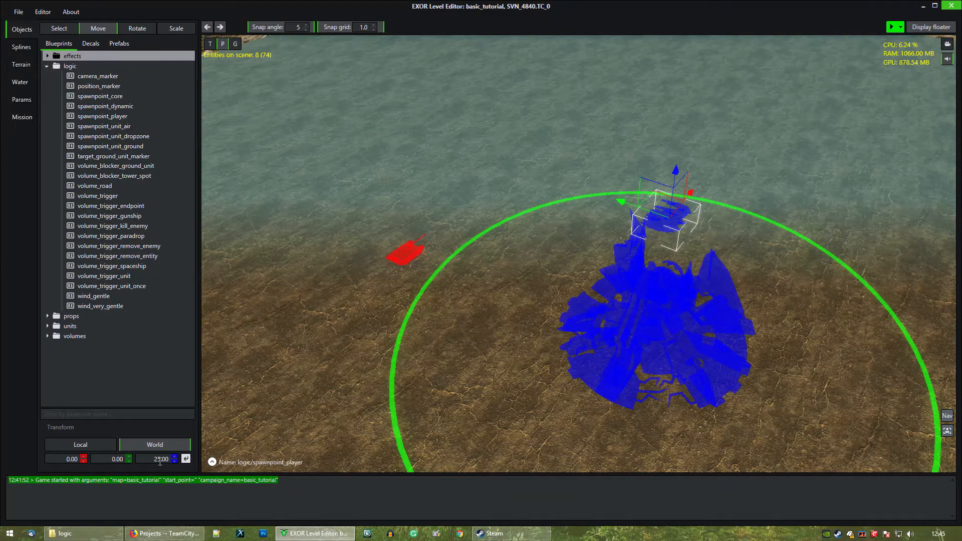
{"action": "middle_click_drag", "start_coordinate": [666, 252], "coordinate": [537, 155]}
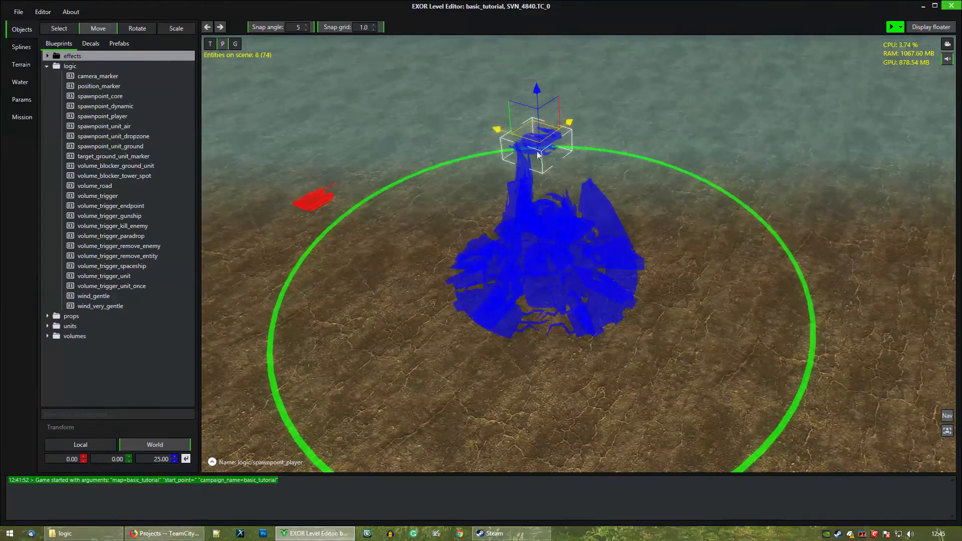
Select the ground spawn point and move it near the map edge beside the city, at about X -4.1, Y 170.7
{"action": "middle_click_drag", "start_coordinate": [389, 222], "coordinate": [596, 260]}
{"action": "left_click", "coordinate": [596, 261]}
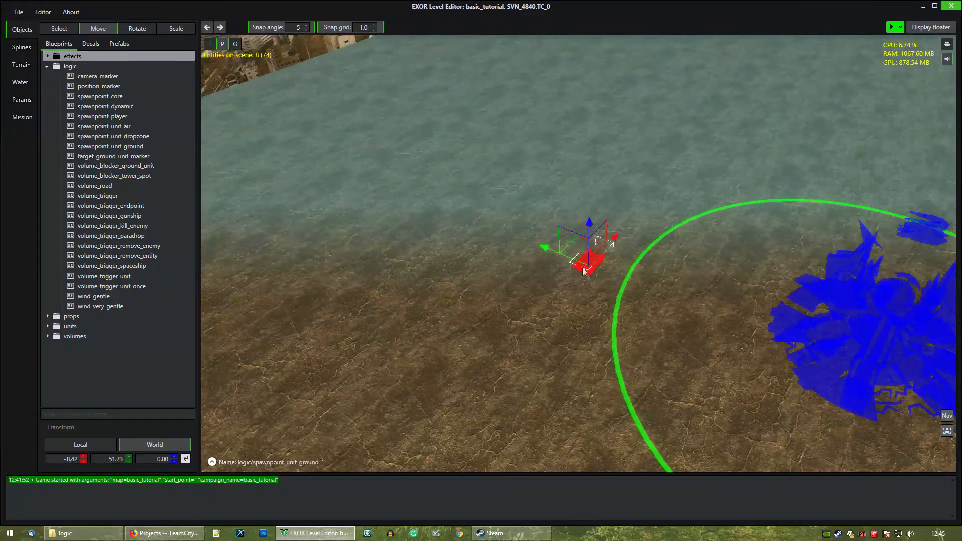
{"action": "middle_click_drag", "start_coordinate": [490, 271], "coordinate": [531, 296]}
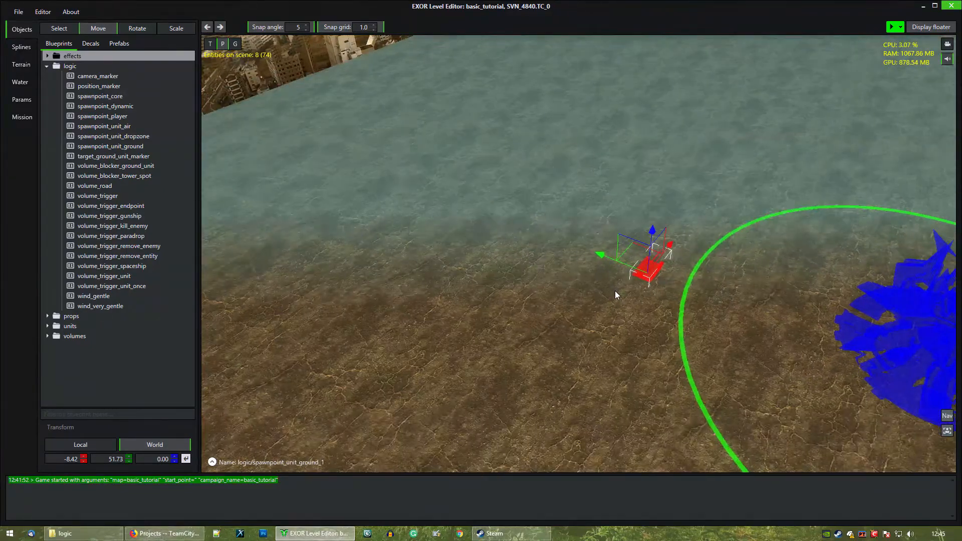
{"action": "left_click_drag", "start_coordinate": [641, 260], "coordinate": [304, 98]}
{"action": "middle_click_drag", "start_coordinate": [380, 200], "coordinate": [428, 241]}
{"action": "scroll", "coordinate": [428, 240], "scroll_direction": "up", "scroll_amount": 3}
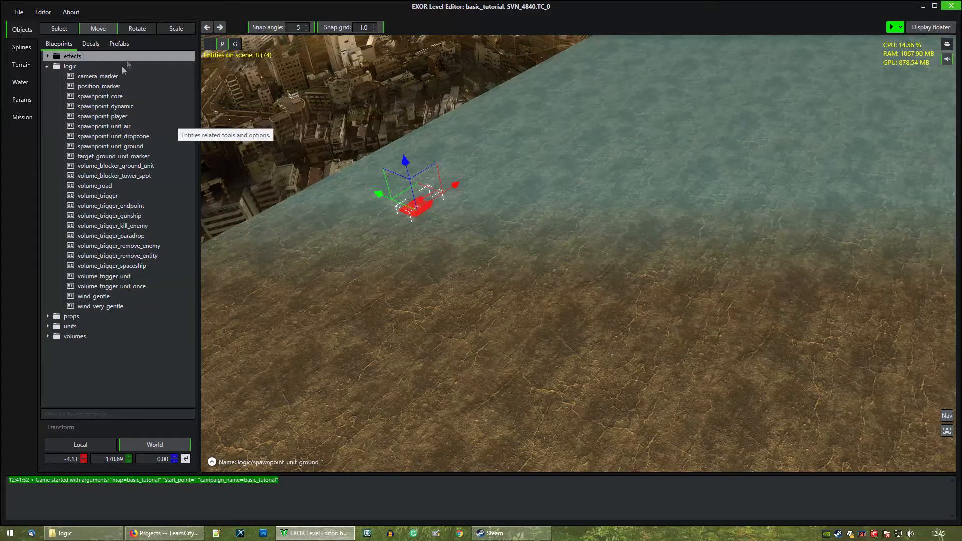
Rotate the ground spawn point about its Z axis to about -90 degrees and clear the selection
{"action": "left_click", "coordinate": [135, 28]}
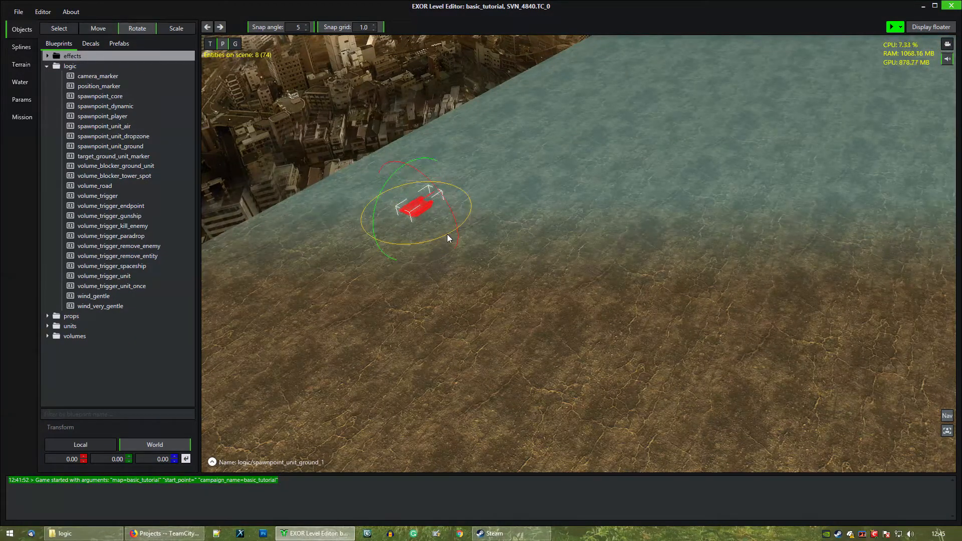
{"action": "left_click_drag", "start_coordinate": [433, 244], "coordinate": [345, 267]}
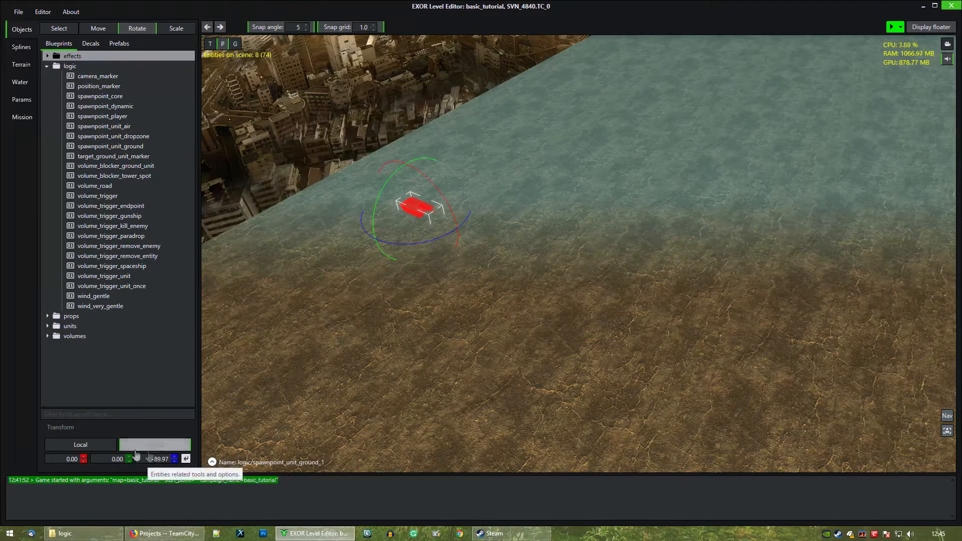
{"action": "left_click", "coordinate": [579, 286]}
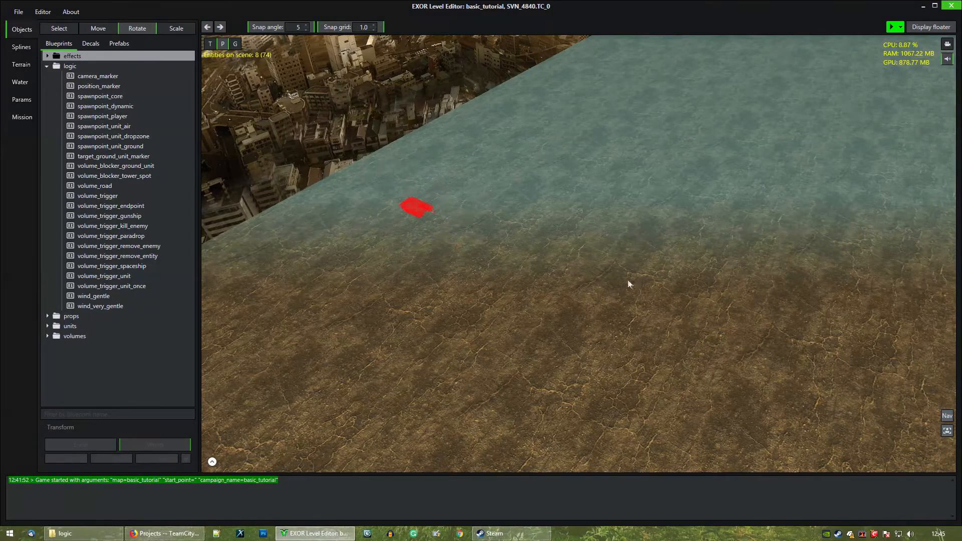
Select the ground spawn point and examine its name, its heading and the terrain between it and the core from several sides
{"action": "middle_click_drag", "start_coordinate": [629, 281], "coordinate": [568, 251]}
{"action": "scroll", "coordinate": [567, 252], "scroll_direction": "down", "scroll_amount": 2}
{"action": "left_click", "coordinate": [311, 168]}
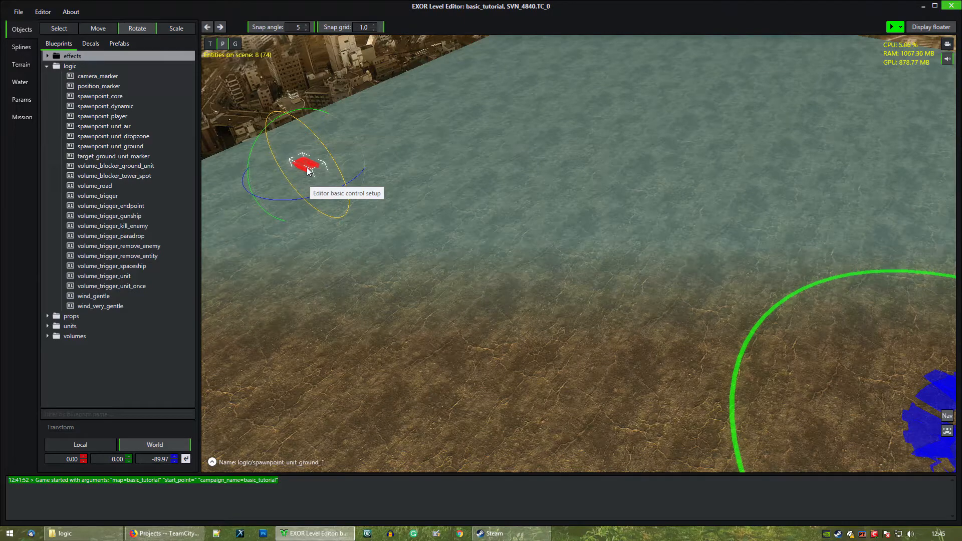
{"action": "left_click", "coordinate": [403, 220]}
{"action": "middle_click_drag", "start_coordinate": [554, 223], "coordinate": [593, 227]}
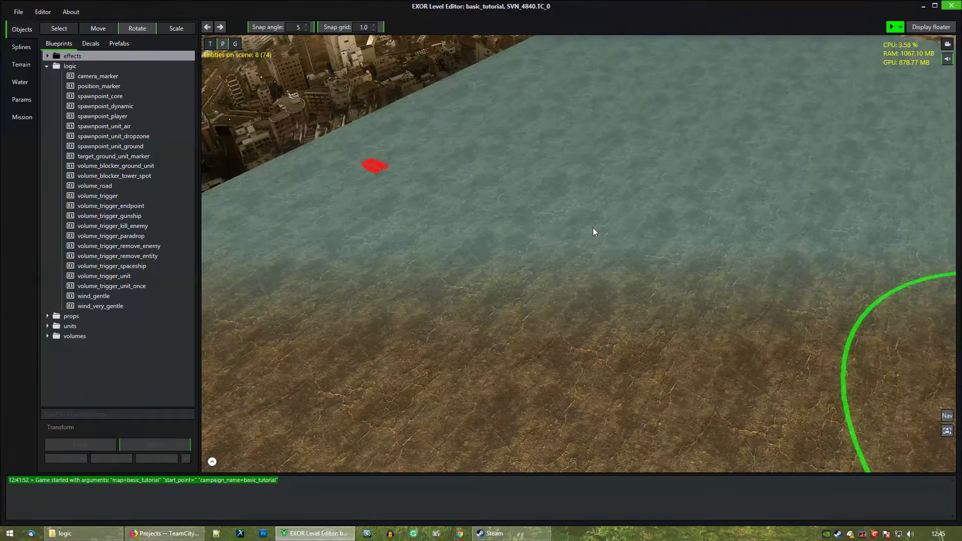
{"action": "middle_click_drag", "start_coordinate": [526, 212], "coordinate": [451, 203]}
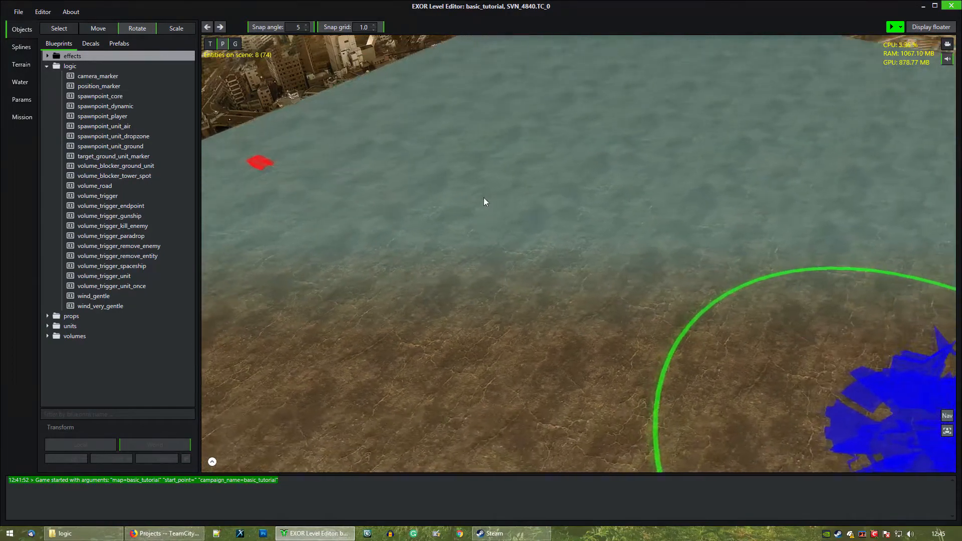
{"action": "middle_click_drag", "start_coordinate": [348, 190], "coordinate": [393, 243]}
{"action": "left_click", "coordinate": [341, 178]}
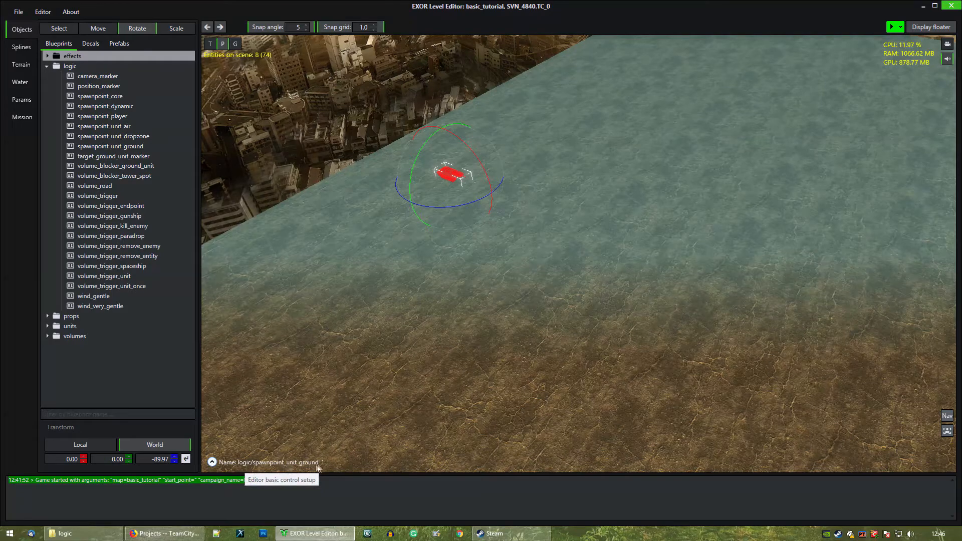
{"action": "mouse_move", "coordinate": [529, 299]}
{"action": "middle_mouse_down"}
{"action": "mouse_move", "coordinate": [401, 287]}
{"action": "mouse_move", "coordinate": [524, 307]}
{"action": "mouse_move", "coordinate": [478, 316]}
{"action": "mouse_move", "coordinate": [468, 311]}
{"action": "mouse_move", "coordinate": [480, 300]}
{"action": "mouse_move", "coordinate": [523, 313]}
{"action": "mouse_move", "coordinate": [480, 297]}
{"action": "mouse_move", "coordinate": [521, 300]}
{"action": "middle_mouse_up"}
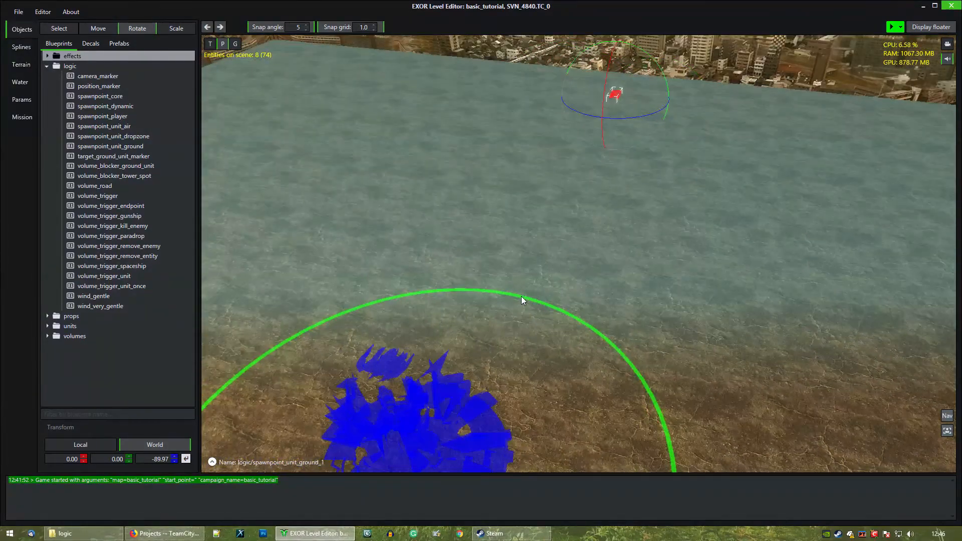
{"action": "middle_click_drag", "start_coordinate": [428, 221], "coordinate": [553, 223]}
{"action": "middle_click_drag", "start_coordinate": [801, 246], "coordinate": [735, 257]}
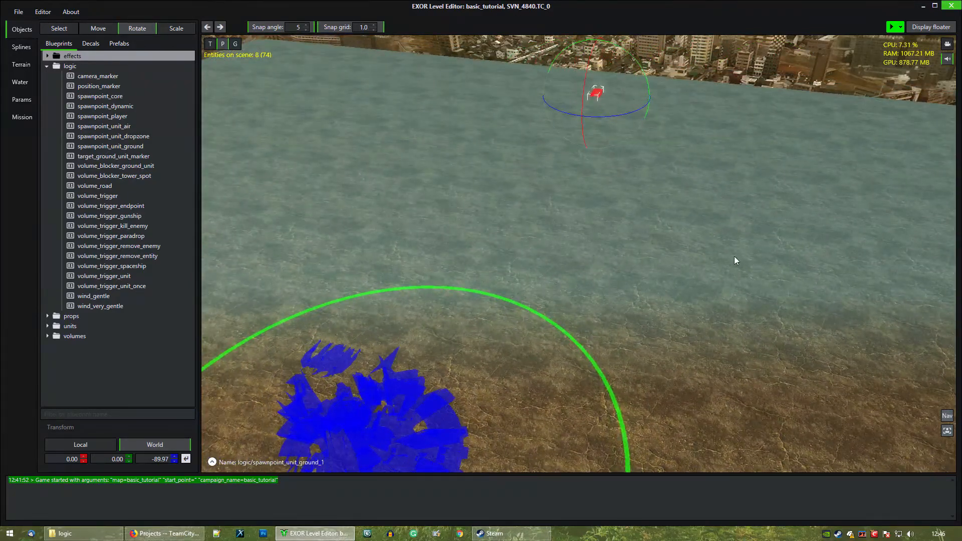
{"action": "middle_click_drag", "start_coordinate": [666, 212], "coordinate": [291, 139]}
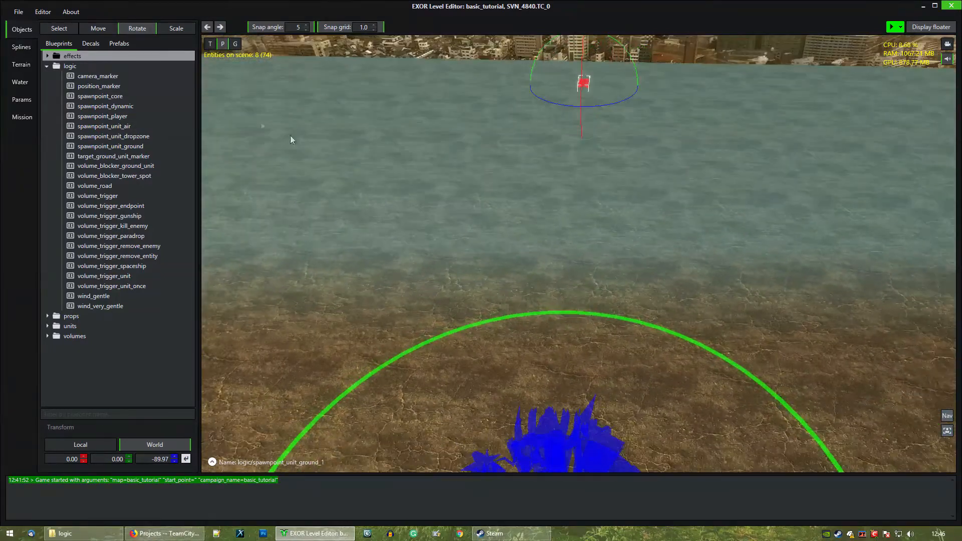
Rename the ground spawn point as logic/spawnpoint_unit_ground_north while looking at it in the game view
{"action": "left_click", "coordinate": [236, 47]}
{"action": "left_click", "coordinate": [235, 45]}
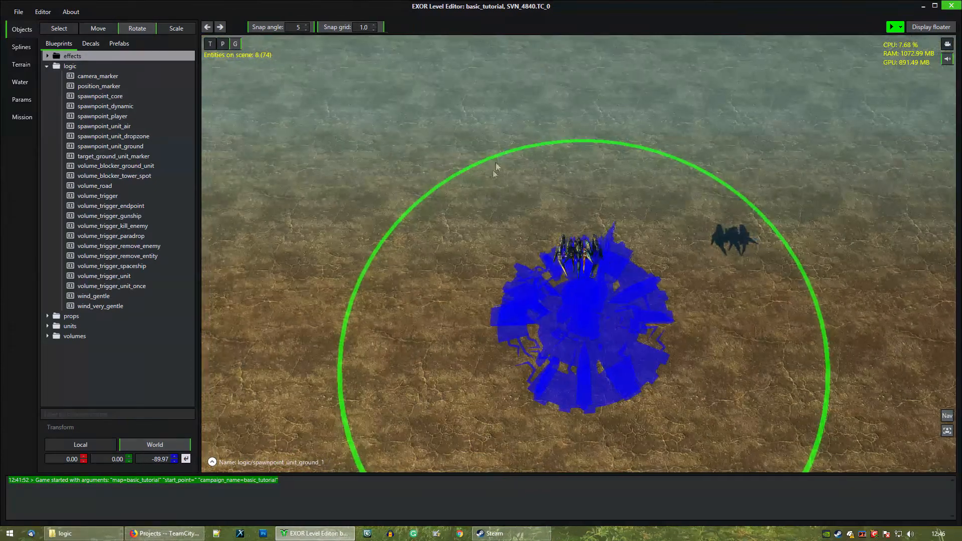
{"action": "middle_click_drag", "start_coordinate": [495, 163], "coordinate": [668, 204]}
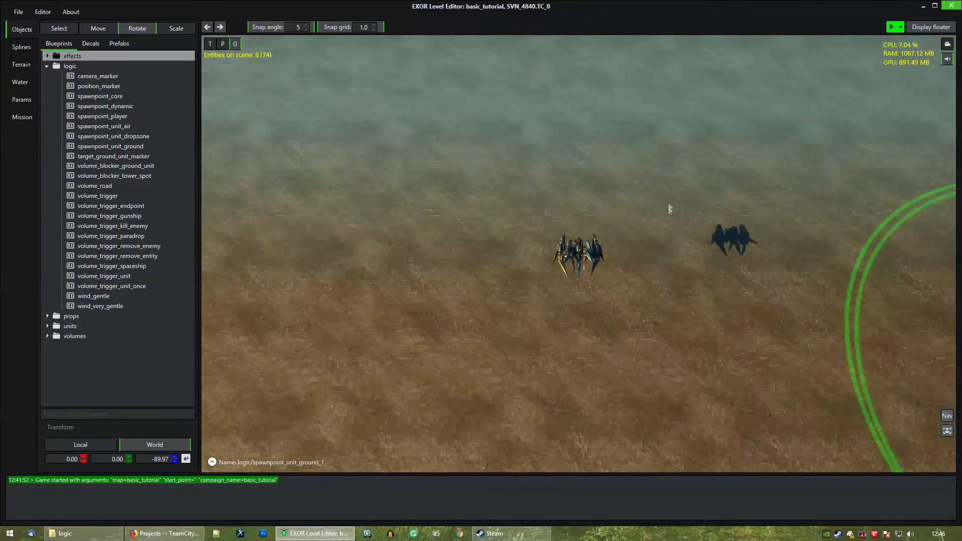
{"action": "key", "text": "w"}
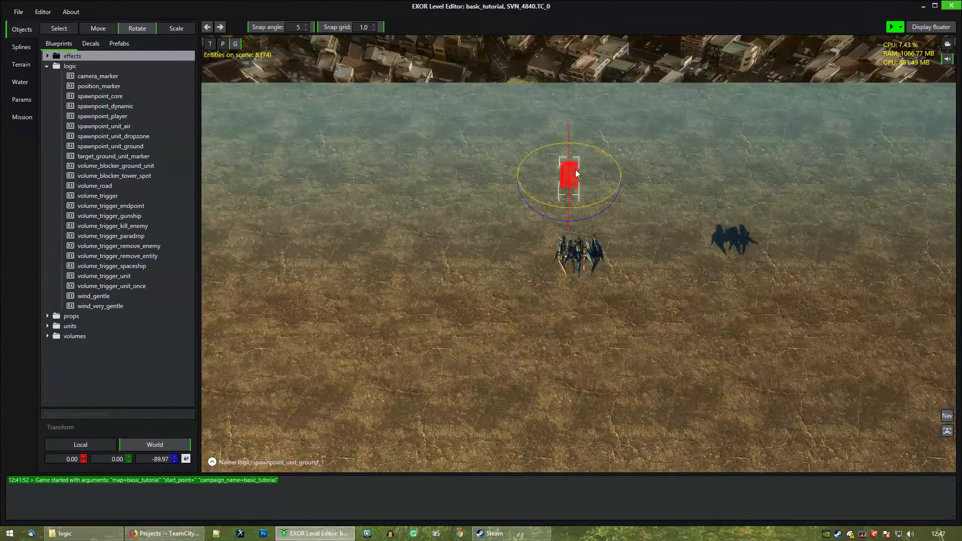
{"action": "right_click", "coordinate": [575, 169]}
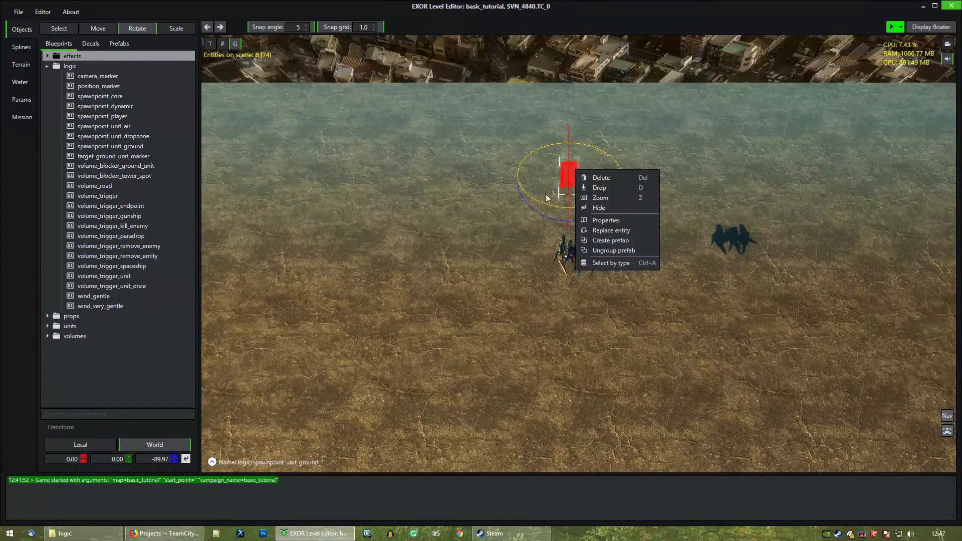
{"action": "left_click", "coordinate": [615, 222]}
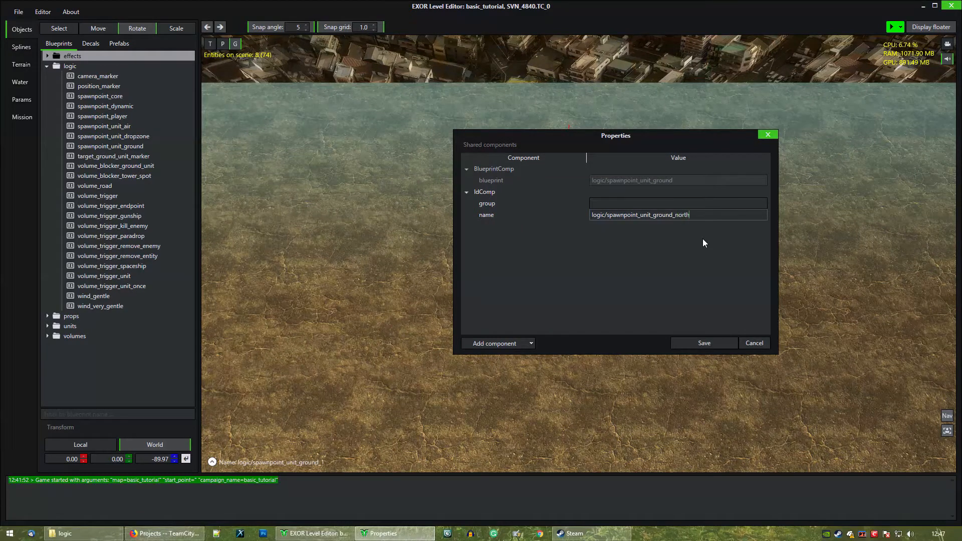
{"action": "left_click", "coordinate": [698, 347]}
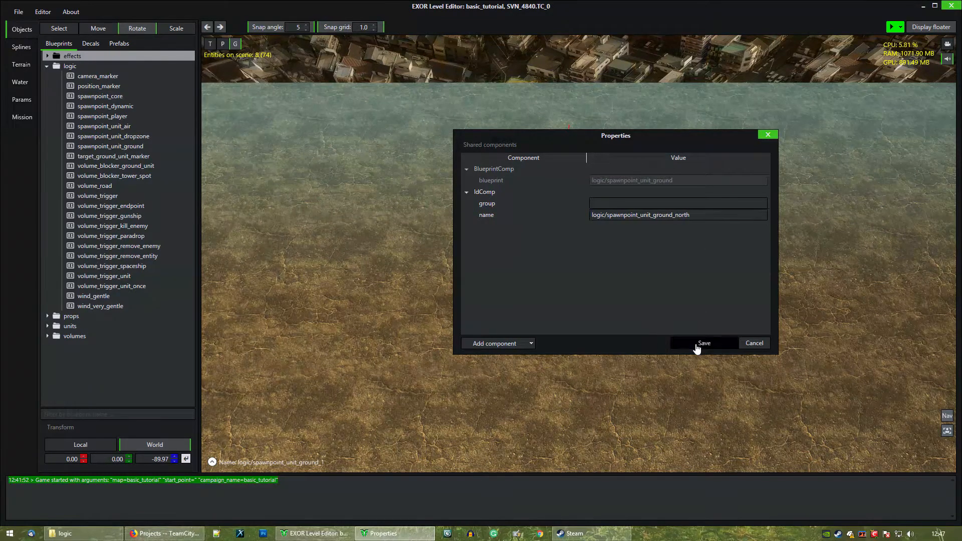
{"action": "left_click", "coordinate": [569, 175]}
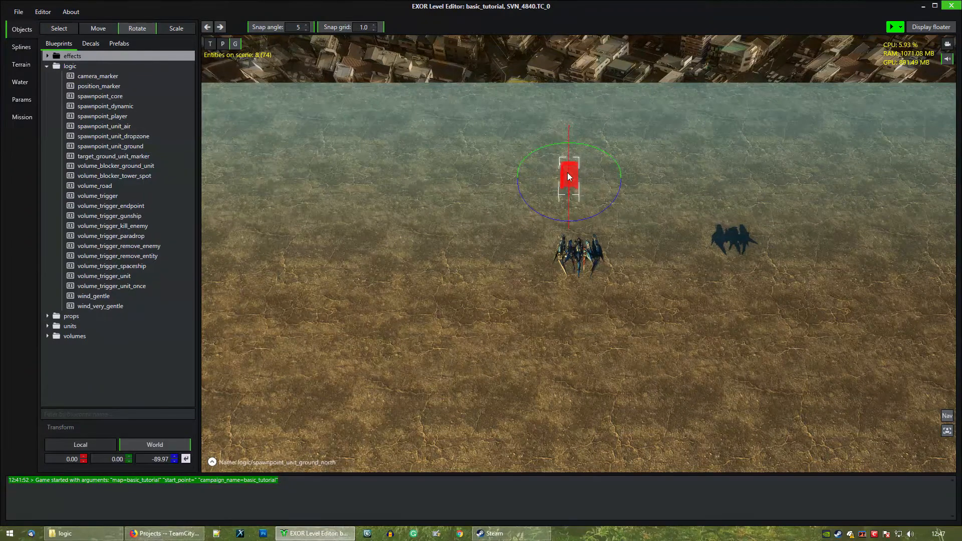
Activate the Move tool and switch back to the perspective view around the north ground spawn point
{"action": "mouse_move", "coordinate": [422, 353]}
{"action": "middle_mouse_down"}
{"action": "mouse_move", "coordinate": [395, 341]}
{"action": "mouse_move", "coordinate": [420, 356]}
{"action": "middle_mouse_up"}
{"action": "left_click", "coordinate": [96, 28]}
{"action": "middle_click_drag", "start_coordinate": [545, 344], "coordinate": [516, 327]}
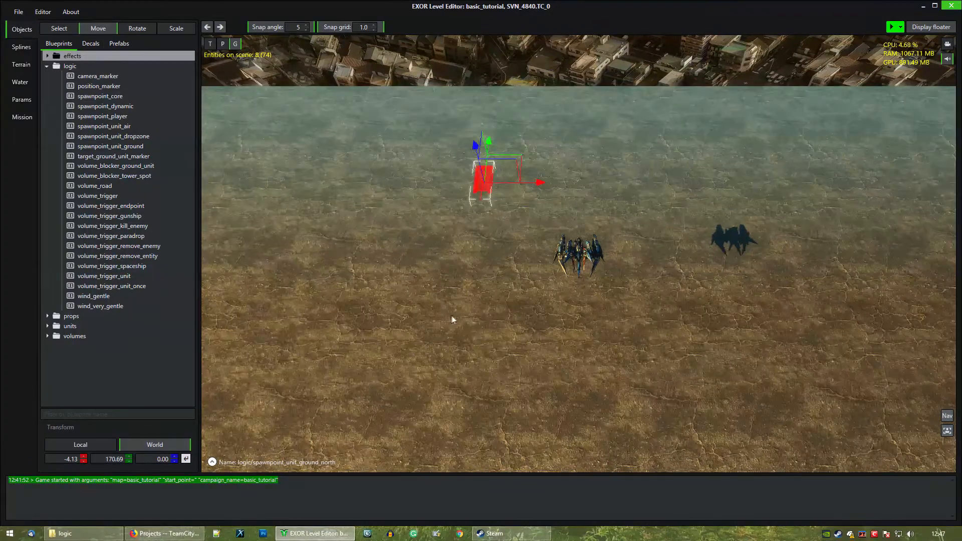
{"action": "left_click", "coordinate": [223, 44]}
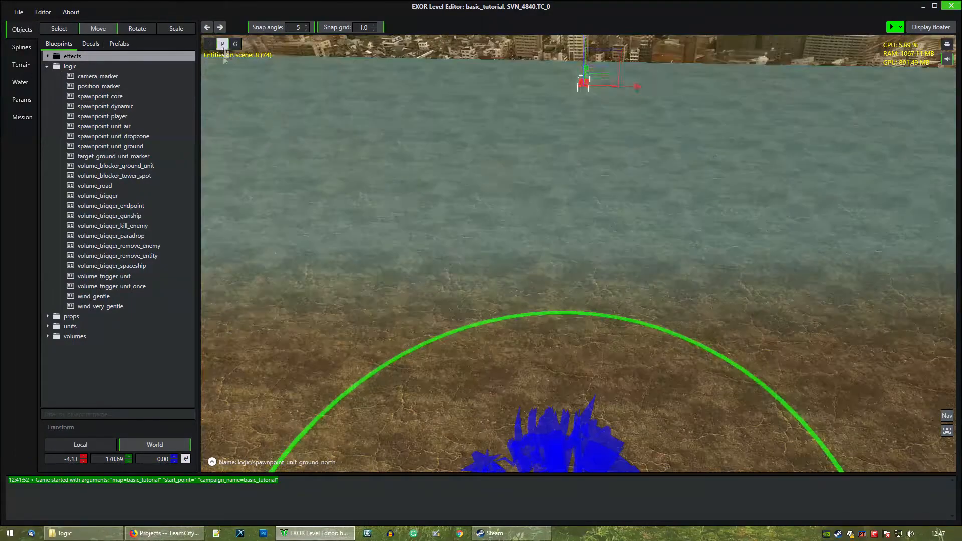
{"action": "mouse_move", "coordinate": [472, 155]}
{"action": "middle_mouse_down"}
{"action": "mouse_move", "coordinate": [447, 223]}
{"action": "mouse_move", "coordinate": [566, 231]}
{"action": "mouse_move", "coordinate": [568, 217]}
{"action": "mouse_move", "coordinate": [547, 230]}
{"action": "middle_mouse_up"}
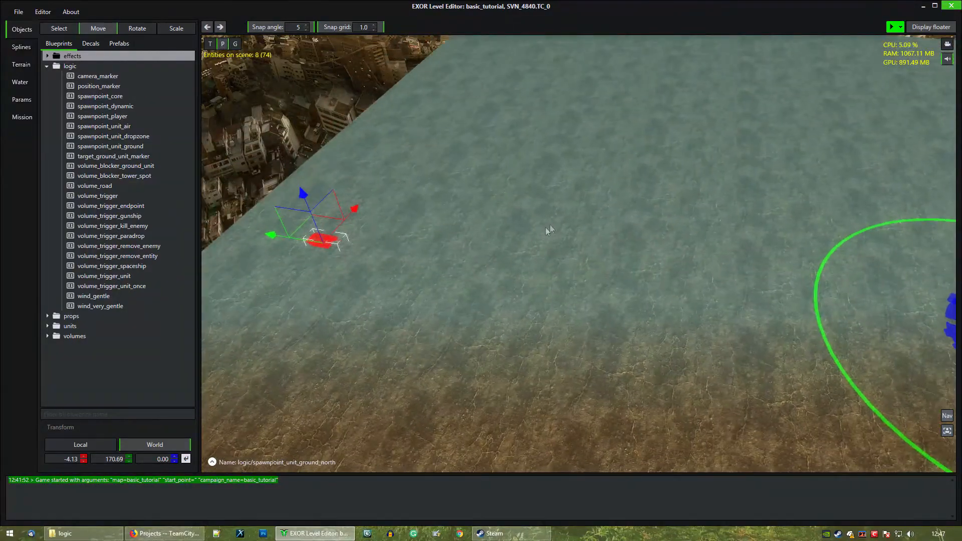
{"action": "left_click", "coordinate": [448, 303]}
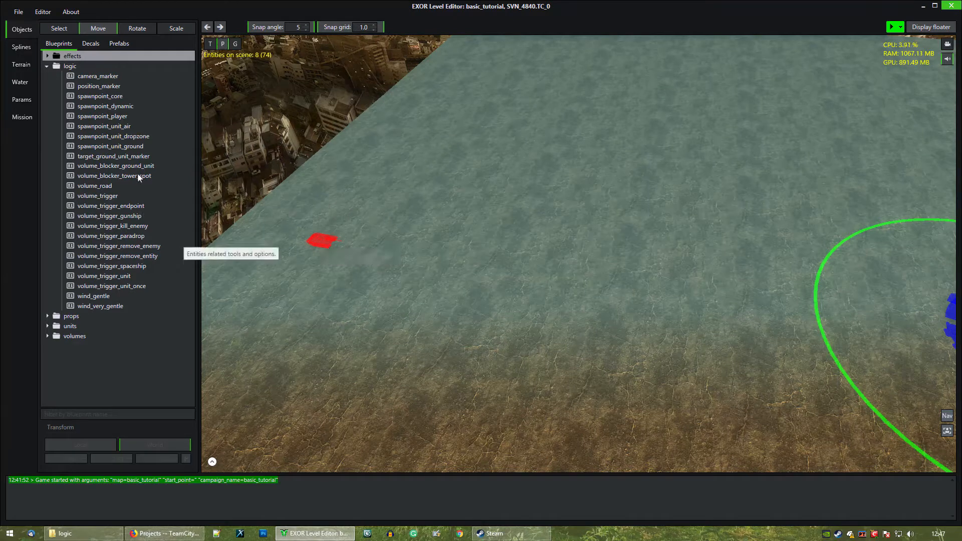
Place another spawnpoint_unit_ground near the north one, at about X 17.5, Y 138, and delete it
{"action": "left_click", "coordinate": [125, 146]}
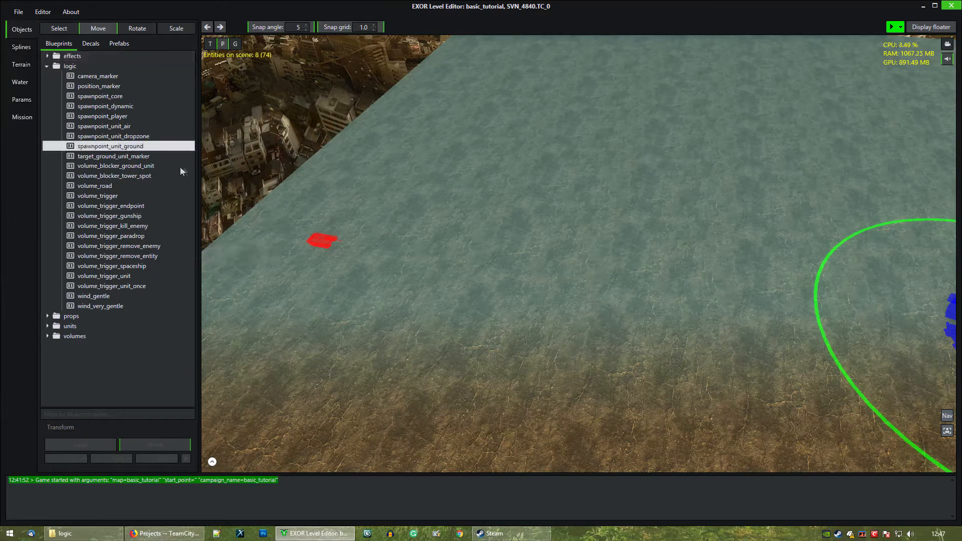
{"action": "left_click", "coordinate": [468, 209]}
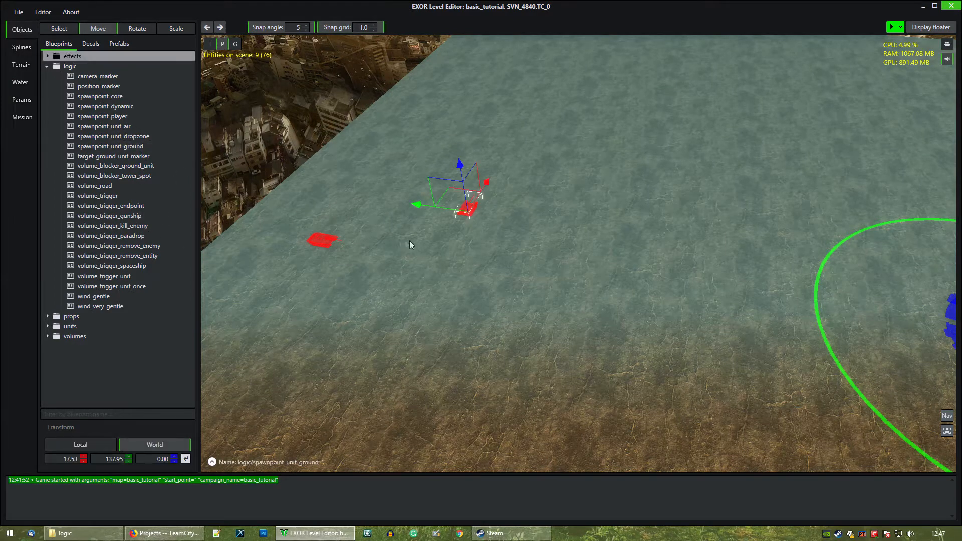
{"action": "middle_click_drag", "start_coordinate": [404, 241], "coordinate": [407, 239]}
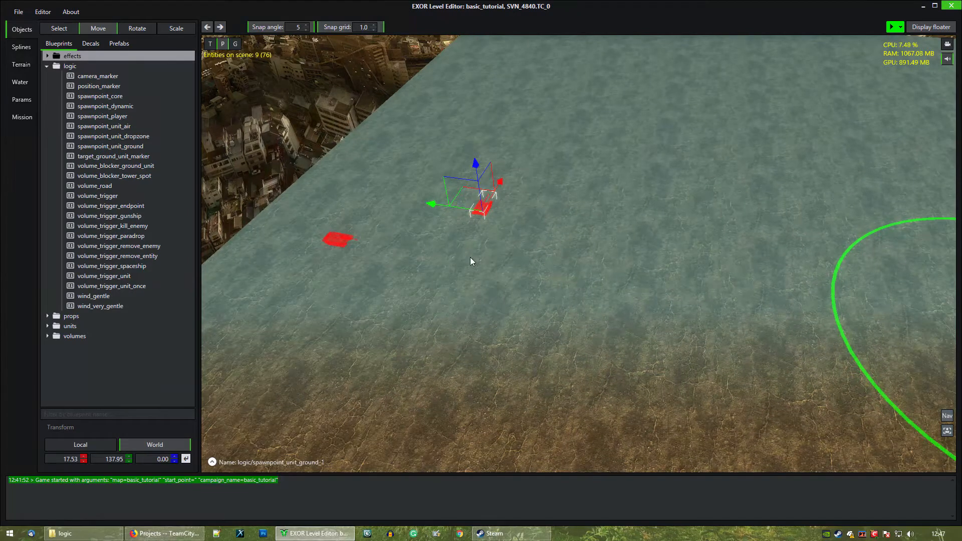
{"action": "key", "text": "Delete"}
Clone the north ground spawn point once and move the copy to the map's east edge, at about X 162.3, Y 13.6
{"action": "left_click", "coordinate": [339, 240]}
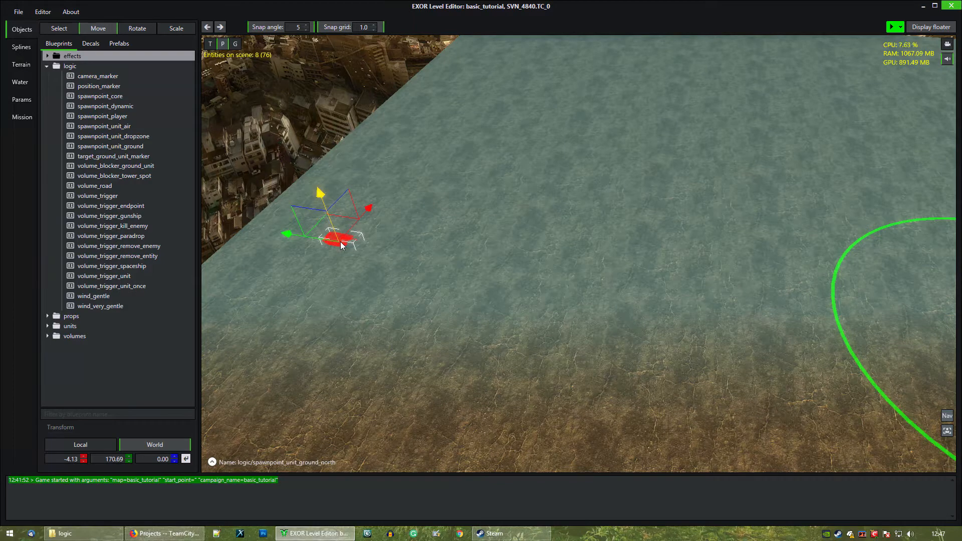
{"action": "key", "text": "a"}
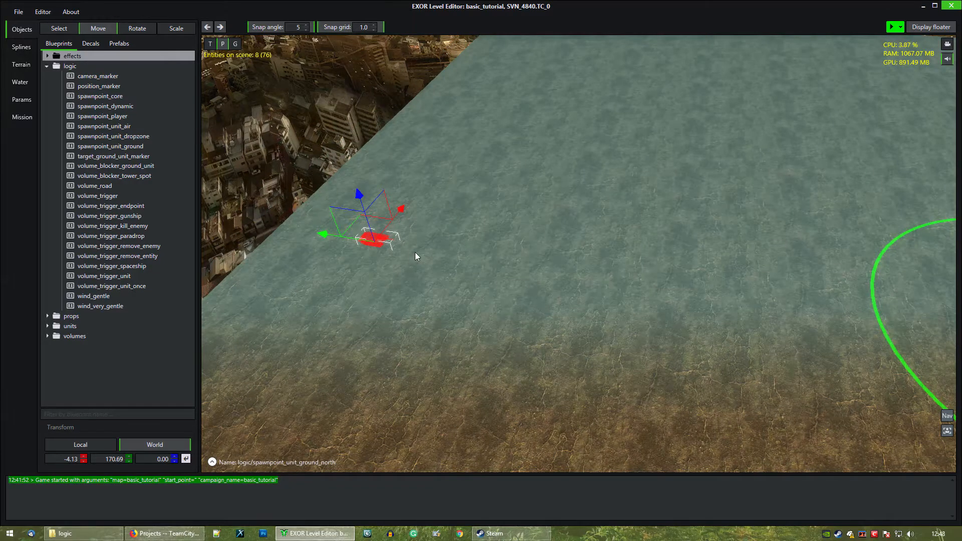
{"action": "key", "text": "ctrl+s"}
{"action": "left_click_drag", "start_coordinate": [401, 210], "coordinate": [456, 156], "text": "shift"}
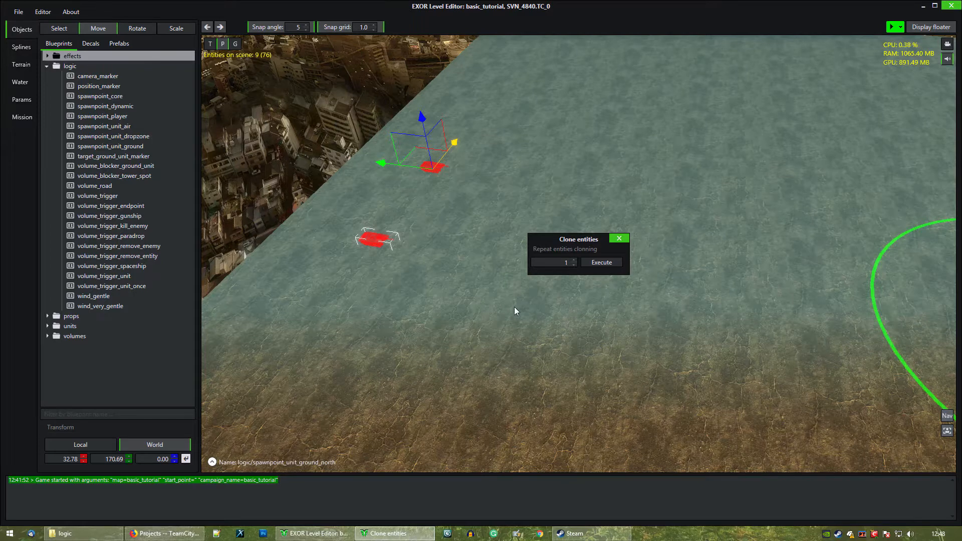
{"action": "left_click", "coordinate": [599, 266]}
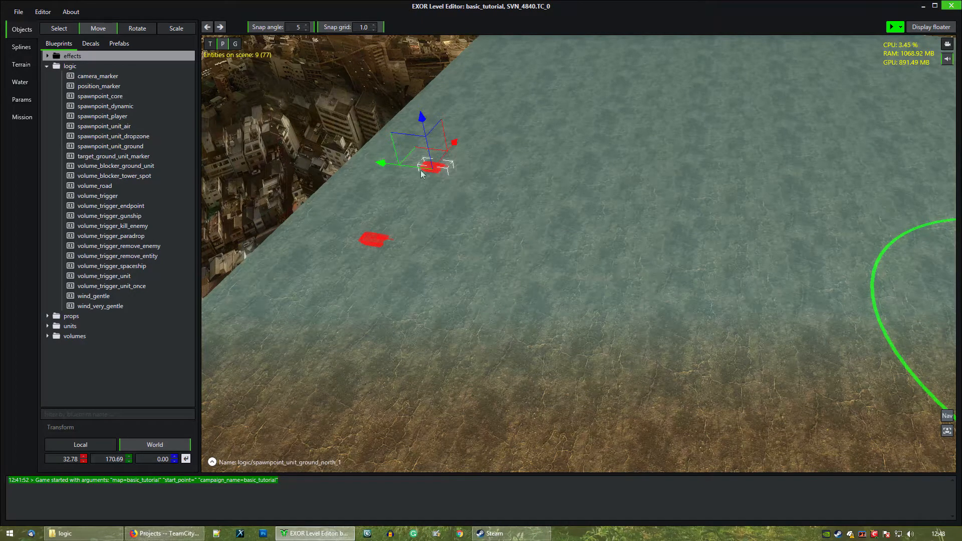
{"action": "mouse_move", "coordinate": [434, 188]}
{"action": "left_mouse_down"}
{"action": "mouse_move", "coordinate": [657, 194]}
{"action": "mouse_move", "coordinate": [743, 140]}
{"action": "left_mouse_up"}
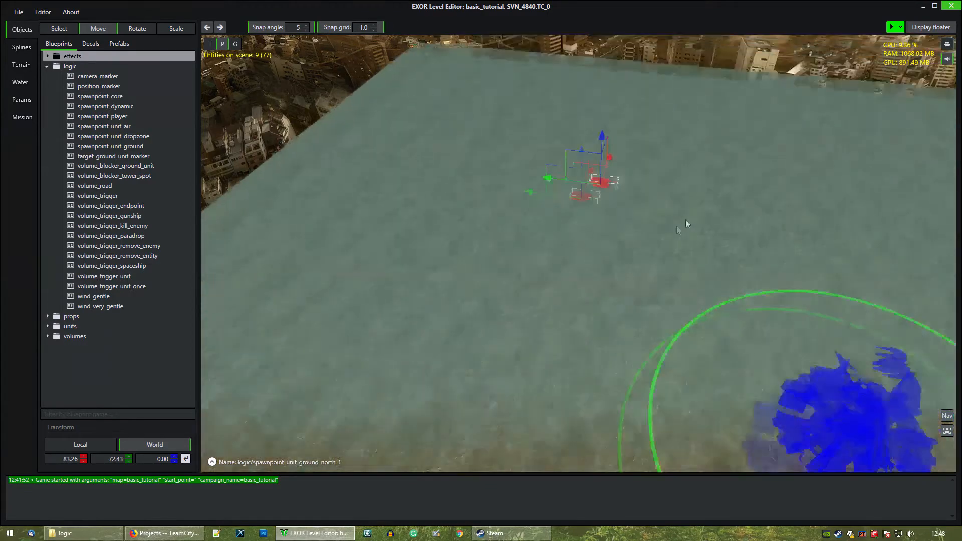
{"action": "left_click_drag", "start_coordinate": [428, 183], "coordinate": [624, 103]}
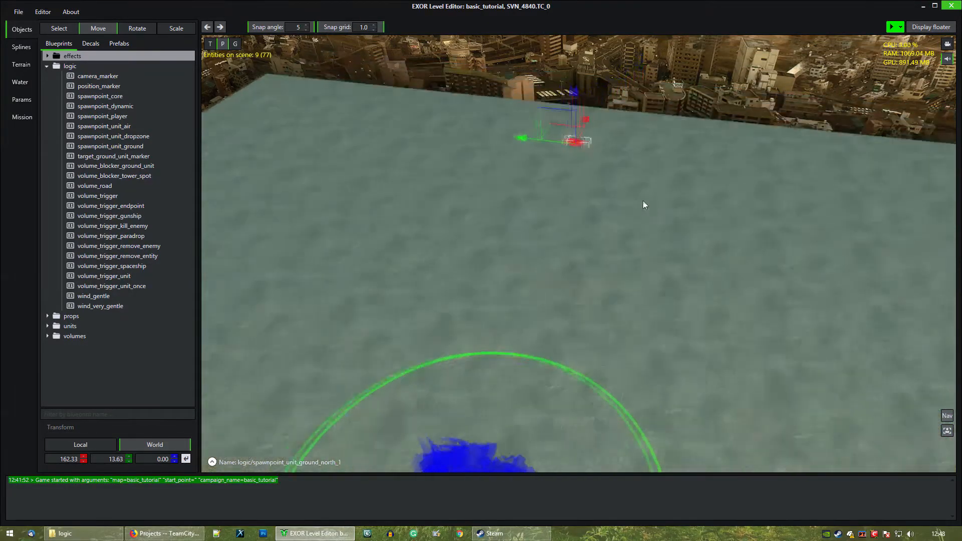
Rotate the cloned spawn point a quarter turn about its vertical axis so it points from the east edge toward the core
{"action": "key", "text": "z"}
{"action": "scroll", "coordinate": [587, 215], "scroll_direction": "down", "scroll_amount": 5}
{"action": "middle_click_drag", "start_coordinate": [598, 220], "coordinate": [624, 306], "text": "alt"}
{"action": "key", "text": "e"}
{"action": "left_click_drag", "start_coordinate": [657, 306], "coordinate": [578, 298]}
{"action": "left_click", "coordinate": [527, 331]}
{"action": "left_click", "coordinate": [644, 266]}
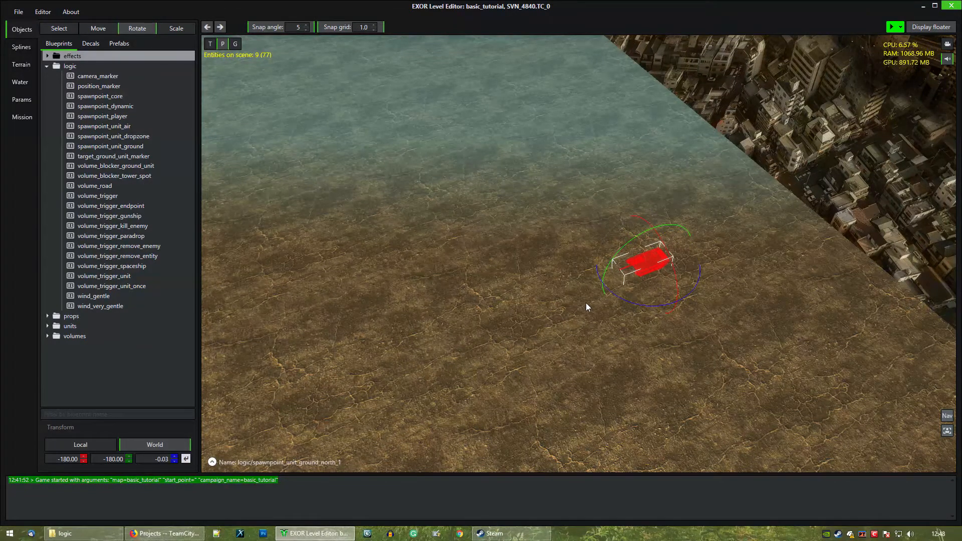
Review the editor's list of shortcuts and reselect the cloned spawn point with the Move tool active
{"action": "left_click", "coordinate": [213, 462]}
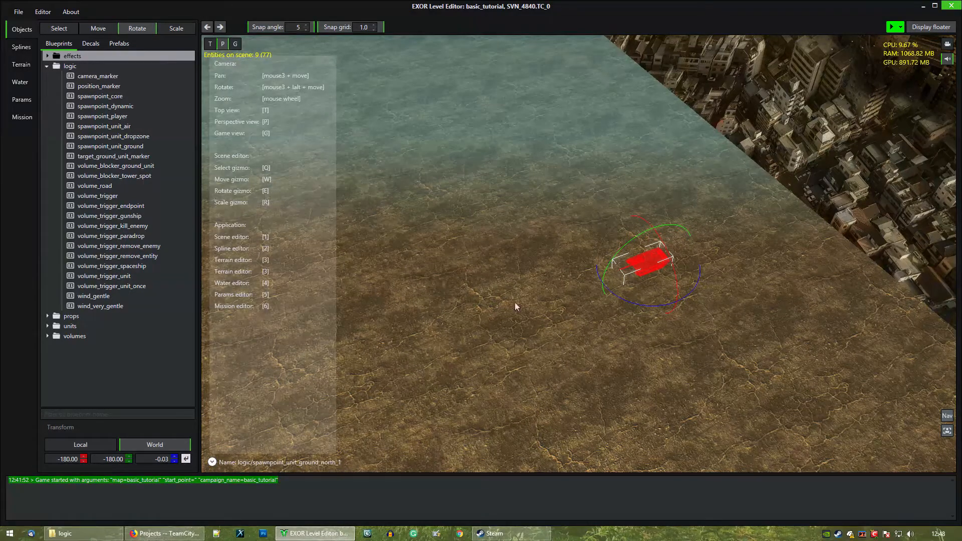
{"action": "left_click", "coordinate": [442, 284]}
{"action": "left_click", "coordinate": [653, 256]}
{"action": "key", "text": "w"}
{"action": "left_click", "coordinate": [443, 272]}
{"action": "left_click", "coordinate": [648, 260]}
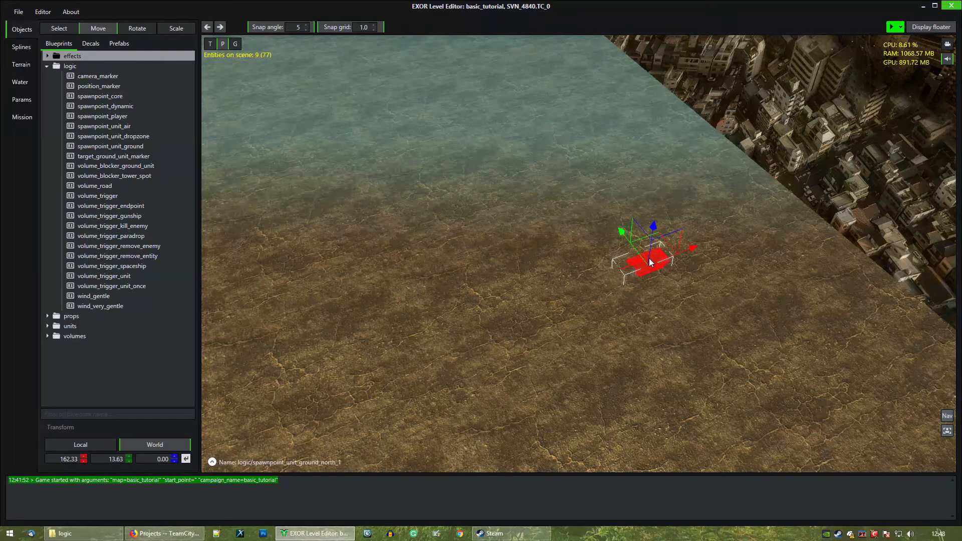
Change the cloned spawn point's name to logic/spawnpoint_unit_ground_east in its properties
{"action": "right_click", "coordinate": [649, 258]}
{"action": "left_click", "coordinate": [668, 309]}
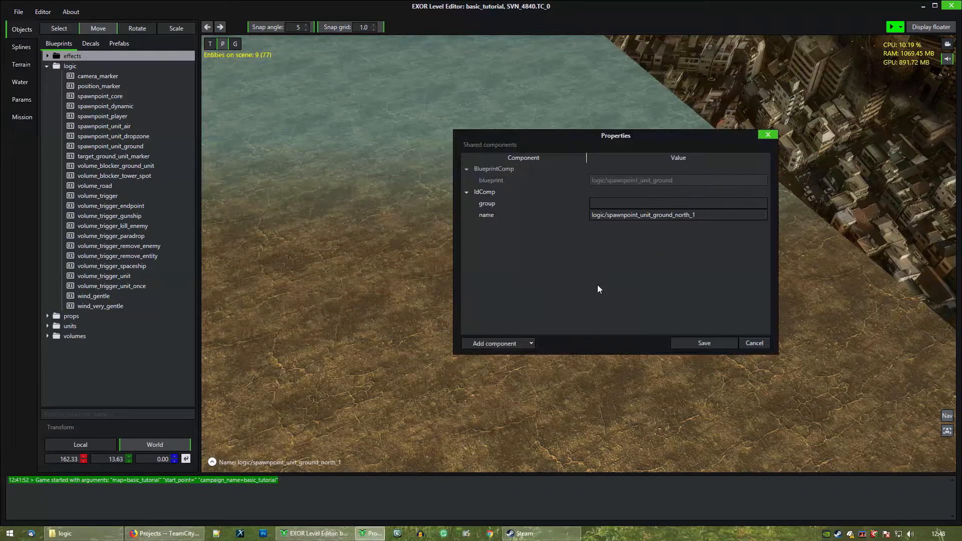
{"action": "left_click", "coordinate": [705, 218]}
{"action": "key", "text": "BackSpace"}
{"action": "key", "text": "BackSpace"}
{"action": "key", "text": "BackSpace"}
{"action": "key", "text": "BackSpace"}
{"action": "type", "text": "east"}
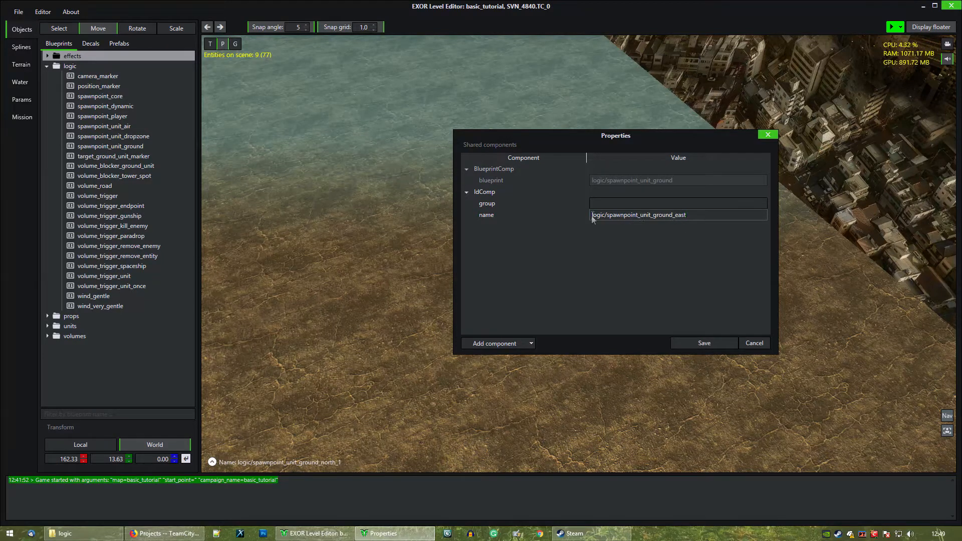
Highlight the logic/spawnpoint_unit_ground prefix of the name, save the properties and clear the selection
{"action": "left_click_drag", "start_coordinate": [672, 215], "coordinate": [592, 215]}
{"action": "left_click", "coordinate": [629, 215]}
{"action": "left_click_drag", "start_coordinate": [671, 214], "coordinate": [589, 216]}
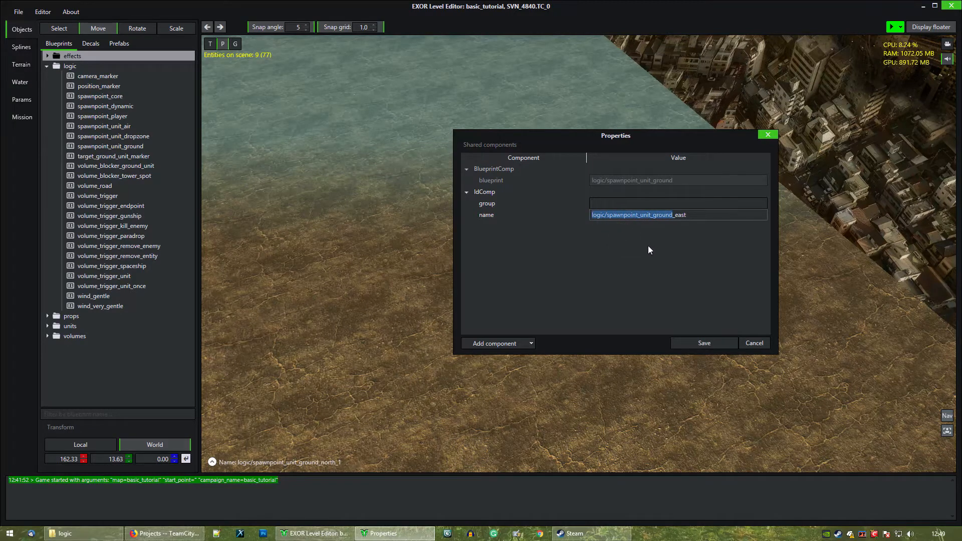
{"action": "left_click", "coordinate": [676, 215]}
{"action": "left_click_drag", "start_coordinate": [664, 219], "coordinate": [575, 216]}
{"action": "left_click_drag", "start_coordinate": [672, 217], "coordinate": [587, 218]}
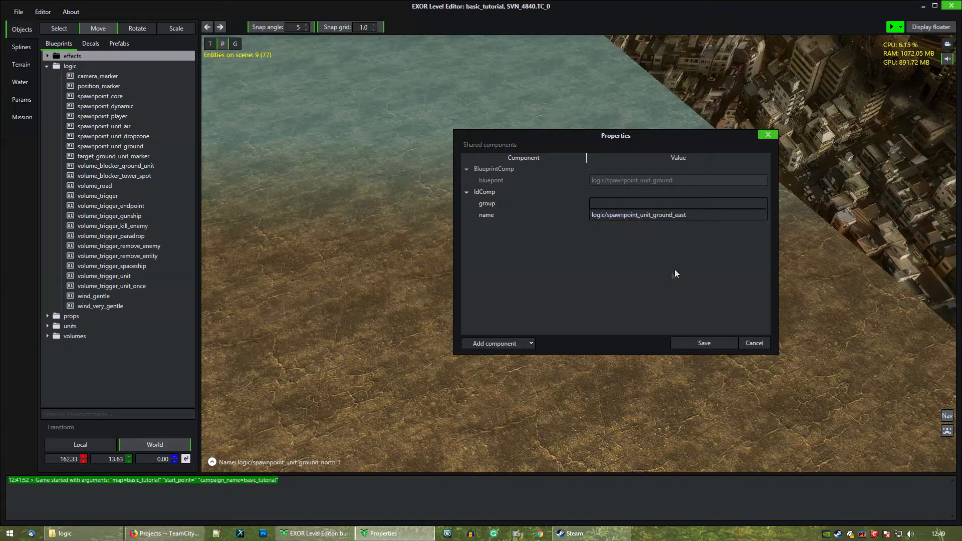
{"action": "left_click", "coordinate": [703, 343]}
{"action": "left_click", "coordinate": [456, 247]}
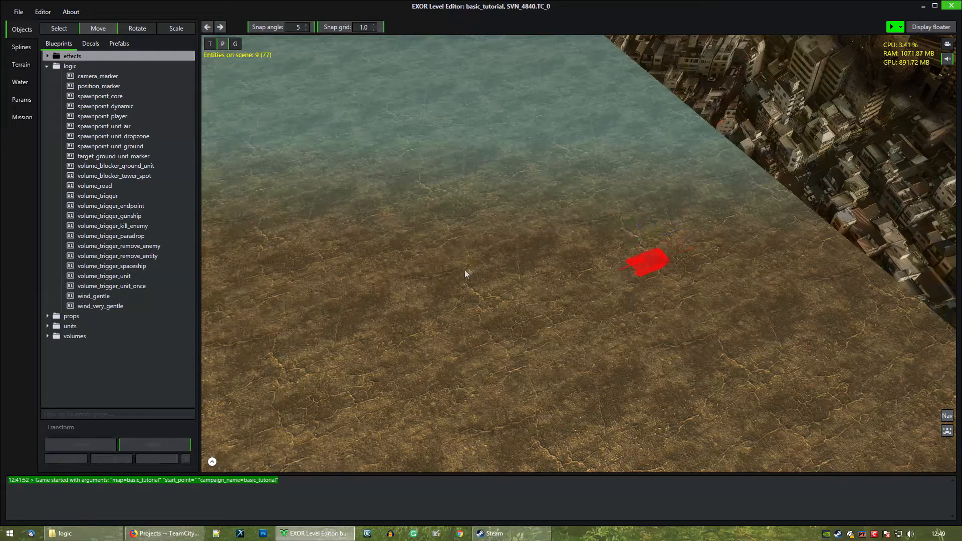
{"action": "left_click", "coordinate": [645, 262]}
{"action": "left_click", "coordinate": [423, 258]}
Expand the units blueprints and place a spawnpoint_unit_air north of the core, at about X 5.4, Y 93.4
{"action": "middle_click_drag", "start_coordinate": [365, 245], "coordinate": [493, 199]}
{"action": "scroll", "coordinate": [494, 199], "scroll_direction": "down", "scroll_amount": 4}
{"action": "middle_click_drag", "start_coordinate": [407, 264], "coordinate": [444, 263]}
{"action": "middle_click_drag", "start_coordinate": [319, 227], "coordinate": [404, 222]}
{"action": "middle_click_drag", "start_coordinate": [295, 263], "coordinate": [388, 260]}
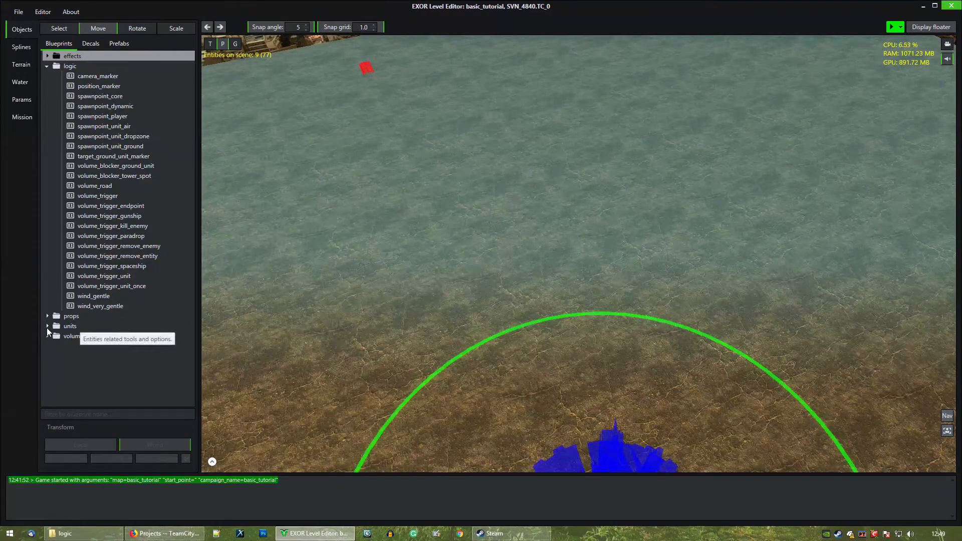
{"action": "left_click", "coordinate": [47, 327]}
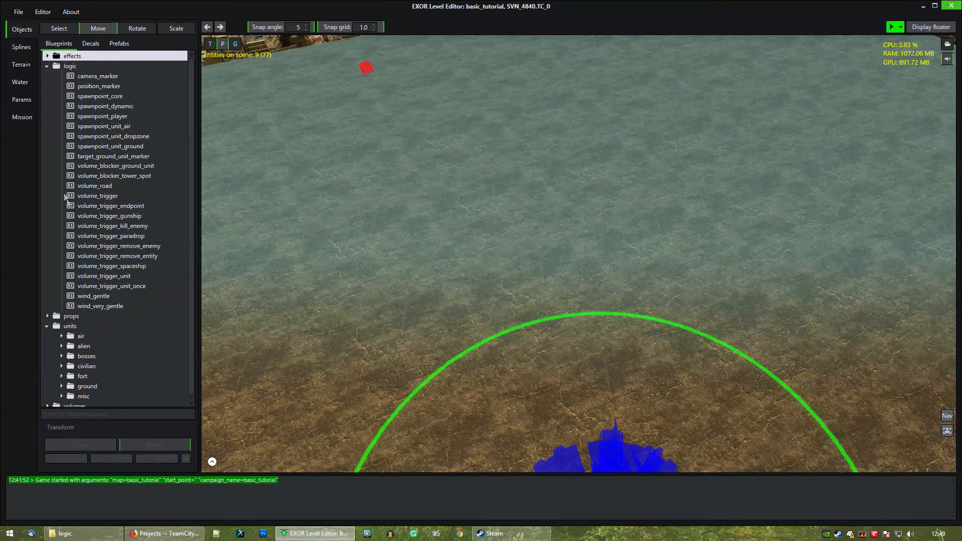
{"action": "left_click", "coordinate": [119, 131]}
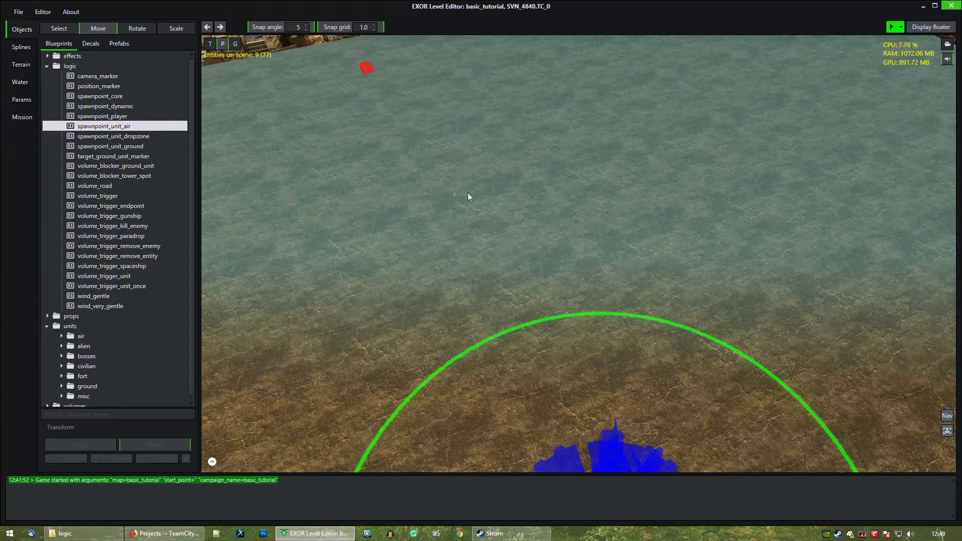
{"action": "left_click", "coordinate": [453, 188]}
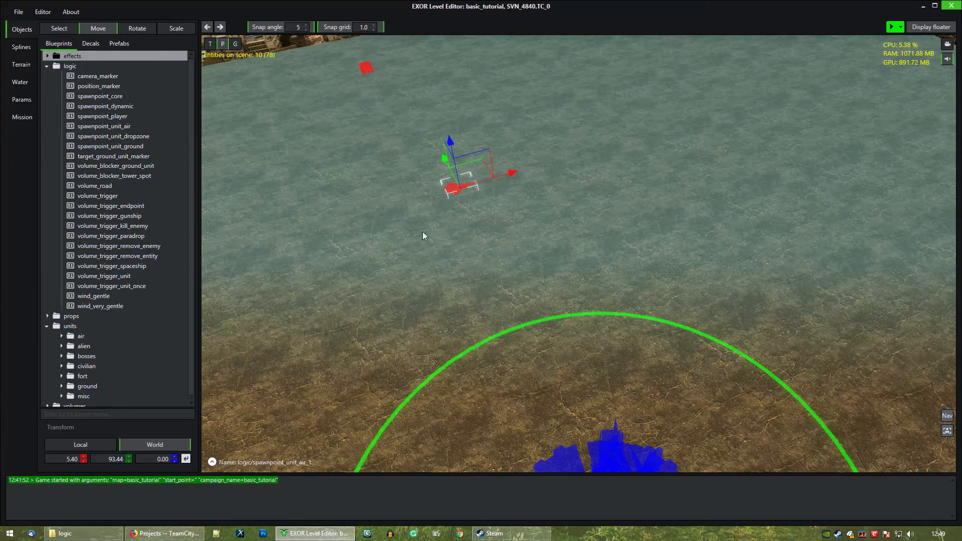
Raise the air spawn point above the ground to a height of about 13.4 on the Z axis
{"action": "middle_click_drag", "start_coordinate": [422, 232], "coordinate": [480, 242]}
{"action": "key", "text": "w"}
{"action": "key", "text": "a"}
{"action": "middle_click_drag", "start_coordinate": [570, 216], "coordinate": [514, 253]}
{"action": "scroll", "coordinate": [508, 247], "scroll_direction": "up", "scroll_amount": 2}
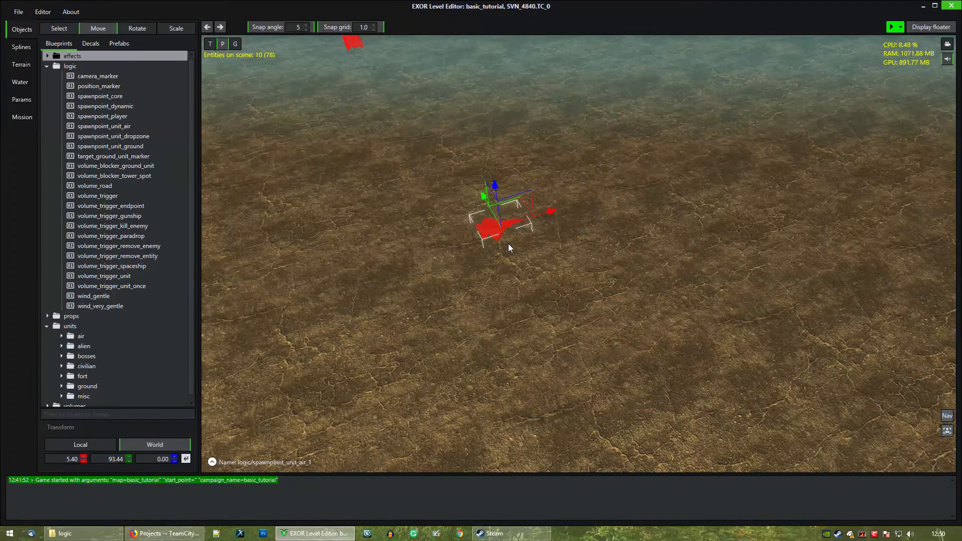
{"action": "middle_click_drag", "start_coordinate": [540, 304], "coordinate": [530, 284]}
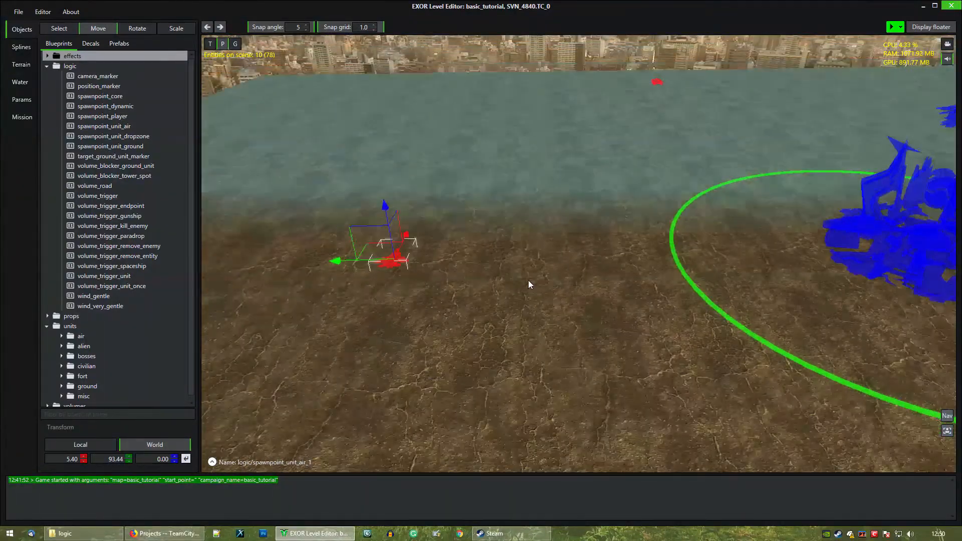
{"action": "scroll", "coordinate": [528, 281], "scroll_direction": "up", "scroll_amount": 2}
{"action": "left_click_drag", "start_coordinate": [367, 209], "coordinate": [406, 163]}
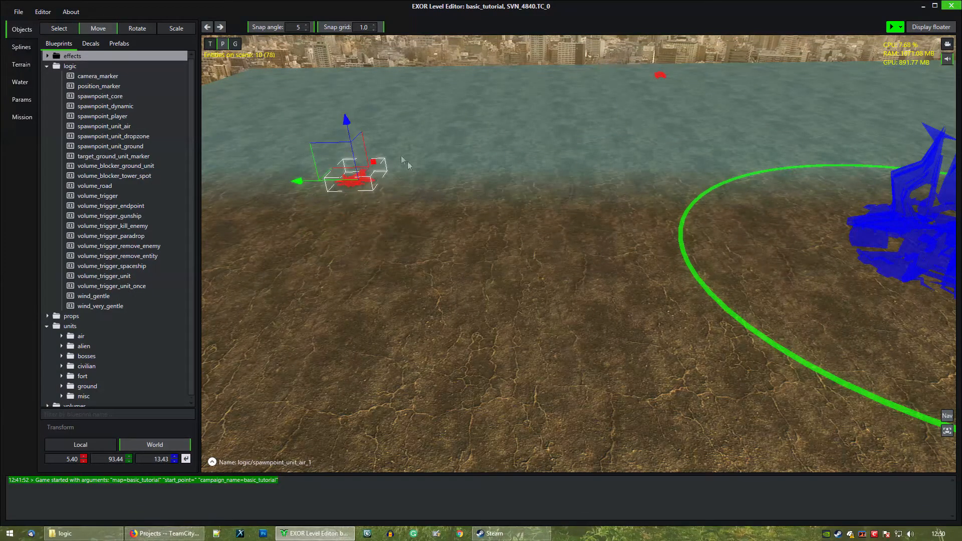
Set the air spawn point's height to 25 on the Z axis
{"action": "left_click_drag", "start_coordinate": [152, 459], "coordinate": [208, 458]}
{"action": "type", "text": "25"}
{"action": "key", "text": "Return"}
{"action": "left_click", "coordinate": [377, 250]}
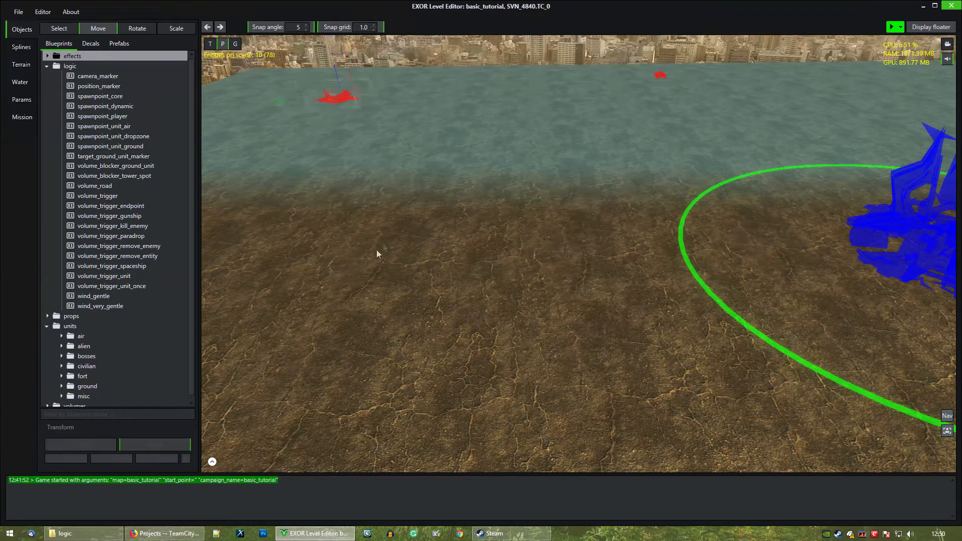
{"action": "middle_click_drag", "start_coordinate": [370, 200], "coordinate": [410, 193]}
{"action": "scroll", "coordinate": [369, 202], "scroll_direction": "down", "scroll_amount": 2}
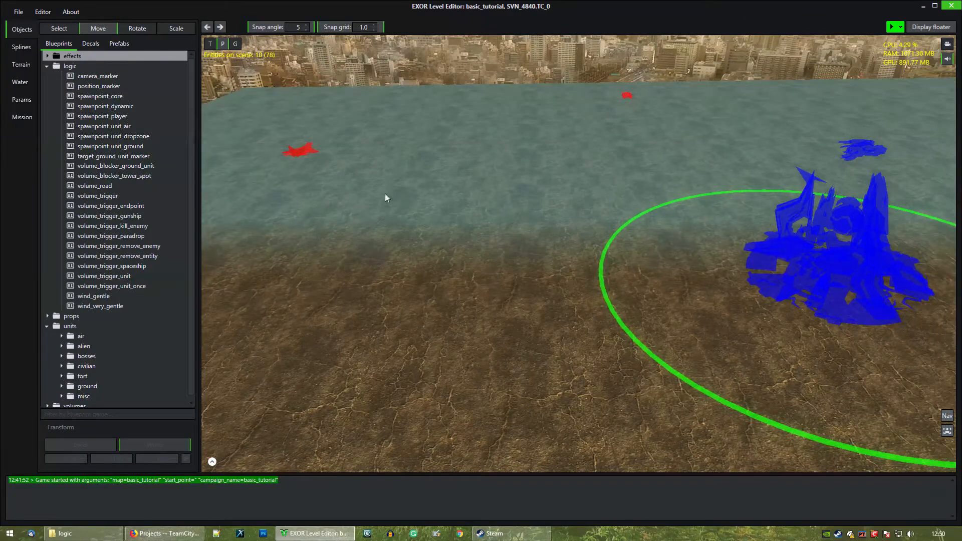
{"action": "left_click", "coordinate": [303, 152]}
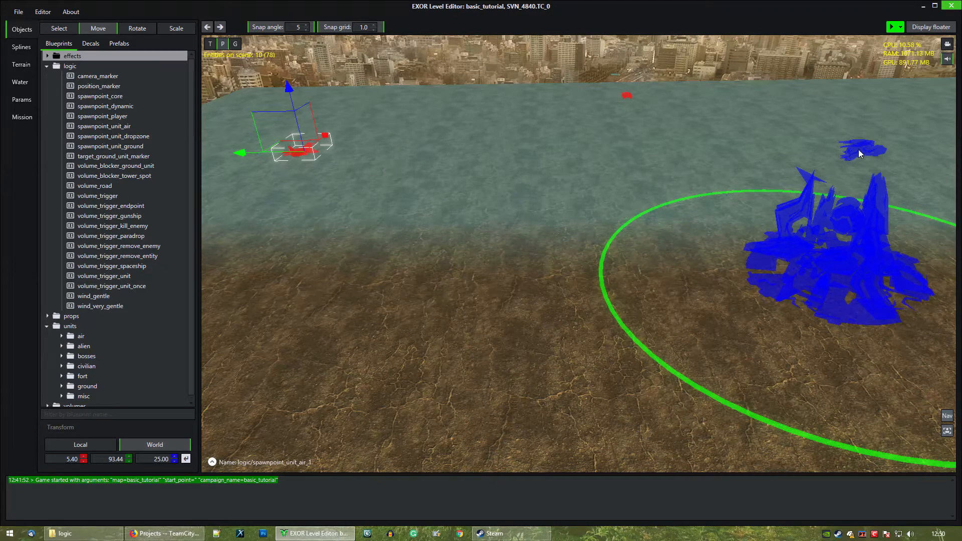
Select the player spawn point above the core and raise it to a Z height of 30
{"action": "left_click", "coordinate": [858, 149]}
{"action": "middle_click_drag", "start_coordinate": [701, 180], "coordinate": [678, 178]}
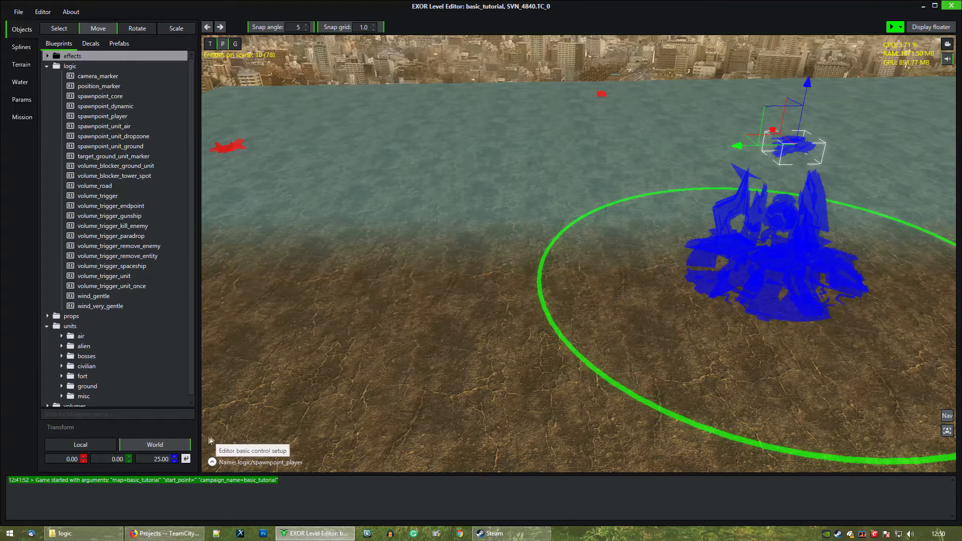
{"action": "left_click", "coordinate": [175, 457]}
{"action": "left_click", "coordinate": [174, 457]}
{"action": "left_click", "coordinate": [175, 456]}
{"action": "left_click", "coordinate": [175, 457]}
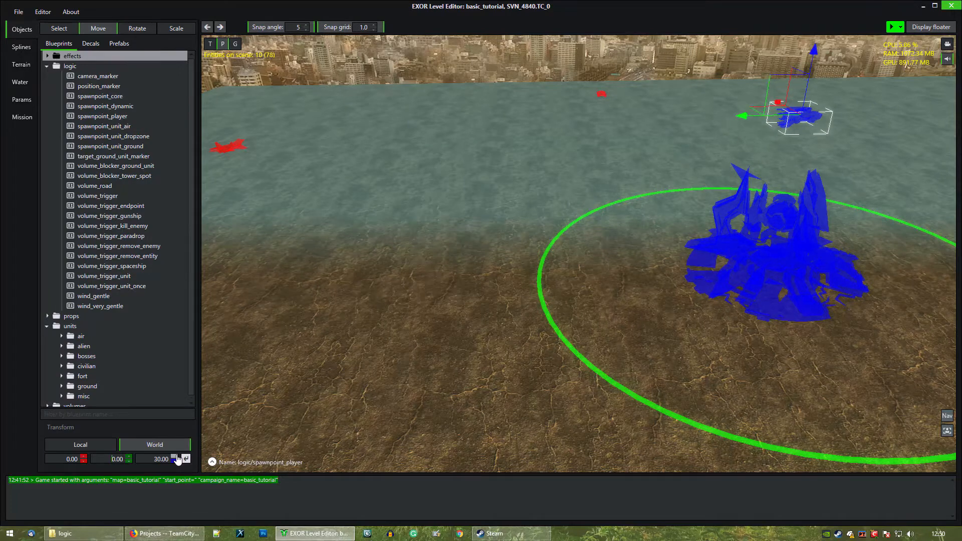
{"action": "left_click", "coordinate": [387, 215]}
Select the air spawn point and raise it to a Z height of 30
{"action": "middle_click_drag", "start_coordinate": [373, 228], "coordinate": [364, 151]}
{"action": "left_click", "coordinate": [434, 123]}
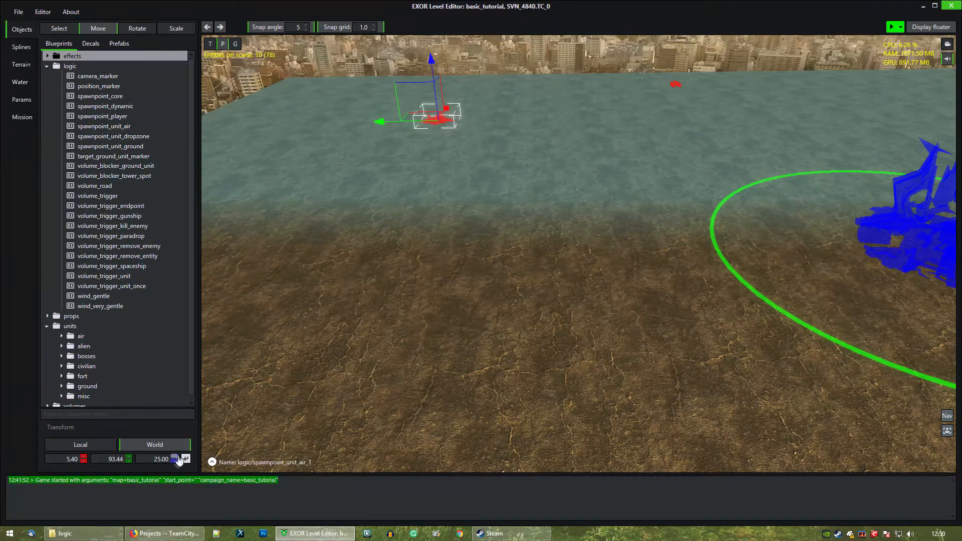
{"action": "left_click", "coordinate": [176, 460]}
{"action": "left_click", "coordinate": [175, 460]}
{"action": "left_click", "coordinate": [175, 457]}
{"action": "left_click", "coordinate": [175, 457]}
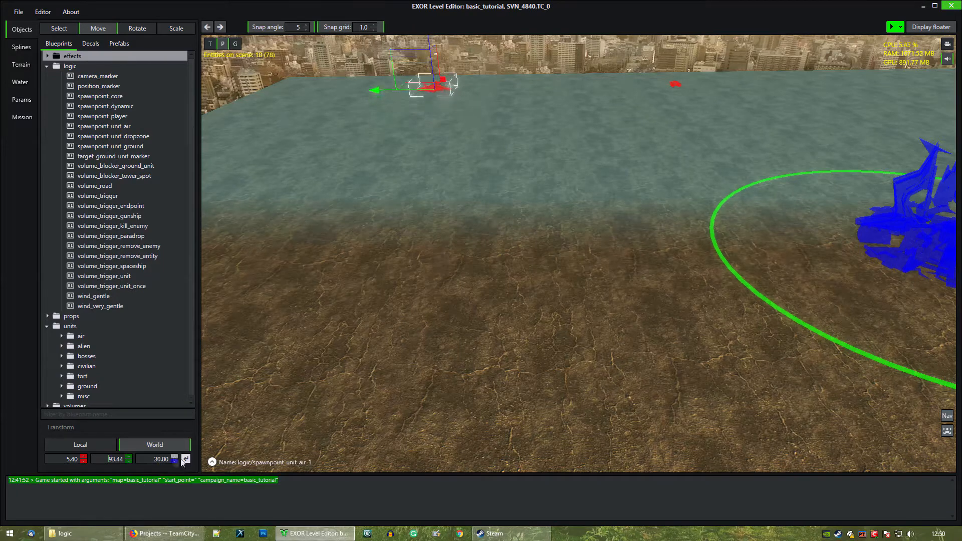
Move the air spawn point out beside the north ground spawn point, to about X 27.8, Y 165.6
{"action": "middle_click_drag", "start_coordinate": [409, 200], "coordinate": [482, 301]}
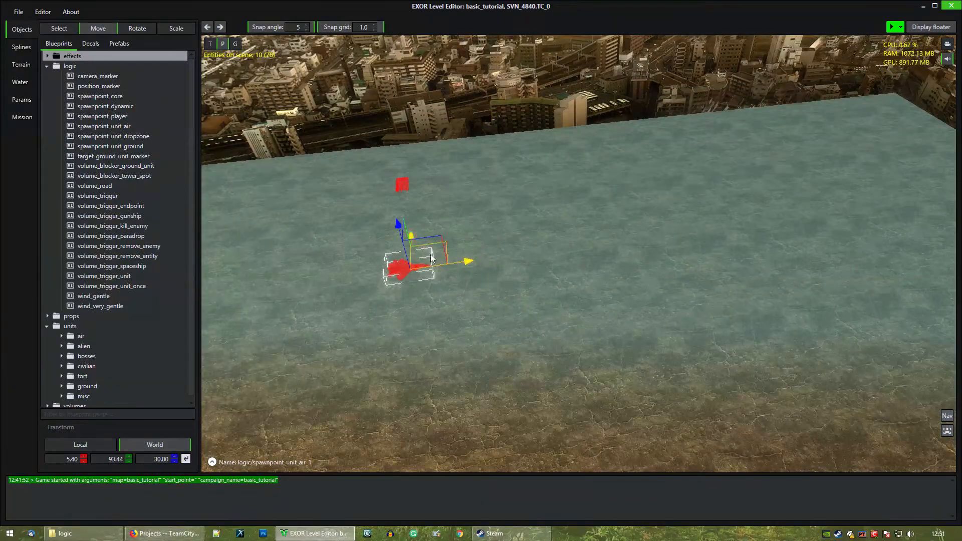
{"action": "left_click_drag", "start_coordinate": [440, 253], "coordinate": [501, 104]}
{"action": "middle_click_drag", "start_coordinate": [500, 104], "coordinate": [561, 183]}
{"action": "left_click_drag", "start_coordinate": [563, 140], "coordinate": [506, 142]}
{"action": "middle_click_drag", "start_coordinate": [552, 199], "coordinate": [595, 241]}
Rotate the air spawn point to face into the level like the north ground spawn point, and deselect it
{"action": "key", "text": "e"}
{"action": "left_click_drag", "start_coordinate": [500, 149], "coordinate": [427, 169]}
{"action": "left_click", "coordinate": [538, 292]}
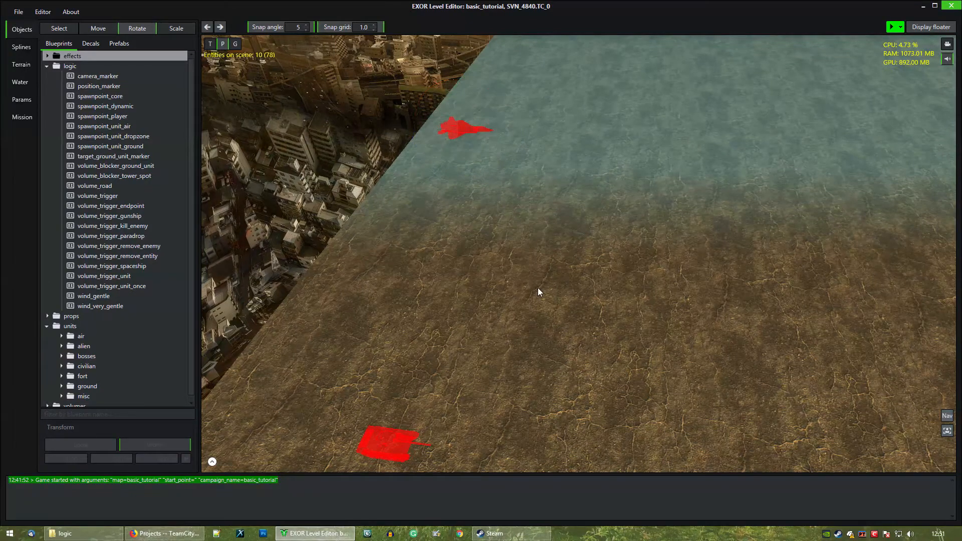
Rename the air spawn point to logic/spawnpoint_unit_air_north in its properties and save them
{"action": "left_click", "coordinate": [453, 126]}
{"action": "key", "text": "w"}
{"action": "middle_click_drag", "start_coordinate": [623, 267], "coordinate": [638, 299]}
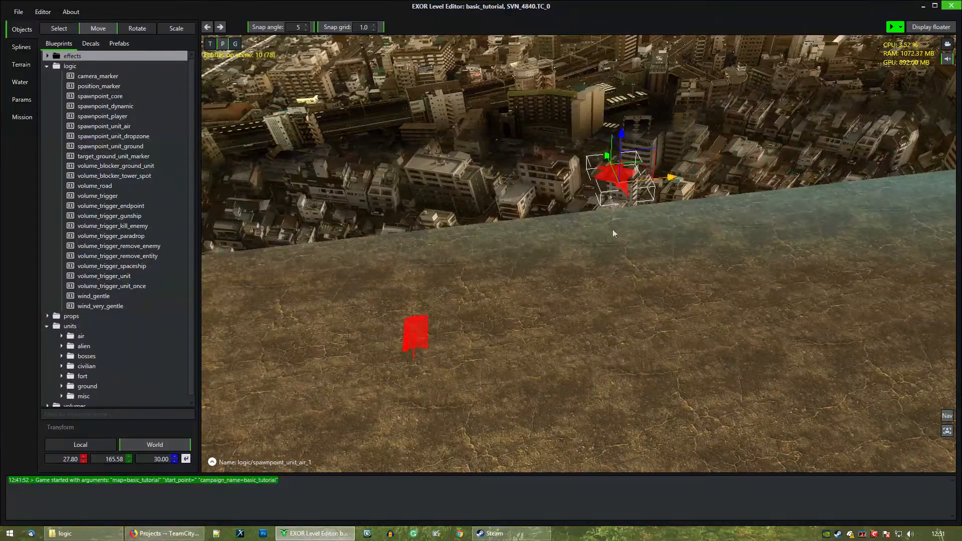
{"action": "middle_click_drag", "start_coordinate": [703, 323], "coordinate": [676, 316]}
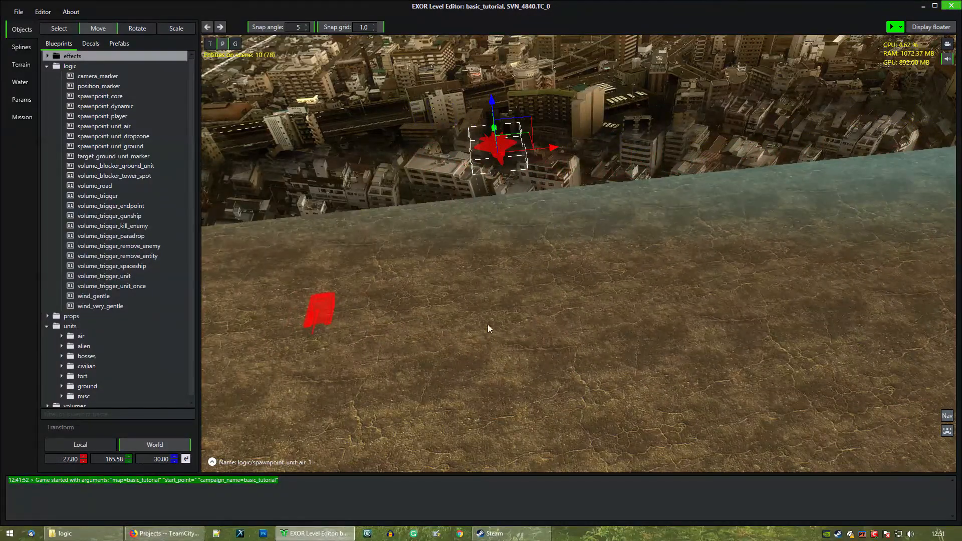
{"action": "middle_click_drag", "start_coordinate": [489, 325], "coordinate": [554, 323]}
{"action": "middle_click_drag", "start_coordinate": [422, 375], "coordinate": [576, 189]}
{"action": "scroll", "coordinate": [512, 356], "scroll_direction": "down", "scroll_amount": 4}
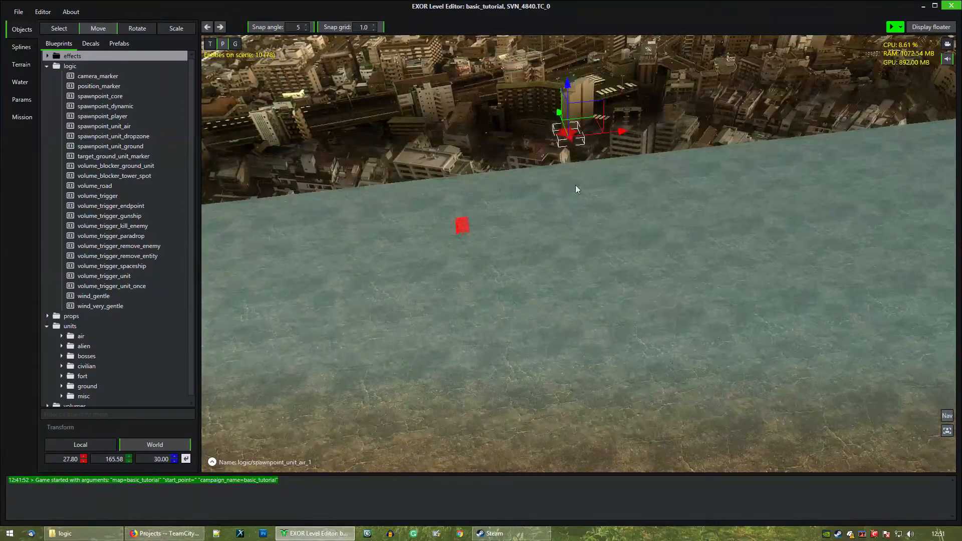
{"action": "middle_click_drag", "start_coordinate": [602, 307], "coordinate": [509, 124]}
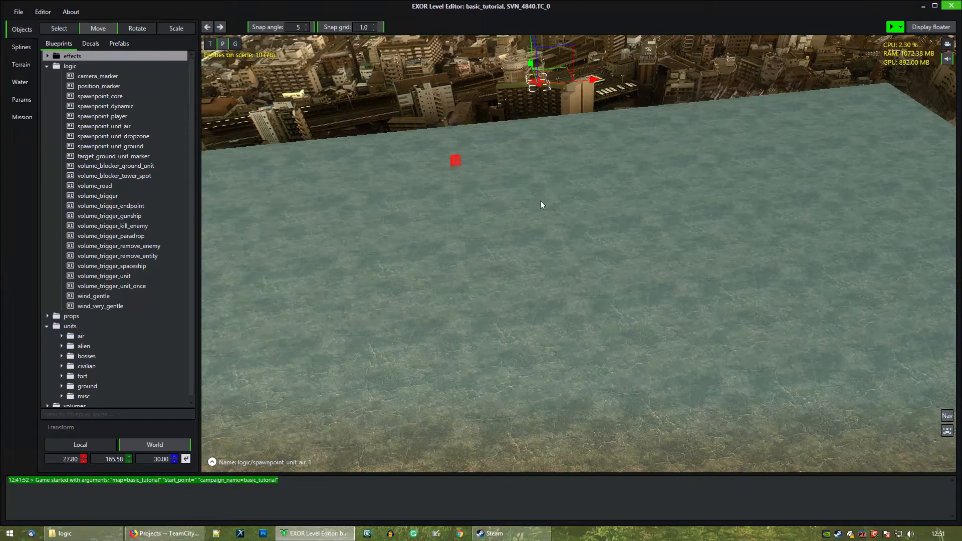
{"action": "middle_click_drag", "start_coordinate": [536, 204], "coordinate": [489, 228]}
{"action": "right_click", "coordinate": [489, 109]}
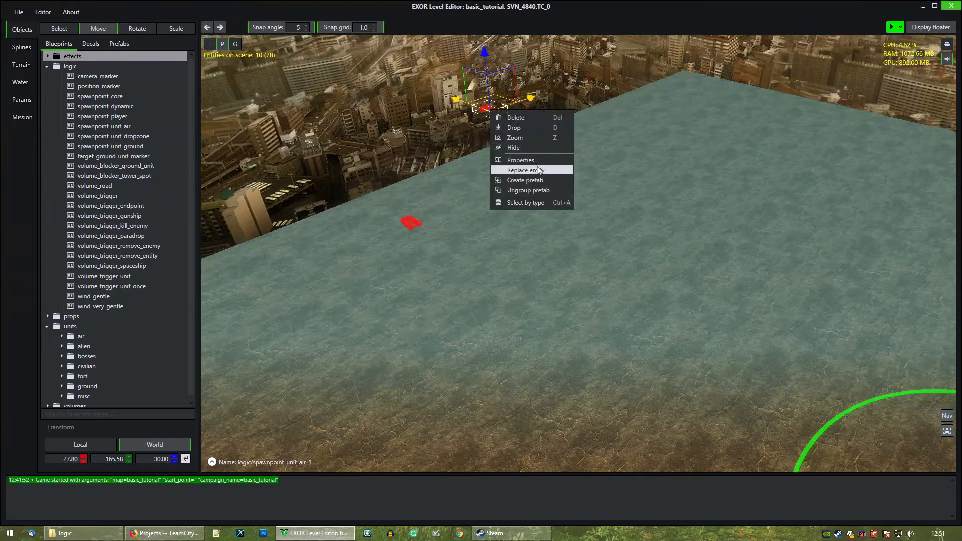
{"action": "left_click", "coordinate": [531, 160]}
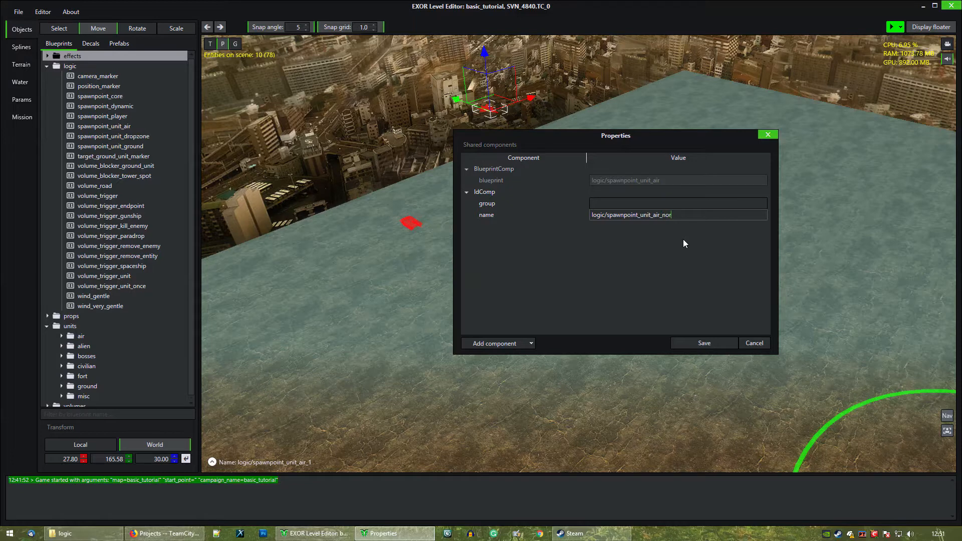
{"action": "type", "text": "h"}
{"action": "left_click", "coordinate": [699, 341]}
Check the names of the north ground and air spawn points and look over the spawn layout around the core
{"action": "left_click", "coordinate": [418, 217]}
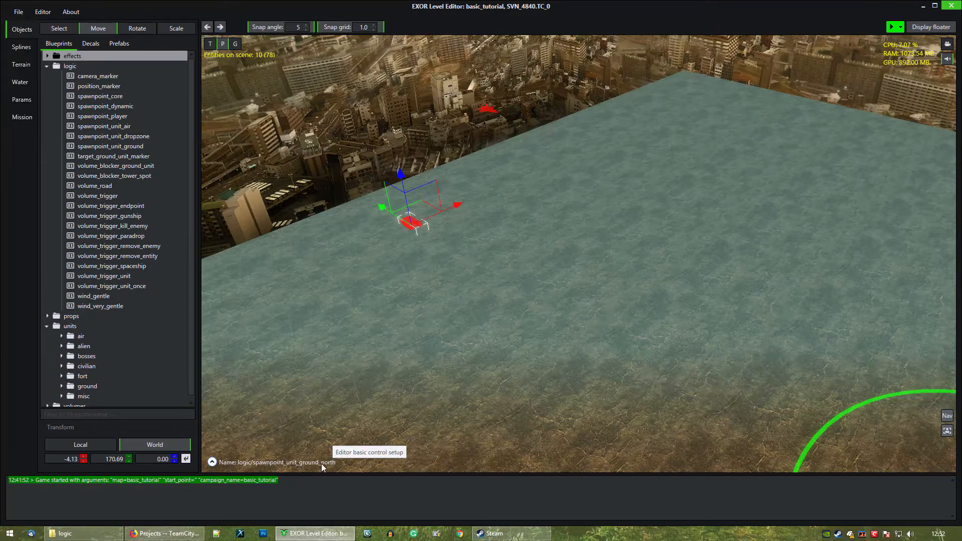
{"action": "left_click", "coordinate": [488, 109]}
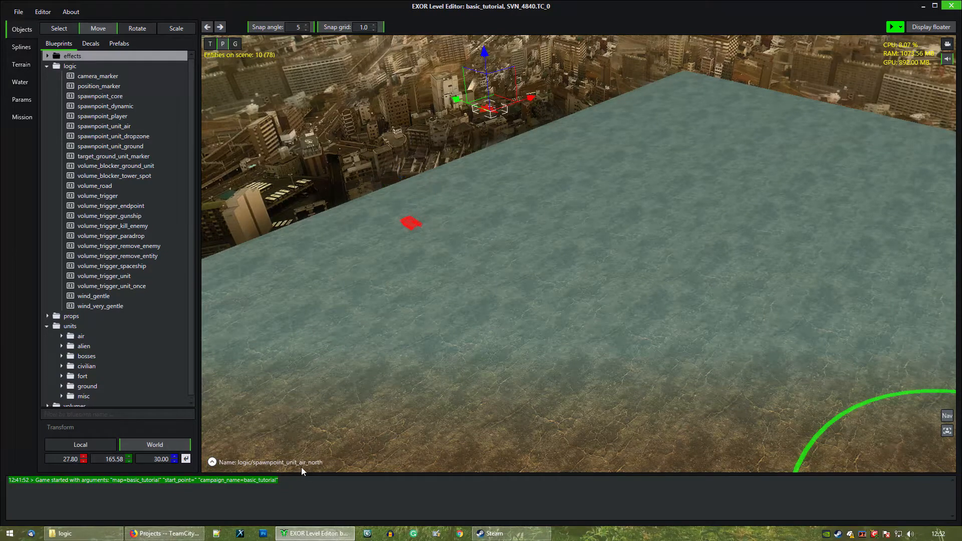
{"action": "left_click", "coordinate": [637, 281]}
{"action": "middle_click_drag", "start_coordinate": [749, 340], "coordinate": [613, 284]}
{"action": "scroll", "coordinate": [613, 283], "scroll_direction": "down", "scroll_amount": 3}
{"action": "middle_click_drag", "start_coordinate": [412, 205], "coordinate": [408, 230]}
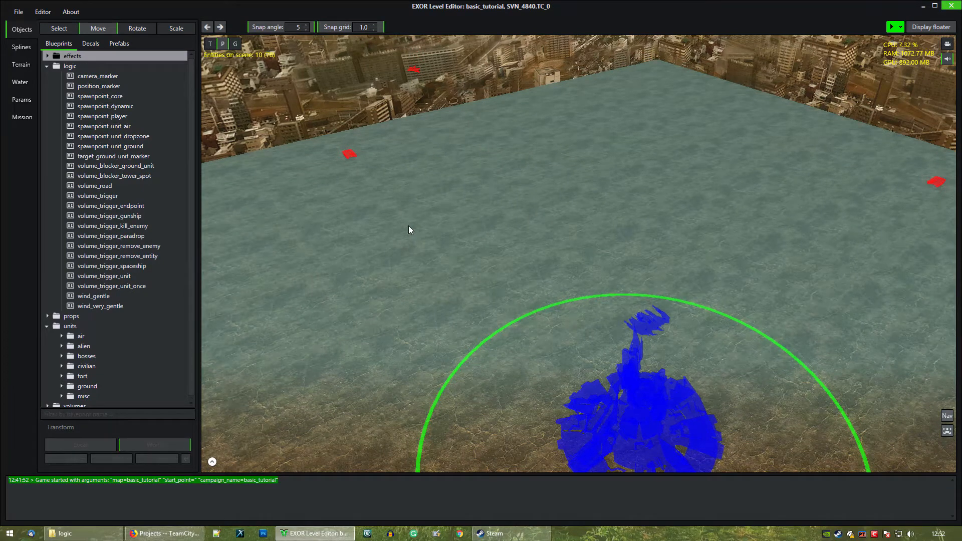
{"action": "middle_click_drag", "start_coordinate": [505, 196], "coordinate": [567, 200]}
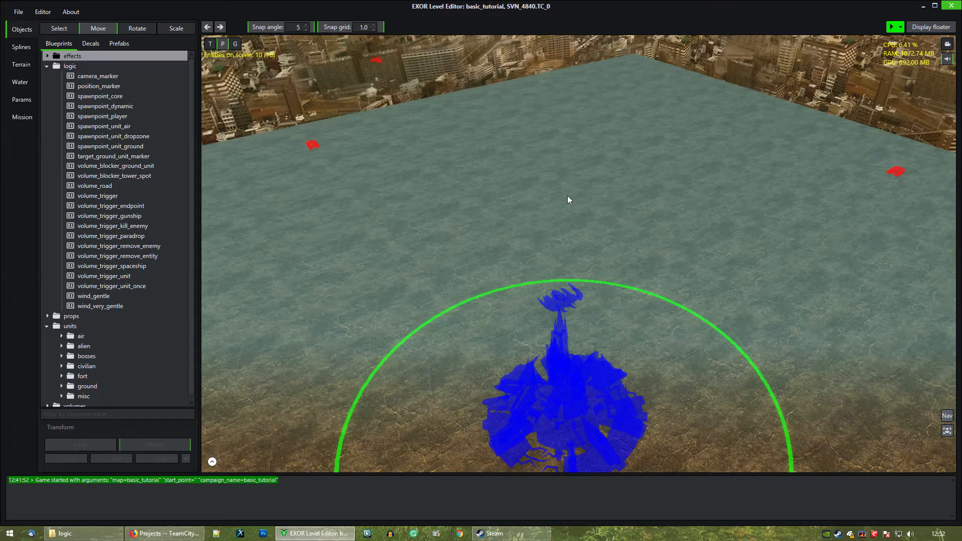
{"action": "middle_click_drag", "start_coordinate": [539, 212], "coordinate": [526, 212]}
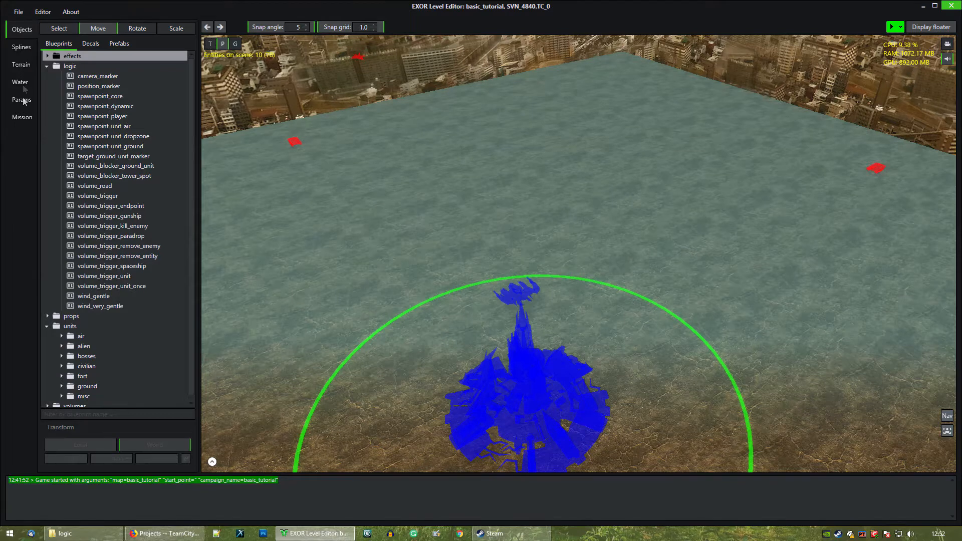
Open the mission flow graph and reposition its MISSION START node
{"action": "left_click", "coordinate": [22, 117]}
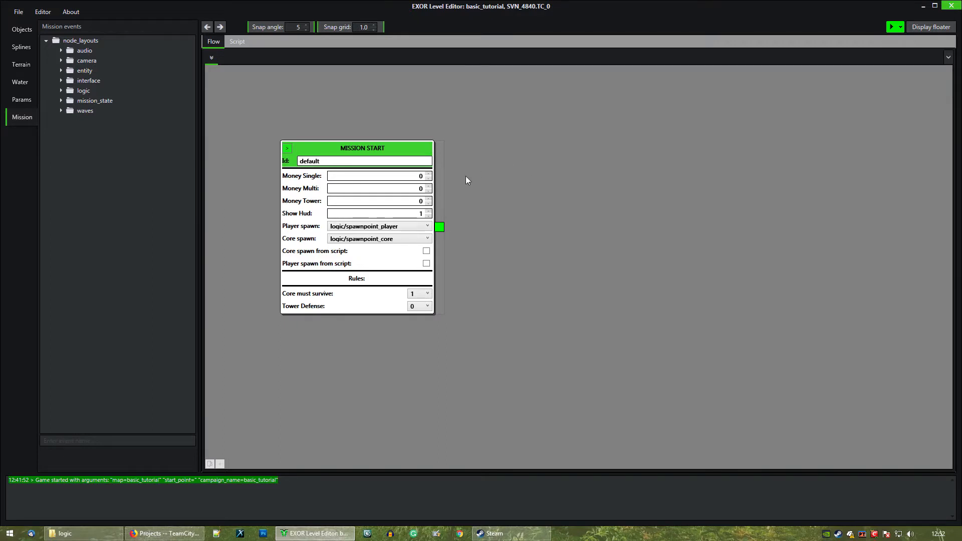
{"action": "left_click_drag", "start_coordinate": [386, 150], "coordinate": [417, 148]}
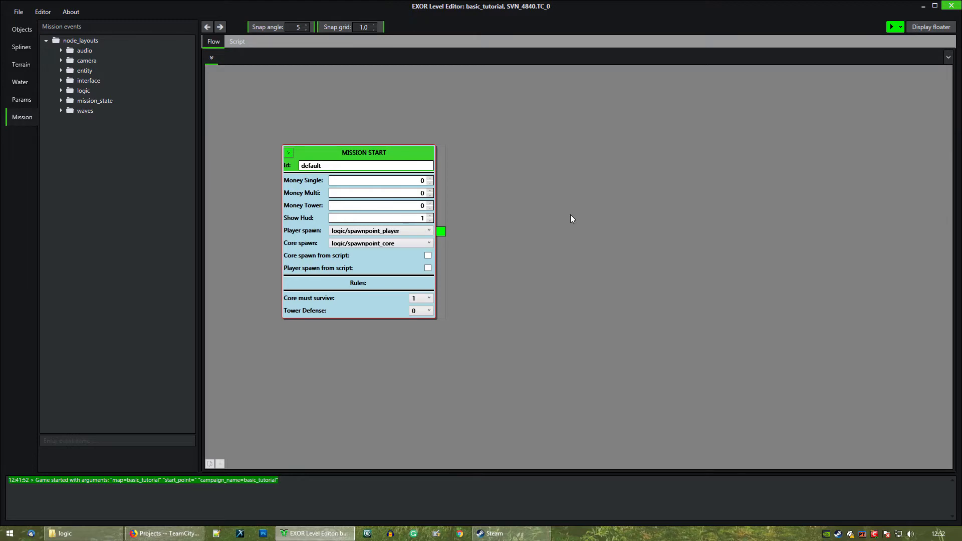
{"action": "middle_click_drag", "start_coordinate": [617, 196], "coordinate": [663, 187]}
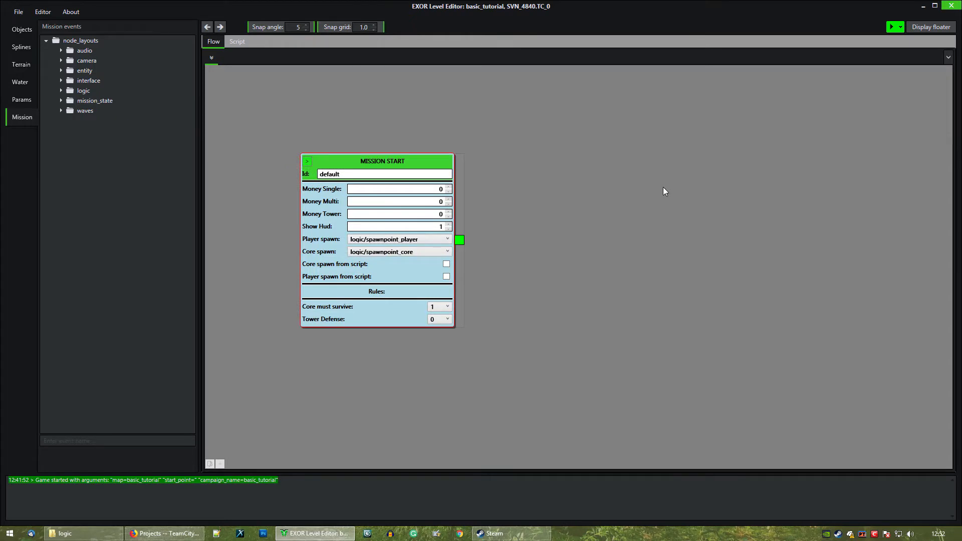
Examine the mission flow graph at different zoom levels
{"action": "scroll", "coordinate": [584, 228], "scroll_direction": "down", "scroll_amount": 4}
{"action": "scroll", "coordinate": [585, 228], "scroll_direction": "up", "scroll_amount": 3}
{"action": "scroll", "coordinate": [587, 228], "scroll_direction": "down", "scroll_amount": 1}
{"action": "scroll", "coordinate": [587, 228], "scroll_direction": "up", "scroll_amount": 2}
{"action": "scroll", "coordinate": [587, 228], "scroll_direction": "down", "scroll_amount": 2}
{"action": "scroll", "coordinate": [587, 228], "scroll_direction": "up", "scroll_amount": 2}
{"action": "scroll", "coordinate": [587, 228], "scroll_direction": "up", "scroll_amount": 1}
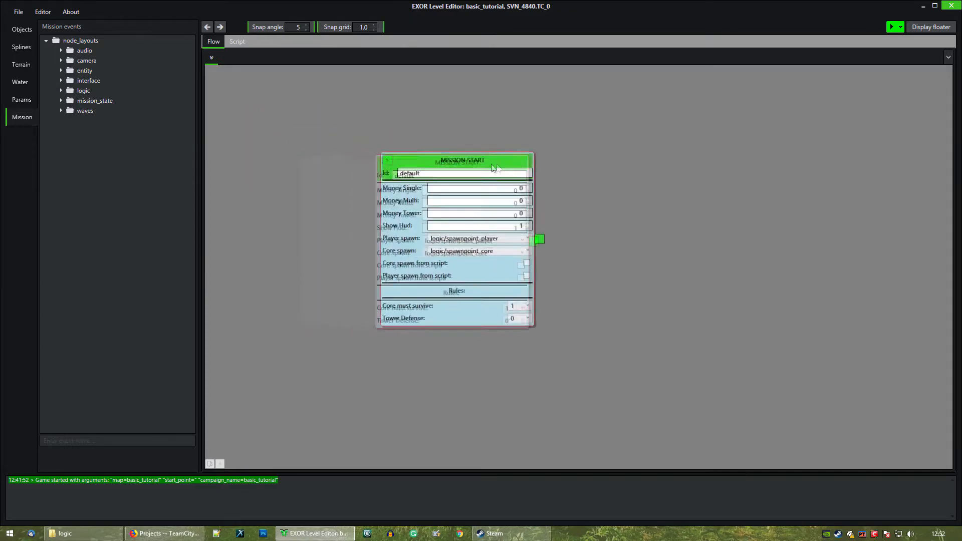
{"action": "scroll", "coordinate": [581, 200], "scroll_direction": "down", "scroll_amount": 1}
Shift the MISSION START node within the flow graph and clear its selection
{"action": "left_click_drag", "start_coordinate": [428, 145], "coordinate": [354, 173]}
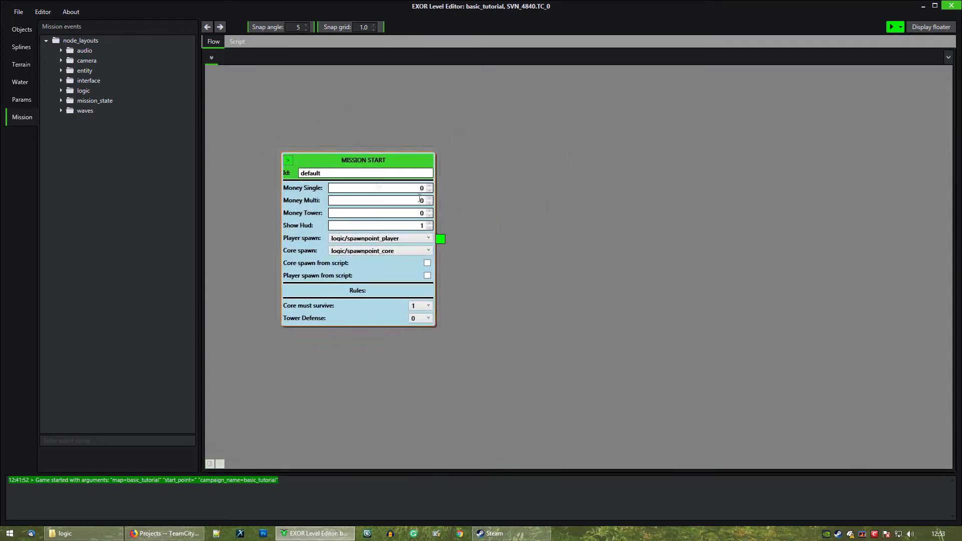
{"action": "left_click", "coordinate": [485, 244]}
{"action": "left_click_drag", "start_coordinate": [514, 230], "coordinate": [570, 218]}
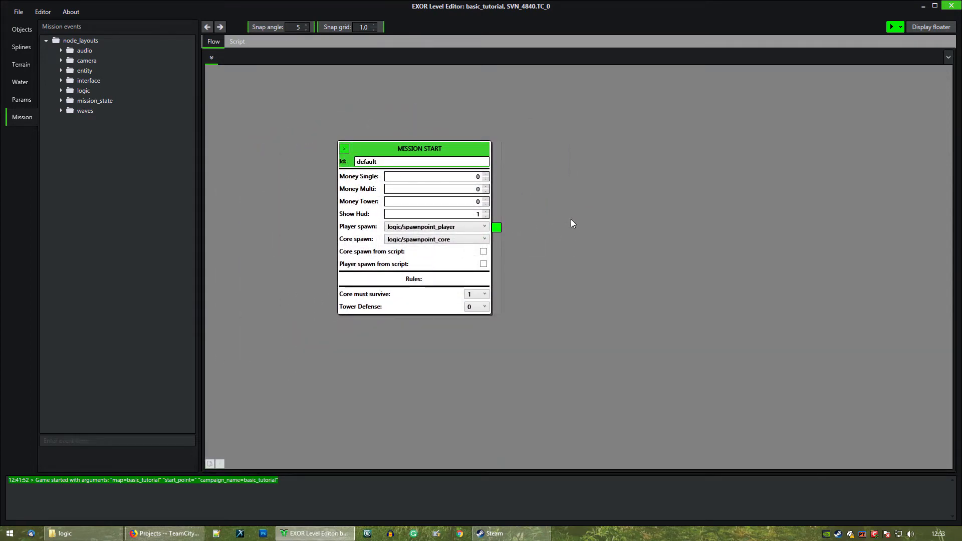
Set Money Single to 1200 and Money Multi to 600 in the MISSION START node
{"action": "left_click", "coordinate": [430, 154]}
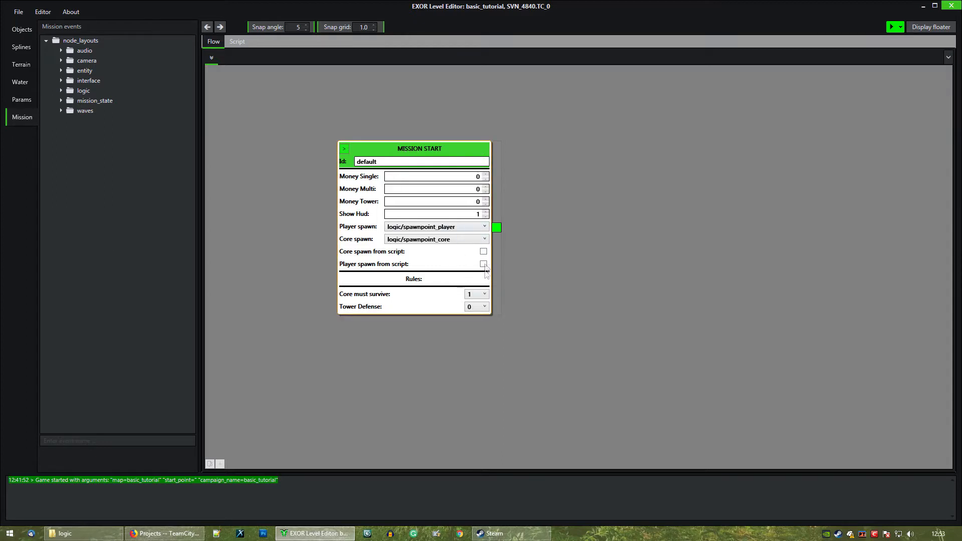
{"action": "left_click", "coordinate": [485, 175]}
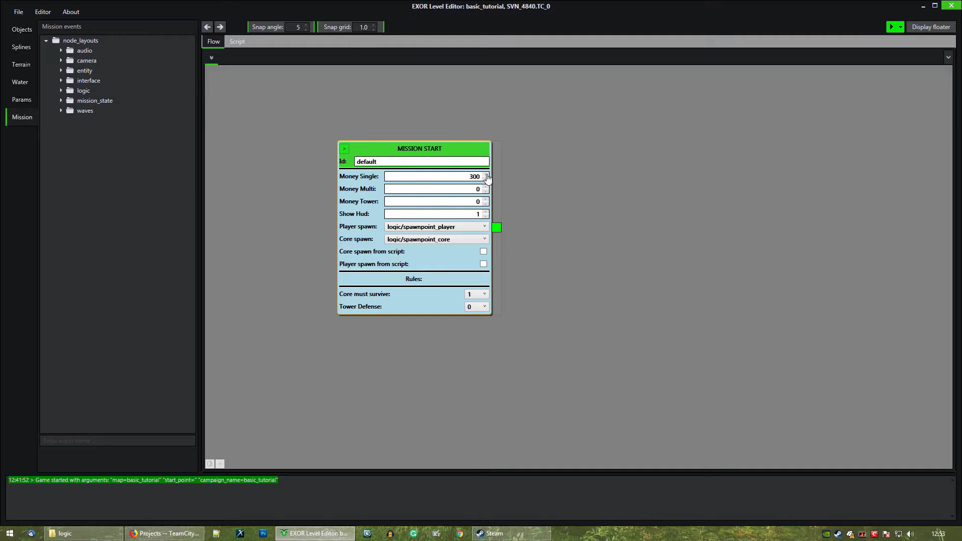
{"action": "left_click", "coordinate": [485, 175]}
{"action": "left_click", "coordinate": [485, 175]}
{"action": "left_click", "coordinate": [485, 186]}
Check the available options for Player spawn and Core spawn in the MISSION START node
{"action": "left_click", "coordinate": [483, 227]}
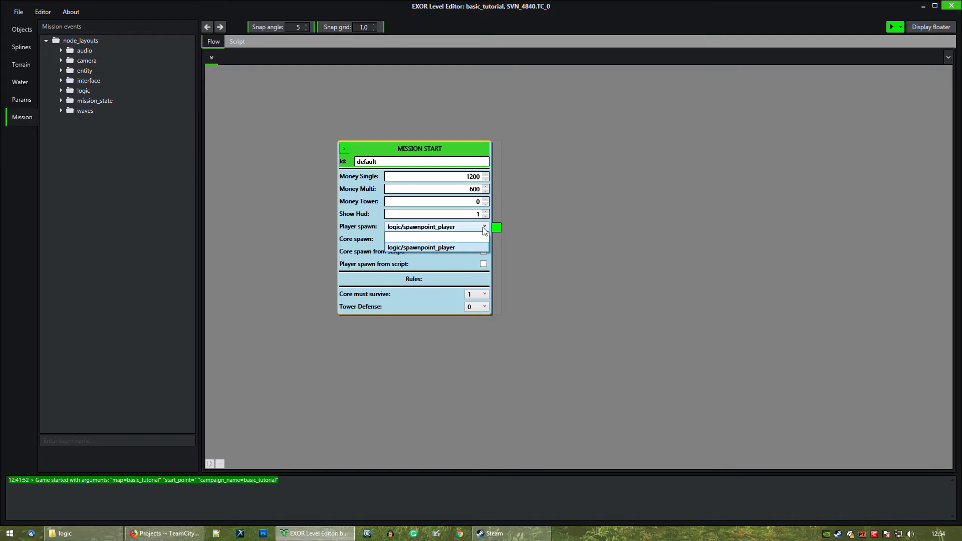
{"action": "left_click", "coordinate": [483, 228]}
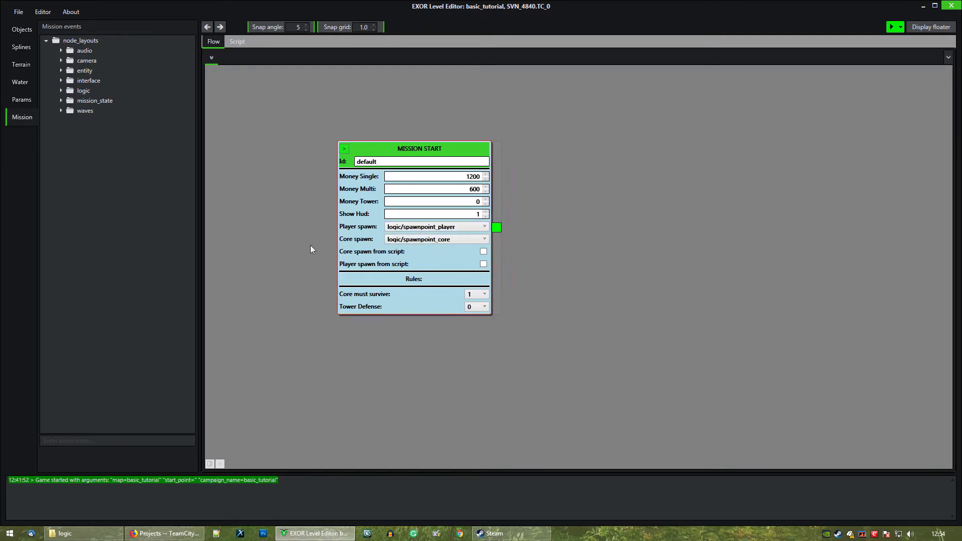
{"action": "left_click", "coordinate": [474, 241]}
{"action": "left_click", "coordinate": [475, 240]}
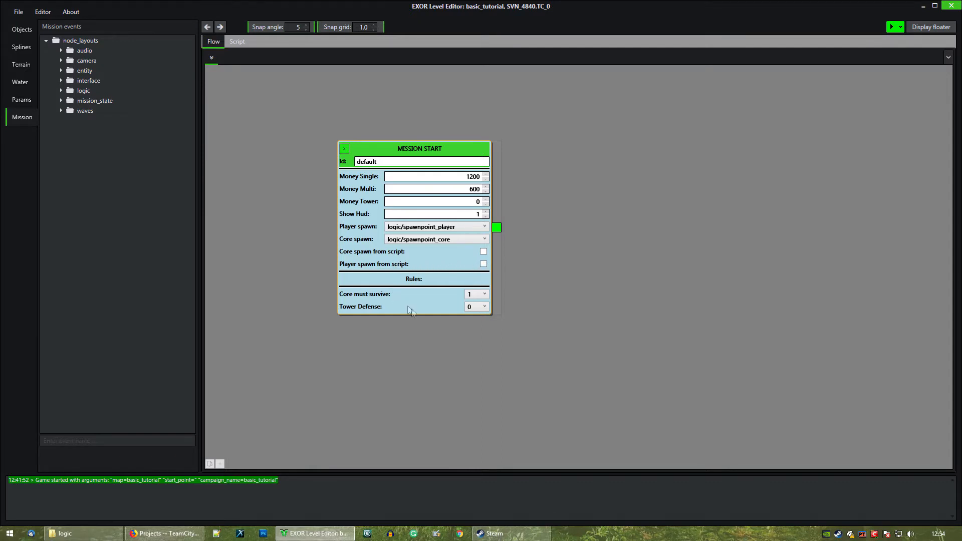
Add a wave_ground.xml event from the waves folder to the flow graph, placing the node beside MISSION START
{"action": "middle_click_drag", "start_coordinate": [638, 282], "coordinate": [606, 282]}
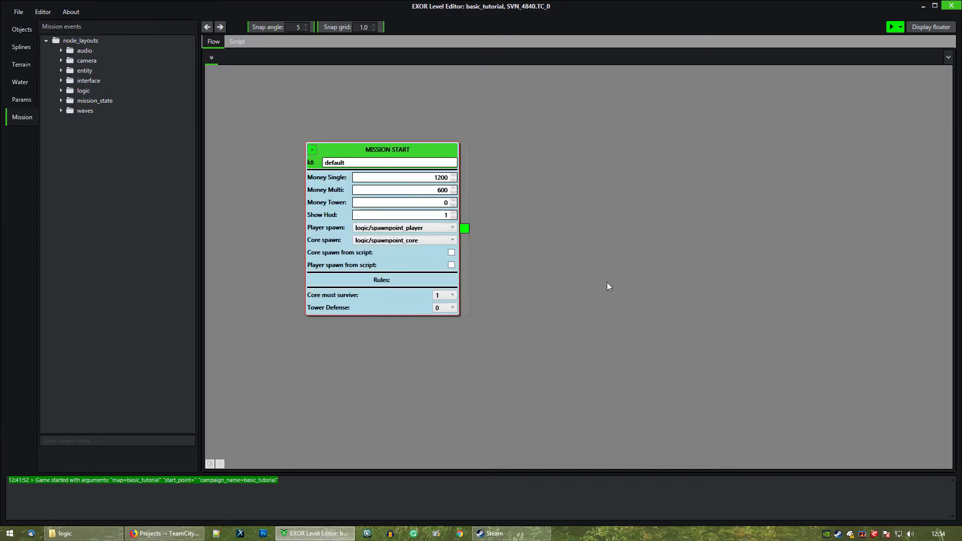
{"action": "scroll", "coordinate": [606, 283], "scroll_direction": "down", "scroll_amount": 1}
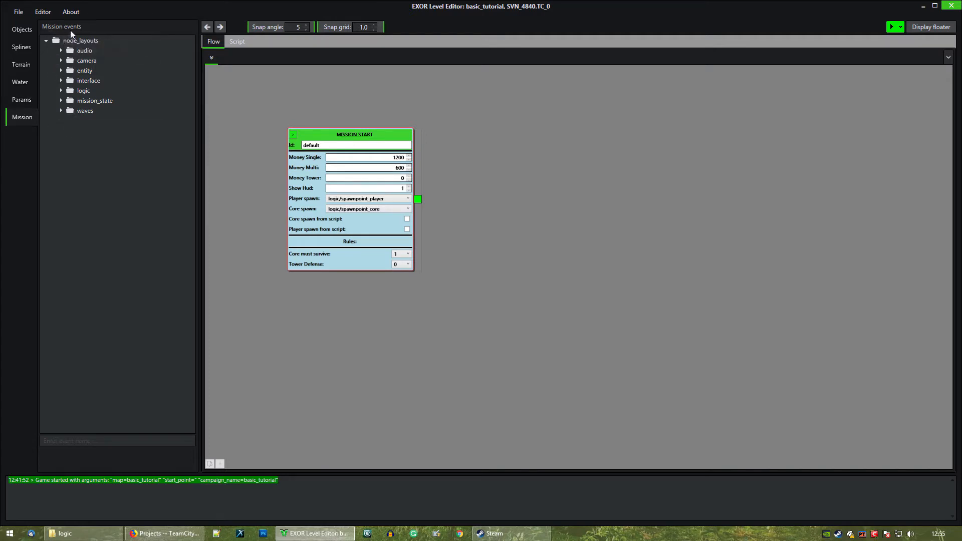
{"action": "left_click", "coordinate": [61, 110]}
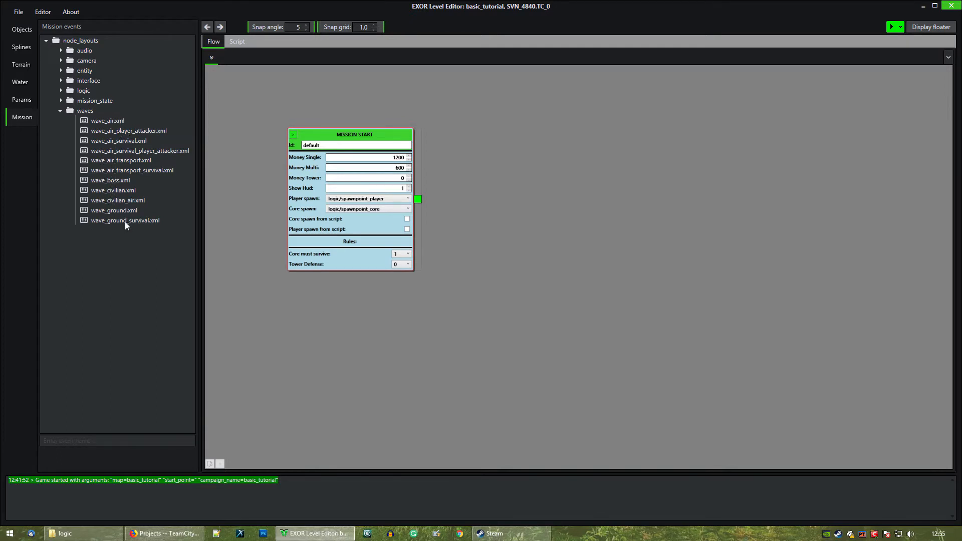
{"action": "left_click", "coordinate": [111, 212]}
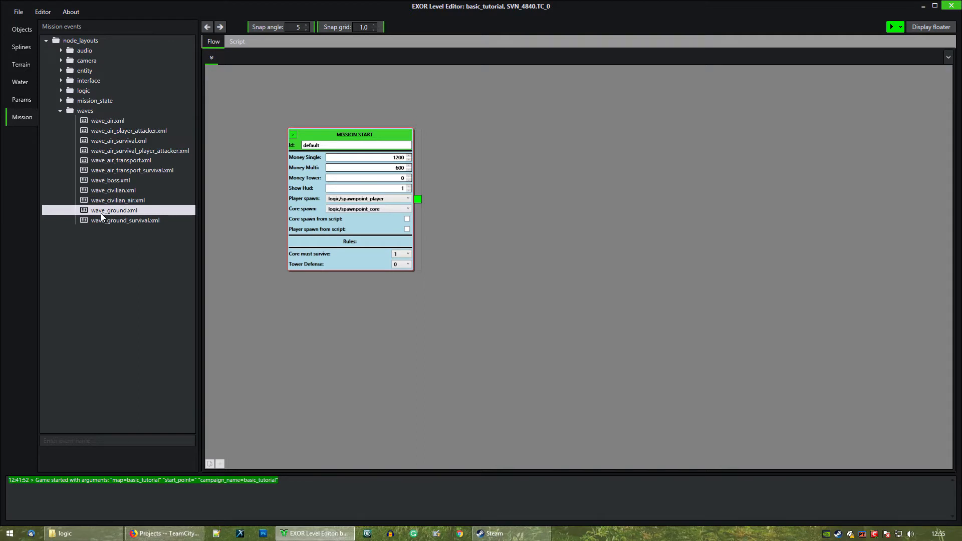
{"action": "left_click", "coordinate": [517, 245]}
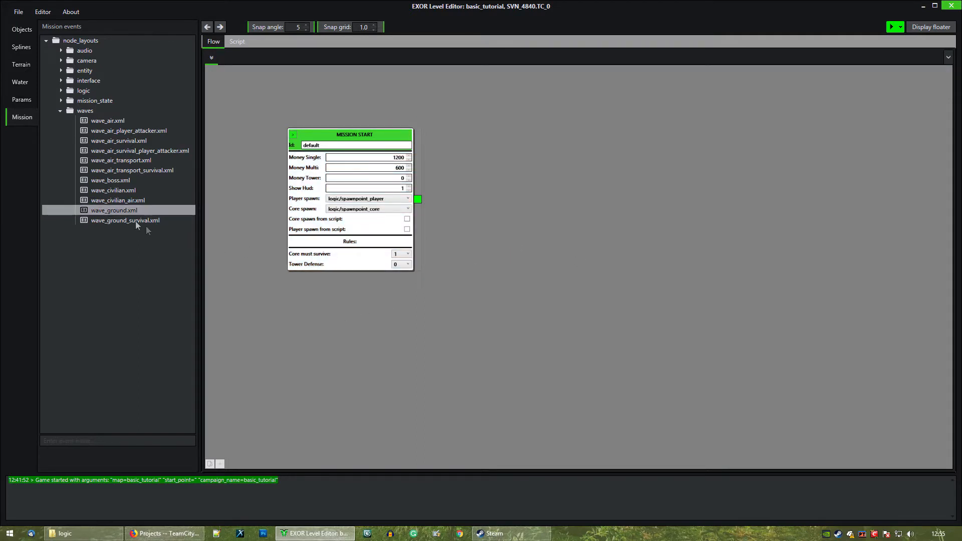
{"action": "left_click_drag", "start_coordinate": [111, 212], "coordinate": [546, 219]}
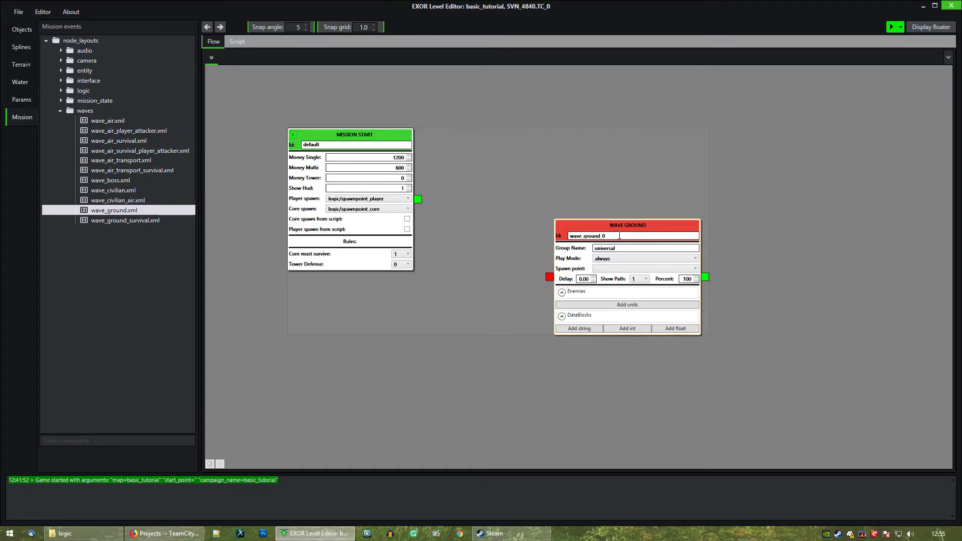
{"action": "left_click_drag", "start_coordinate": [627, 230], "coordinate": [586, 151]}
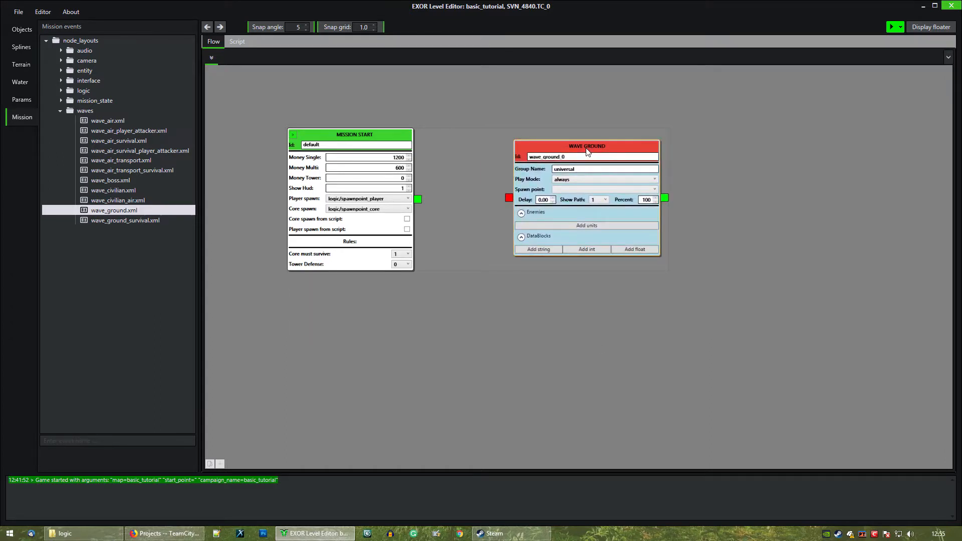
{"action": "left_click_drag", "start_coordinate": [700, 237], "coordinate": [671, 244]}
{"action": "scroll", "coordinate": [671, 244], "scroll_direction": "up", "scroll_amount": 1}
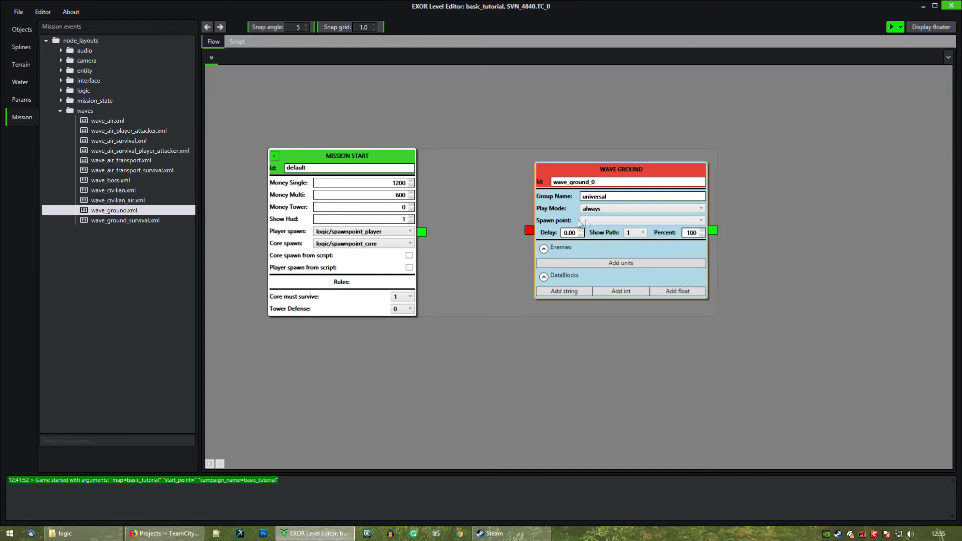
Set the WAVE GROUND node's Spawn point to logic/spawnpoint_unit_ground_north
{"action": "left_click", "coordinate": [700, 221]}
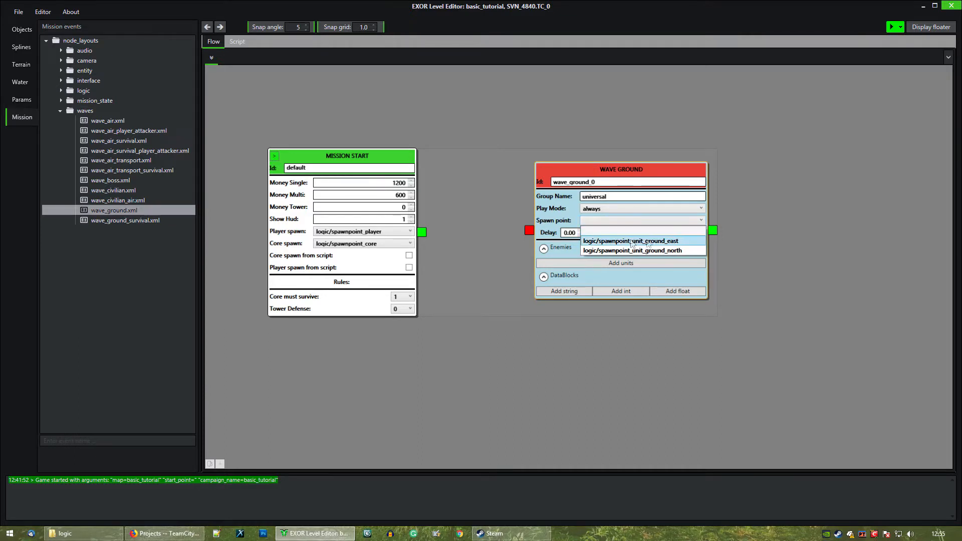
{"action": "left_click", "coordinate": [701, 221]}
{"action": "left_click", "coordinate": [702, 221]}
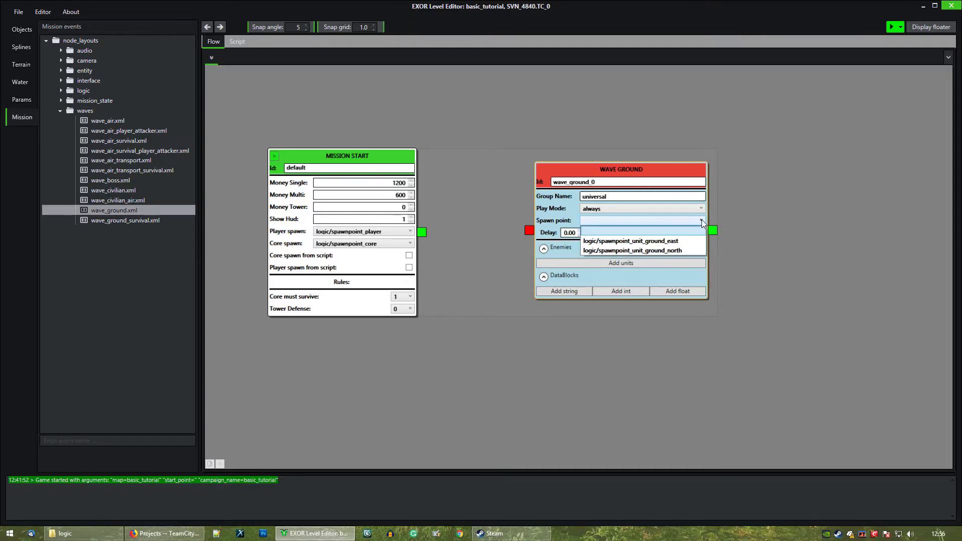
{"action": "left_click", "coordinate": [651, 250]}
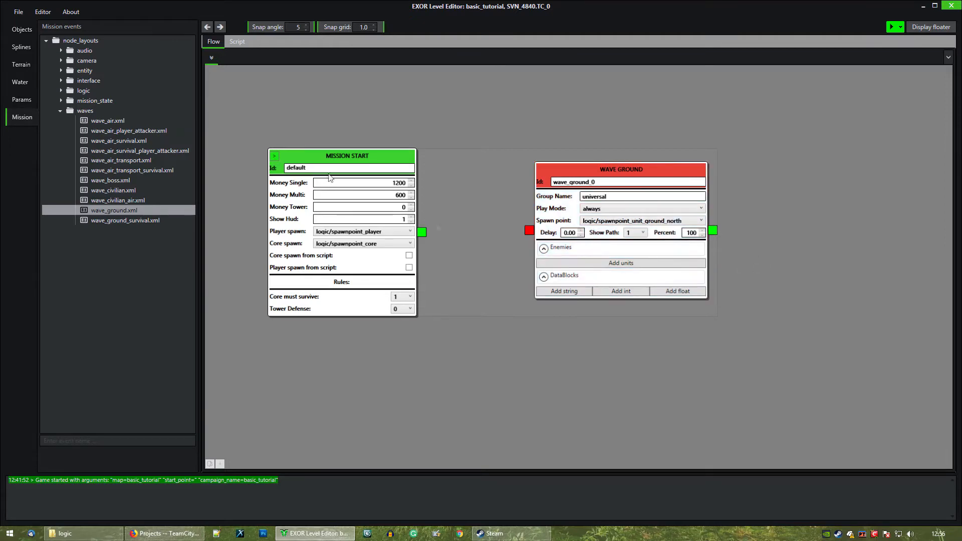
Check the north ground spawn point's name in the level scene against the Spawn point options of the WAVE GROUND node
{"action": "left_click", "coordinate": [34, 29]}
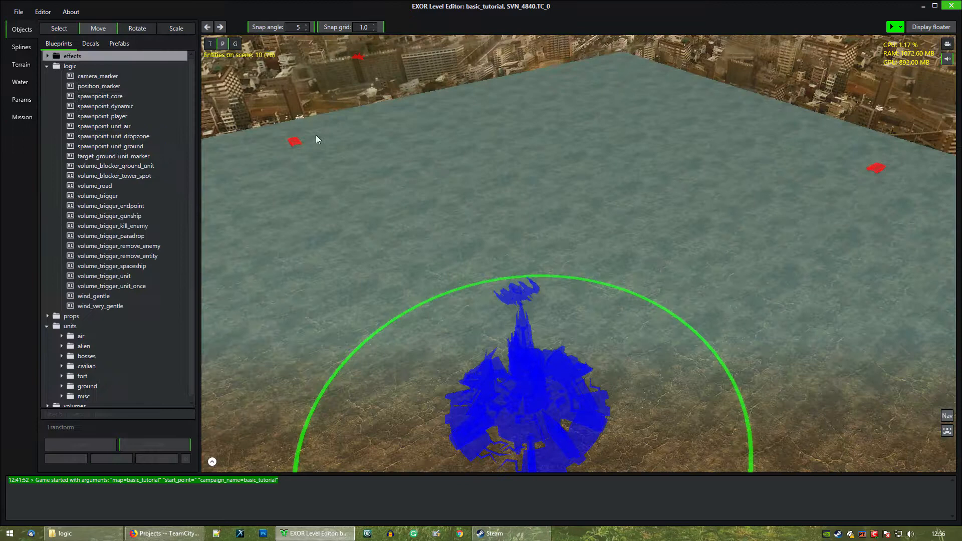
{"action": "left_click", "coordinate": [365, 168]}
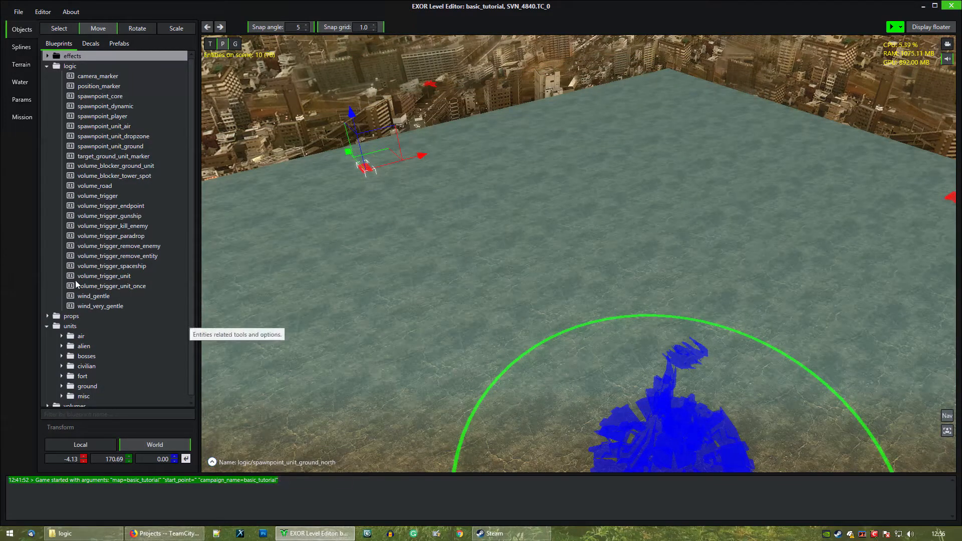
{"action": "left_click", "coordinate": [22, 116]}
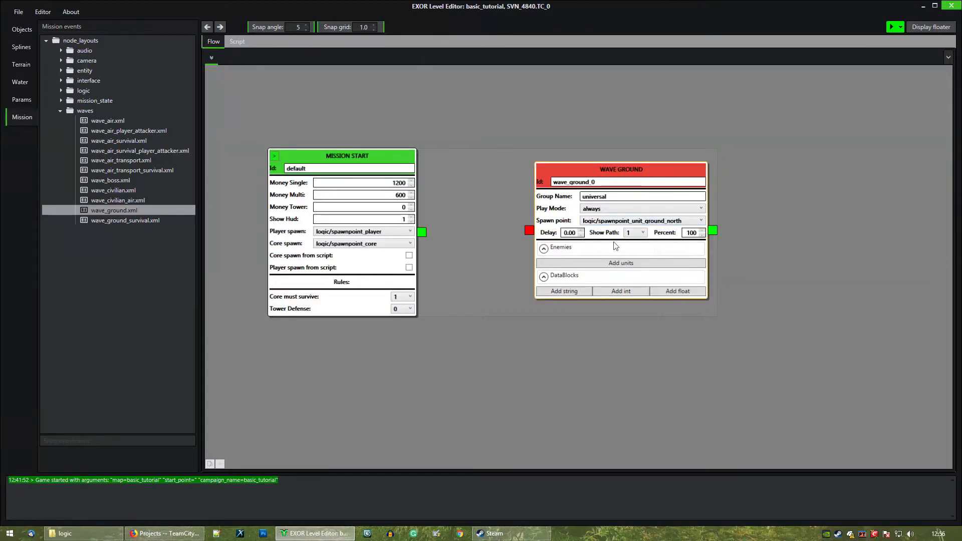
{"action": "middle_click_drag", "start_coordinate": [771, 257], "coordinate": [737, 221]}
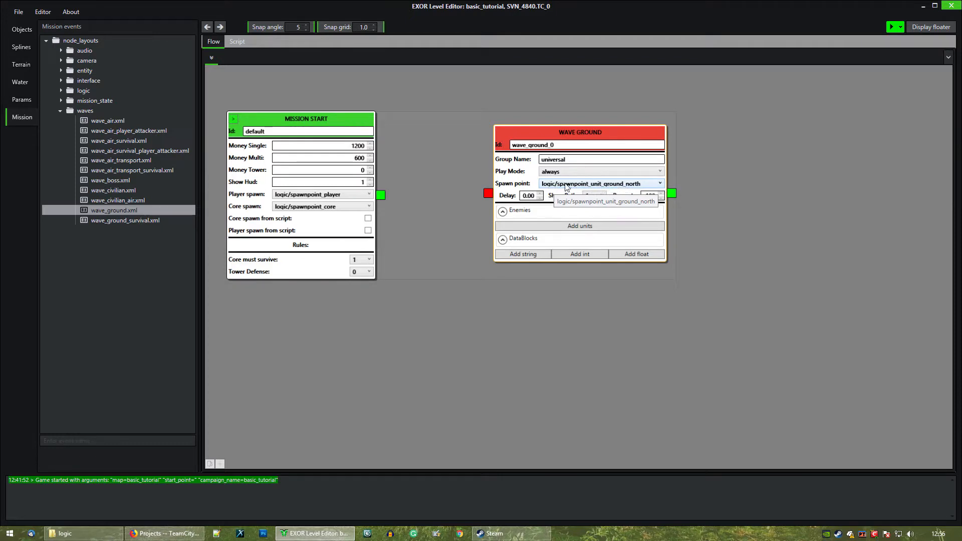
{"action": "left_click", "coordinate": [660, 184]}
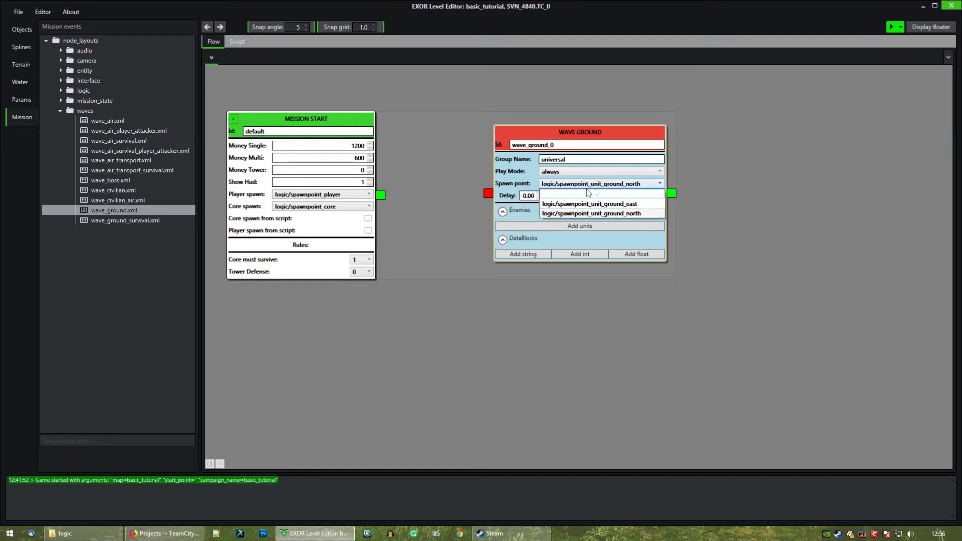
{"action": "left_click", "coordinate": [589, 214]}
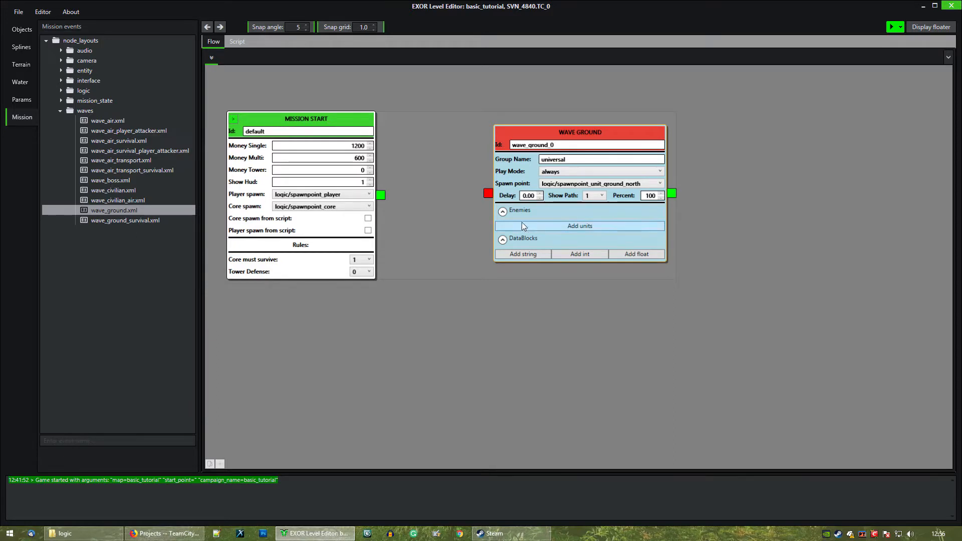
Add an enemy unit group to the WAVE GROUND node using units/ground/small_humvee with a Count of 5
{"action": "left_click", "coordinate": [572, 226]}
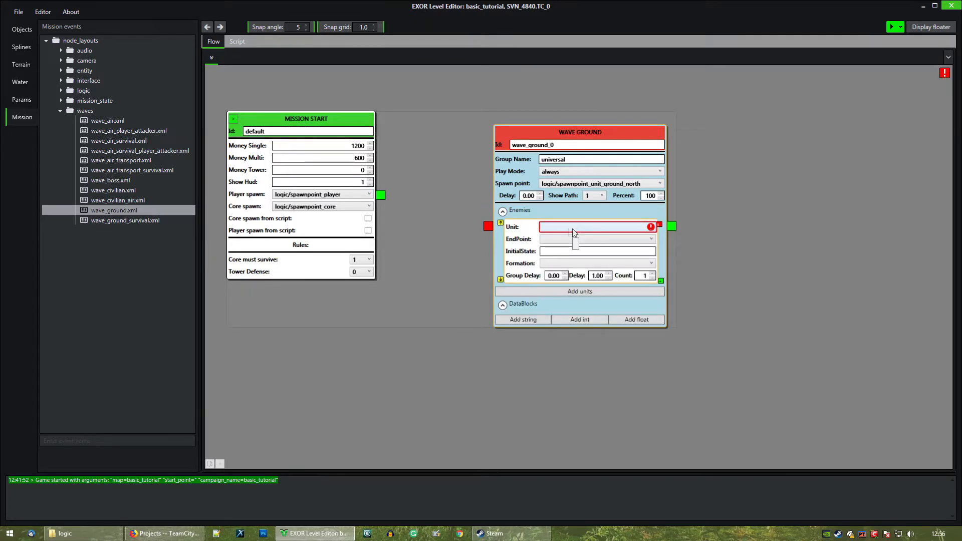
{"action": "left_click", "coordinate": [631, 228]}
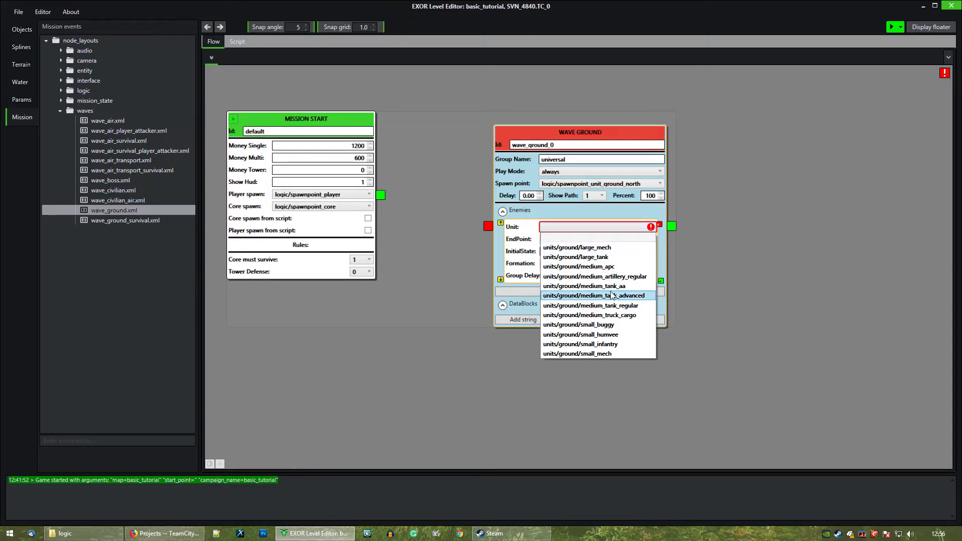
{"action": "left_click", "coordinate": [587, 335]}
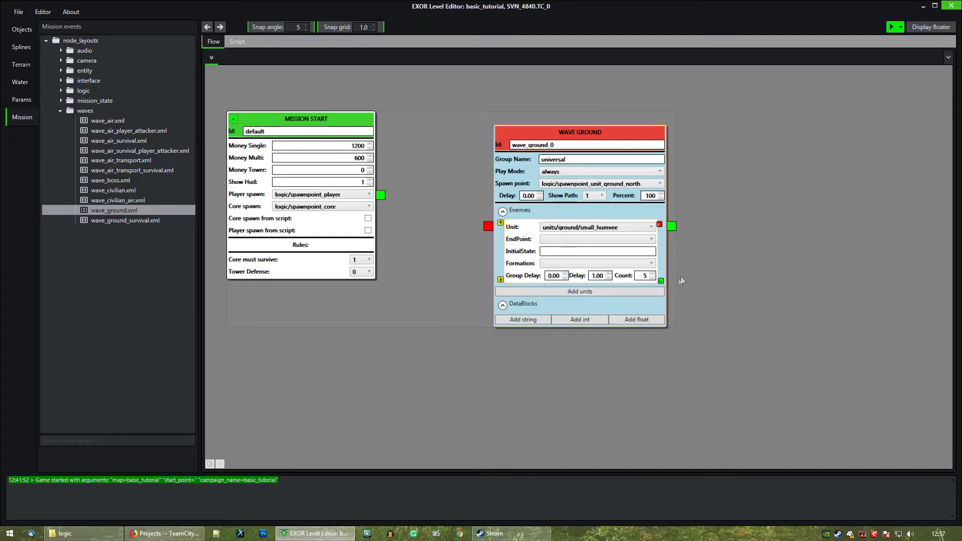
{"action": "left_click", "coordinate": [608, 278]}
{"action": "scroll", "coordinate": [609, 280], "scroll_direction": "up", "scroll_amount": 1}
{"action": "left_click", "coordinate": [608, 279]}
{"action": "left_click", "coordinate": [609, 273]}
Add a second enemy unit group to the wave and set its Unit to units/ground/medium_tank_regular
{"action": "left_click", "coordinate": [579, 292]}
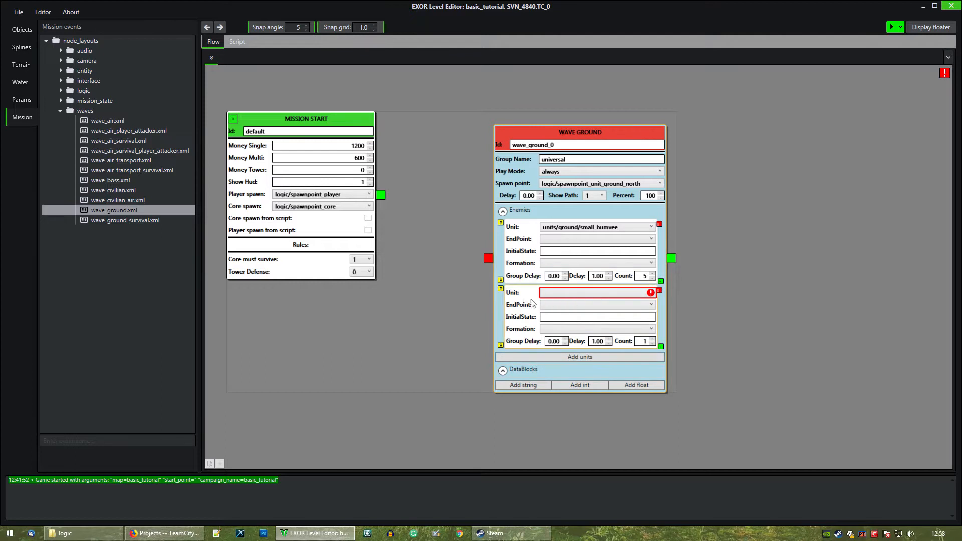
{"action": "left_click", "coordinate": [620, 295]}
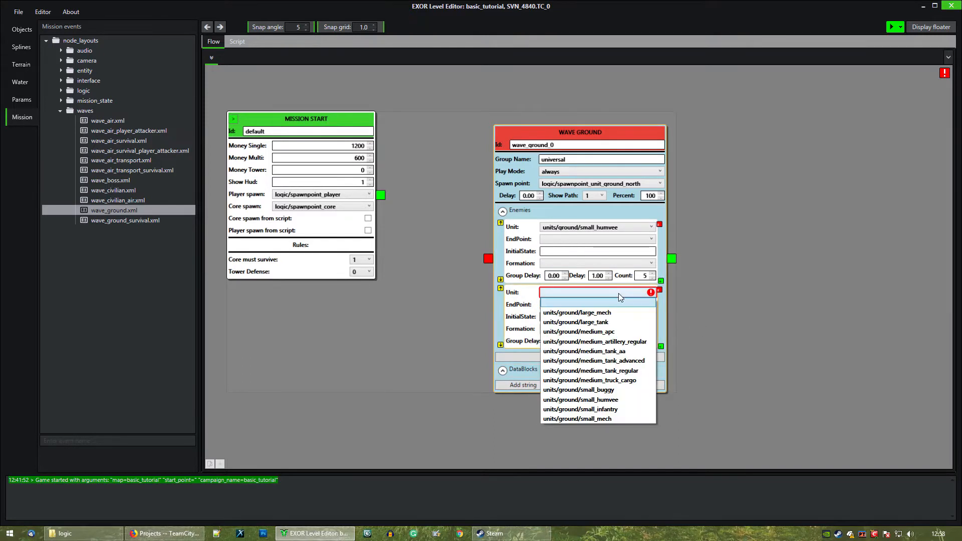
{"action": "left_click", "coordinate": [626, 390]}
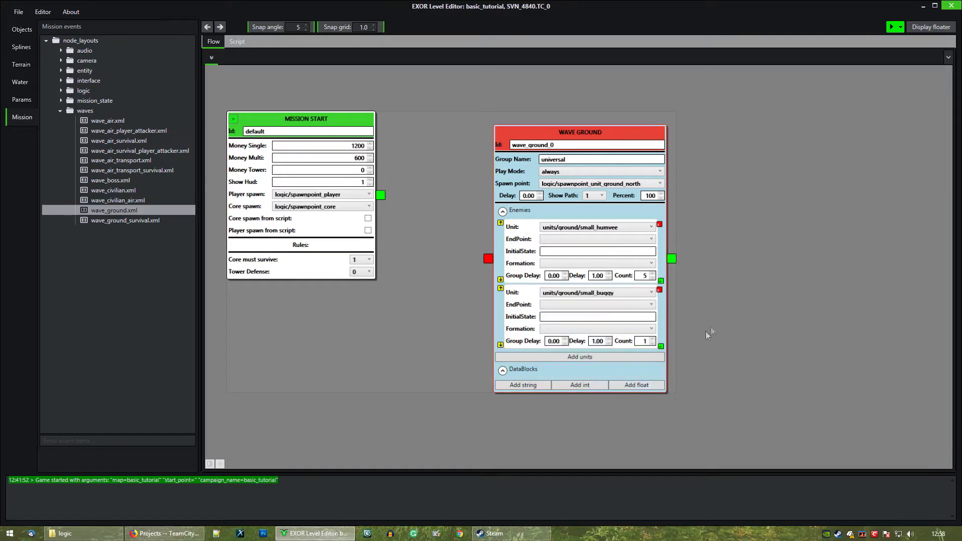
{"action": "left_click", "coordinate": [636, 294]}
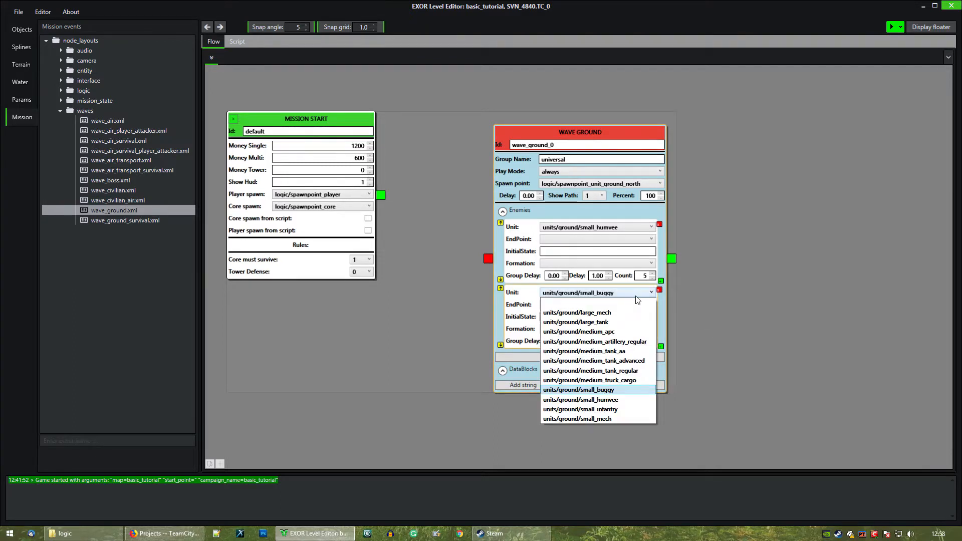
{"action": "left_click", "coordinate": [617, 373]}
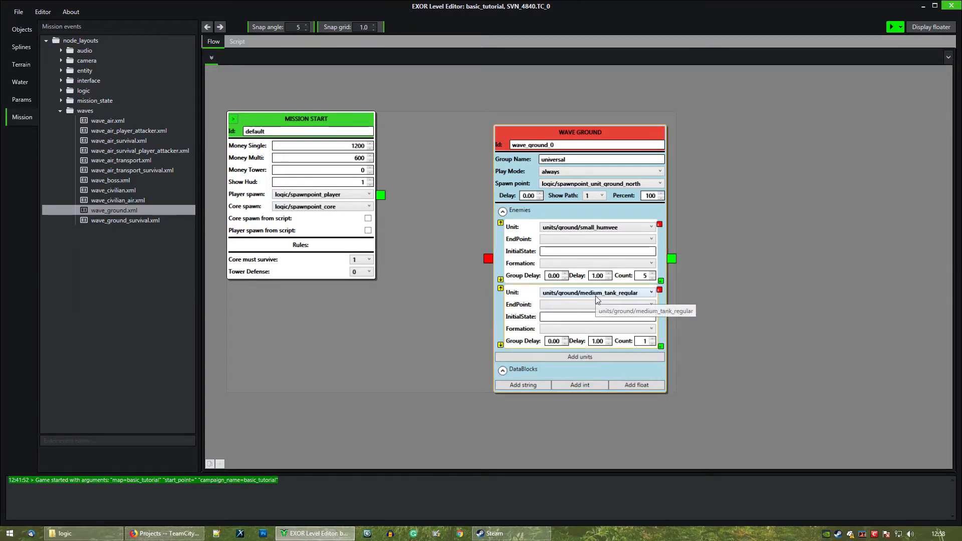
Set the medium_tank_regular group's Count to 3 and its Delay to 1.50
{"action": "left_click", "coordinate": [652, 339]}
{"action": "left_click", "coordinate": [652, 339]}
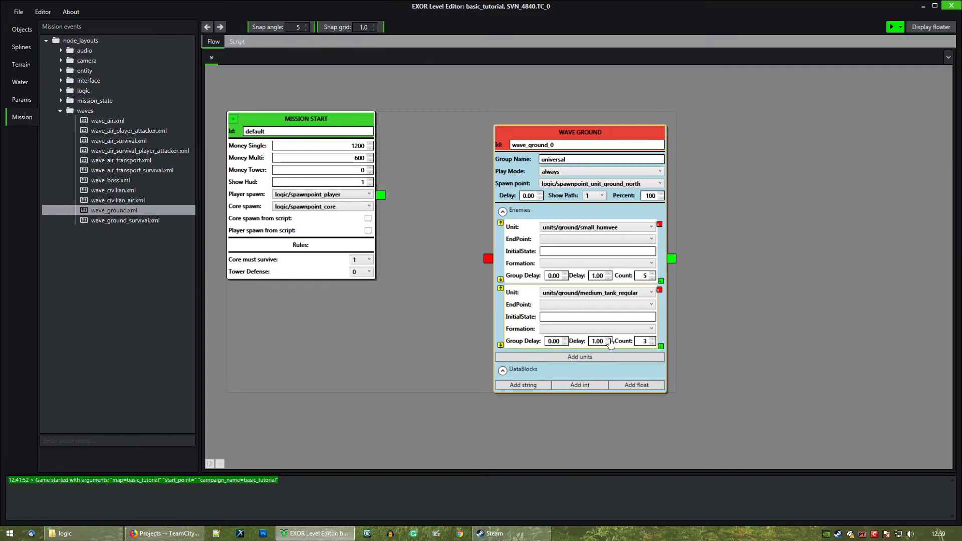
{"action": "scroll", "coordinate": [609, 340], "scroll_direction": "up", "scroll_amount": 6}
{"action": "key", "text": "Down"}
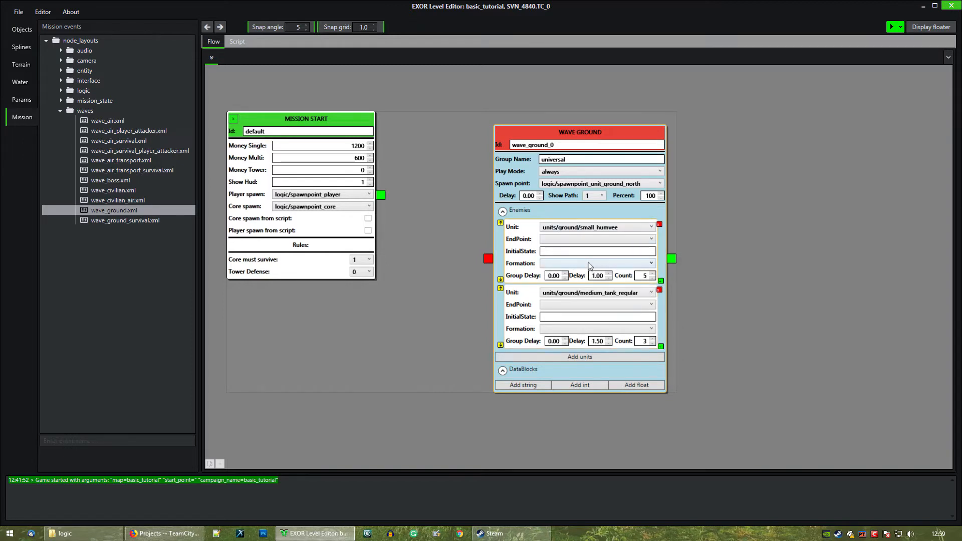
Duplicate the small_humvee group in the WAVE GROUND node and move the copy below the medium_tank_regular group
{"action": "left_click_drag", "start_coordinate": [579, 131], "coordinate": [581, 110]}
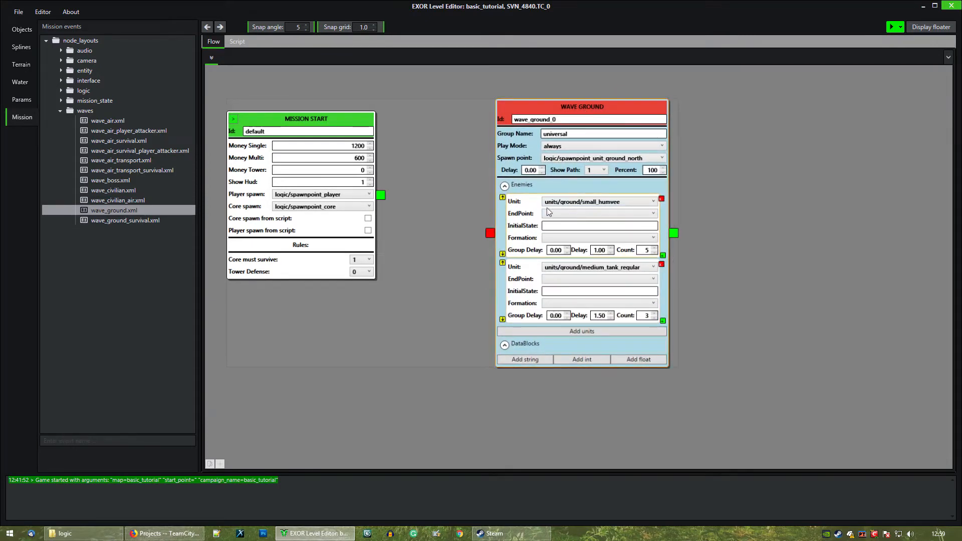
{"action": "left_click", "coordinate": [663, 255]}
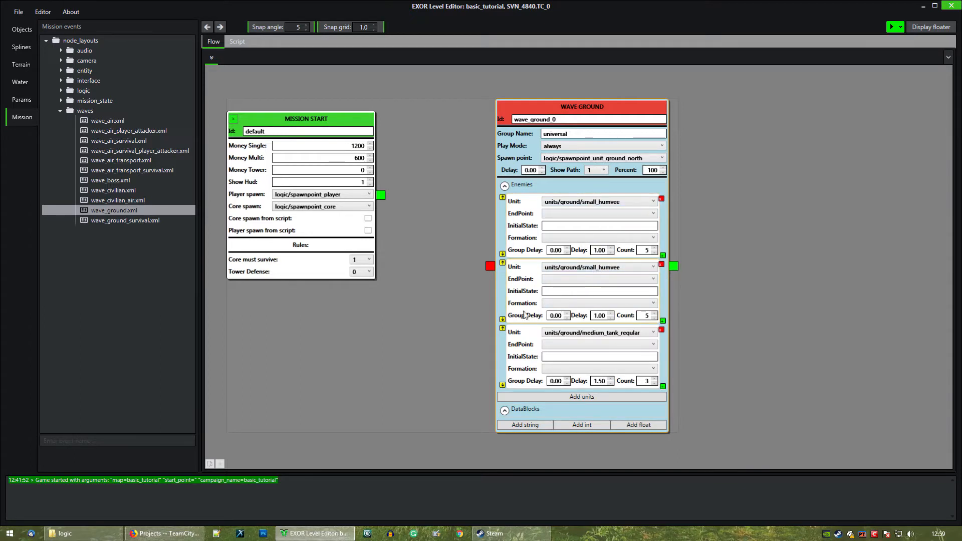
{"action": "left_click", "coordinate": [502, 319]}
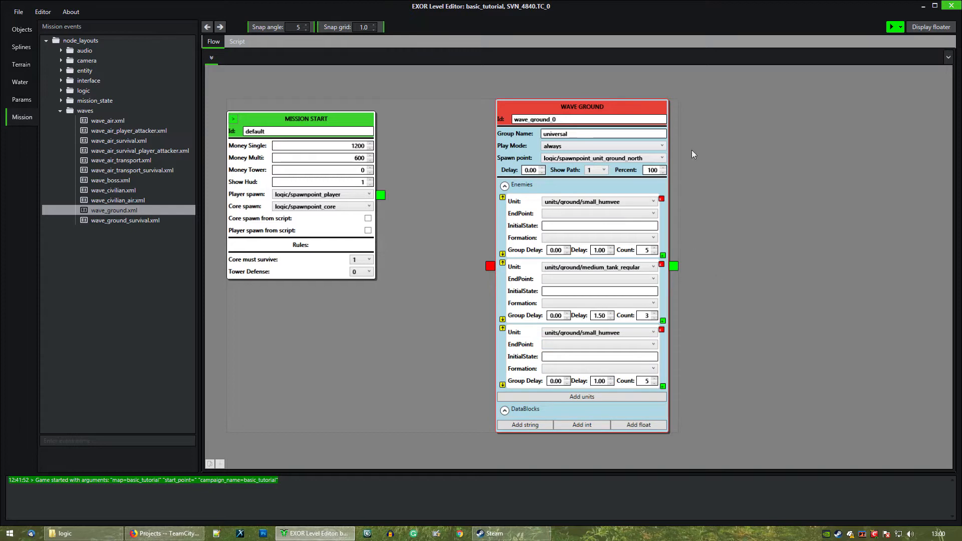
Connect the MISSION START output to the WAVE GROUND input and reposition the wave node so the link runs nearly straight
{"action": "left_click_drag", "start_coordinate": [595, 108], "coordinate": [607, 104]}
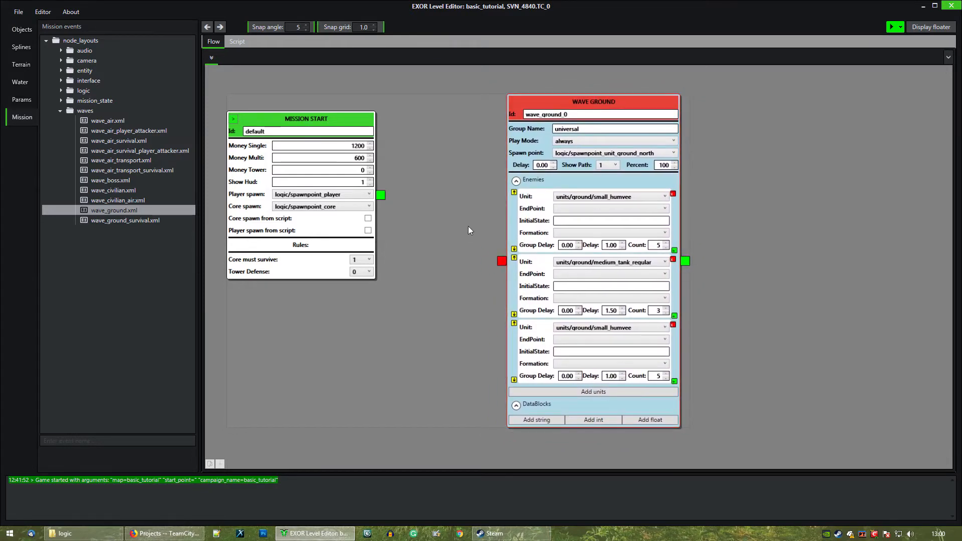
{"action": "scroll", "coordinate": [452, 230], "scroll_direction": "down", "scroll_amount": 3}
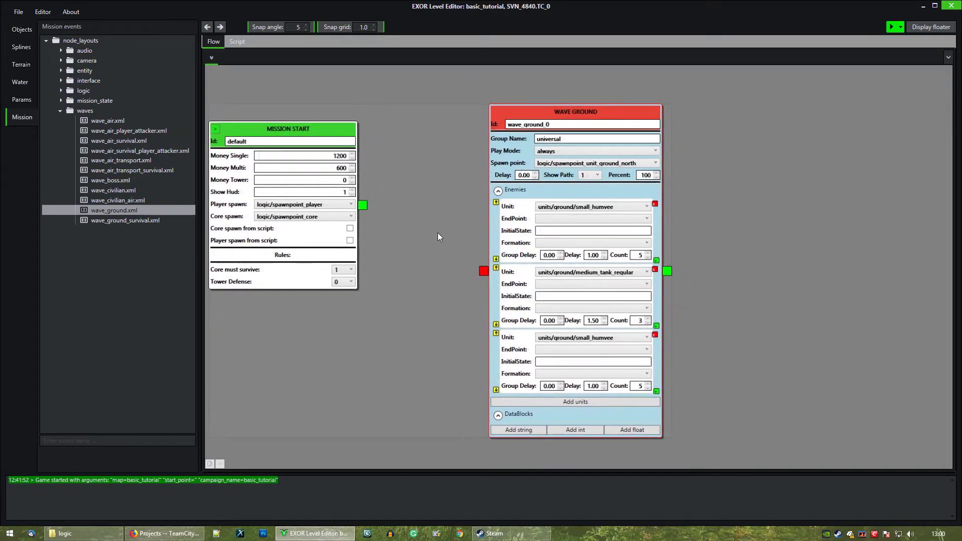
{"action": "scroll", "coordinate": [413, 235], "scroll_direction": "up", "scroll_amount": 3}
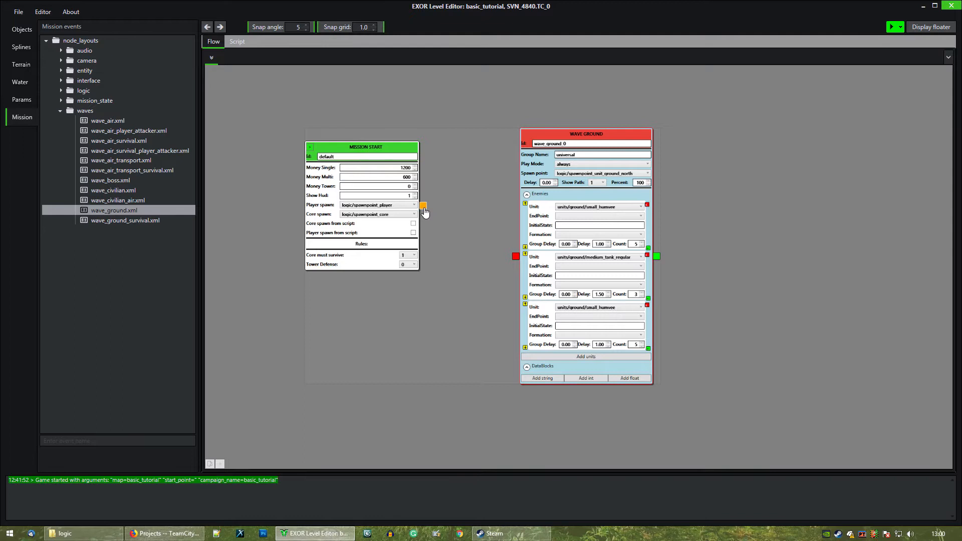
{"action": "left_click_drag", "start_coordinate": [464, 267], "coordinate": [515, 256]}
{"action": "left_click_drag", "start_coordinate": [546, 141], "coordinate": [540, 96]}
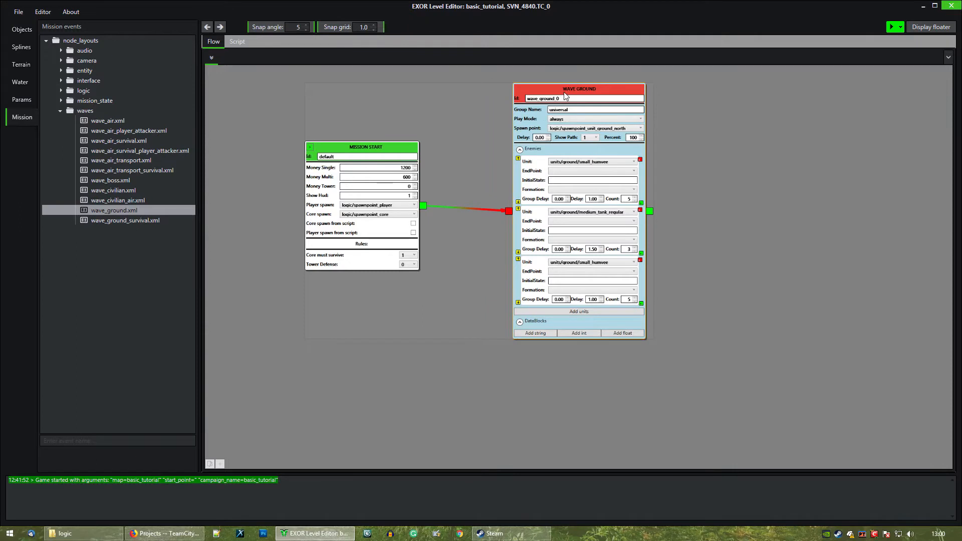
{"action": "left_click_drag", "start_coordinate": [565, 96], "coordinate": [569, 91]}
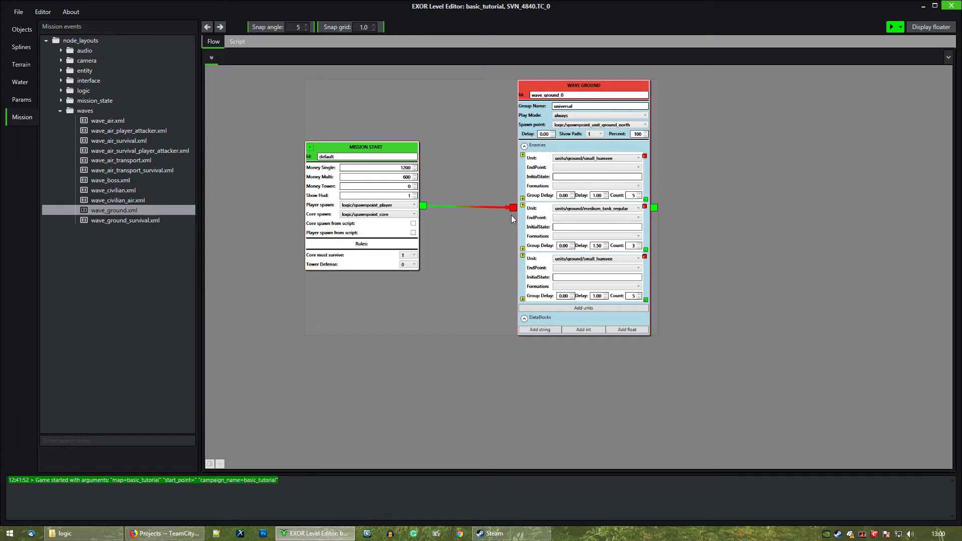
Duplicate the wave_ground_0 WAVE GROUND node and place the copy directly below the original
{"action": "left_click_drag", "start_coordinate": [592, 86], "coordinate": [597, 80]}
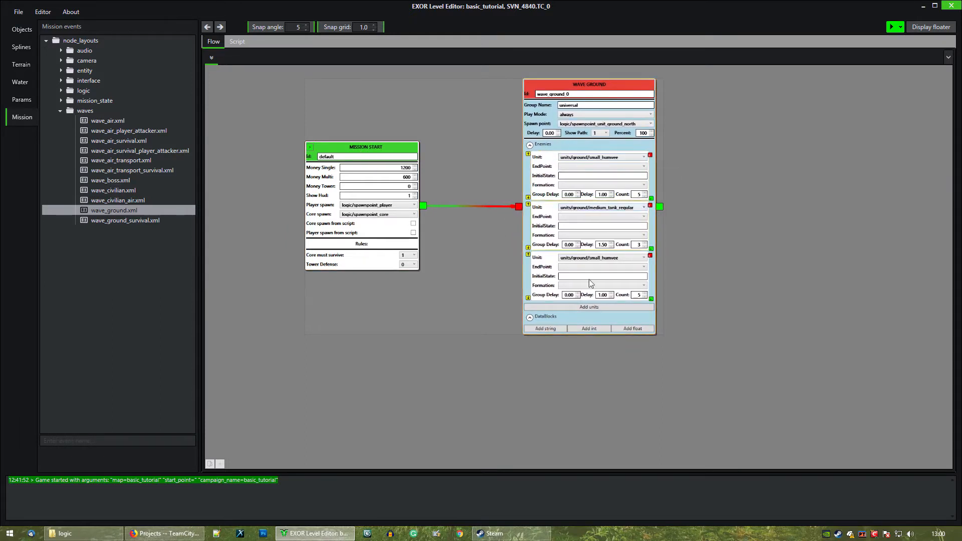
{"action": "left_click_drag", "start_coordinate": [725, 304], "coordinate": [621, 329]}
{"action": "left_click_drag", "start_coordinate": [566, 98], "coordinate": [587, 156]}
{"action": "left_click_drag", "start_coordinate": [624, 85], "coordinate": [476, 193]}
{"action": "left_click_drag", "start_coordinate": [596, 71], "coordinate": [449, 234]}
{"action": "left_click_drag", "start_coordinate": [580, 98], "coordinate": [470, 226]}
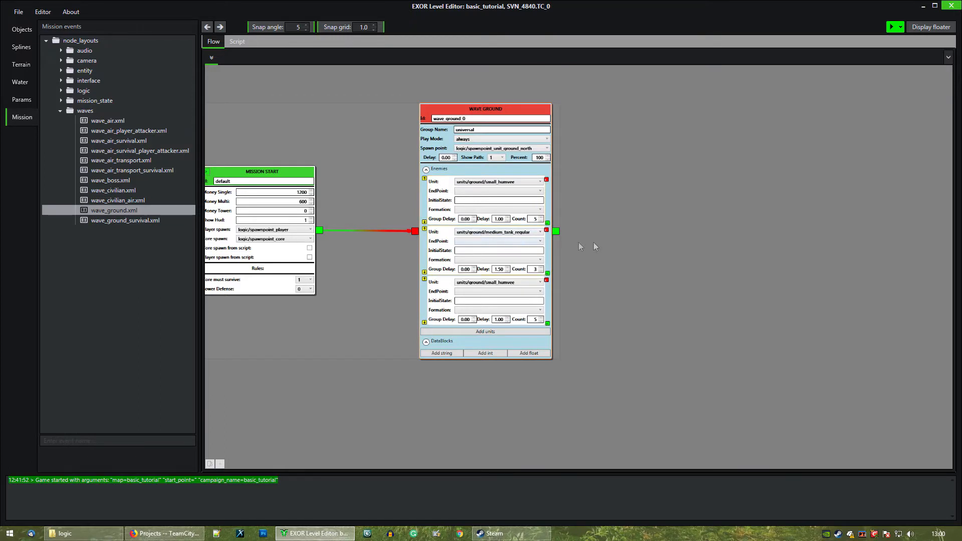
{"action": "left_click", "coordinate": [634, 188]}
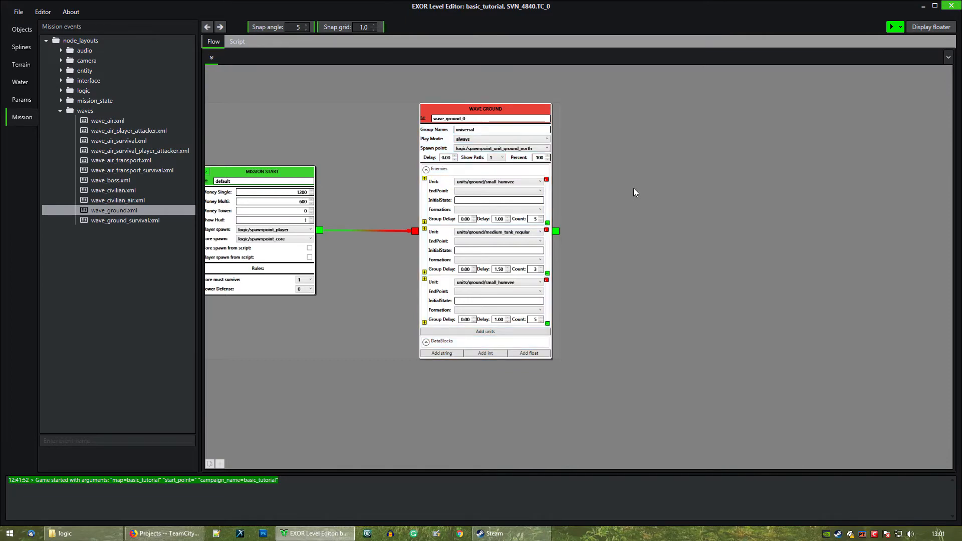
{"action": "key", "text": "ctrl+v"}
{"action": "left_click_drag", "start_coordinate": [591, 267], "coordinate": [568, 242]}
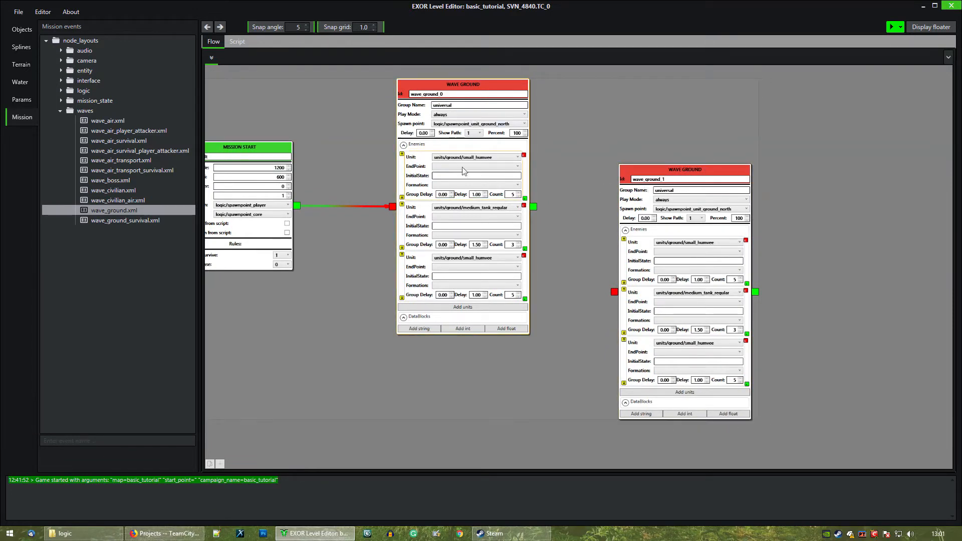
{"action": "middle_click_drag", "start_coordinate": [787, 346], "coordinate": [801, 311]}
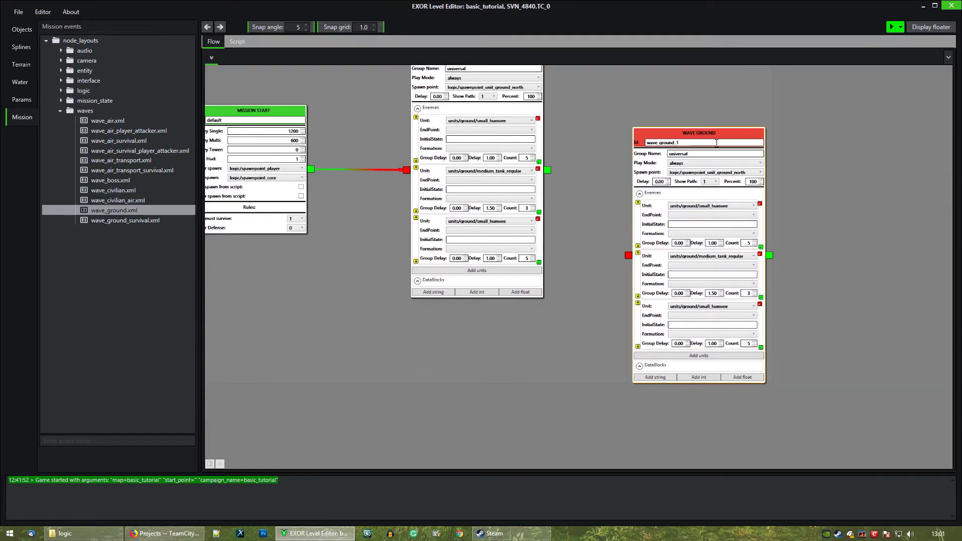
{"action": "left_click_drag", "start_coordinate": [721, 139], "coordinate": [499, 329]}
{"action": "middle_click_drag", "start_coordinate": [620, 346], "coordinate": [650, 265]}
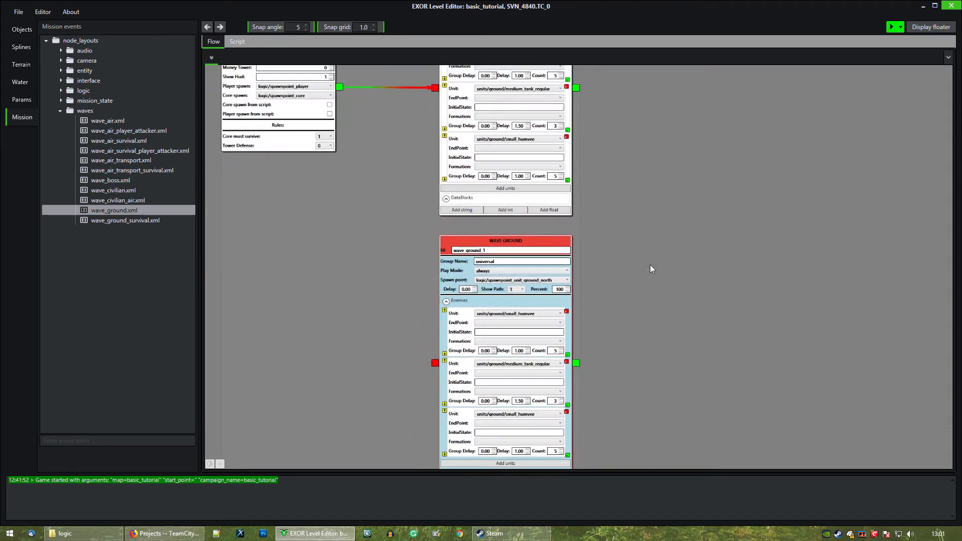
Connect the MISSION START output to the wave_ground_1 input and set its Spawn point to logic/spawnpoint_unit_ground_east
{"action": "left_click_drag", "start_coordinate": [340, 88], "coordinate": [435, 362]}
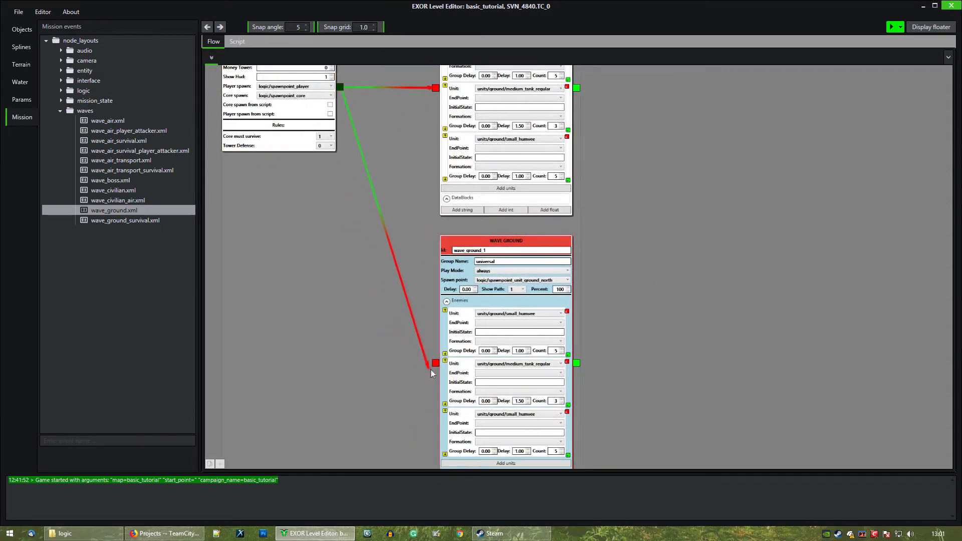
{"action": "middle_click_drag", "start_coordinate": [375, 358], "coordinate": [327, 284]}
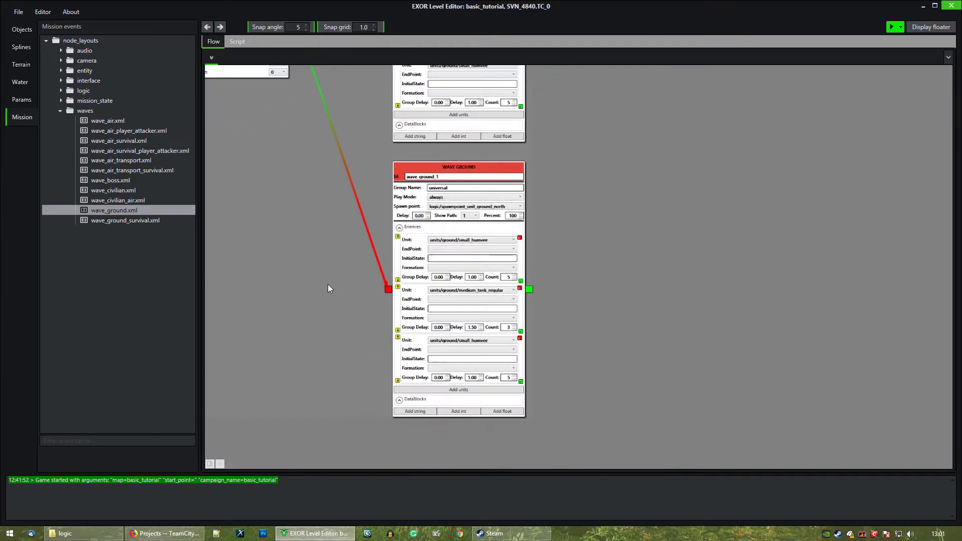
{"action": "scroll", "coordinate": [327, 284], "scroll_direction": "up", "scroll_amount": 2}
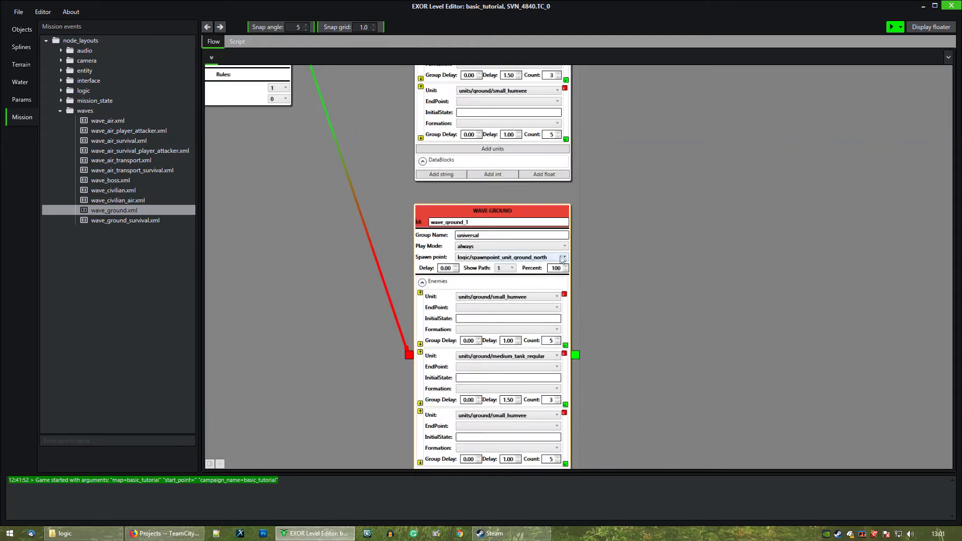
{"action": "left_click", "coordinate": [564, 257]}
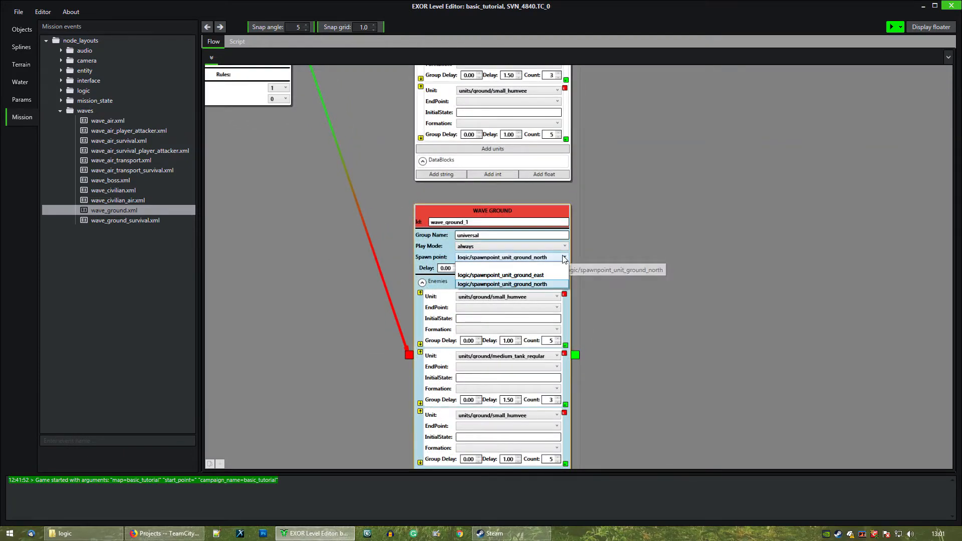
{"action": "left_click", "coordinate": [532, 276]}
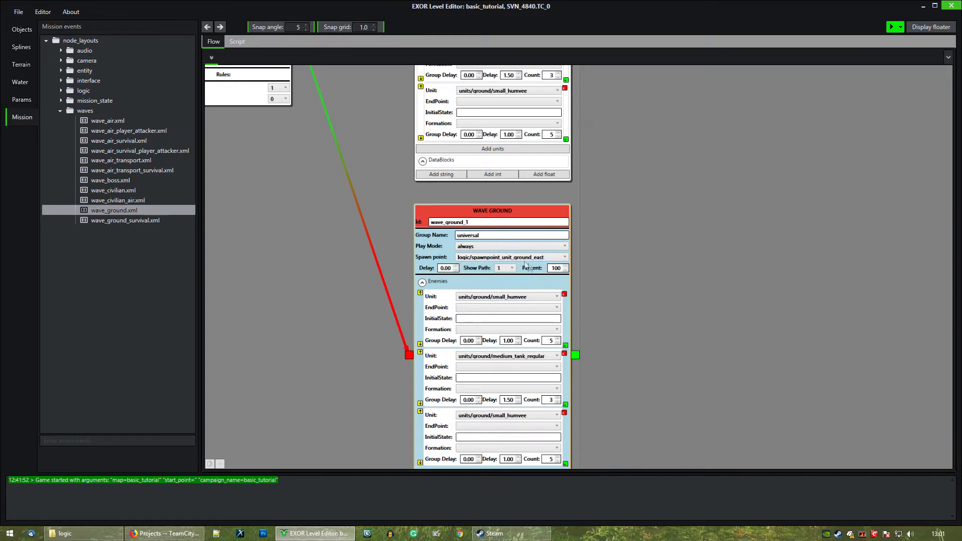
Review both WAVE GROUND nodes and shift the MISSION START node slightly away from them
{"action": "scroll", "coordinate": [635, 150], "scroll_direction": "up", "scroll_amount": 3}
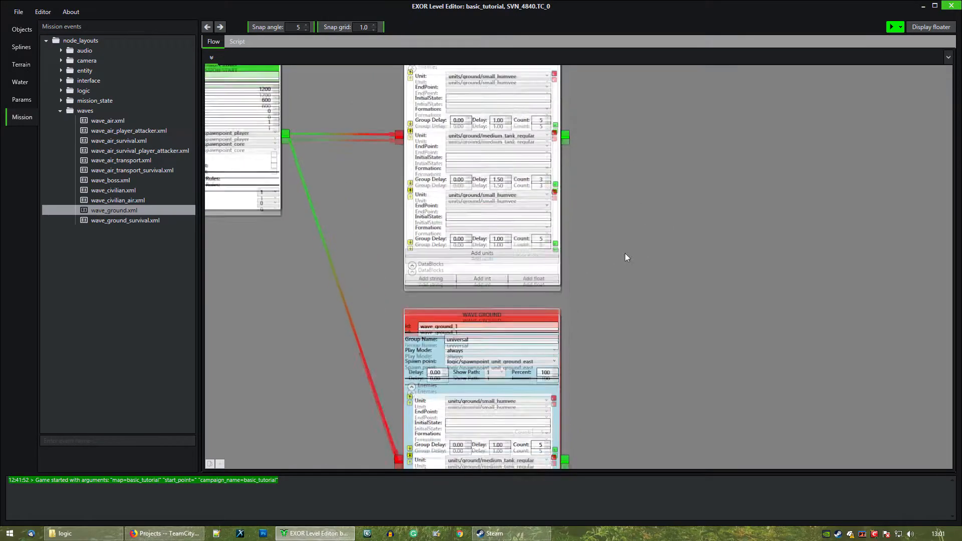
{"action": "scroll", "coordinate": [630, 248], "scroll_direction": "up", "scroll_amount": 1}
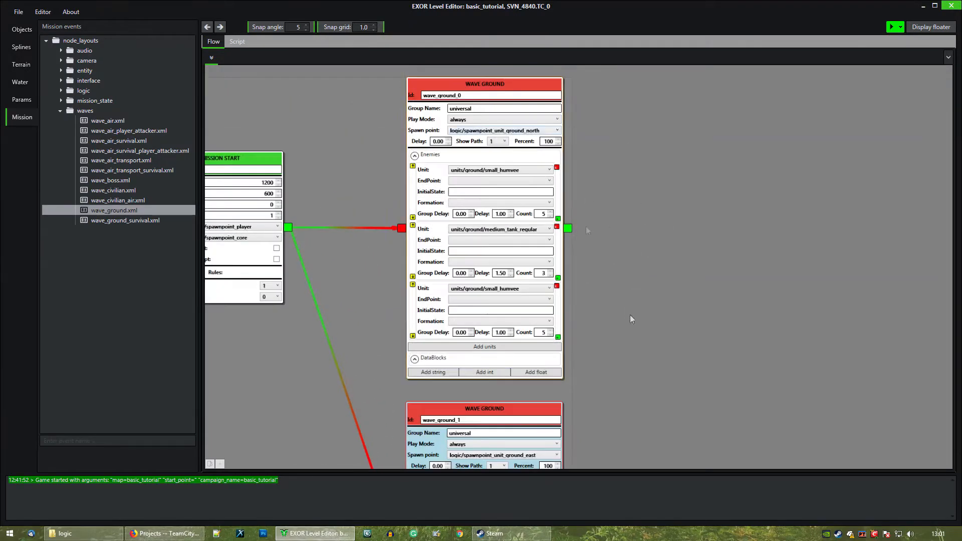
{"action": "scroll", "coordinate": [626, 200], "scroll_direction": "down", "scroll_amount": 4}
{"action": "middle_click_drag", "start_coordinate": [638, 264], "coordinate": [710, 328]}
{"action": "scroll", "coordinate": [673, 321], "scroll_direction": "down", "scroll_amount": 3}
{"action": "middle_click_drag", "start_coordinate": [580, 186], "coordinate": [641, 251]}
{"action": "middle_click_drag", "start_coordinate": [413, 171], "coordinate": [378, 221]}
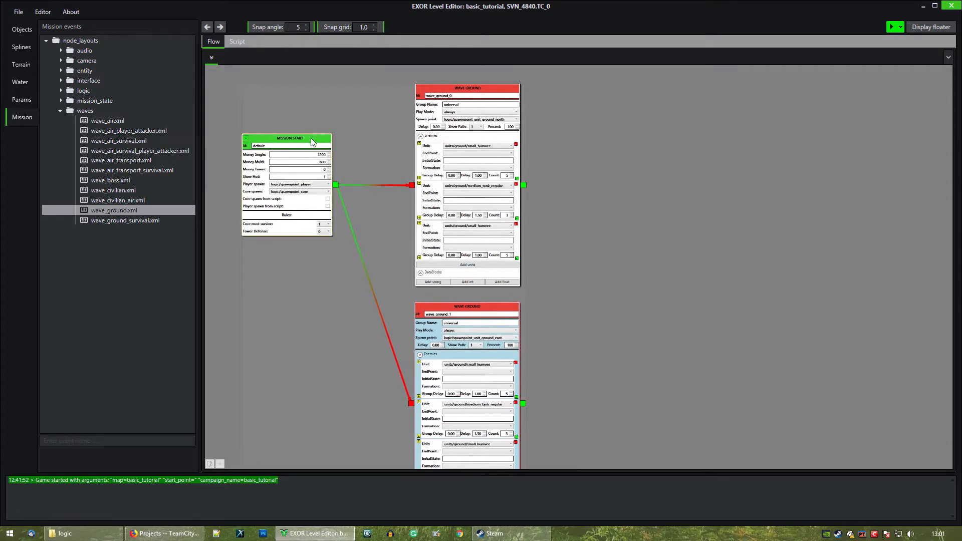
{"action": "left_click_drag", "start_coordinate": [290, 138], "coordinate": [287, 140]}
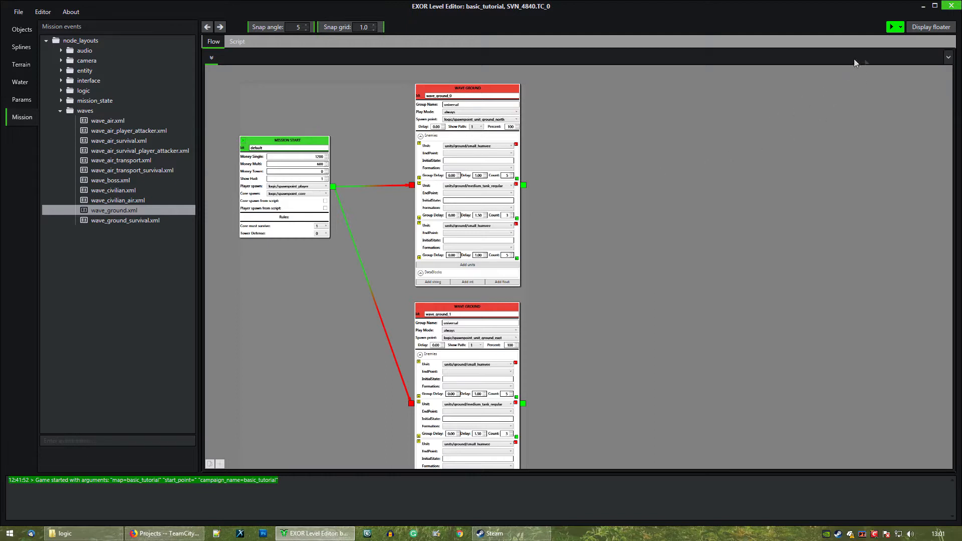
Launch the level in X-Morph: Defense and fly north along the enemy path to attack the incoming ground units
{"action": "left_click", "coordinate": [892, 27]}
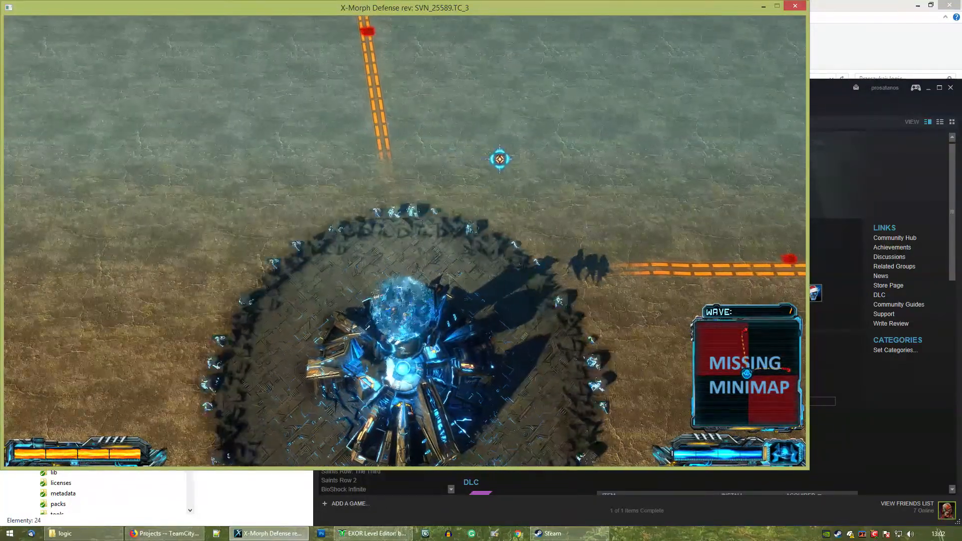
{"action": "key", "text": "d"}
{"action": "key", "text": "w"}
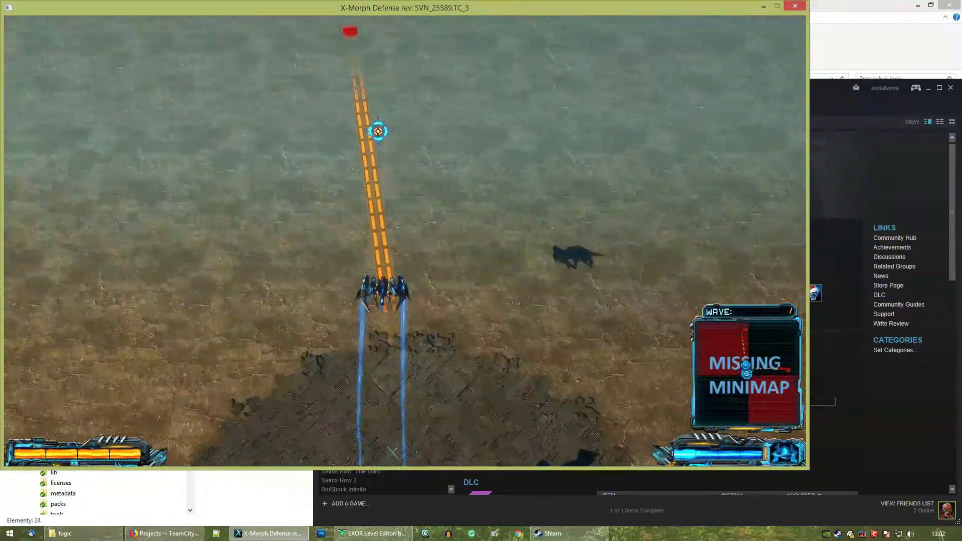
{"action": "mouse_move", "coordinate": [367, 142]}
{"action": "left_mouse_down"}
{"action": "mouse_move", "coordinate": [368, 167]}
{"action": "mouse_move", "coordinate": [302, 204]}
{"action": "mouse_move", "coordinate": [298, 194]}
{"action": "mouse_move", "coordinate": [320, 168]}
{"action": "mouse_move", "coordinate": [333, 172]}
{"action": "mouse_move", "coordinate": [383, 143]}
{"action": "mouse_move", "coordinate": [495, 145]}
{"action": "mouse_move", "coordinate": [542, 169]}
{"action": "mouse_move", "coordinate": [551, 199]}
{"action": "mouse_move", "coordinate": [524, 168]}
{"action": "left_mouse_up"}
{"action": "key", "text": "d"}
{"action": "key", "text": "a"}
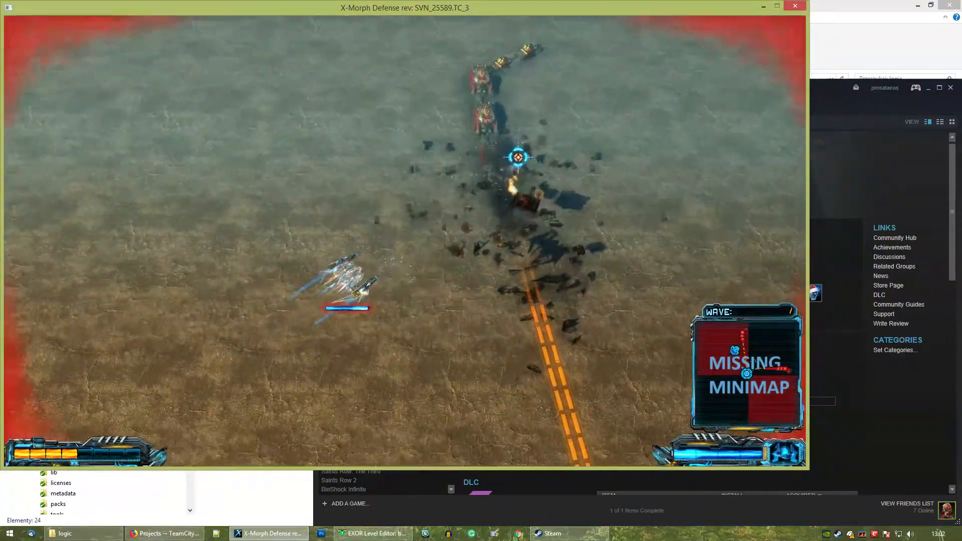
Fight the ground units of both waves around the core, and switch back to EXOR Level Editor
{"action": "key", "text": "d"}
{"action": "mouse_move", "coordinate": [482, 138]}
{"action": "left_mouse_down"}
{"action": "mouse_move", "coordinate": [452, 103]}
{"action": "mouse_move", "coordinate": [410, 95]}
{"action": "mouse_move", "coordinate": [288, 151]}
{"action": "mouse_move", "coordinate": [516, 327]}
{"action": "mouse_move", "coordinate": [575, 395]}
{"action": "mouse_move", "coordinate": [611, 259]}
{"action": "left_mouse_up"}
{"action": "key", "text": "s"}
{"action": "key", "text": "d"}
{"action": "mouse_move", "coordinate": [719, 199]}
{"action": "left_mouse_down"}
{"action": "mouse_move", "coordinate": [665, 170]}
{"action": "mouse_move", "coordinate": [440, 157]}
{"action": "mouse_move", "coordinate": [455, 157]}
{"action": "mouse_move", "coordinate": [395, 172]}
{"action": "mouse_move", "coordinate": [487, 215]}
{"action": "mouse_move", "coordinate": [541, 253]}
{"action": "mouse_move", "coordinate": [414, 130]}
{"action": "mouse_move", "coordinate": [337, 139]}
{"action": "mouse_move", "coordinate": [422, 157]}
{"action": "mouse_move", "coordinate": [492, 154]}
{"action": "mouse_move", "coordinate": [495, 208]}
{"action": "mouse_move", "coordinate": [599, 157]}
{"action": "mouse_move", "coordinate": [598, 127]}
{"action": "mouse_move", "coordinate": [416, 140]}
{"action": "left_mouse_up"}
{"action": "key", "text": "a"}
{"action": "key", "text": "a"}
{"action": "key", "text": "w"}
{"action": "key", "text": "d"}
{"action": "key", "text": "s"}
{"action": "key", "text": "a"}
{"action": "key", "text": "w"}
{"action": "key", "text": "s"}
{"action": "key", "text": "d"}
{"action": "key", "text": "d"}
{"action": "key", "text": "s"}
{"action": "key", "text": "a"}
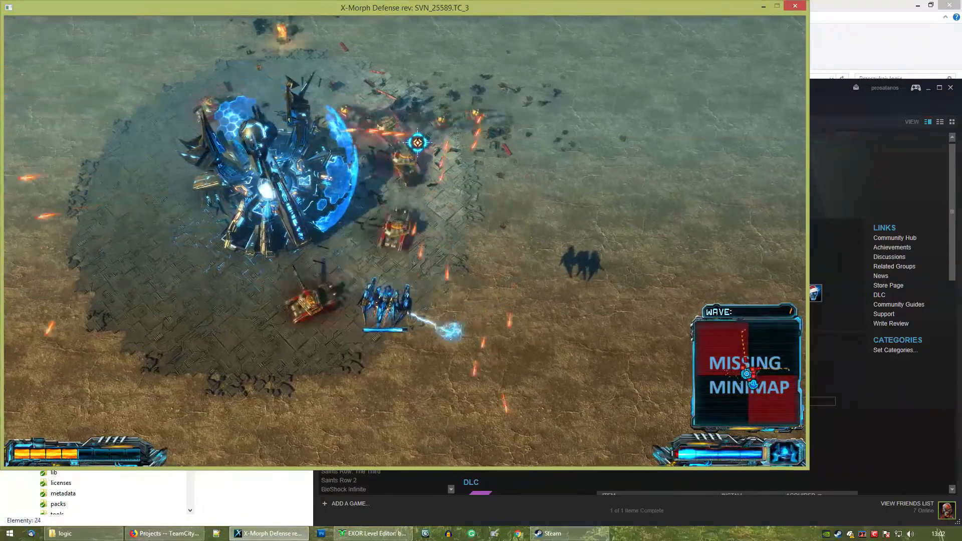
{"action": "key", "text": "alt+Tab"}
{"action": "key", "text": "alt+Tab"}
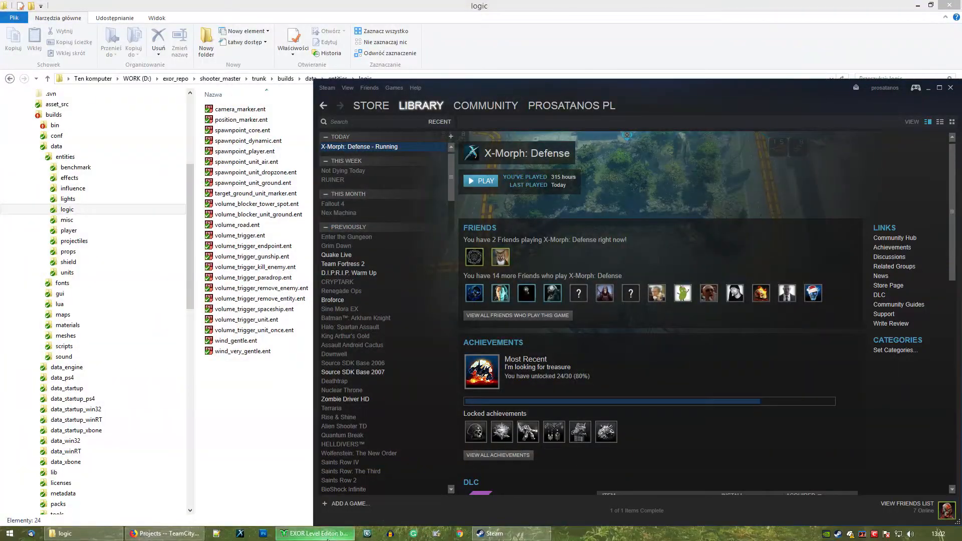
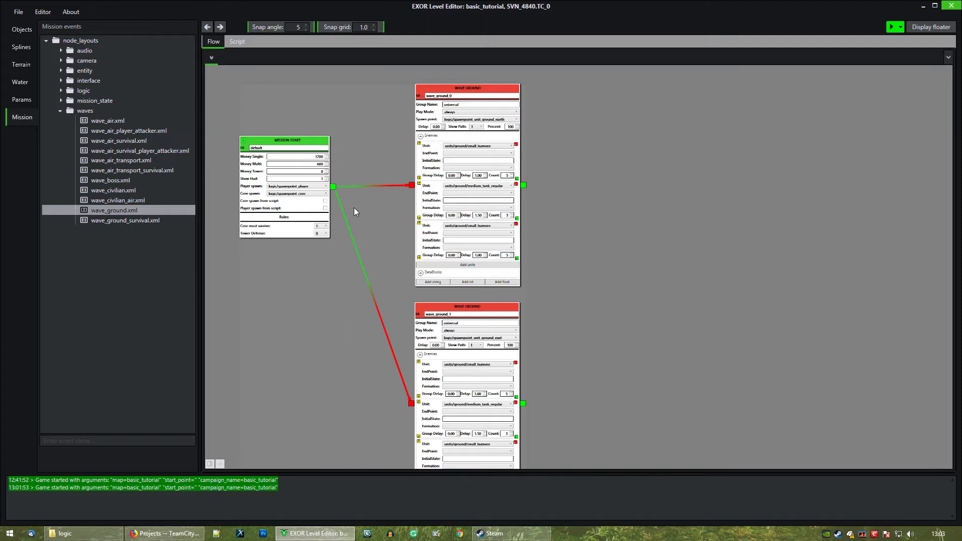
Find mission_intermission.xml in the mission_state folder and add it to the flow as a node between MISSION START and wave_ground_1
{"action": "middle_click_drag", "start_coordinate": [354, 222], "coordinate": [447, 226]}
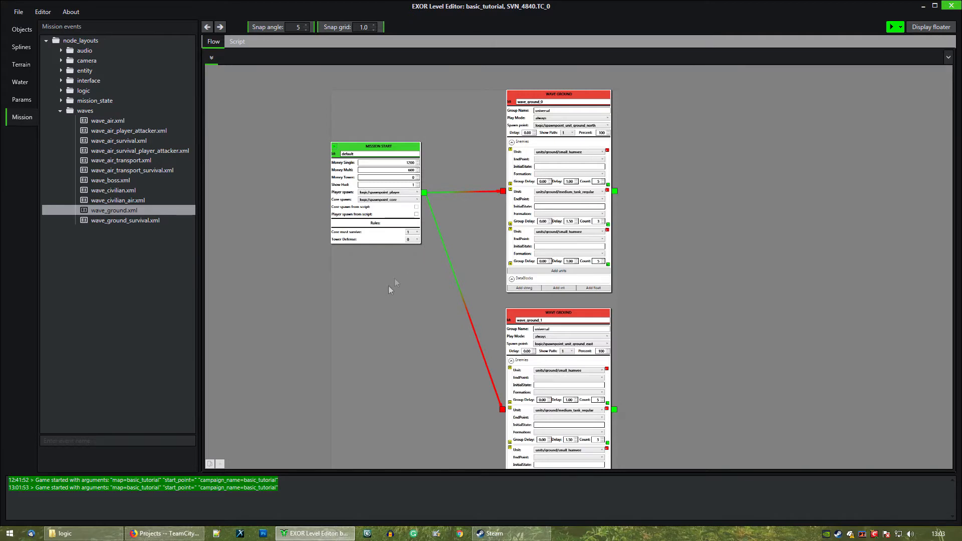
{"action": "middle_click_drag", "start_coordinate": [398, 291], "coordinate": [482, 310]}
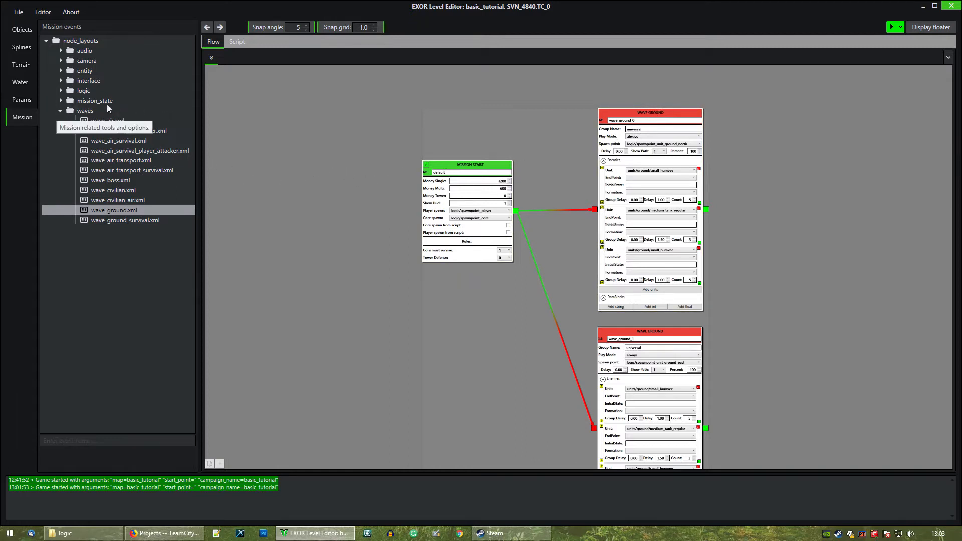
{"action": "left_click", "coordinate": [94, 100]}
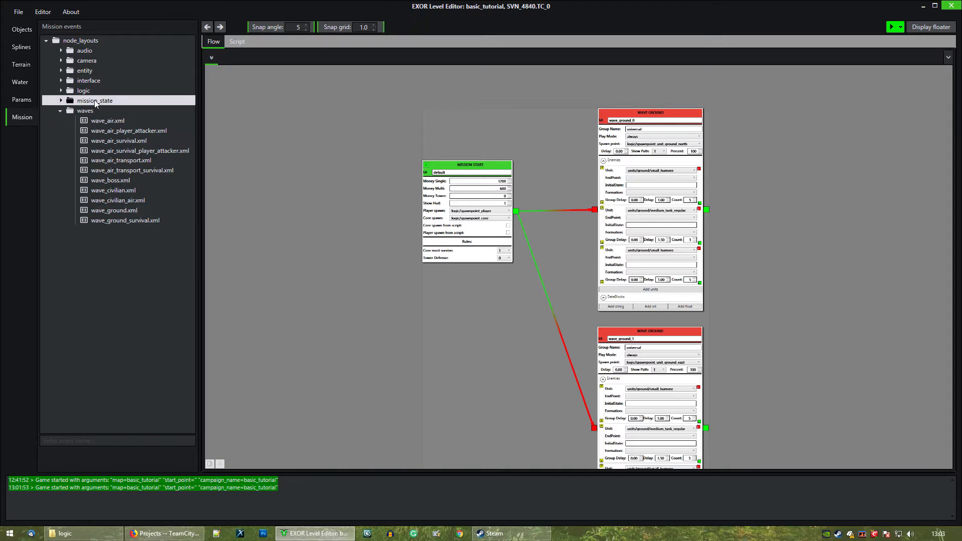
{"action": "left_click", "coordinate": [61, 101]}
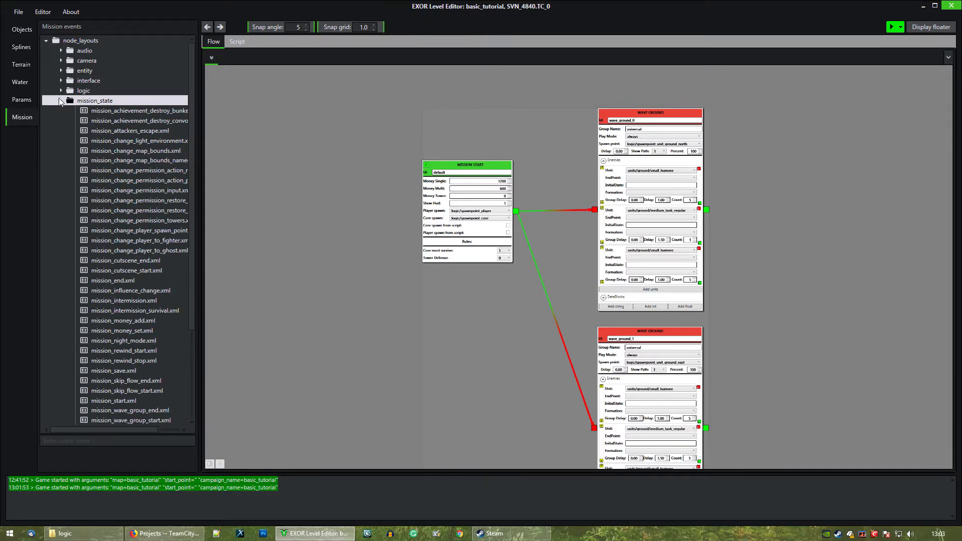
{"action": "left_click_drag", "start_coordinate": [191, 101], "coordinate": [196, 149]}
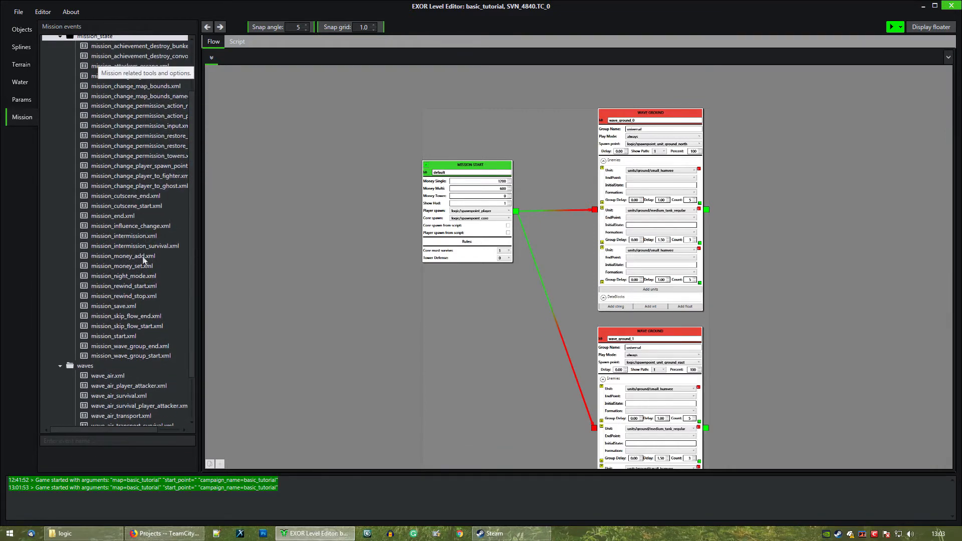
{"action": "left_click", "coordinate": [121, 238]}
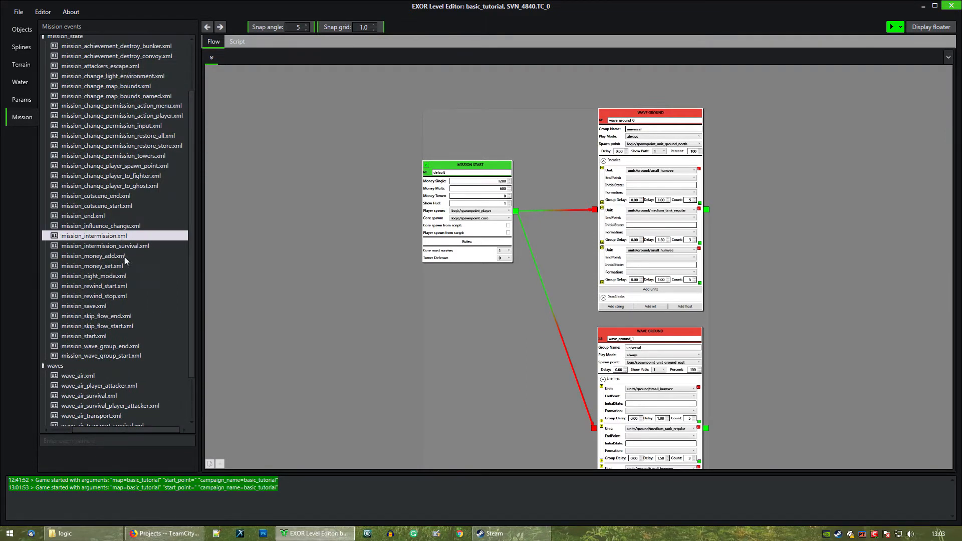
{"action": "left_click_drag", "start_coordinate": [77, 239], "coordinate": [500, 326]}
{"action": "middle_click_drag", "start_coordinate": [453, 344], "coordinate": [329, 293]}
{"action": "scroll", "coordinate": [329, 292], "scroll_direction": "up", "scroll_amount": 1}
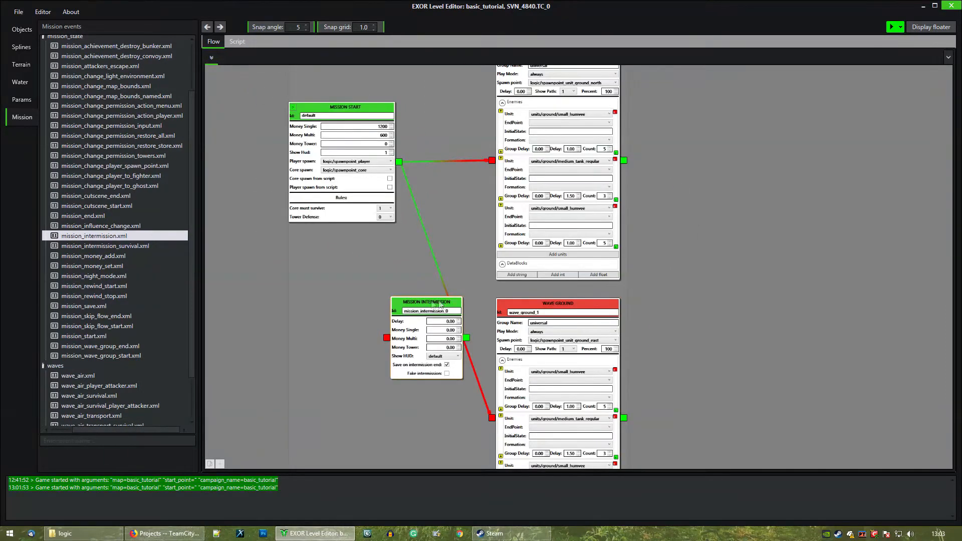
Move MISSION START farther from the waves and place the MISSION INTERMISSION node above the link to wave_ground_0
{"action": "left_click_drag", "start_coordinate": [441, 303], "coordinate": [383, 275]}
{"action": "middle_click_drag", "start_coordinate": [406, 246], "coordinate": [437, 264]}
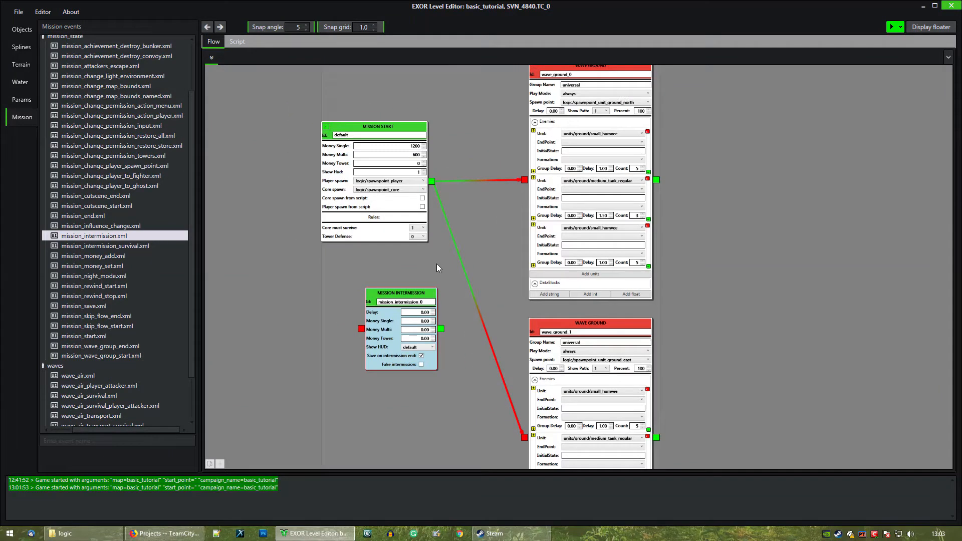
{"action": "left_click_drag", "start_coordinate": [396, 124], "coordinate": [324, 130]}
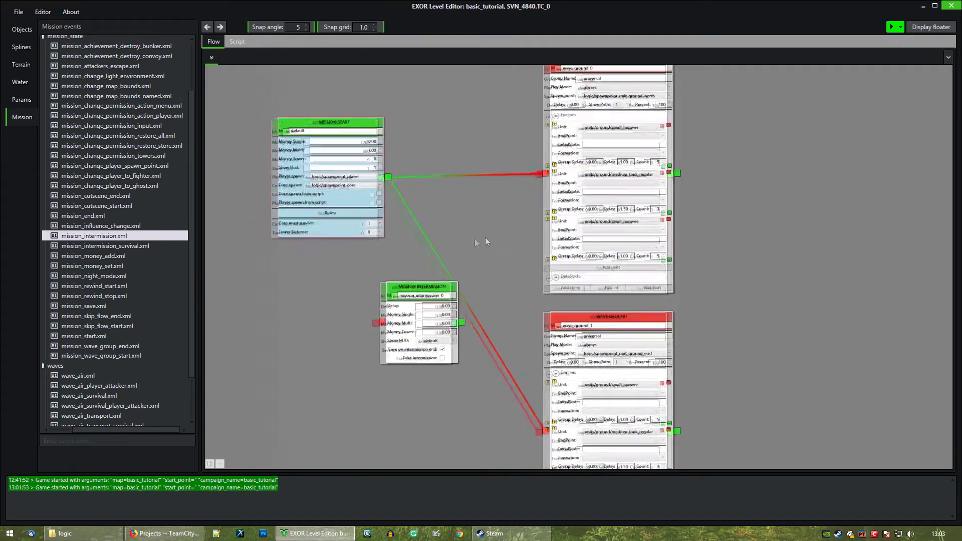
{"action": "left_click_drag", "start_coordinate": [460, 288], "coordinate": [508, 79]}
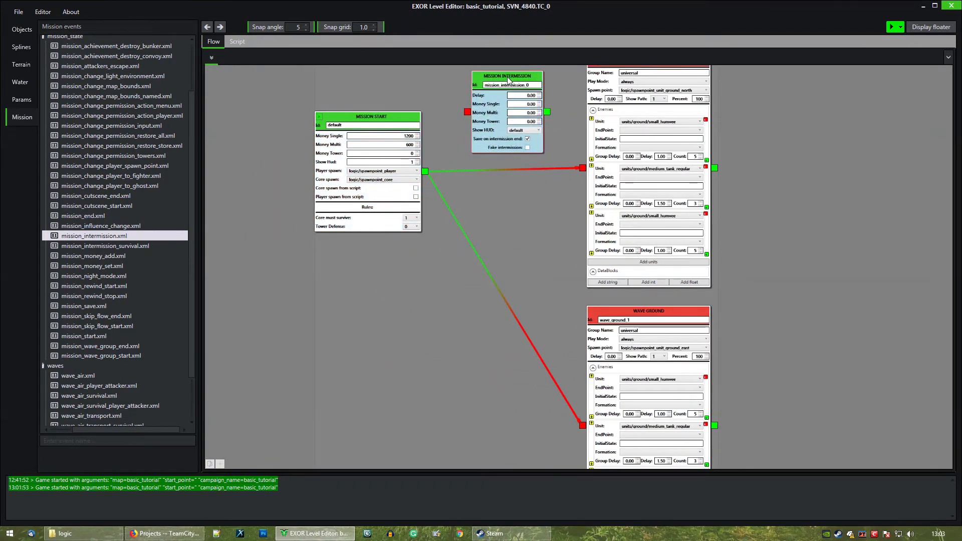
{"action": "middle_click_drag", "start_coordinate": [512, 232], "coordinate": [476, 274]}
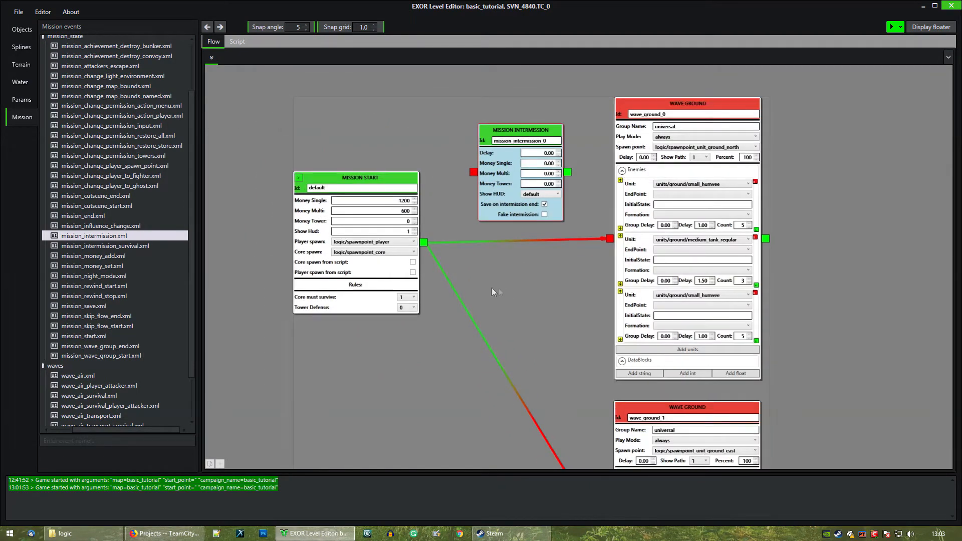
{"action": "middle_click_drag", "start_coordinate": [498, 287], "coordinate": [477, 285]}
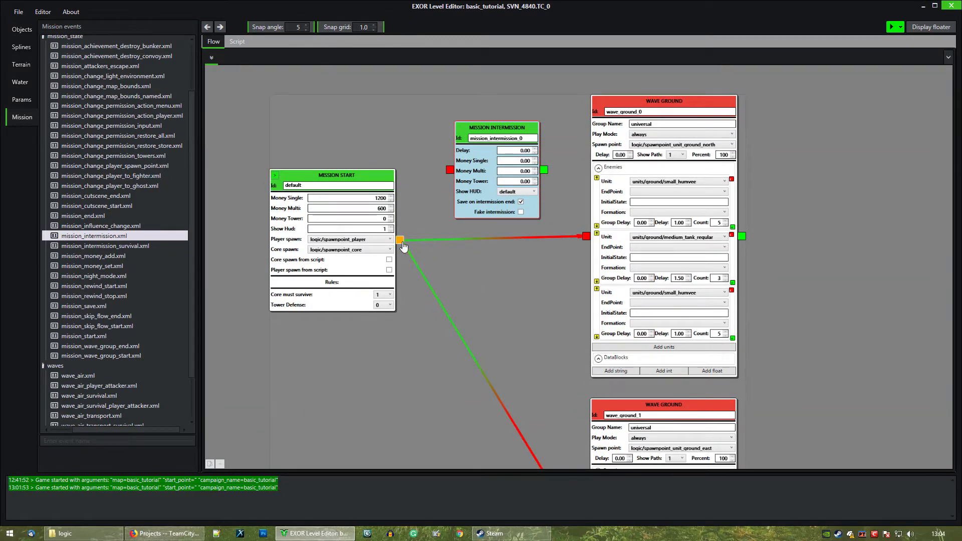
Reroute the MISSION START links to both waves through the MISSION INTERMISSION node and line the nodes up in a row
{"action": "left_click_drag", "start_coordinate": [402, 242], "coordinate": [544, 174]}
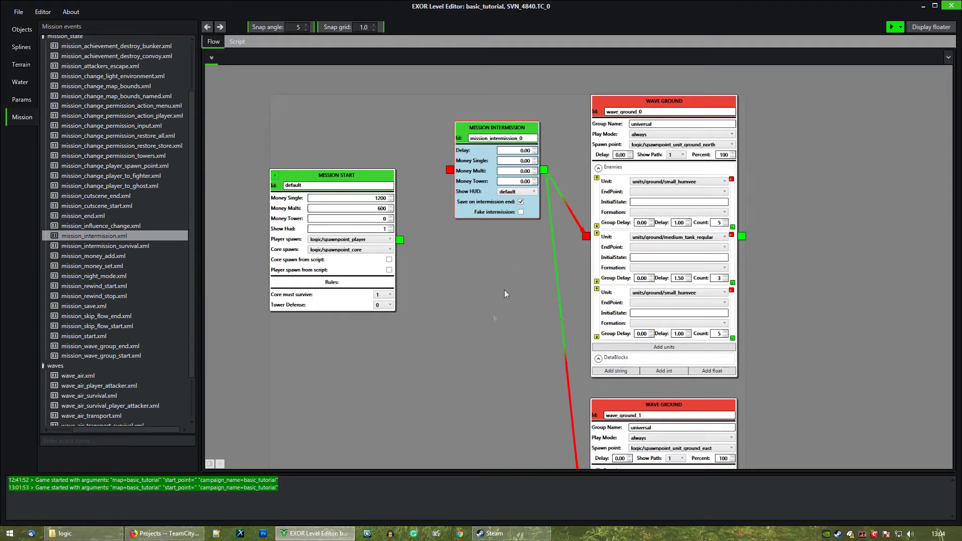
{"action": "left_click_drag", "start_coordinate": [497, 128], "coordinate": [490, 198]}
{"action": "left_click_drag", "start_coordinate": [399, 239], "coordinate": [444, 236]}
{"action": "left_click_drag", "start_coordinate": [334, 187], "coordinate": [327, 184]}
{"action": "left_click_drag", "start_coordinate": [680, 107], "coordinate": [697, 107]}
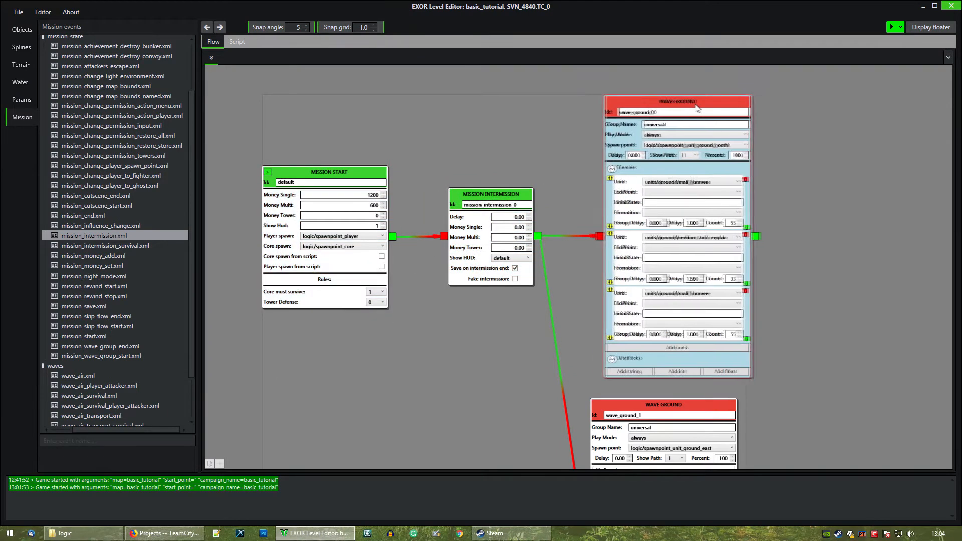
Align the wave_ground_1 node directly beneath wave_ground_0
{"action": "middle_click_drag", "start_coordinate": [787, 287], "coordinate": [712, 248]}
{"action": "left_click_drag", "start_coordinate": [587, 376], "coordinate": [604, 372]}
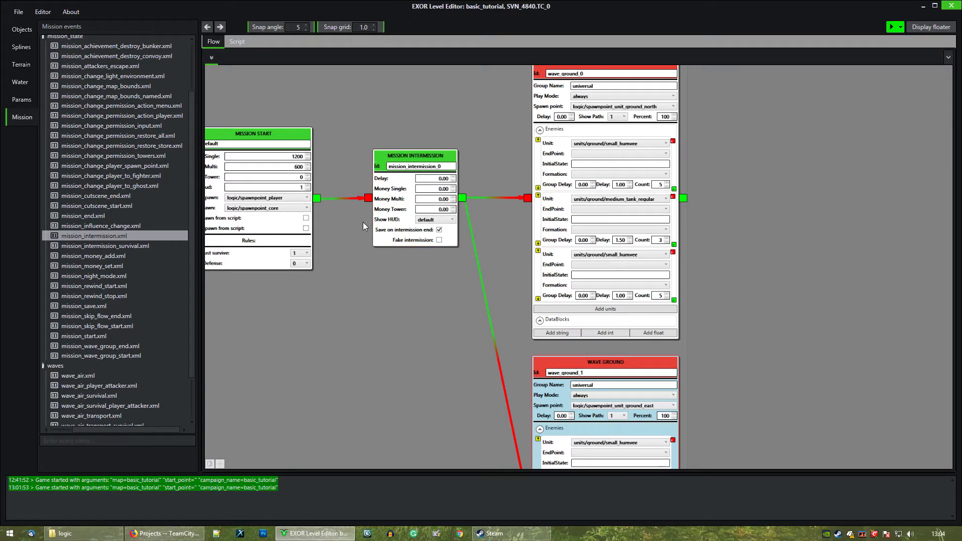
{"action": "left_click_drag", "start_coordinate": [762, 142], "coordinate": [733, 170]}
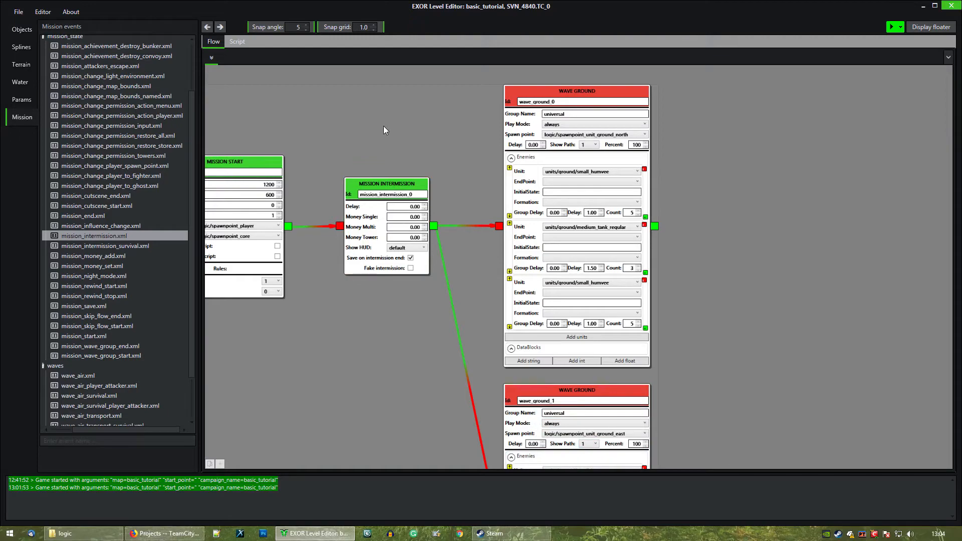
Duplicate the MISSION INTERMISSION node and place the copy after the two ground waves
{"action": "middle_click_drag", "start_coordinate": [711, 209], "coordinate": [663, 191]}
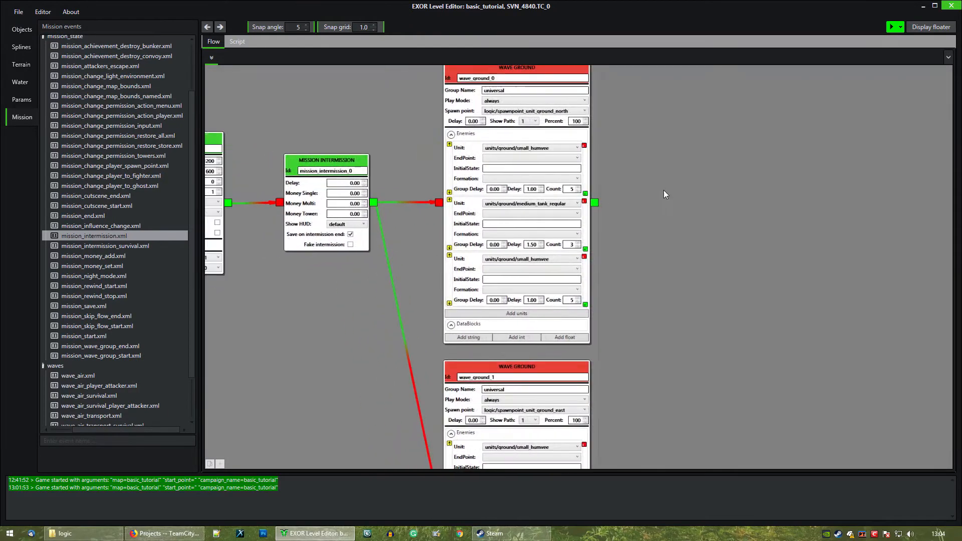
{"action": "scroll", "coordinate": [663, 191], "scroll_direction": "down", "scroll_amount": 1}
{"action": "middle_click_drag", "start_coordinate": [356, 108], "coordinate": [362, 142]}
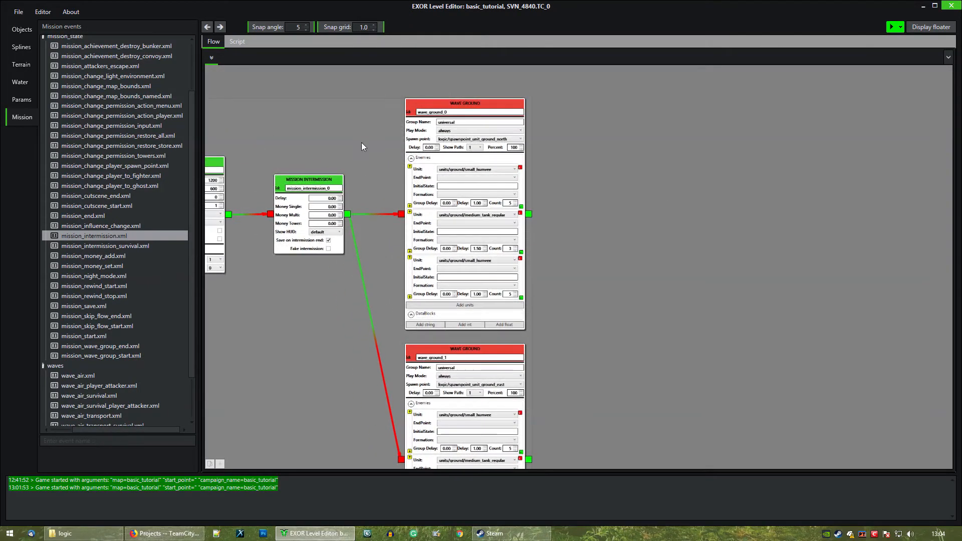
{"action": "scroll", "coordinate": [398, 140], "scroll_direction": "up", "scroll_amount": 2}
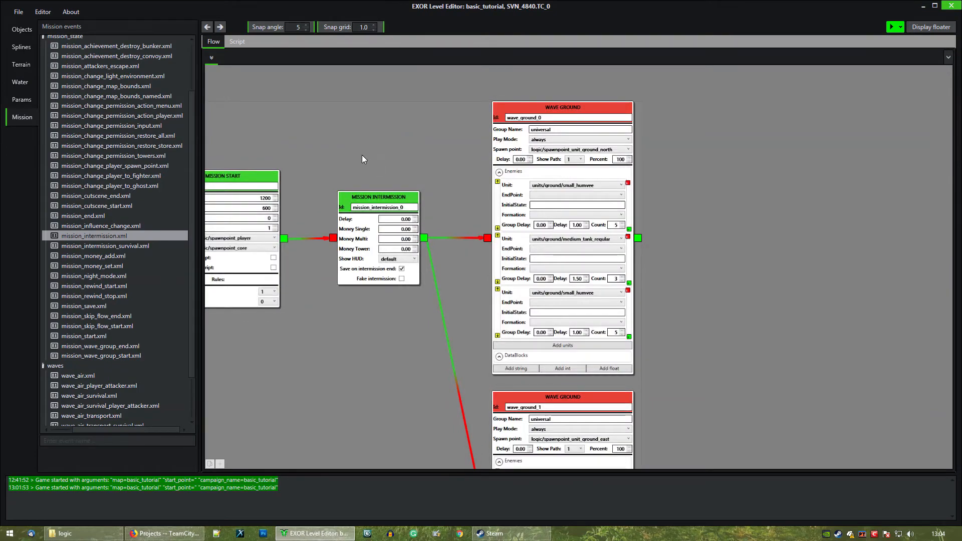
{"action": "left_click_drag", "start_coordinate": [360, 150], "coordinate": [395, 205]}
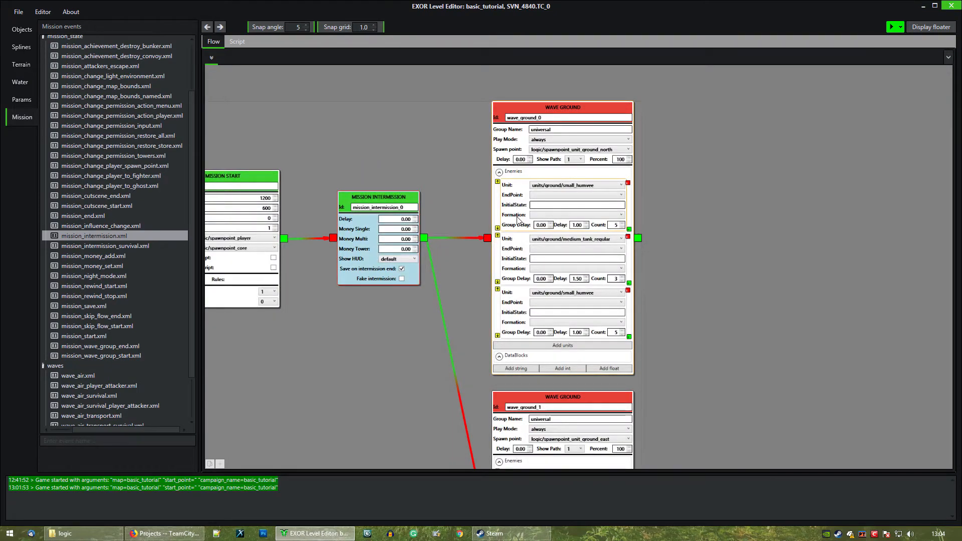
{"action": "key", "text": "ctrl+v"}
{"action": "middle_click_drag", "start_coordinate": [743, 221], "coordinate": [518, 211]}
{"action": "left_click_drag", "start_coordinate": [612, 162], "coordinate": [594, 136]}
Link the outputs of wave_ground_0 and wave_ground_1 to the input of mission_intermission_1
{"action": "middle_click_drag", "start_coordinate": [524, 240], "coordinate": [506, 287]}
{"action": "left_click_drag", "start_coordinate": [451, 220], "coordinate": [544, 228]}
{"action": "scroll", "coordinate": [501, 360], "scroll_direction": "down", "scroll_amount": 3}
{"action": "left_click_drag", "start_coordinate": [450, 439], "coordinate": [541, 153]}
{"action": "left_click_drag", "start_coordinate": [574, 115], "coordinate": [571, 111]}
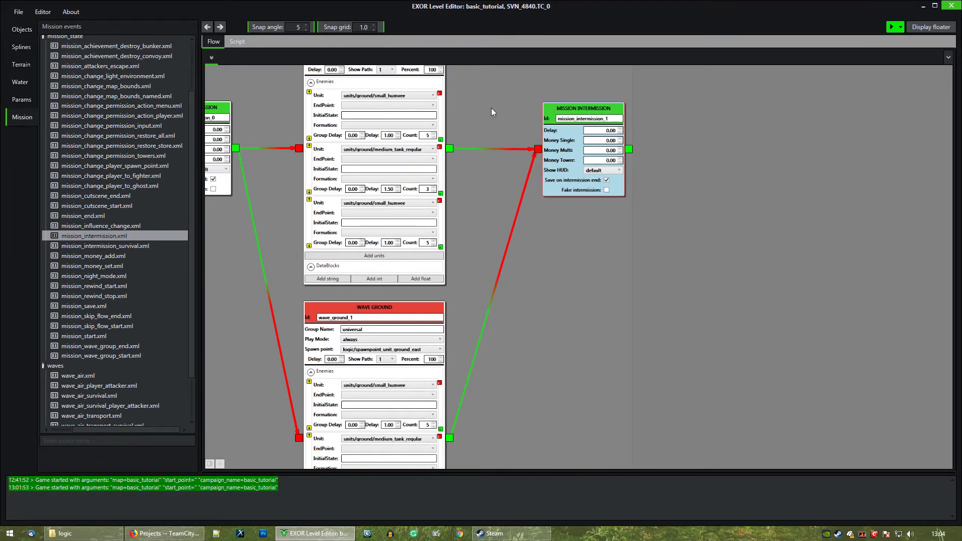
Nudge wave_ground_0 and mission_intermission_1 to tidy the row of flow nodes
{"action": "middle_click_drag", "start_coordinate": [490, 112], "coordinate": [483, 169]}
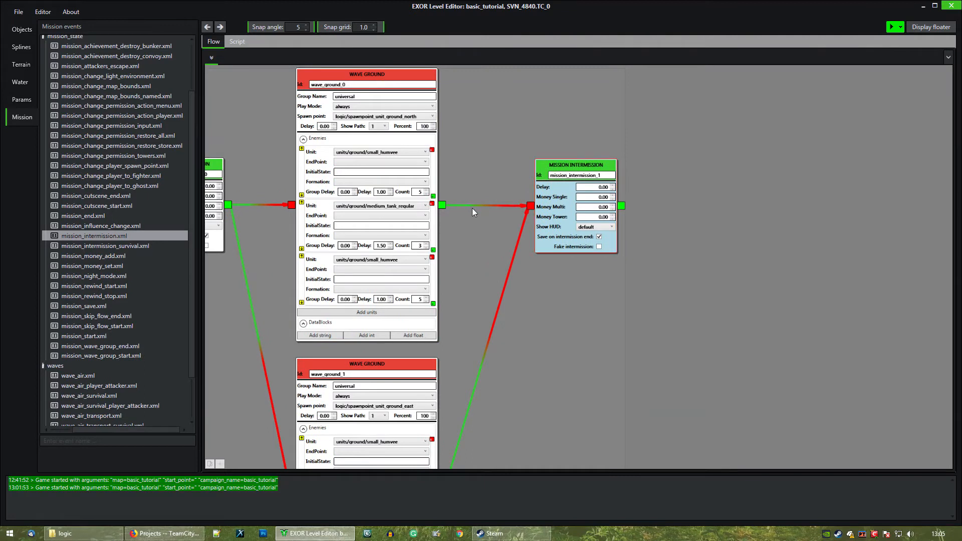
{"action": "left_click_drag", "start_coordinate": [388, 79], "coordinate": [389, 78]}
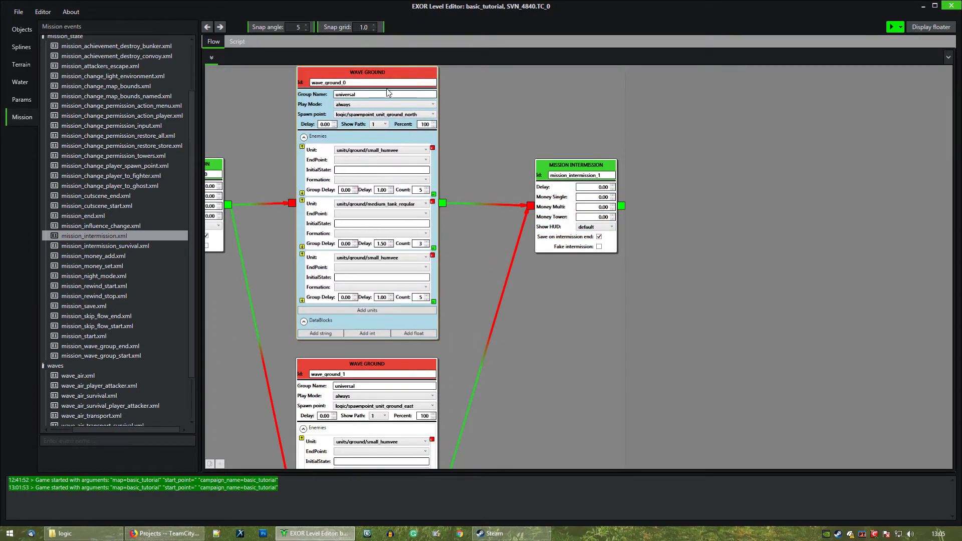
{"action": "scroll", "coordinate": [620, 341], "scroll_direction": "down", "scroll_amount": 5}
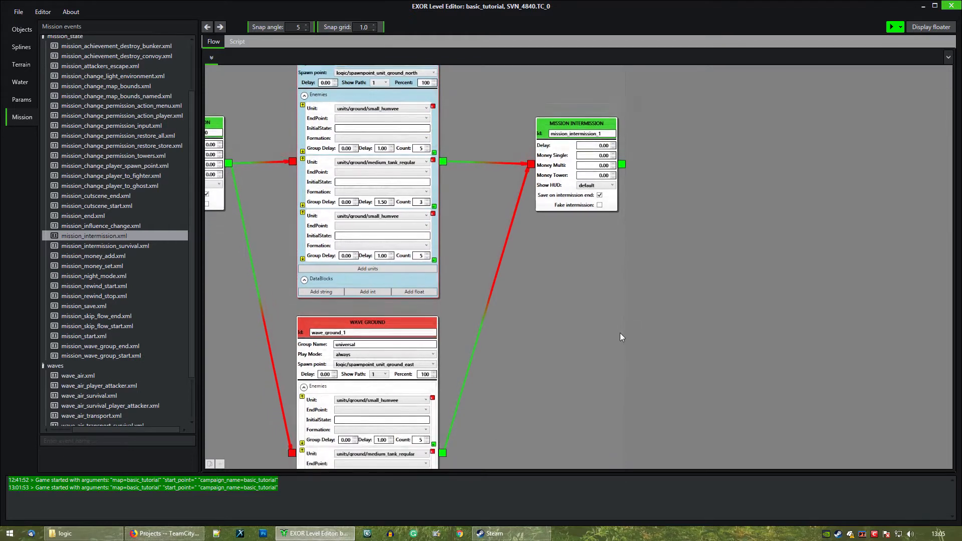
{"action": "scroll", "coordinate": [505, 279], "scroll_direction": "up", "scroll_amount": 5}
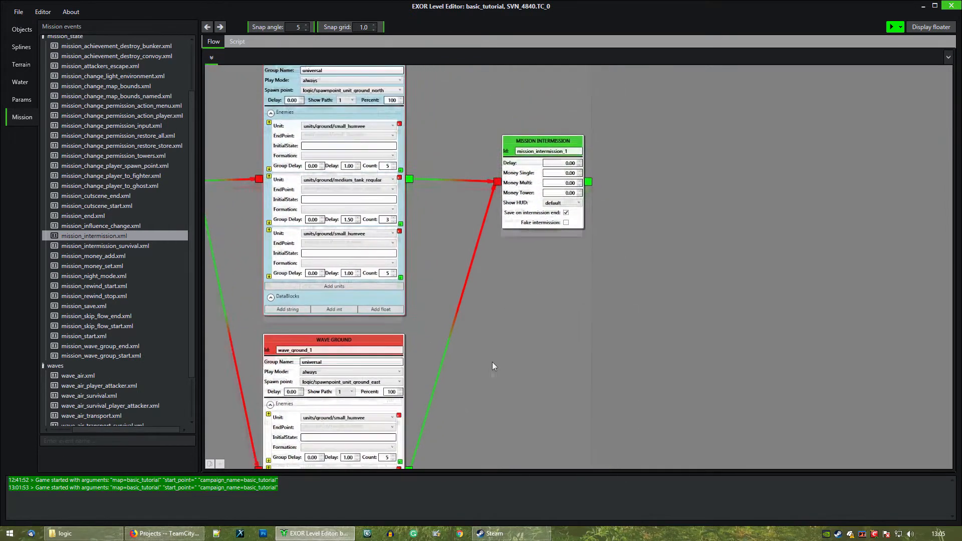
{"action": "left_click_drag", "start_coordinate": [526, 174], "coordinate": [532, 171]}
{"action": "left_click", "coordinate": [305, 99]}
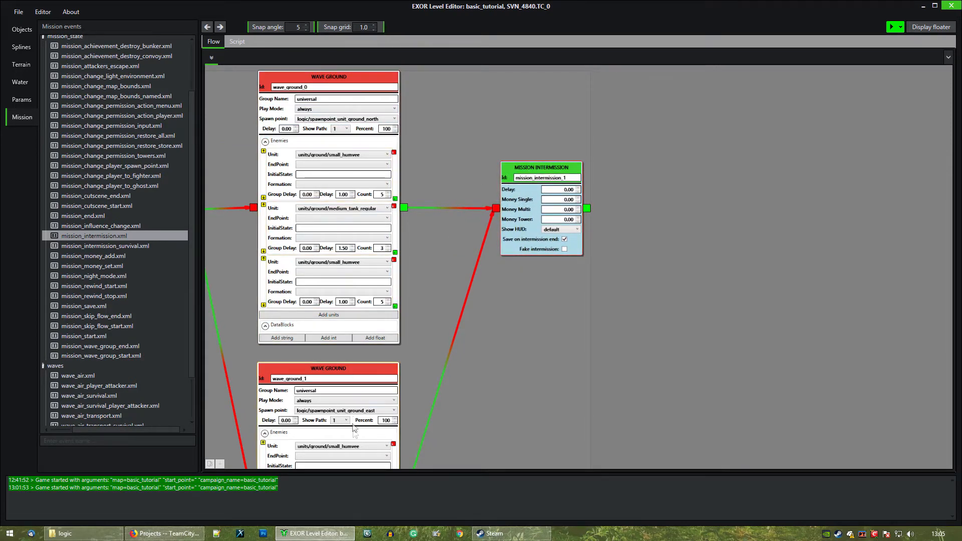
{"action": "middle_click_drag", "start_coordinate": [495, 319], "coordinate": [689, 312]}
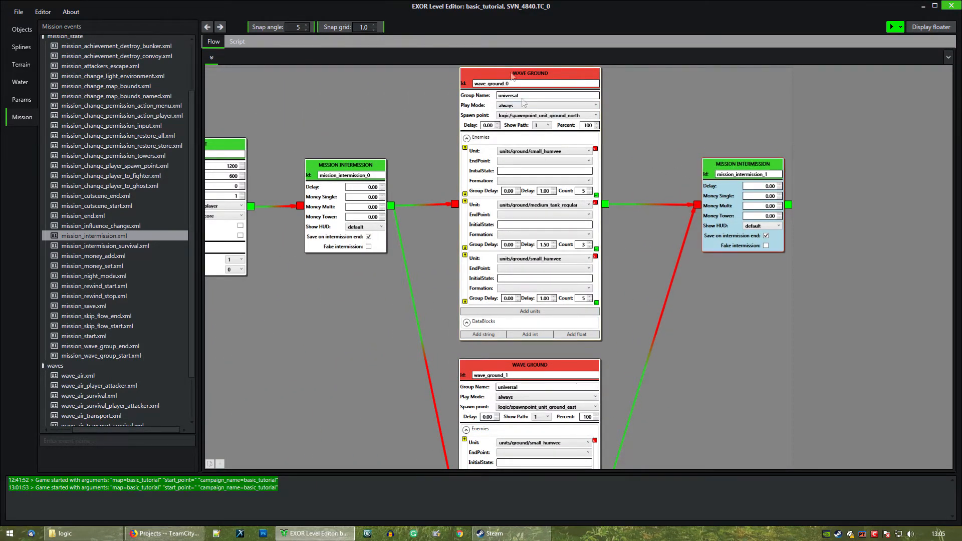
{"action": "mouse_move", "coordinate": [732, 170]}
{"action": "left_mouse_down"}
{"action": "mouse_move", "coordinate": [746, 166]}
{"action": "mouse_move", "coordinate": [737, 167]}
{"action": "left_mouse_up"}
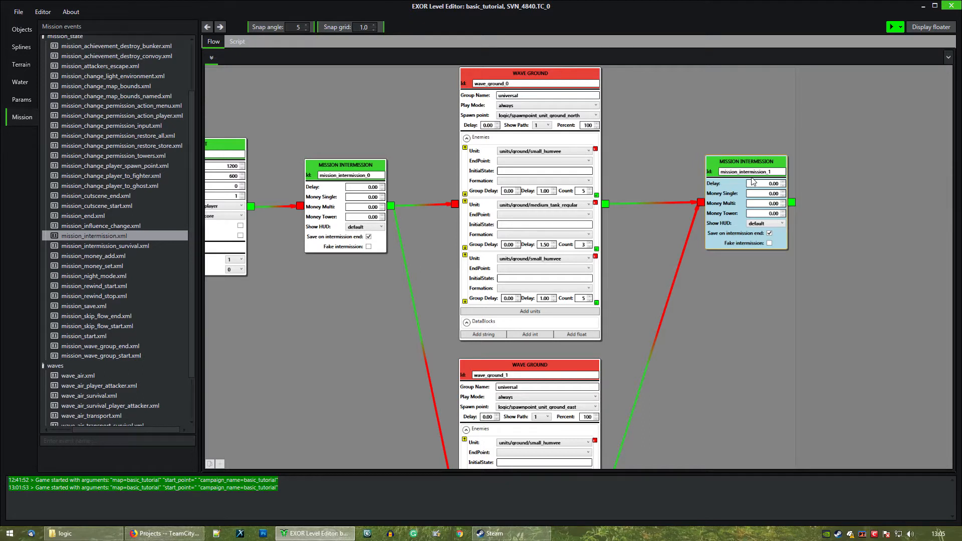
{"action": "left_click_drag", "start_coordinate": [698, 134], "coordinate": [579, 138]}
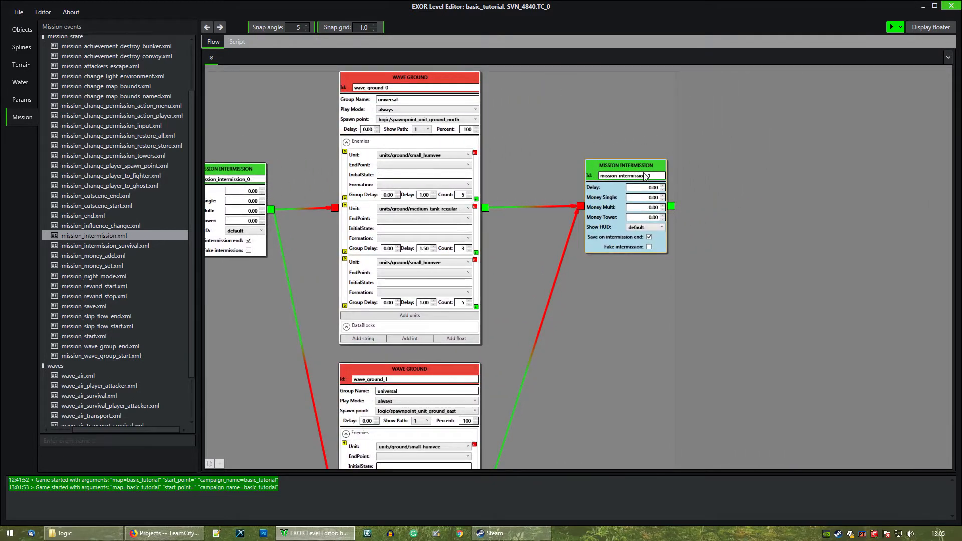
Duplicate wave_ground_0, place the copy after mission_intermission_1, and link the intermission's output to it
{"action": "left_click_drag", "start_coordinate": [574, 325], "coordinate": [491, 322]}
{"action": "scroll", "coordinate": [578, 326], "scroll_direction": "down", "scroll_amount": 2}
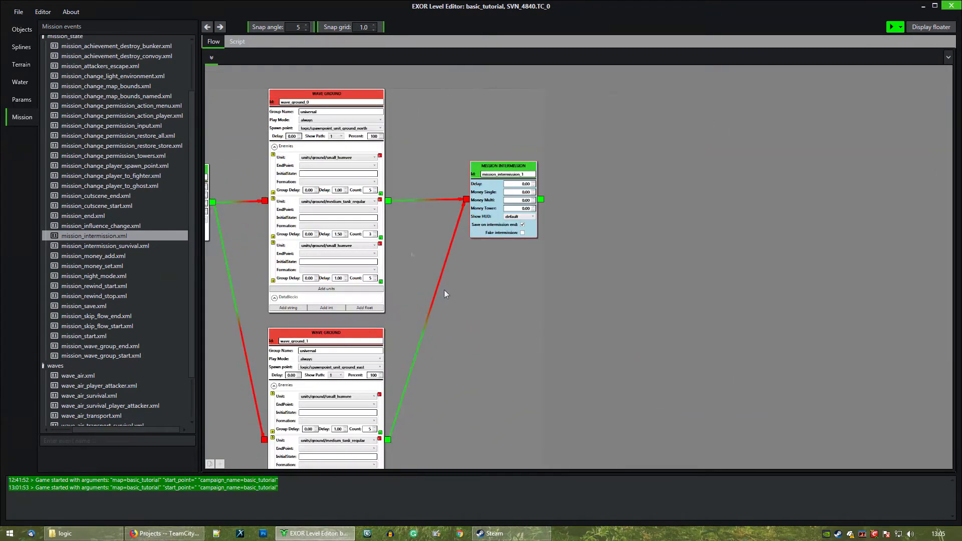
{"action": "left_click_drag", "start_coordinate": [446, 80], "coordinate": [337, 137]}
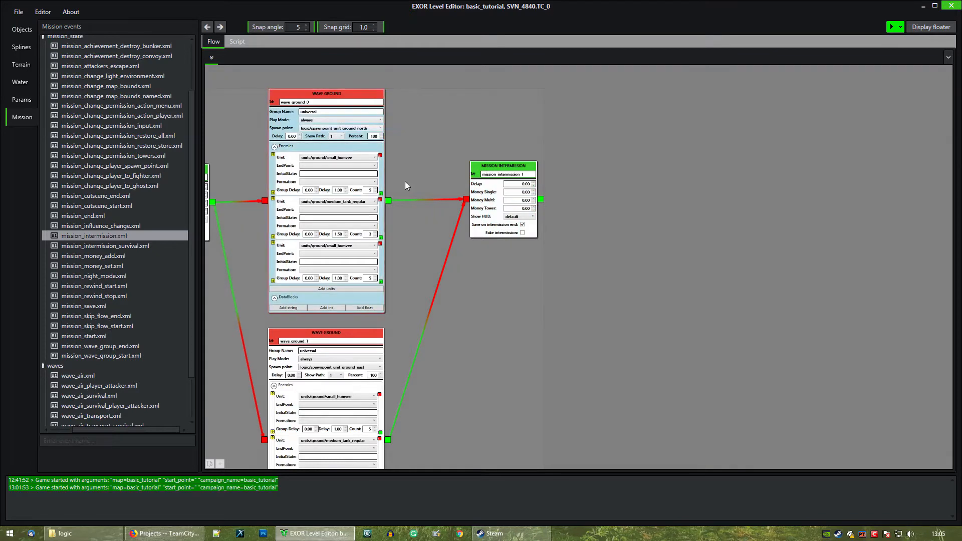
{"action": "left_click", "coordinate": [700, 179]}
{"action": "key", "text": "ctrl+v"}
{"action": "scroll", "coordinate": [602, 197], "scroll_direction": "up", "scroll_amount": 2}
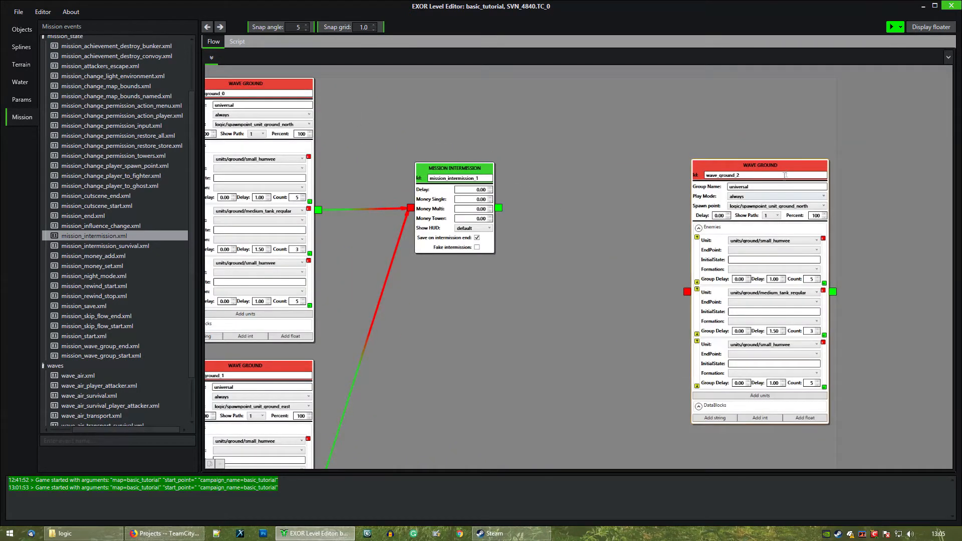
{"action": "left_click_drag", "start_coordinate": [779, 167], "coordinate": [711, 79]}
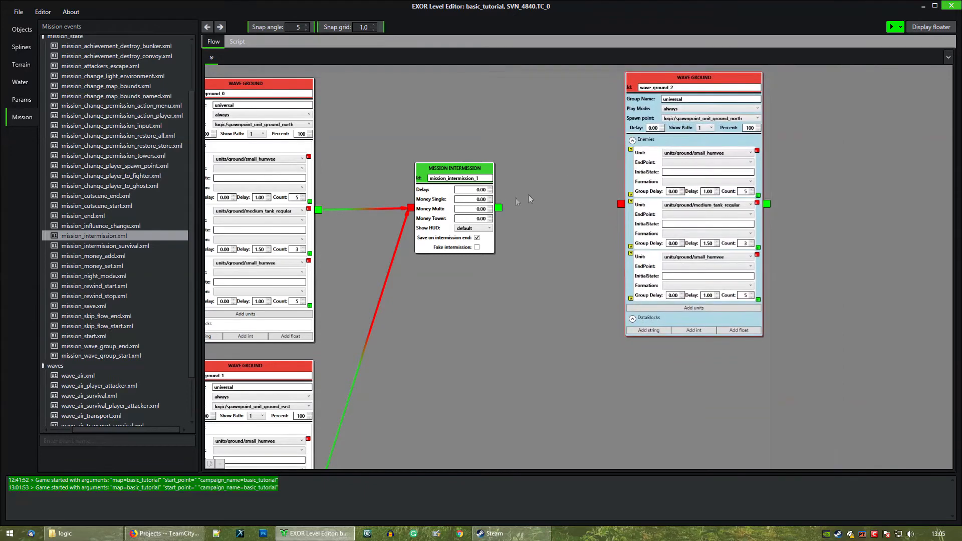
{"action": "left_click_drag", "start_coordinate": [502, 208], "coordinate": [621, 203]}
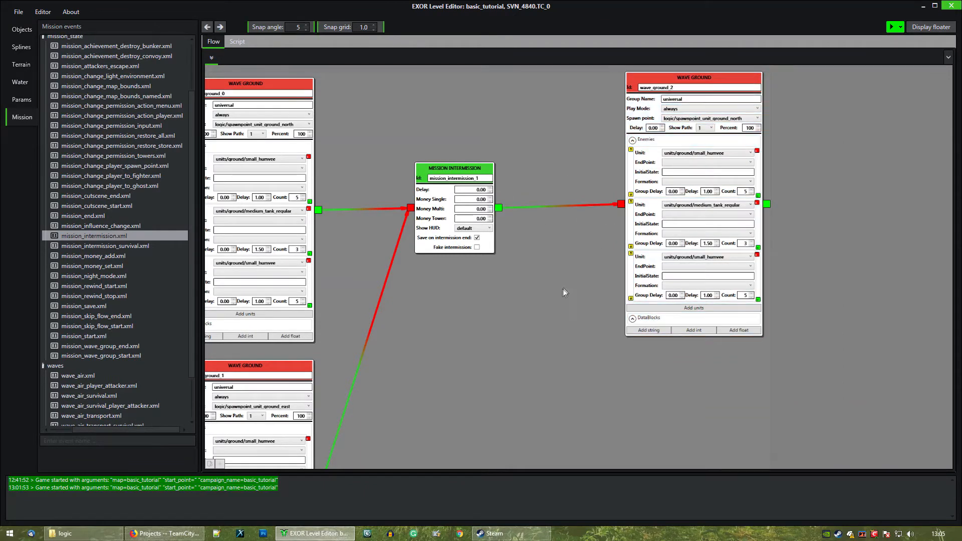
Change the first enemy unit of wave_ground_2 to units/ground/medium_apc and remove its other two enemy groups
{"action": "scroll", "coordinate": [822, 233], "scroll_direction": "down", "scroll_amount": 1}
{"action": "middle_click_drag", "start_coordinate": [823, 230], "coordinate": [669, 245]}
{"action": "scroll", "coordinate": [669, 245], "scroll_direction": "up", "scroll_amount": 2}
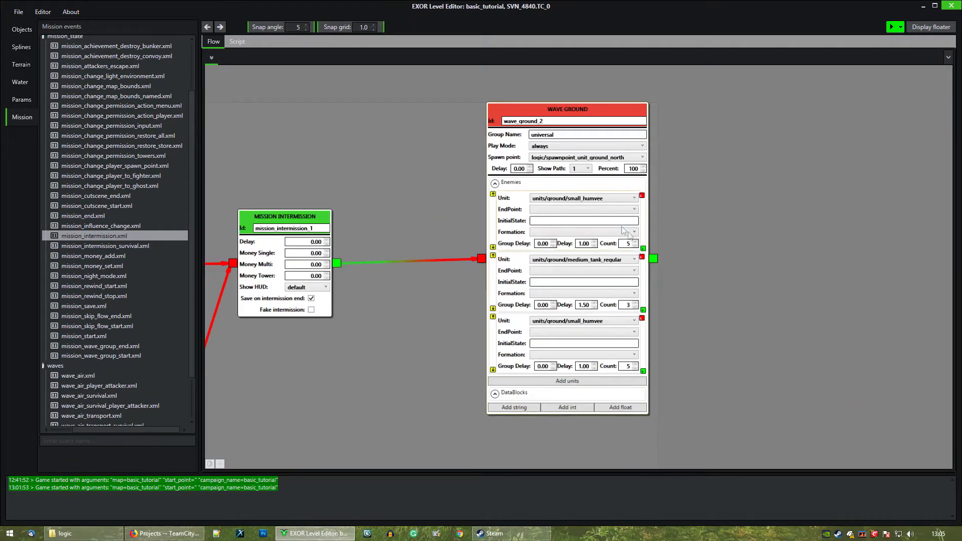
{"action": "left_click", "coordinate": [634, 200]}
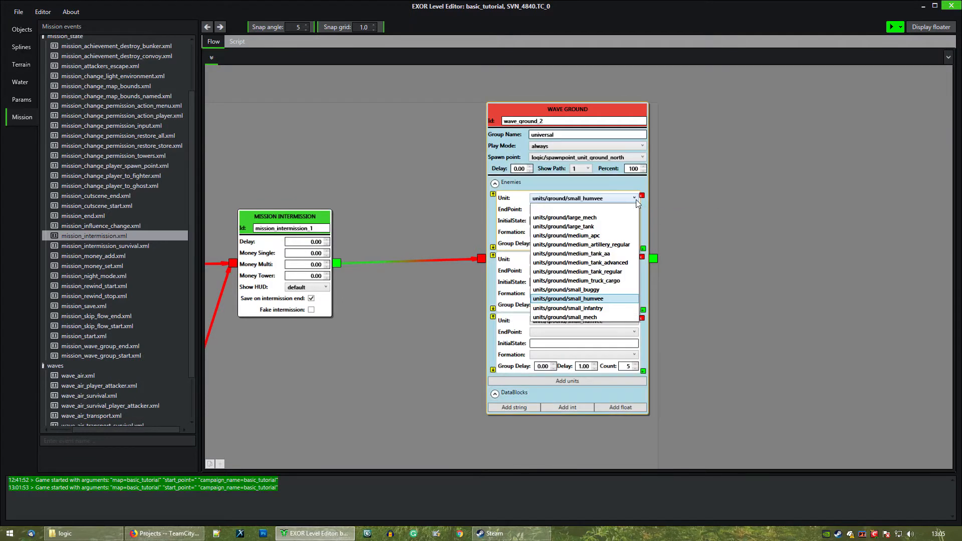
{"action": "left_click", "coordinate": [588, 239]}
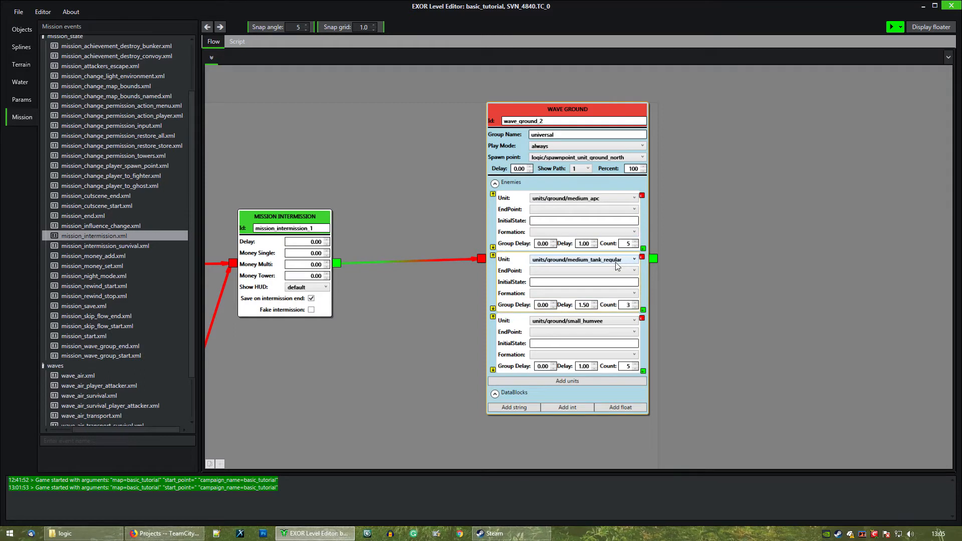
{"action": "left_click", "coordinate": [641, 318]}
{"action": "left_click", "coordinate": [642, 256]}
Set the medium_apc group's delay to 2.00 and line up the wave_ground_2 node with mission_intermission_1
{"action": "left_click_drag", "start_coordinate": [584, 109], "coordinate": [557, 172]}
{"action": "left_click", "coordinate": [568, 303]}
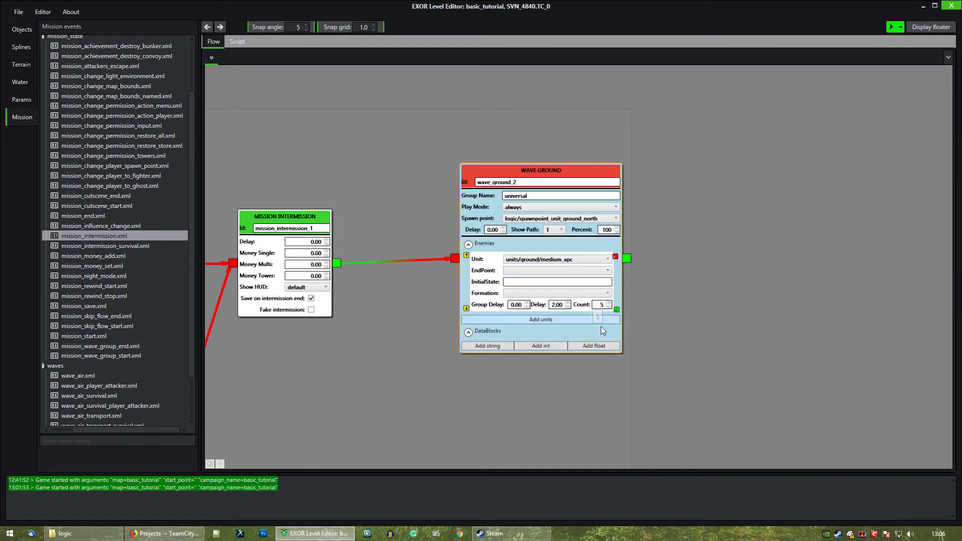
{"action": "left_click_drag", "start_coordinate": [581, 176], "coordinate": [579, 174]}
{"action": "left_click", "coordinate": [720, 338]}
Add wave_air.xml from the waves folder to the flow as a node below wave_ground_2
{"action": "middle_click_drag", "start_coordinate": [325, 412], "coordinate": [449, 314]}
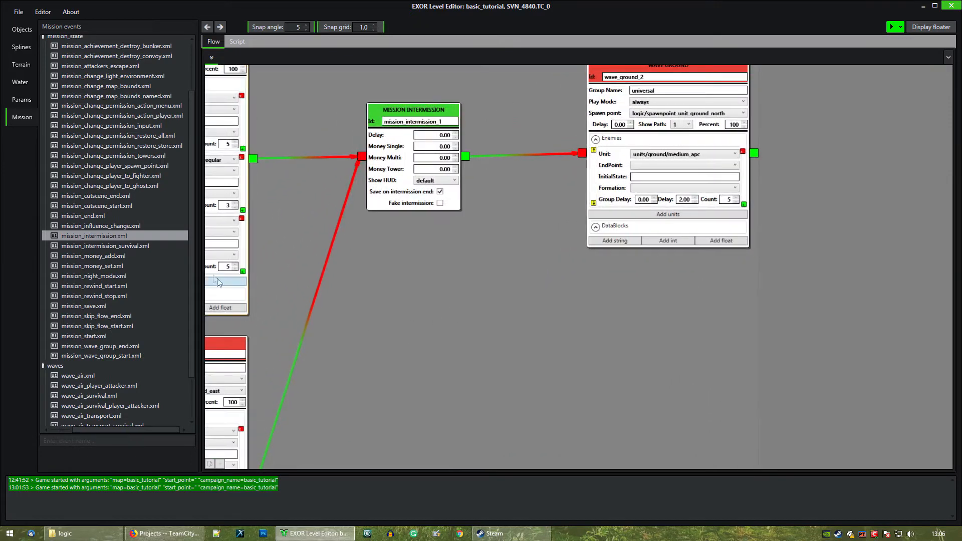
{"action": "scroll", "coordinate": [191, 215], "scroll_direction": "down", "scroll_amount": 2}
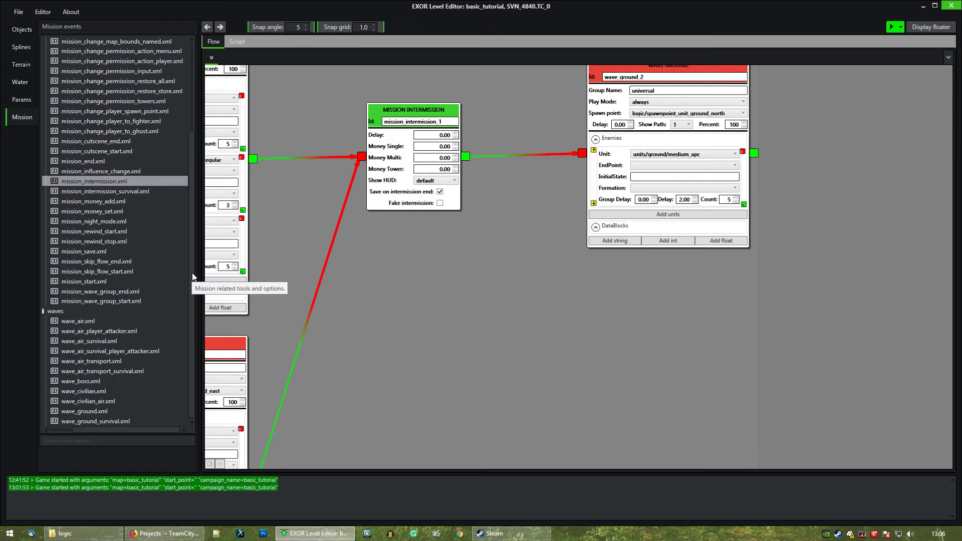
{"action": "left_click", "coordinate": [74, 322]}
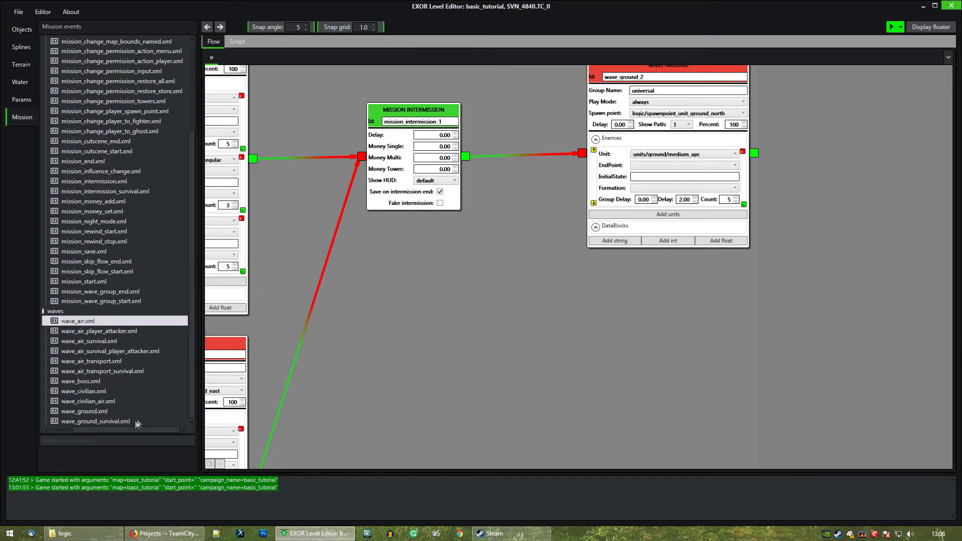
{"action": "left_click_drag", "start_coordinate": [122, 429], "coordinate": [105, 429]}
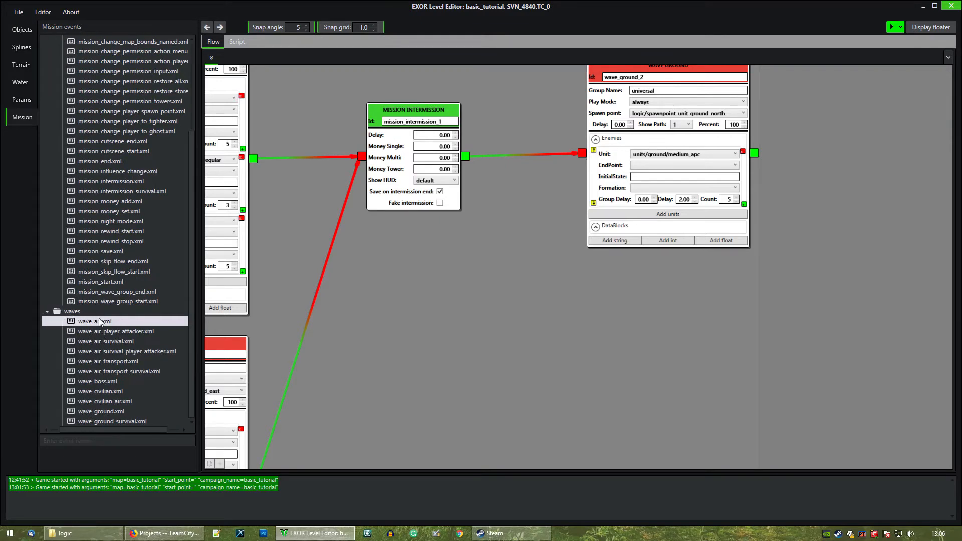
{"action": "left_click", "coordinate": [112, 332]}
{"action": "left_click", "coordinate": [74, 323]}
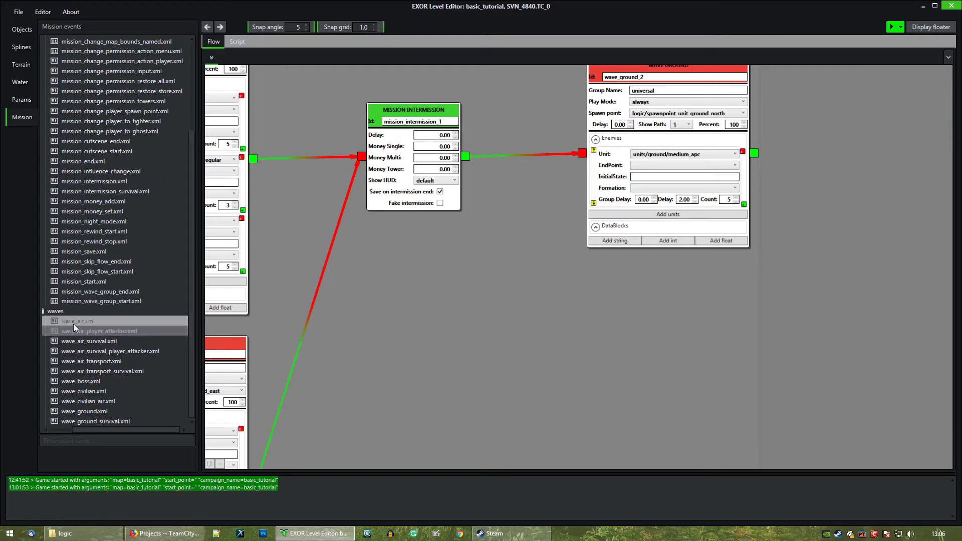
{"action": "left_click_drag", "start_coordinate": [580, 350], "coordinate": [615, 344]}
{"action": "middle_click_drag", "start_coordinate": [552, 326], "coordinate": [448, 297]}
{"action": "left_click_drag", "start_coordinate": [572, 322], "coordinate": [534, 269]}
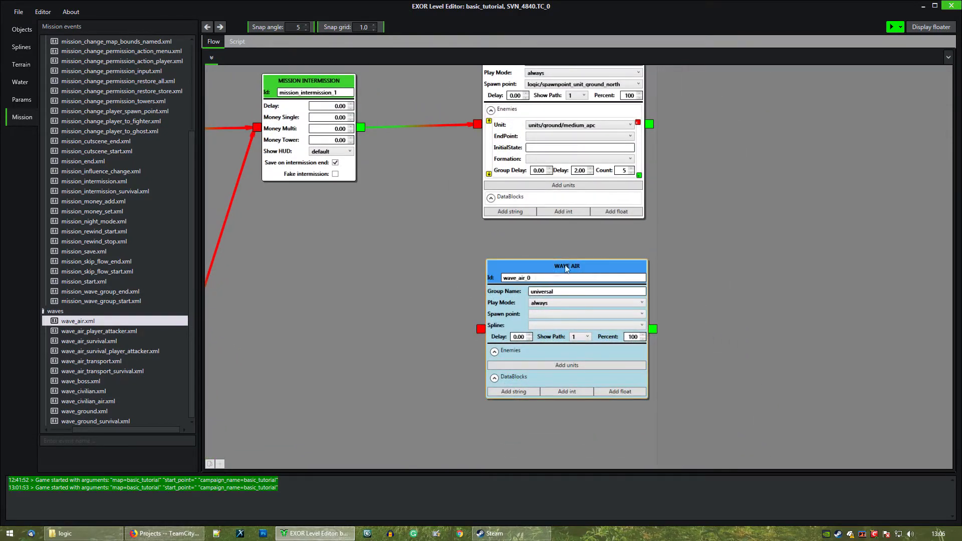
{"action": "middle_click_drag", "start_coordinate": [496, 222], "coordinate": [479, 288]}
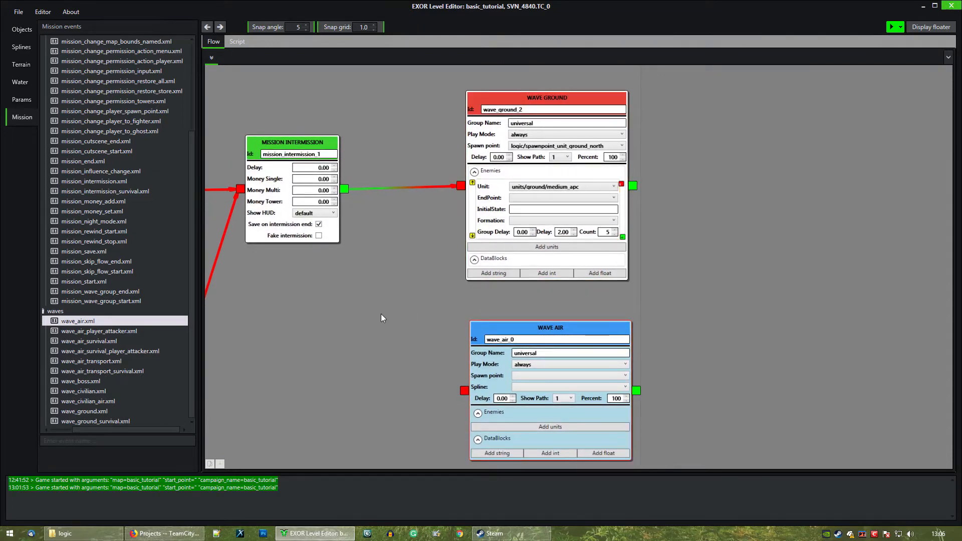
Try to link the output of mission_intermission_1 to the wave_air_0 node
{"action": "scroll", "coordinate": [380, 318], "scroll_direction": "down", "scroll_amount": 5}
{"action": "scroll", "coordinate": [450, 271], "scroll_direction": "up", "scroll_amount": 2}
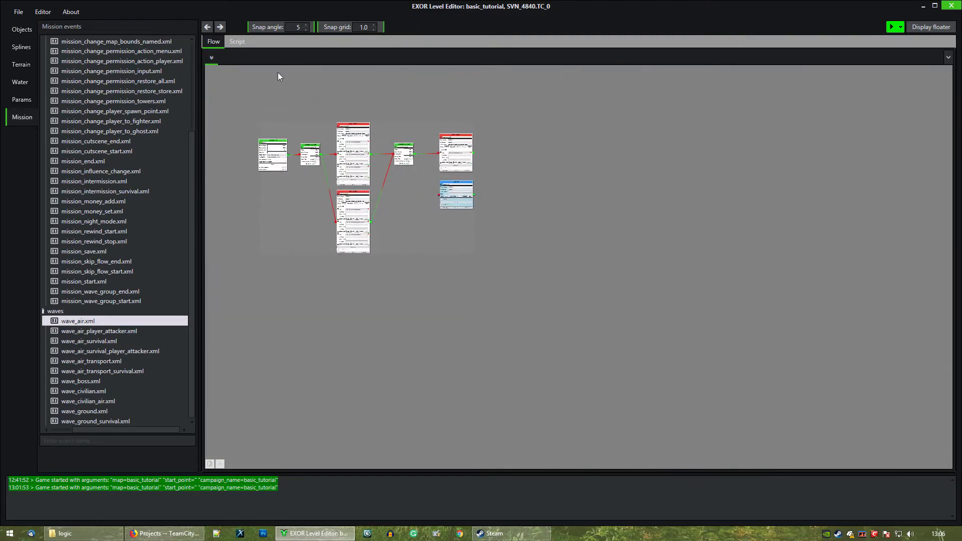
{"action": "scroll", "coordinate": [480, 260], "scroll_direction": "up", "scroll_amount": 4}
{"action": "scroll", "coordinate": [313, 264], "scroll_direction": "up", "scroll_amount": 5}
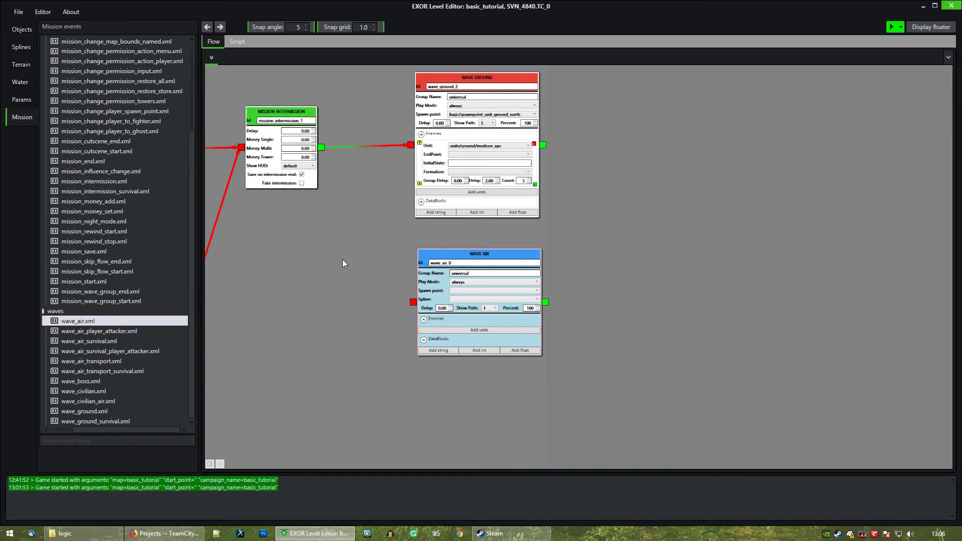
{"action": "left_click_drag", "start_coordinate": [321, 148], "coordinate": [372, 283]}
Set the spawn point of the wave_air_0 node to logic/spawnpoint_unit_air_north
{"action": "scroll", "coordinate": [285, 219], "scroll_direction": "up", "scroll_amount": 1}
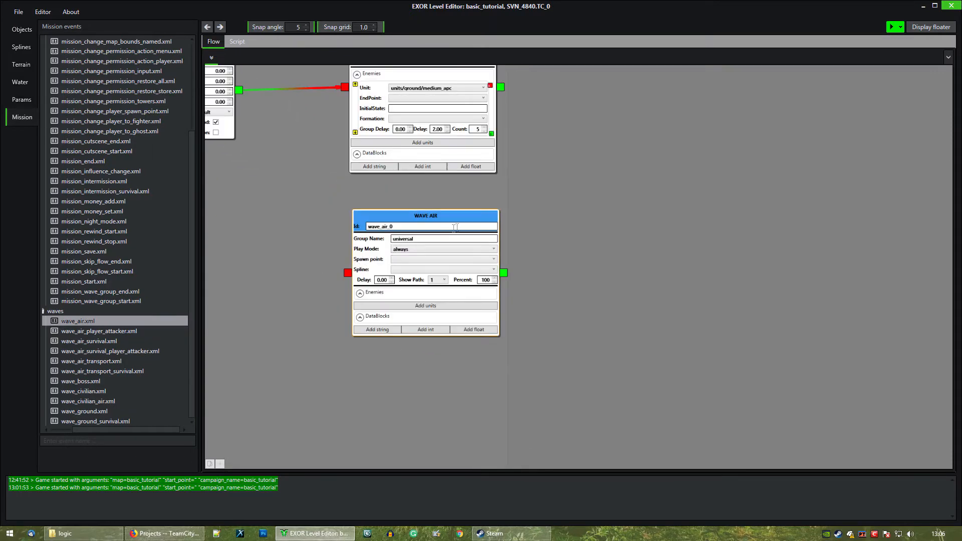
{"action": "left_click", "coordinate": [486, 261]}
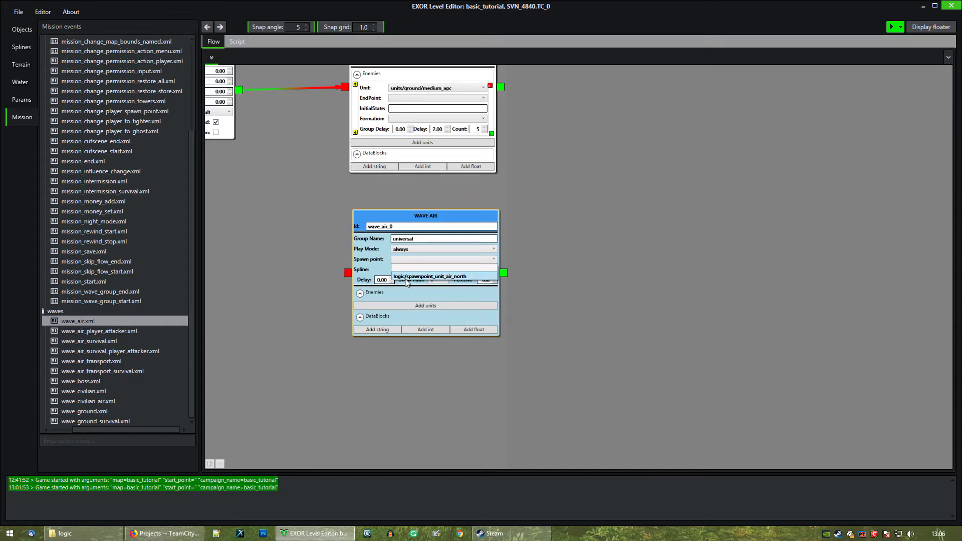
{"action": "left_click", "coordinate": [448, 278]}
{"action": "left_click", "coordinate": [564, 307]}
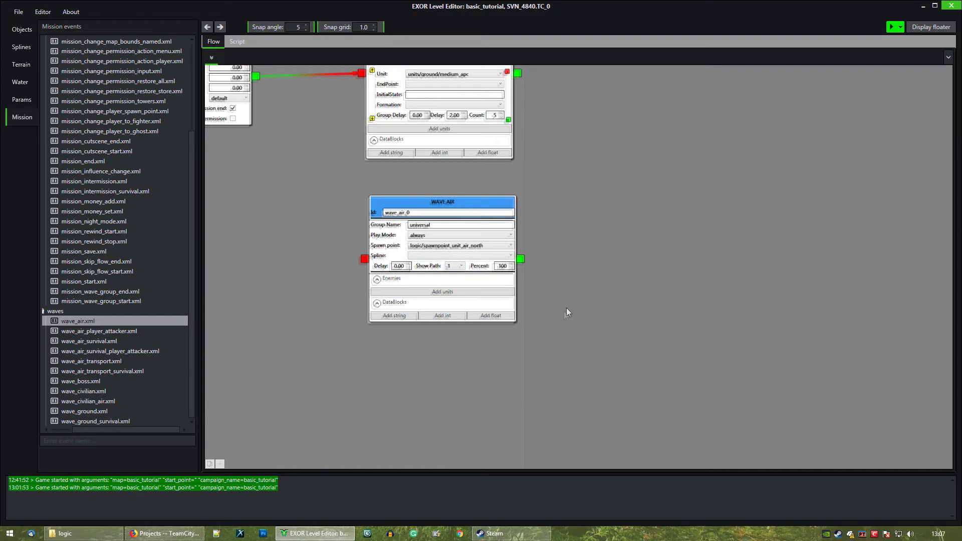
Check which splines are available for the wave_air_0 node
{"action": "scroll", "coordinate": [575, 300], "scroll_direction": "up", "scroll_amount": 1}
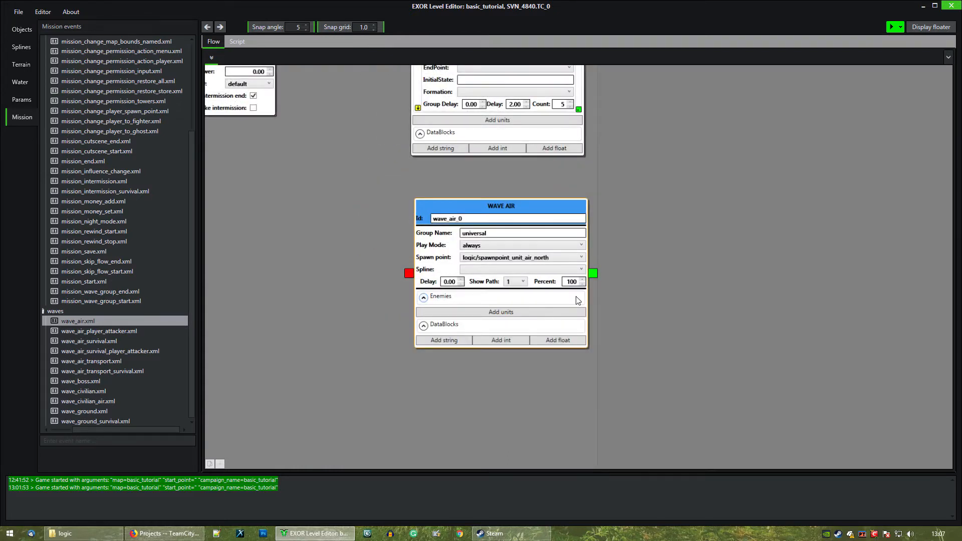
{"action": "left_click", "coordinate": [581, 271]}
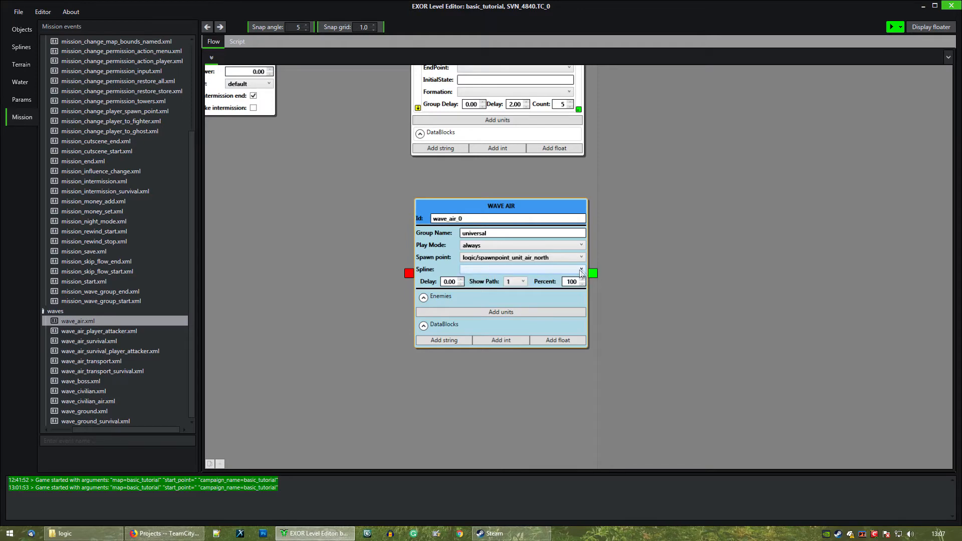
{"action": "left_click", "coordinate": [676, 258]}
{"action": "middle_click_drag", "start_coordinate": [629, 185], "coordinate": [727, 255]}
{"action": "left_click", "coordinate": [668, 341]}
{"action": "left_click", "coordinate": [668, 341]}
{"action": "left_click", "coordinate": [753, 331]}
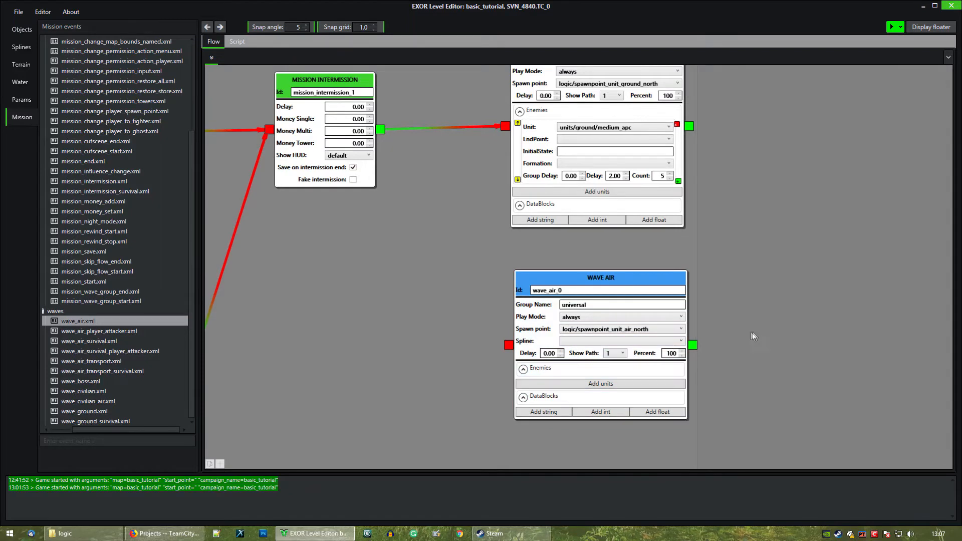
{"action": "scroll", "coordinate": [450, 235], "scroll_direction": "down", "scroll_amount": 2}
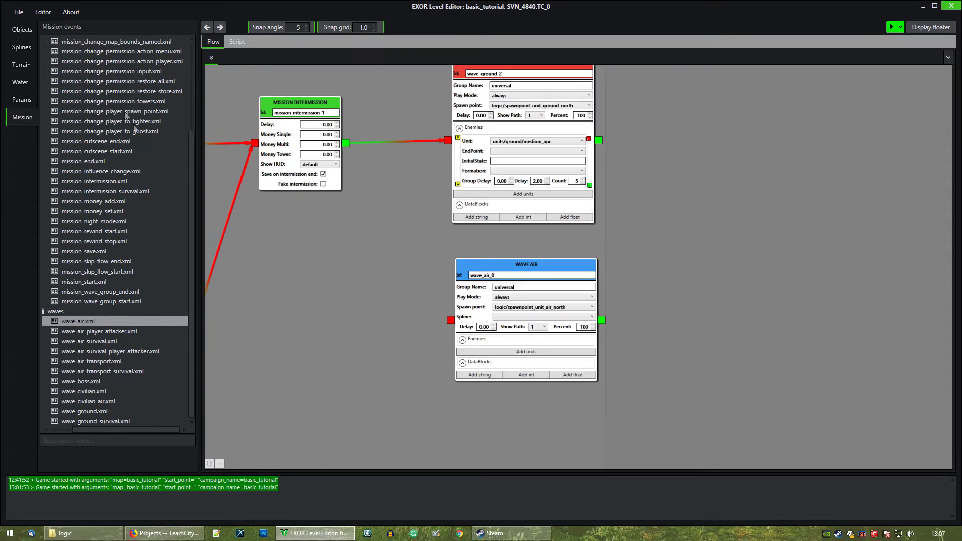
Look over the map and inspect the northern spawn points from which the air path has to start
{"action": "left_click", "coordinate": [20, 50]}
{"action": "middle_click_drag", "start_coordinate": [398, 250], "coordinate": [379, 254]}
{"action": "middle_click_drag", "start_coordinate": [502, 225], "coordinate": [539, 234]}
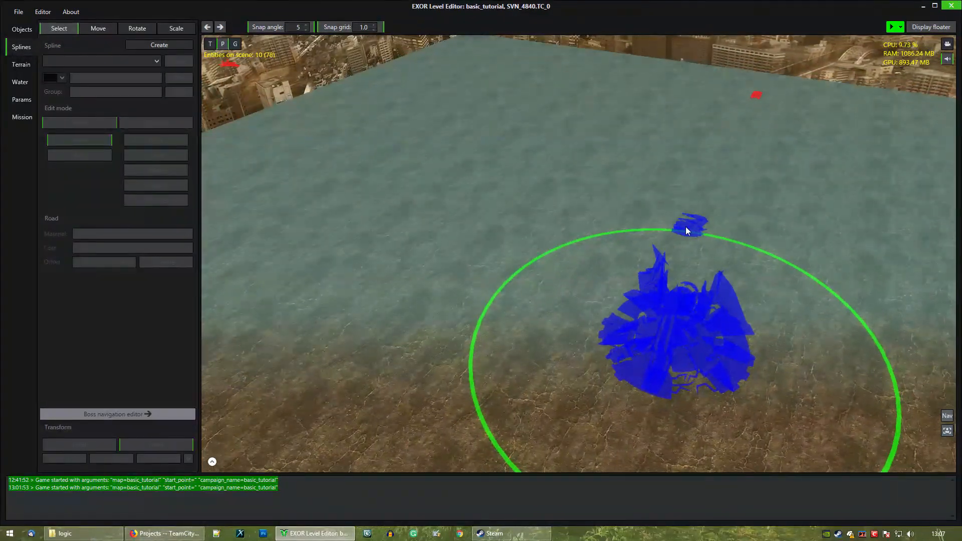
{"action": "middle_click_drag", "start_coordinate": [413, 278], "coordinate": [489, 278]}
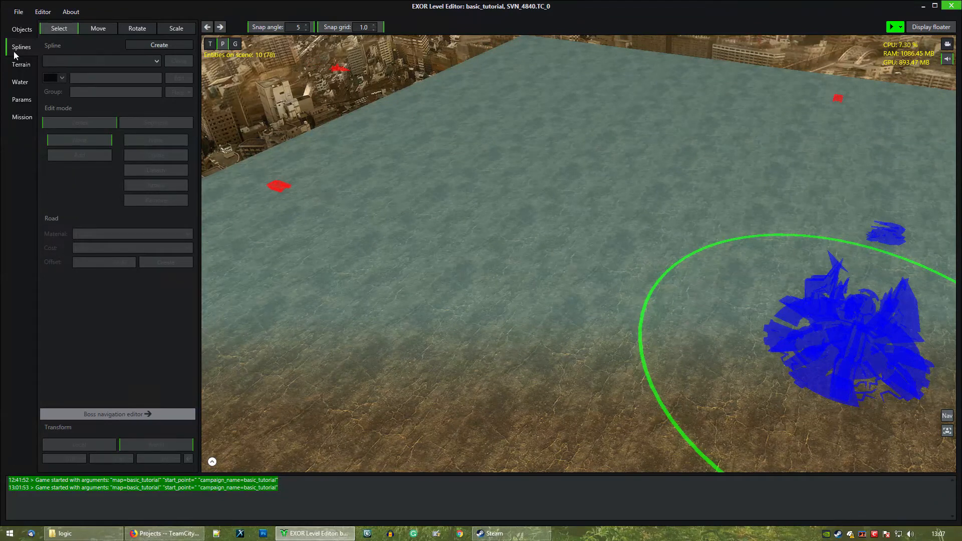
{"action": "left_click", "coordinate": [23, 29]}
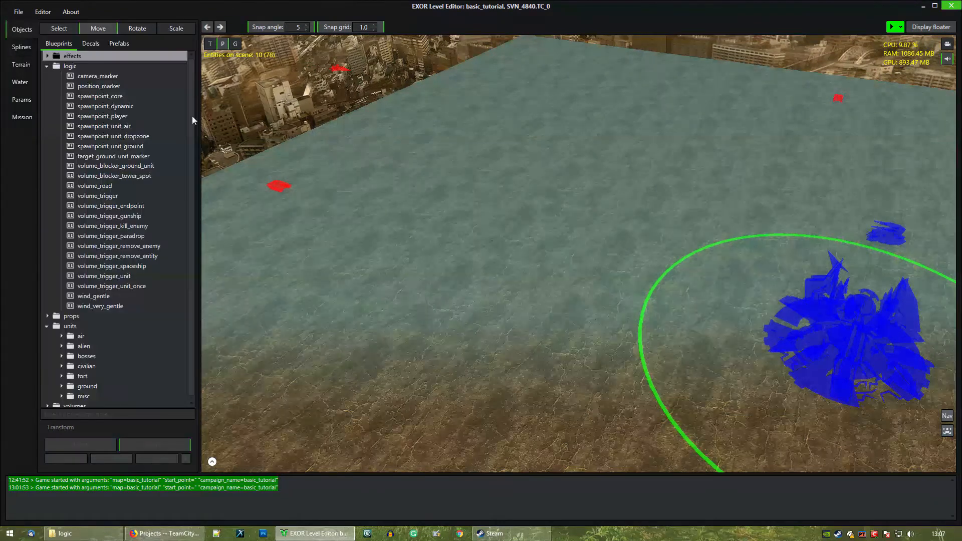
{"action": "left_click", "coordinate": [341, 70]}
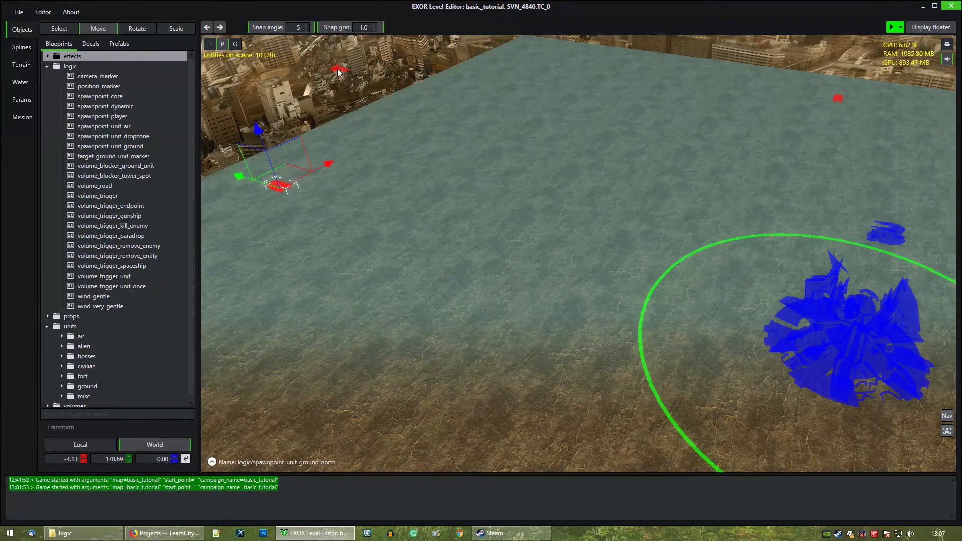
Create a new spline with five vertices curving from the northern spawn points towards the core's green circle, and stop adding vertices
{"action": "left_click", "coordinate": [21, 47]}
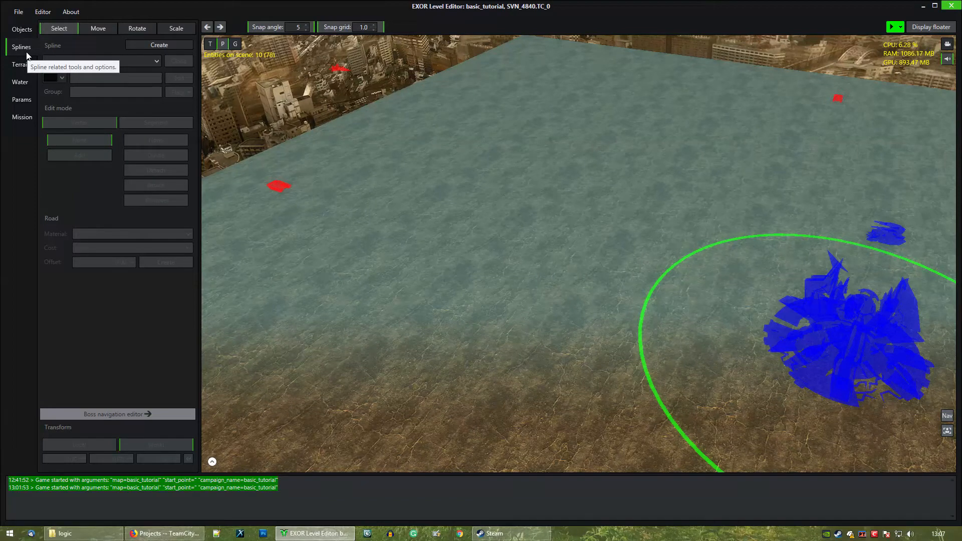
{"action": "middle_click_drag", "start_coordinate": [399, 232], "coordinate": [446, 232]}
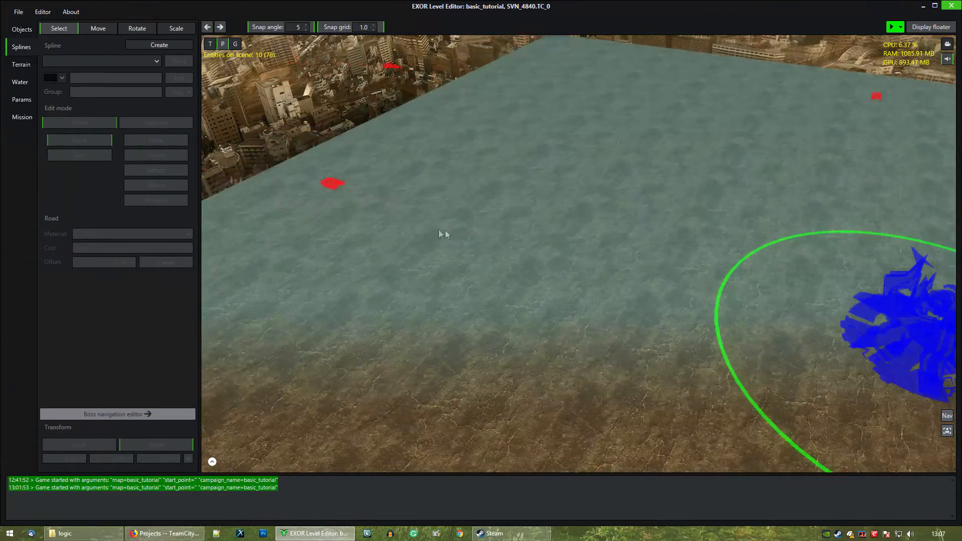
{"action": "middle_click_drag", "start_coordinate": [538, 138], "coordinate": [467, 228]}
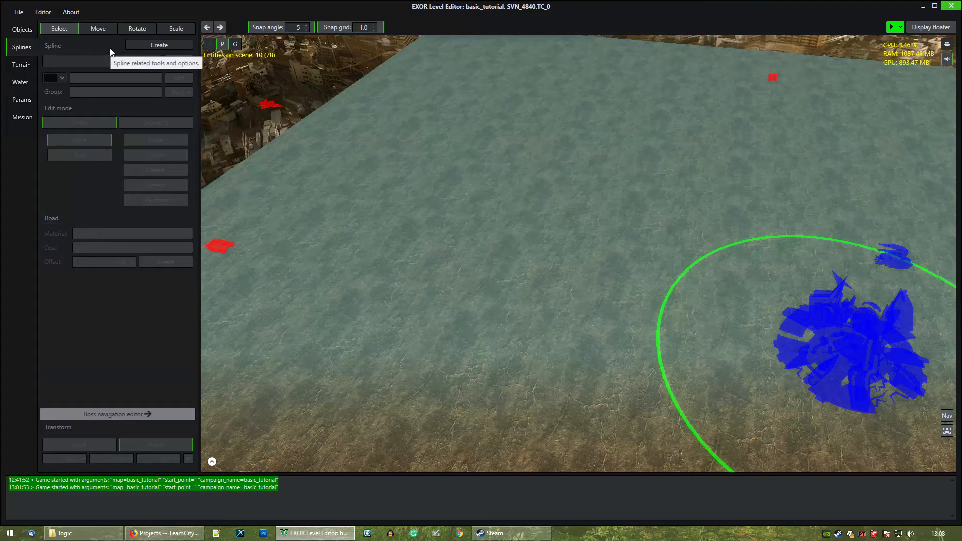
{"action": "left_click", "coordinate": [163, 46]}
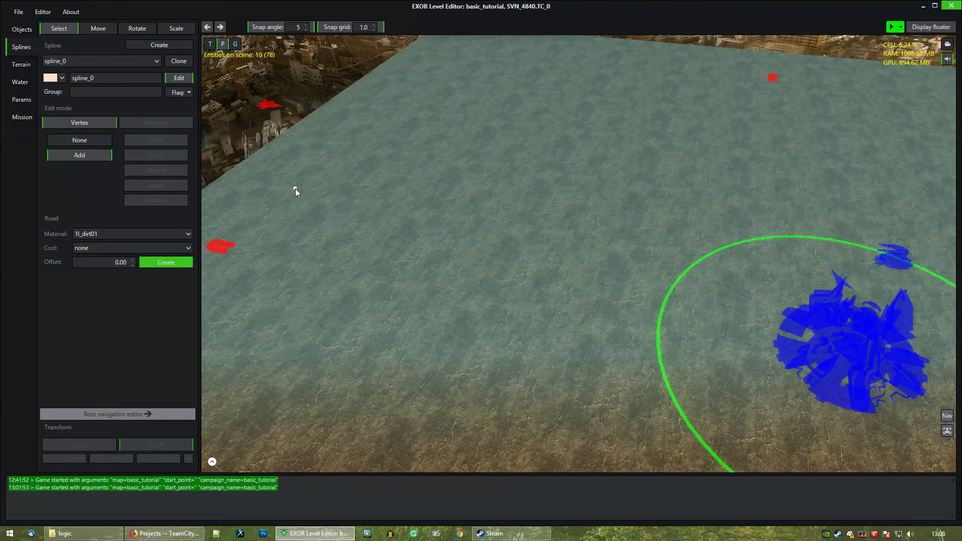
{"action": "left_click", "coordinate": [438, 193]}
{"action": "left_click", "coordinate": [552, 146]}
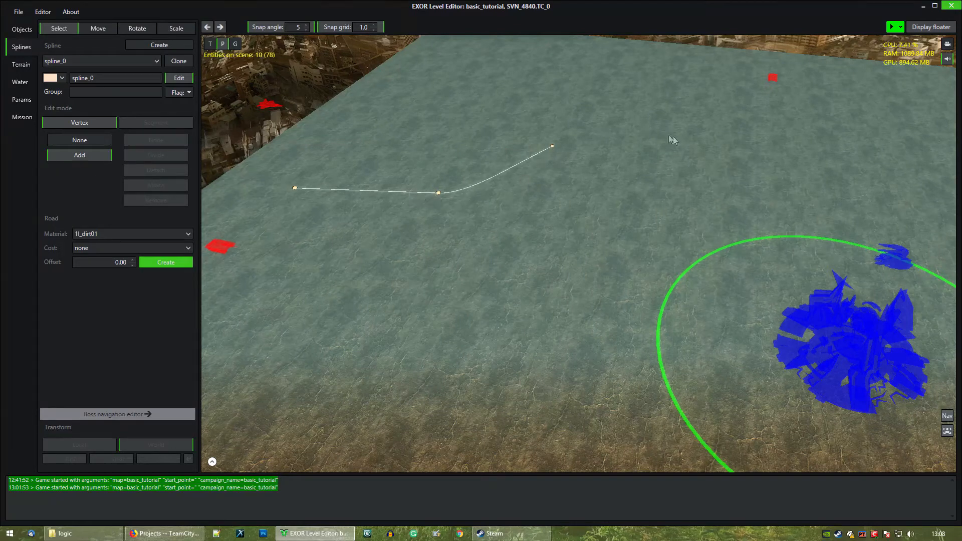
{"action": "left_click", "coordinate": [696, 135]}
{"action": "left_click", "coordinate": [764, 212]}
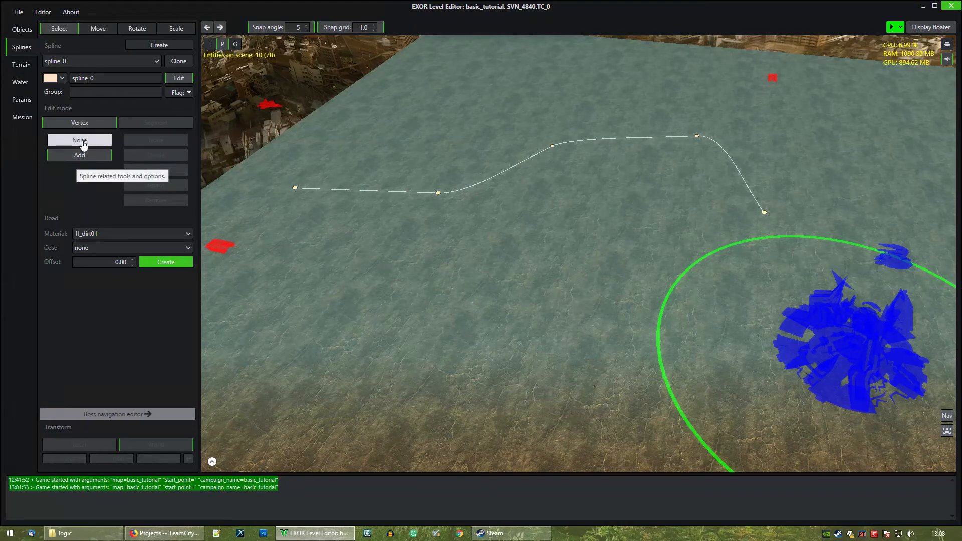
{"action": "right_click", "coordinate": [588, 225]}
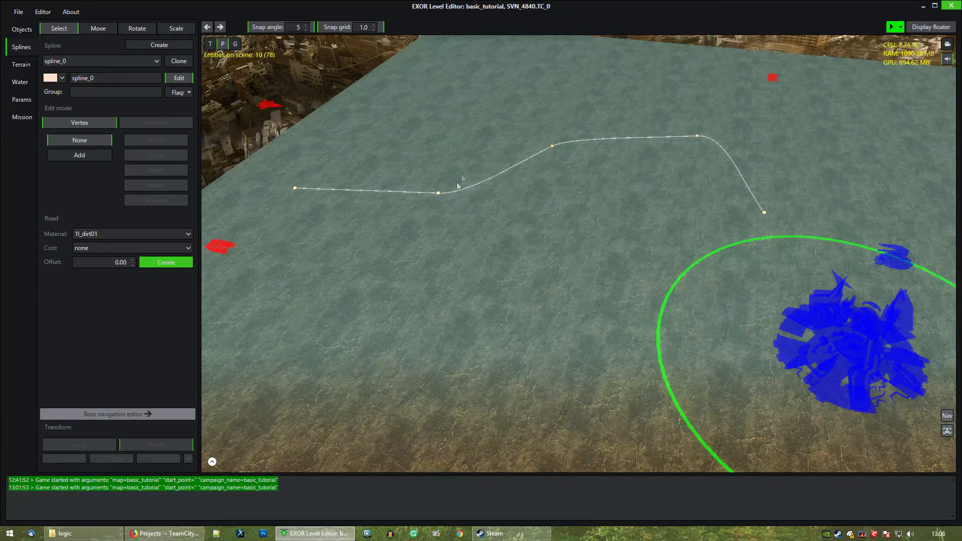
Select individual vertices of the new spline and examine their tangent handles along the path
{"action": "left_click_drag", "start_coordinate": [406, 230], "coordinate": [406, 231]}
{"action": "left_click_drag", "start_coordinate": [537, 139], "coordinate": [587, 194]}
{"action": "left_click_drag", "start_coordinate": [684, 118], "coordinate": [802, 249]}
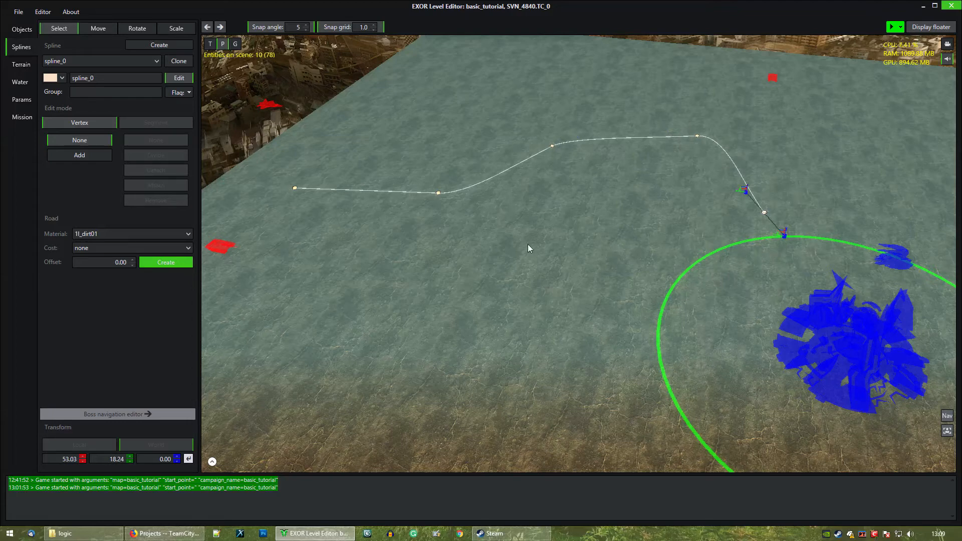
{"action": "left_click_drag", "start_coordinate": [473, 230], "coordinate": [394, 162]}
{"action": "left_click", "coordinate": [504, 243]}
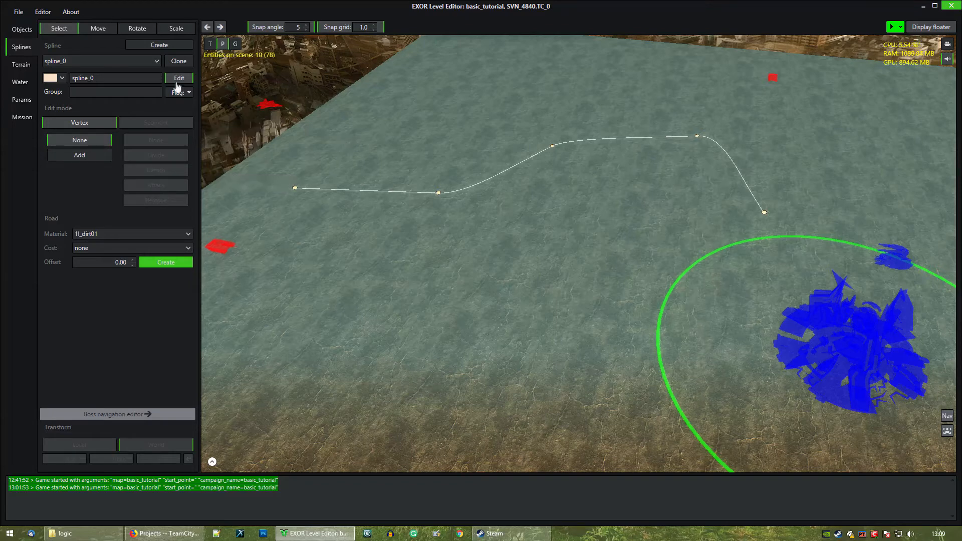
{"action": "middle_click_drag", "start_coordinate": [553, 187], "coordinate": [505, 149]}
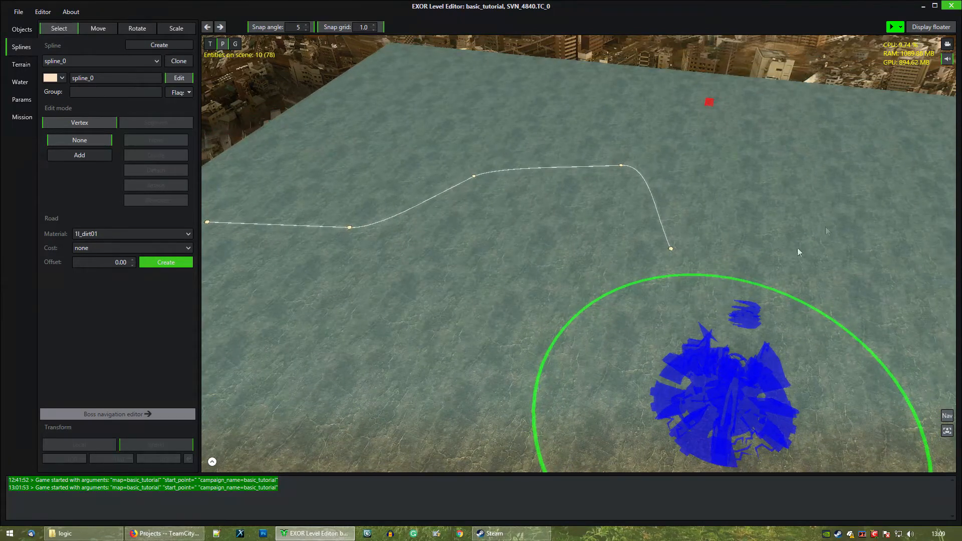
{"action": "middle_click_drag", "start_coordinate": [353, 205], "coordinate": [451, 186]}
{"action": "middle_click_drag", "start_coordinate": [621, 179], "coordinate": [568, 184]}
{"action": "left_click", "coordinate": [630, 158]}
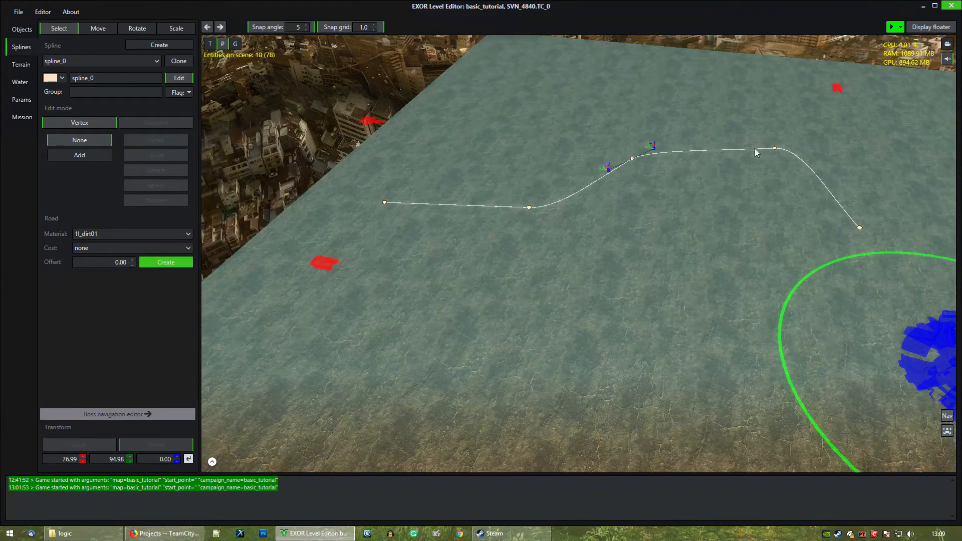
{"action": "left_click", "coordinate": [774, 149]}
{"action": "middle_click_drag", "start_coordinate": [782, 171], "coordinate": [617, 206]}
{"action": "left_click_drag", "start_coordinate": [642, 201], "coordinate": [775, 260]}
{"action": "middle_click_drag", "start_coordinate": [508, 211], "coordinate": [656, 207]}
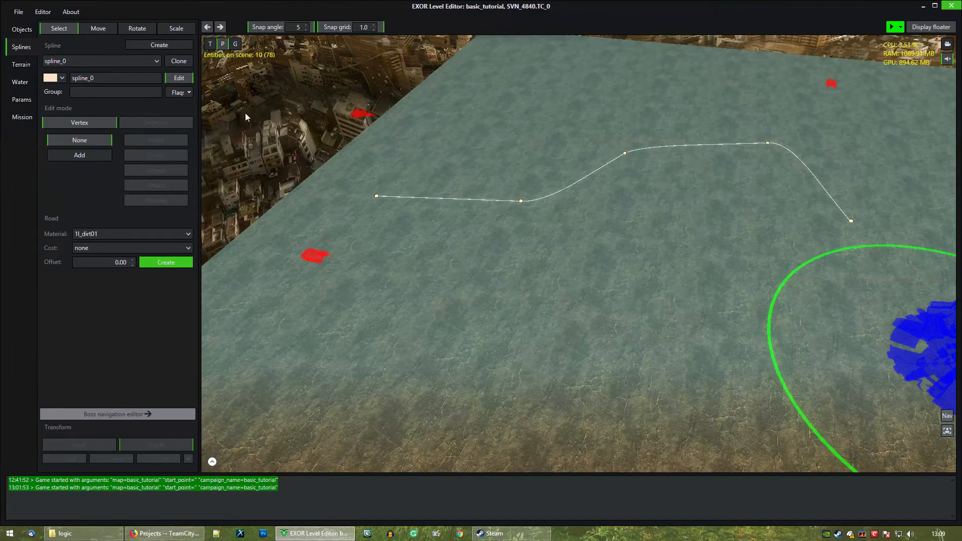
Rename the spline as spline_airpath_north, leave its edit mode and deselect it
{"action": "left_click", "coordinate": [103, 78]}
{"action": "type", "text": "airpath_north"}
{"action": "left_click", "coordinate": [136, 92]}
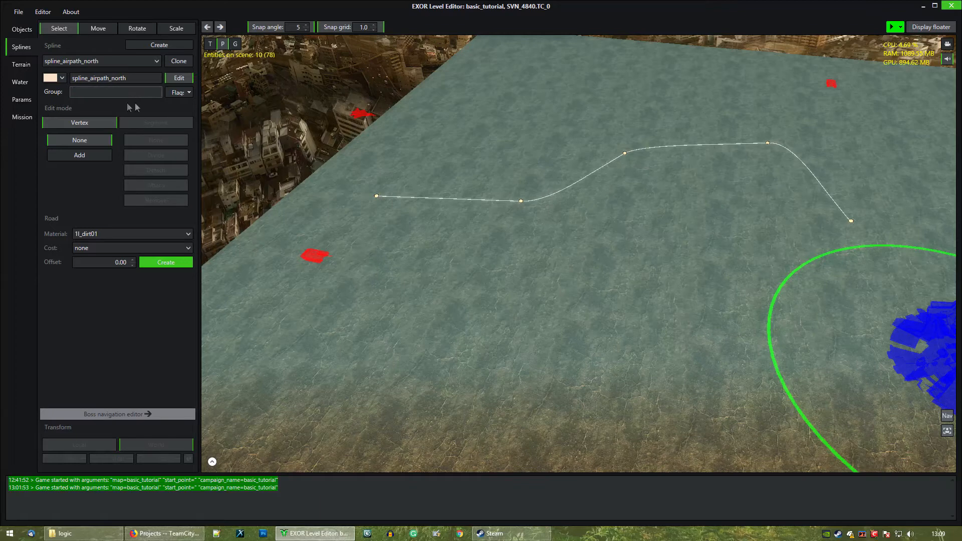
{"action": "left_click", "coordinate": [178, 78]}
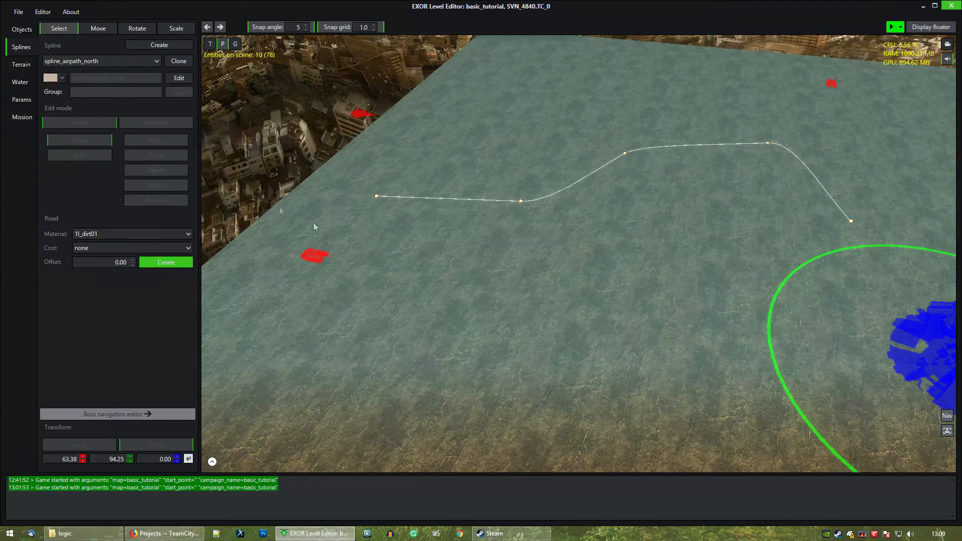
{"action": "left_click", "coordinate": [423, 277]}
{"action": "key", "text": "d"}
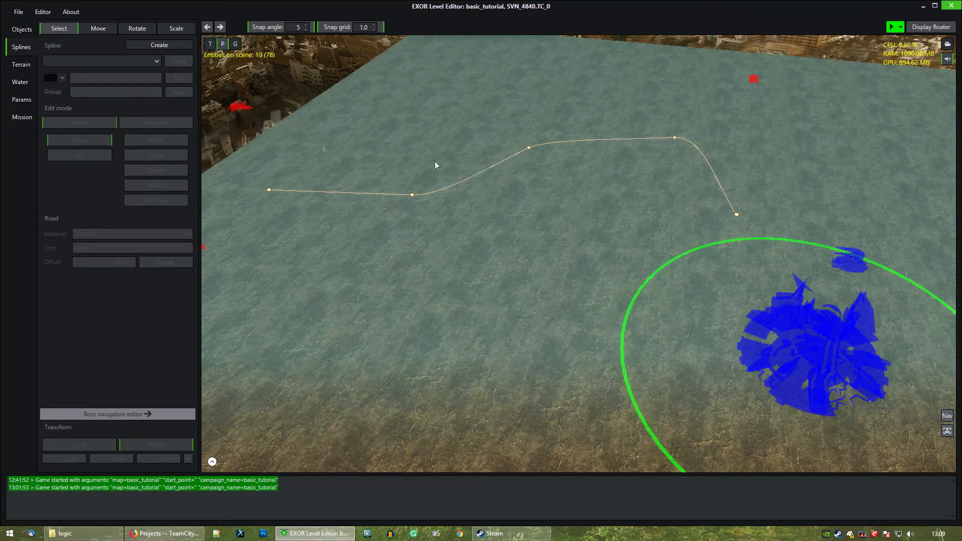
{"action": "left_click", "coordinate": [559, 143]}
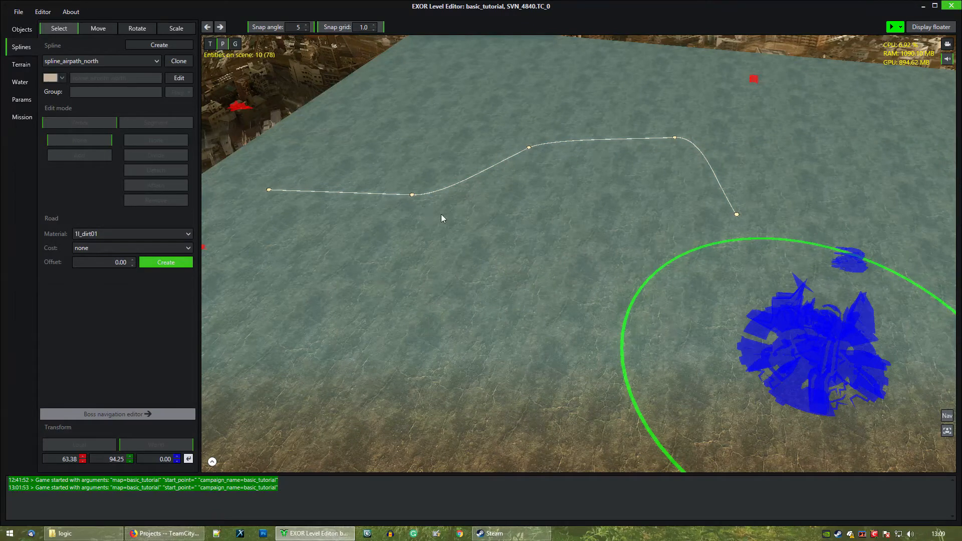
{"action": "middle_click_drag", "start_coordinate": [433, 218], "coordinate": [474, 216]}
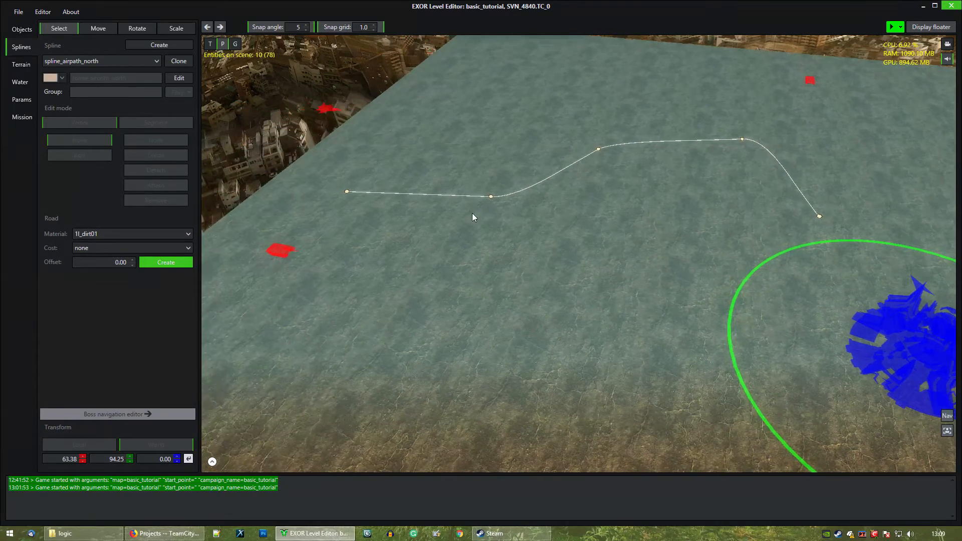
{"action": "left_click", "coordinate": [100, 28]}
{"action": "left_click", "coordinate": [137, 28]}
{"action": "left_click", "coordinate": [61, 30]}
{"action": "left_click", "coordinate": [569, 288]}
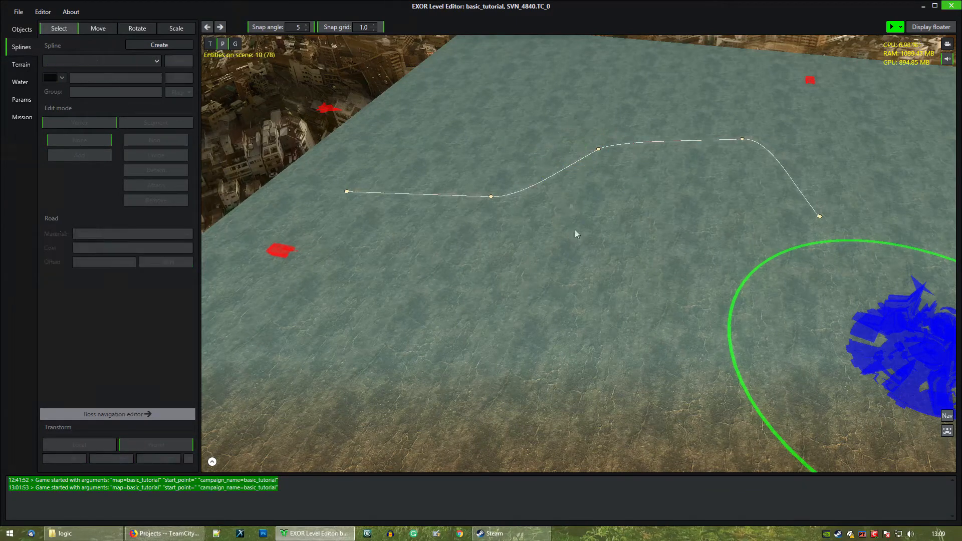
Select spline_airpath_north with the Move tool and raise the whole spline to a height of 30.00
{"action": "left_click", "coordinate": [600, 149]}
{"action": "middle_click_drag", "start_coordinate": [635, 198], "coordinate": [611, 254]}
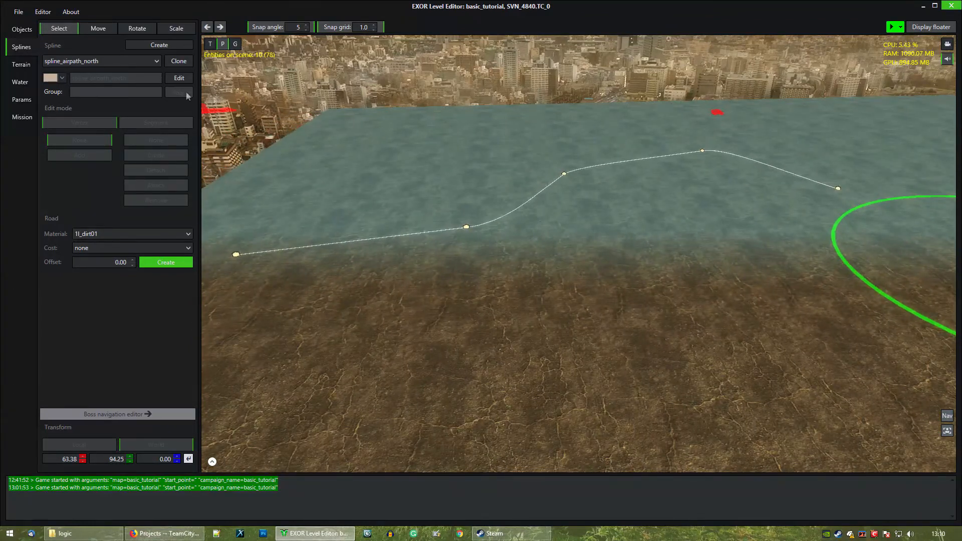
{"action": "left_click", "coordinate": [100, 29]}
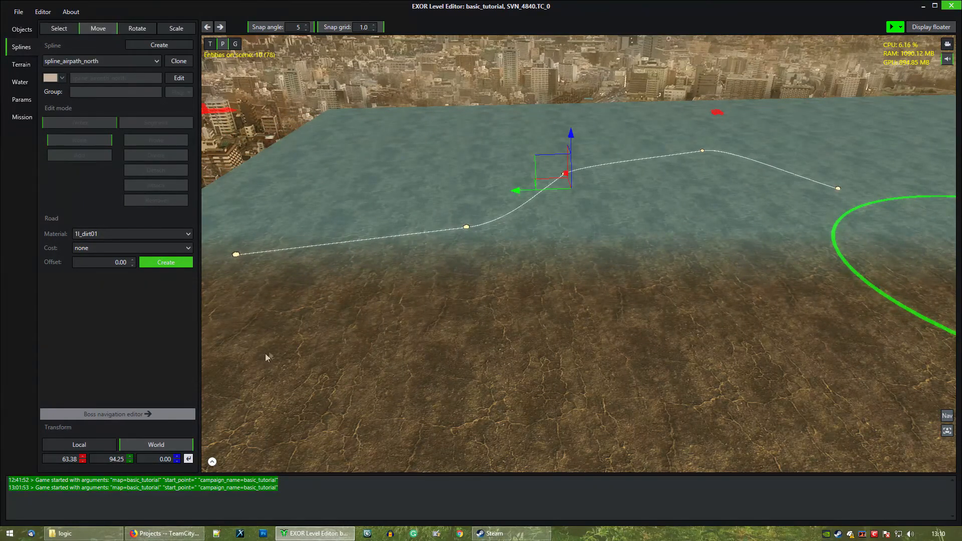
{"action": "left_click_drag", "start_coordinate": [177, 459], "coordinate": [177, 459]}
{"action": "middle_click_drag", "start_coordinate": [494, 233], "coordinate": [397, 248]}
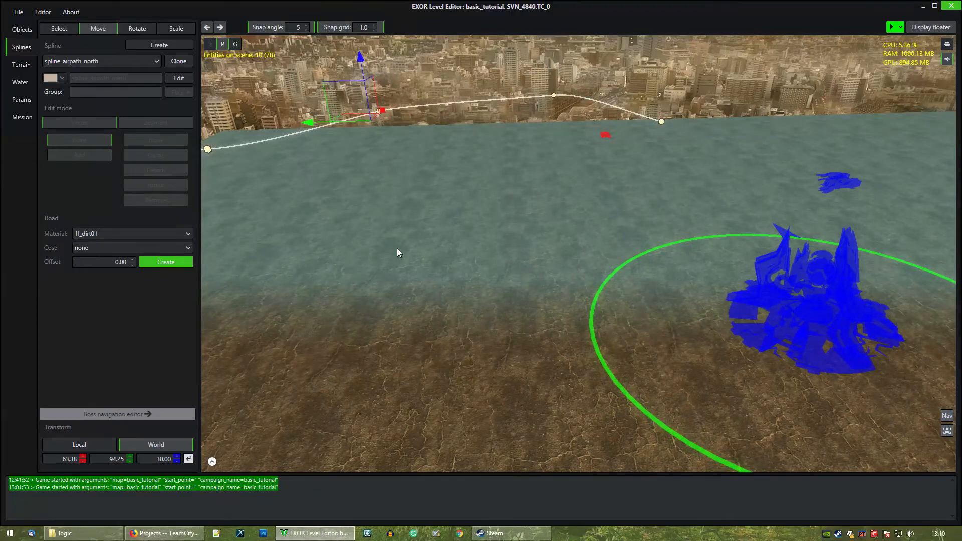
{"action": "mouse_move", "coordinate": [462, 250]}
{"action": "middle_mouse_down"}
{"action": "mouse_move", "coordinate": [408, 255]}
{"action": "mouse_move", "coordinate": [434, 261]}
{"action": "mouse_move", "coordinate": [476, 248]}
{"action": "middle_mouse_up"}
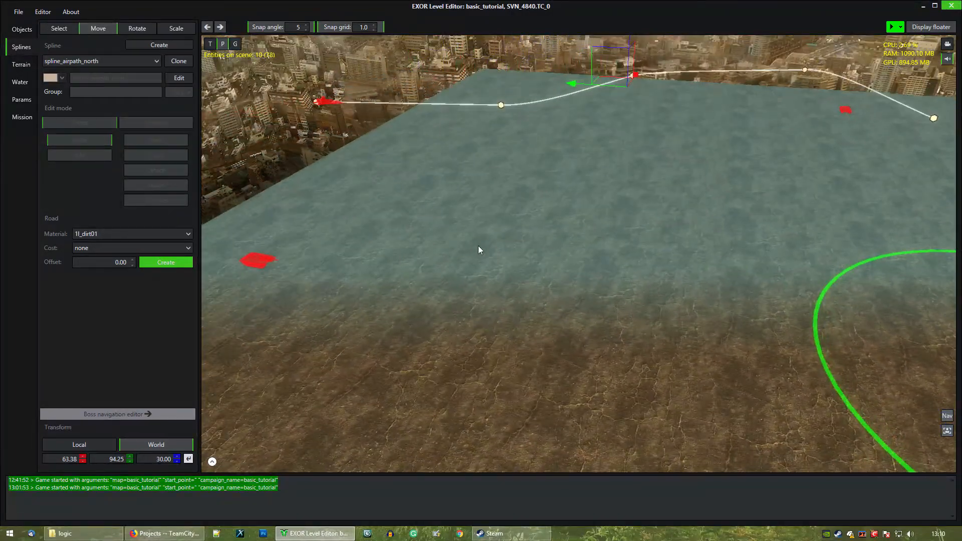
{"action": "middle_click_drag", "start_coordinate": [626, 242], "coordinate": [515, 252]}
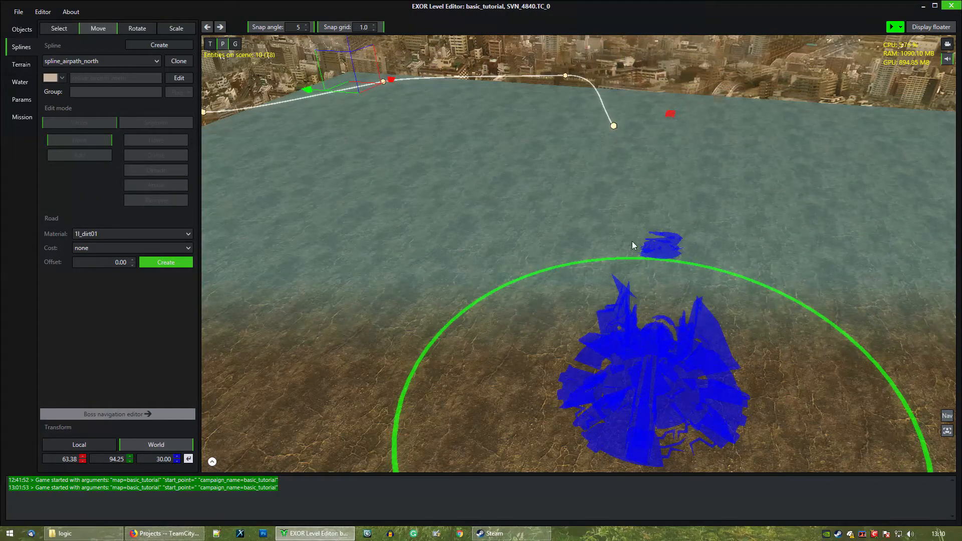
{"action": "middle_click_drag", "start_coordinate": [386, 189], "coordinate": [436, 170]}
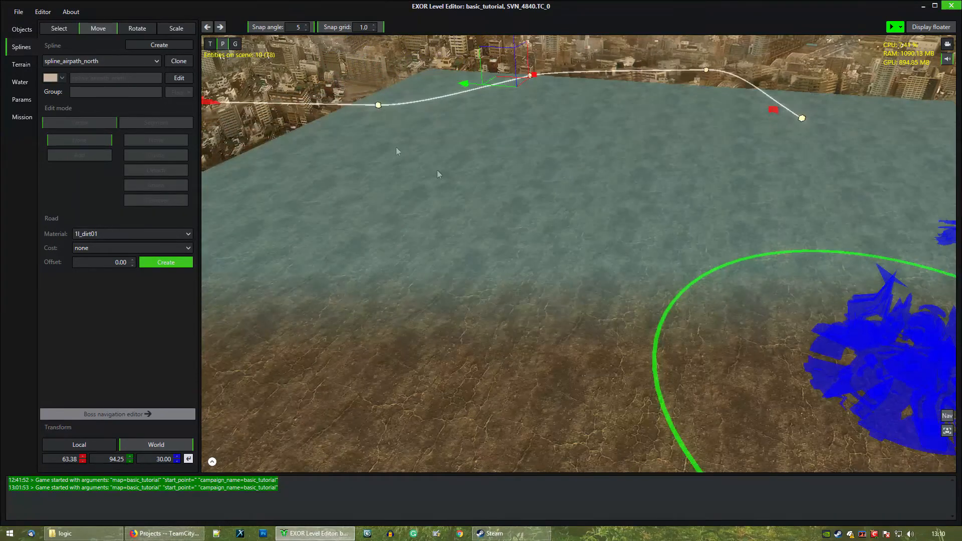
Start editing spline_airpath_north and move its first vertex over the air spawn point at the far edge of the map
{"action": "middle_click_drag", "start_coordinate": [352, 200], "coordinate": [366, 224]}
{"action": "middle_click_drag", "start_coordinate": [500, 239], "coordinate": [489, 260], "text": "alt"}
{"action": "middle_click_drag", "start_coordinate": [582, 248], "coordinate": [559, 269]}
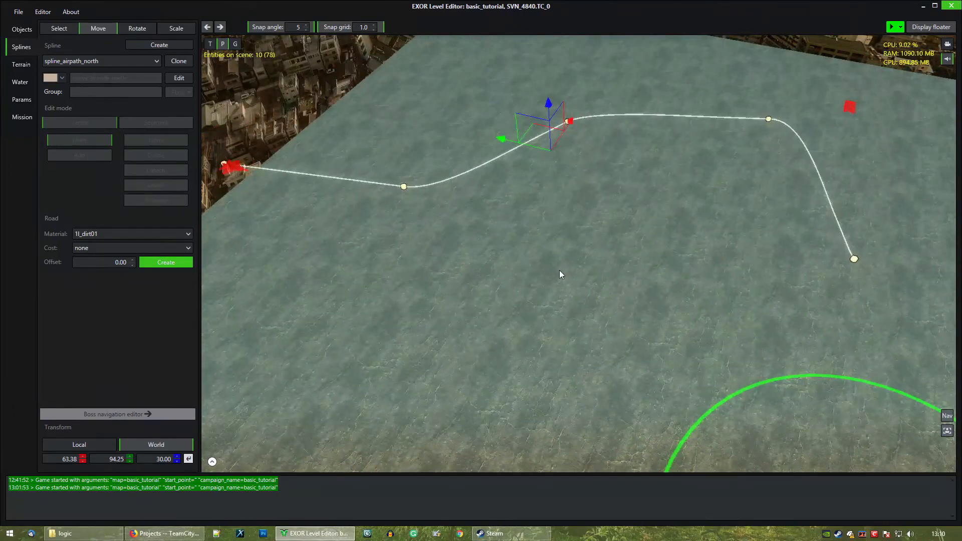
{"action": "mouse_move", "coordinate": [616, 265]}
{"action": "middle_mouse_down", "text": "alt"}
{"action": "mouse_move", "coordinate": [510, 253]}
{"action": "mouse_move", "coordinate": [661, 257]}
{"action": "mouse_move", "coordinate": [629, 279]}
{"action": "mouse_move", "coordinate": [563, 279]}
{"action": "mouse_move", "coordinate": [616, 272]}
{"action": "mouse_move", "coordinate": [606, 272]}
{"action": "middle_mouse_up", "text": "alt"}
{"action": "middle_click_drag", "start_coordinate": [693, 281], "coordinate": [657, 279], "text": "alt"}
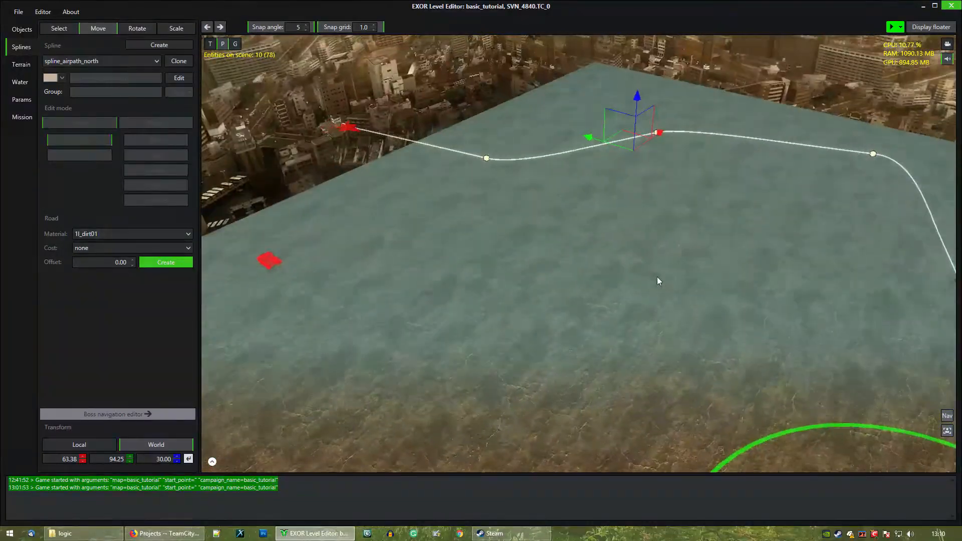
{"action": "left_click", "coordinate": [179, 78]}
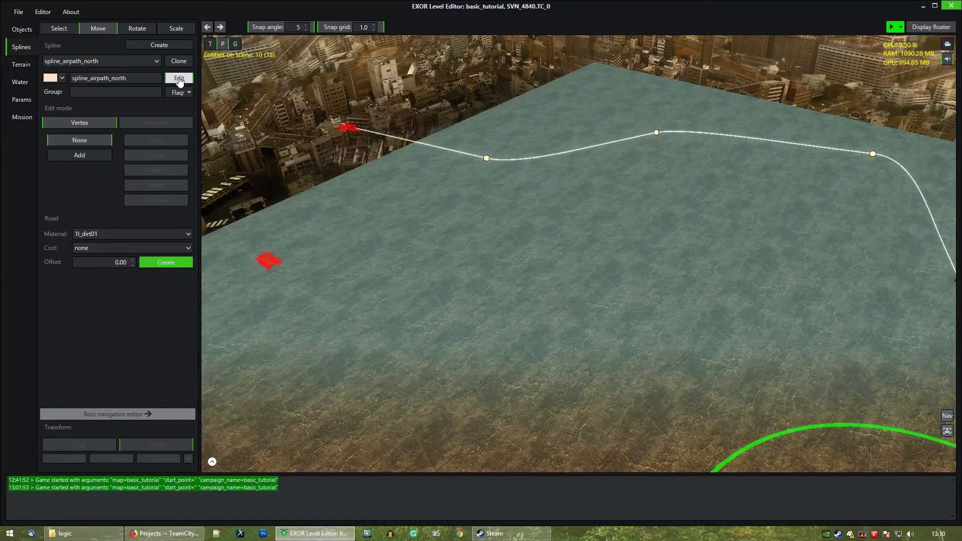
{"action": "middle_click_drag", "start_coordinate": [404, 226], "coordinate": [460, 240], "text": "alt"}
{"action": "left_click_drag", "start_coordinate": [491, 140], "coordinate": [410, 197]}
{"action": "mouse_move", "coordinate": [458, 218]}
{"action": "middle_mouse_down"}
{"action": "mouse_move", "coordinate": [467, 231]}
{"action": "mouse_move", "coordinate": [460, 222]}
{"action": "middle_mouse_up"}
{"action": "scroll", "coordinate": [467, 230], "scroll_direction": "up", "scroll_amount": 3}
{"action": "mouse_move", "coordinate": [430, 161]}
{"action": "left_mouse_down"}
{"action": "mouse_move", "coordinate": [453, 229]}
{"action": "mouse_move", "coordinate": [463, 188]}
{"action": "mouse_move", "coordinate": [442, 173]}
{"action": "left_mouse_up"}
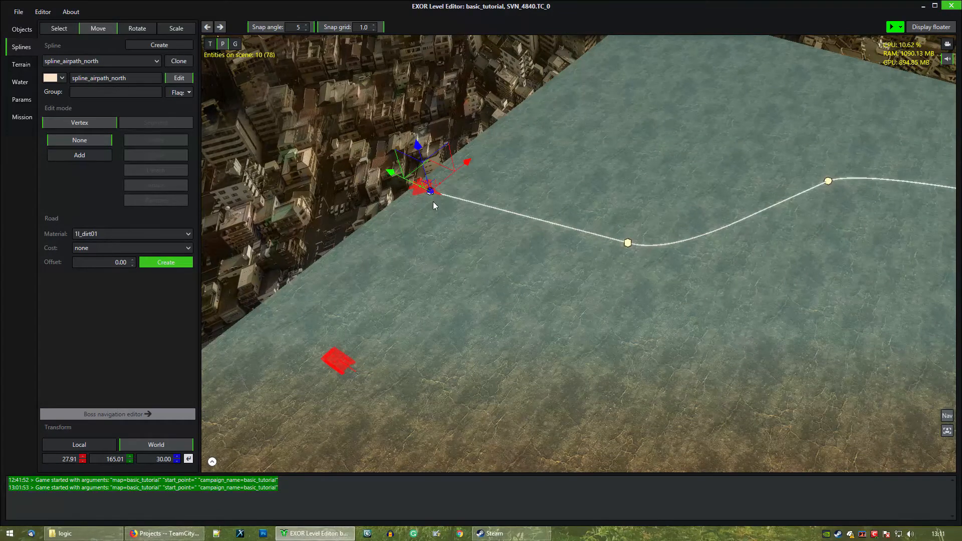
Try moving the first vertex away from the air spawn point to about 63.66, 150.09, and return it over the spawn point
{"action": "middle_click_drag", "start_coordinate": [759, 256], "coordinate": [636, 203]}
{"action": "scroll", "coordinate": [579, 185], "scroll_direction": "down", "scroll_amount": 2}
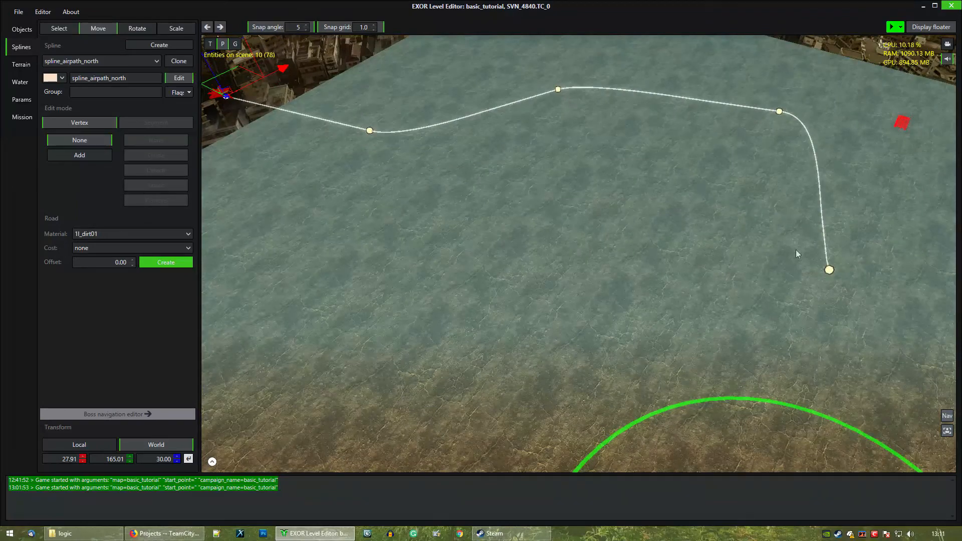
{"action": "middle_click_drag", "start_coordinate": [314, 188], "coordinate": [400, 220]}
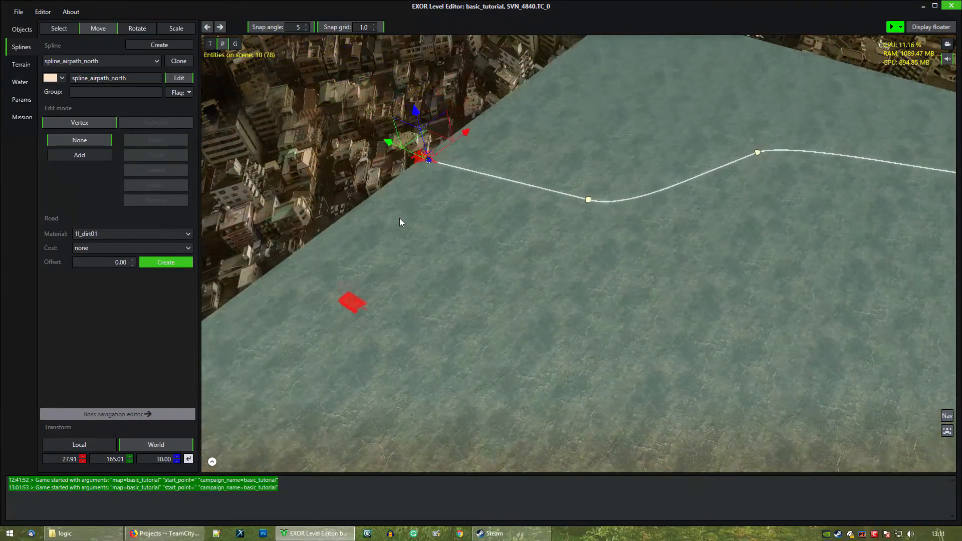
{"action": "scroll", "coordinate": [399, 220], "scroll_direction": "up", "scroll_amount": 2}
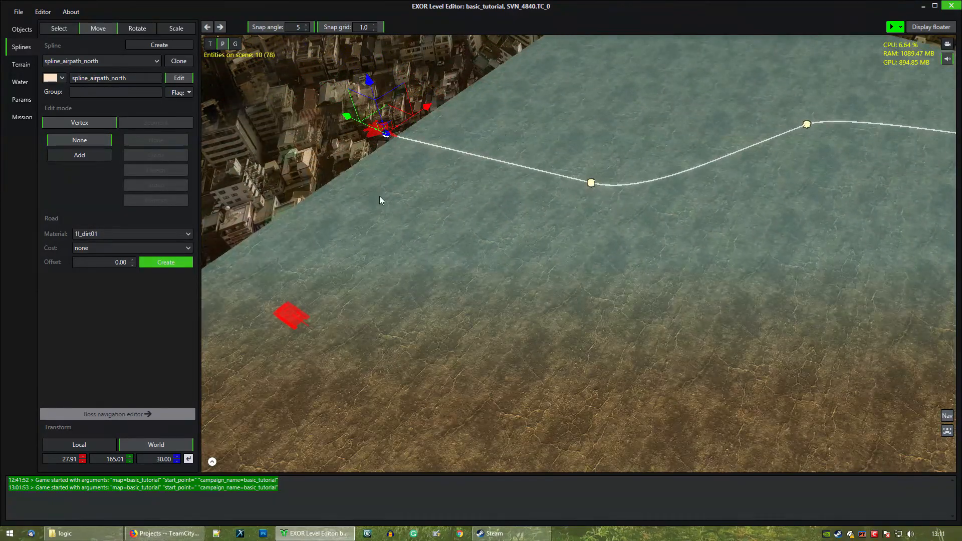
{"action": "left_click_drag", "start_coordinate": [401, 120], "coordinate": [555, 59]}
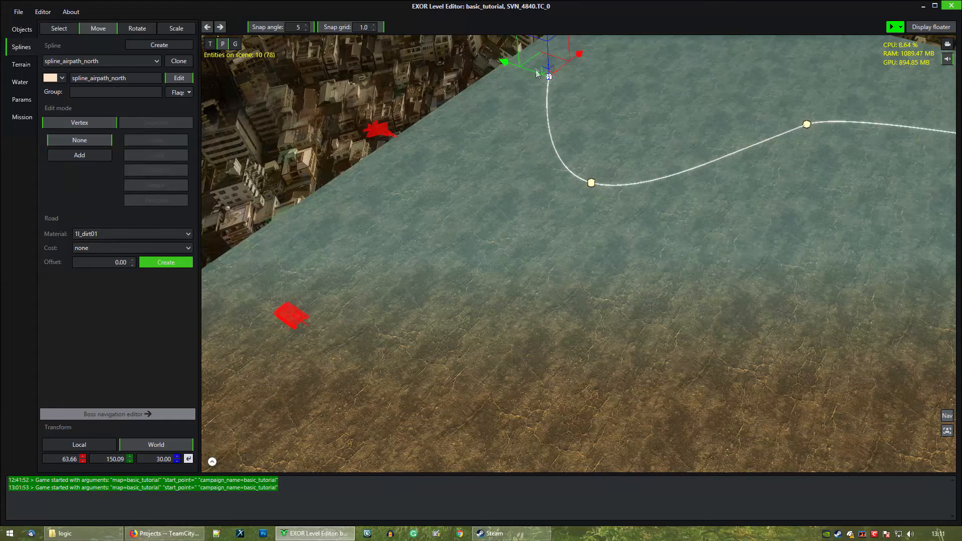
{"action": "left_click_drag", "start_coordinate": [543, 61], "coordinate": [385, 118]}
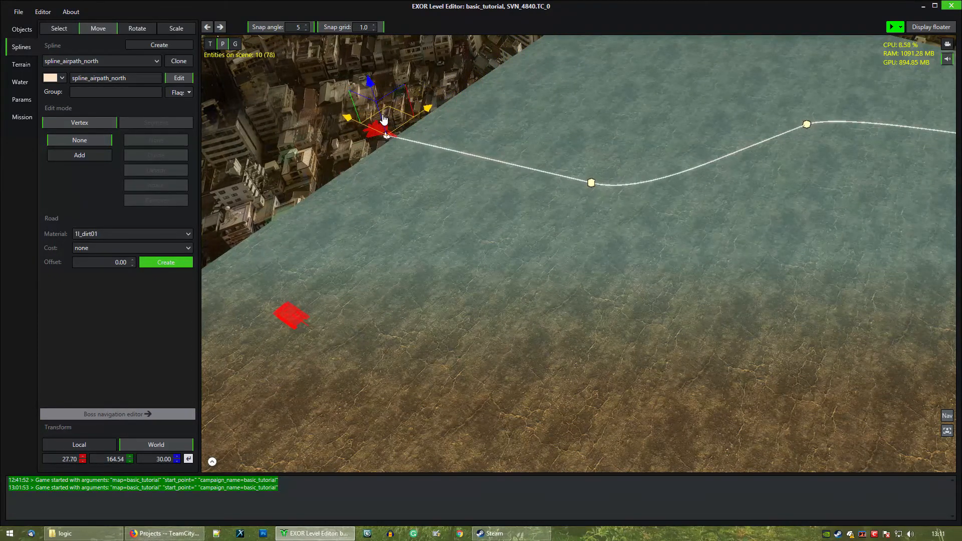
Move the spline's second vertex to about 24.79, 107.35 and lengthen its tangent handles for a wider bend
{"action": "left_click_drag", "start_coordinate": [626, 137], "coordinate": [503, 263]}
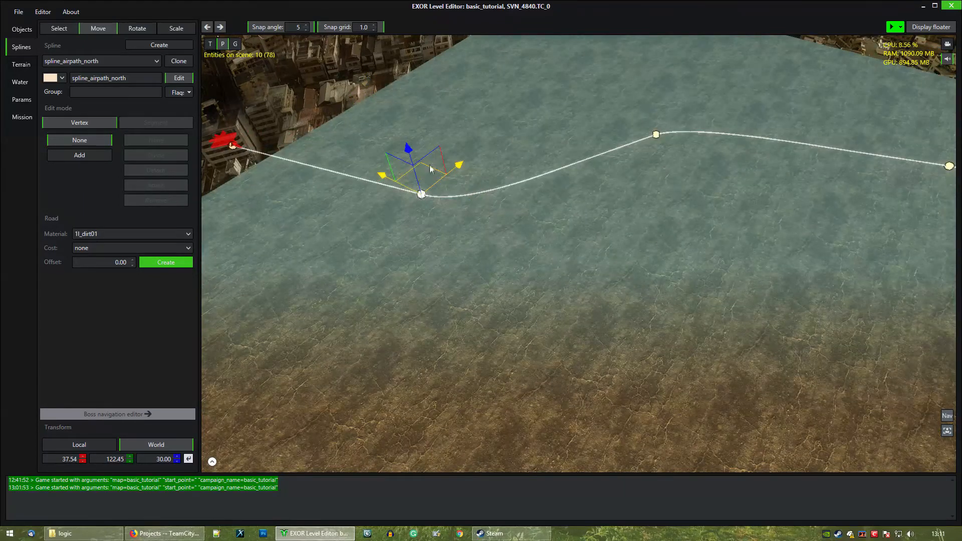
{"action": "left_click_drag", "start_coordinate": [432, 162], "coordinate": [446, 242]}
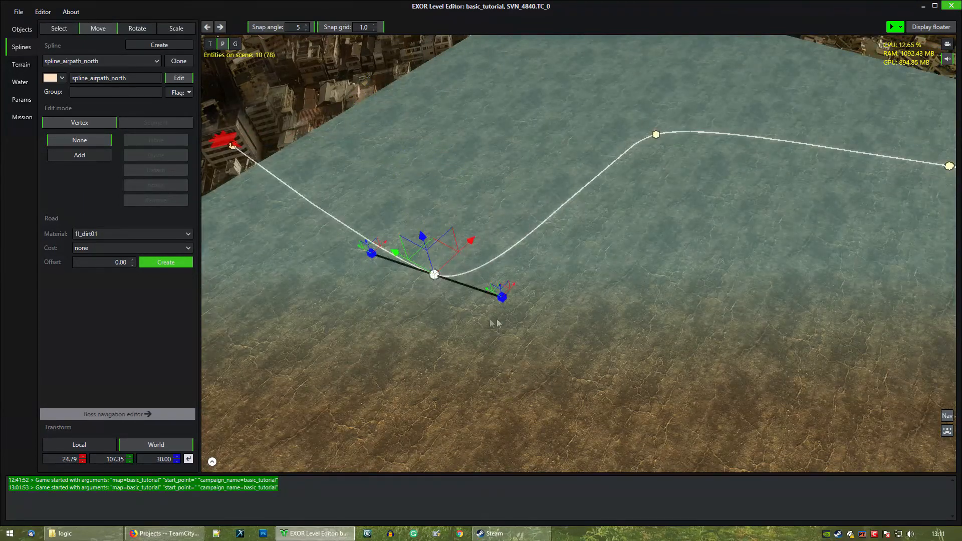
{"action": "left_click_drag", "start_coordinate": [420, 282], "coordinate": [604, 240]}
Lengthen the tangent handles of the spline's third vertex so the path curves smoothly through it
{"action": "middle_click_drag", "start_coordinate": [691, 258], "coordinate": [500, 183]}
{"action": "left_click_drag", "start_coordinate": [492, 176], "coordinate": [346, 283]}
{"action": "left_click_drag", "start_coordinate": [425, 203], "coordinate": [598, 174]}
{"action": "right_click_drag", "start_coordinate": [598, 174], "coordinate": [539, 236]}
{"action": "middle_click_drag", "start_coordinate": [539, 235], "coordinate": [526, 215]}
{"action": "scroll", "coordinate": [546, 220], "scroll_direction": "down", "scroll_amount": 3}
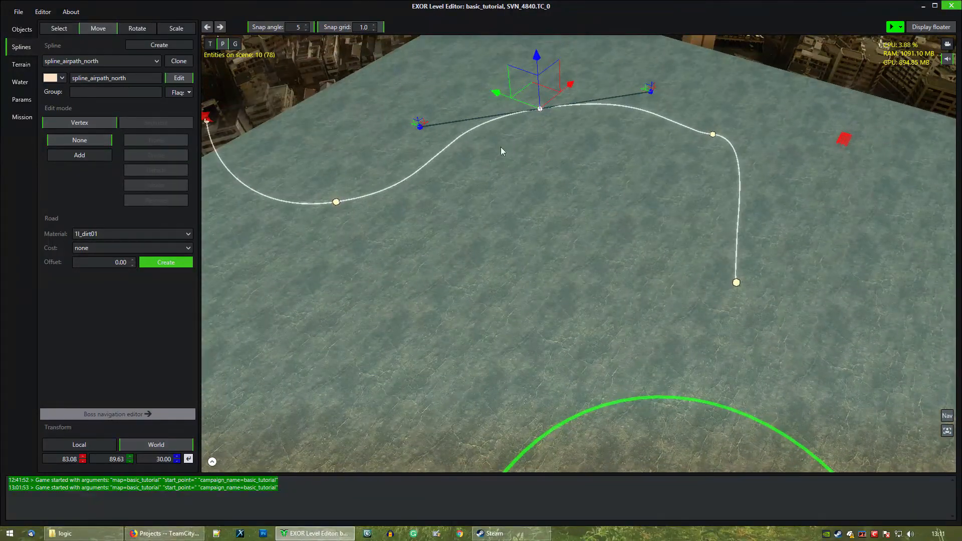
Move the spline's last vertex inside the green circle onto the core, at about 3.10, 2.39
{"action": "middle_click_drag", "start_coordinate": [615, 186], "coordinate": [545, 163]}
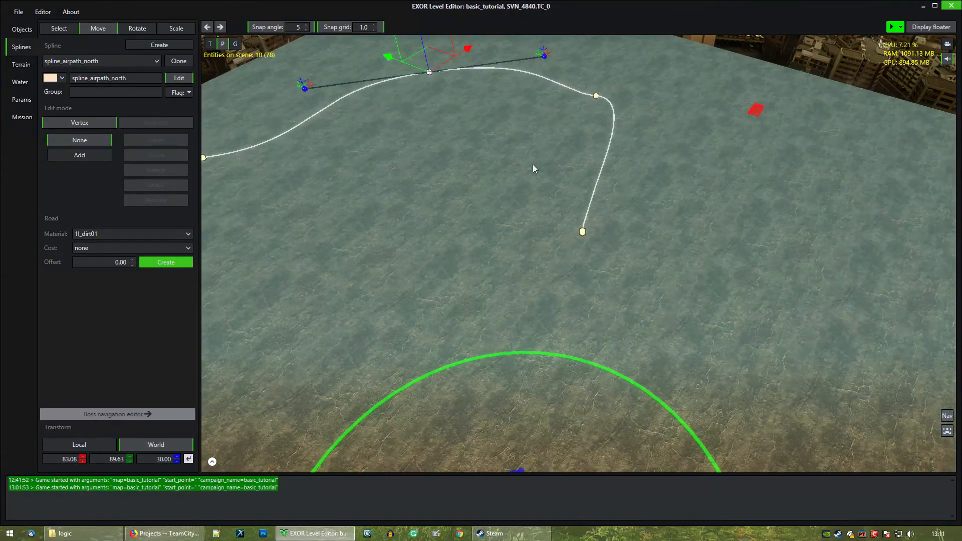
{"action": "scroll", "coordinate": [519, 173], "scroll_direction": "down", "scroll_amount": 1}
{"action": "middle_click_drag", "start_coordinate": [518, 234], "coordinate": [497, 208]}
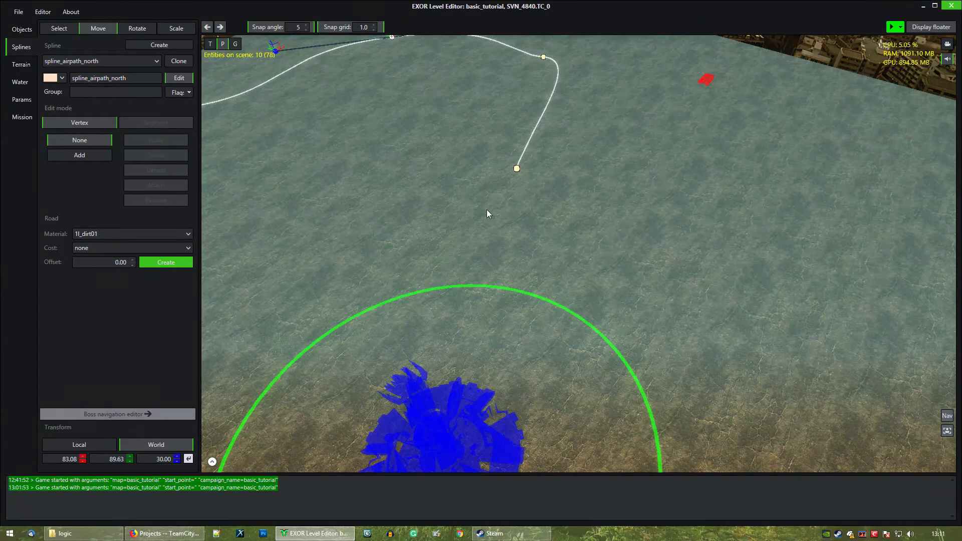
{"action": "left_click_drag", "start_coordinate": [452, 144], "coordinate": [523, 226]}
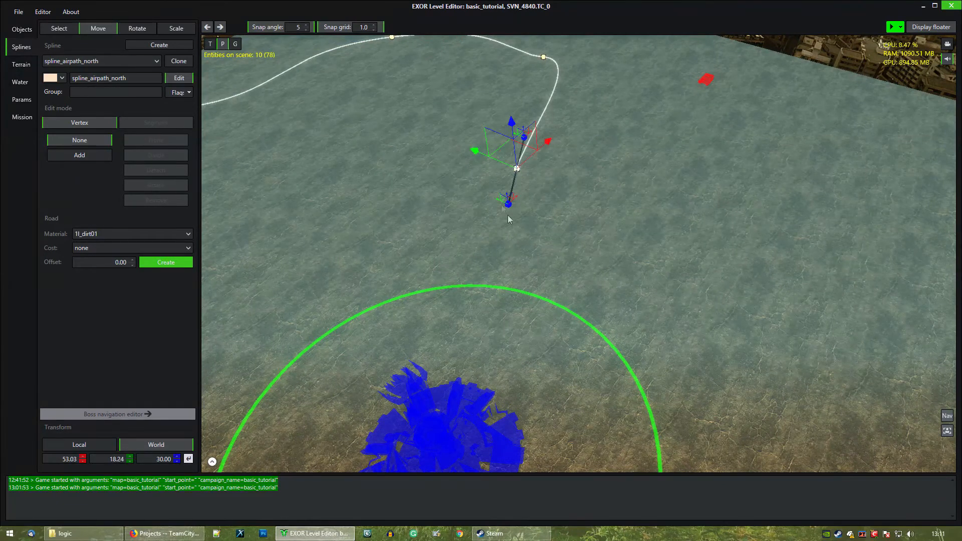
{"action": "left_click_drag", "start_coordinate": [501, 168], "coordinate": [413, 346]}
{"action": "left_click_drag", "start_coordinate": [449, 158], "coordinate": [591, 228]}
{"action": "left_click_drag", "start_coordinate": [514, 152], "coordinate": [356, 305]}
{"action": "middle_click_drag", "start_coordinate": [355, 304], "coordinate": [375, 275]}
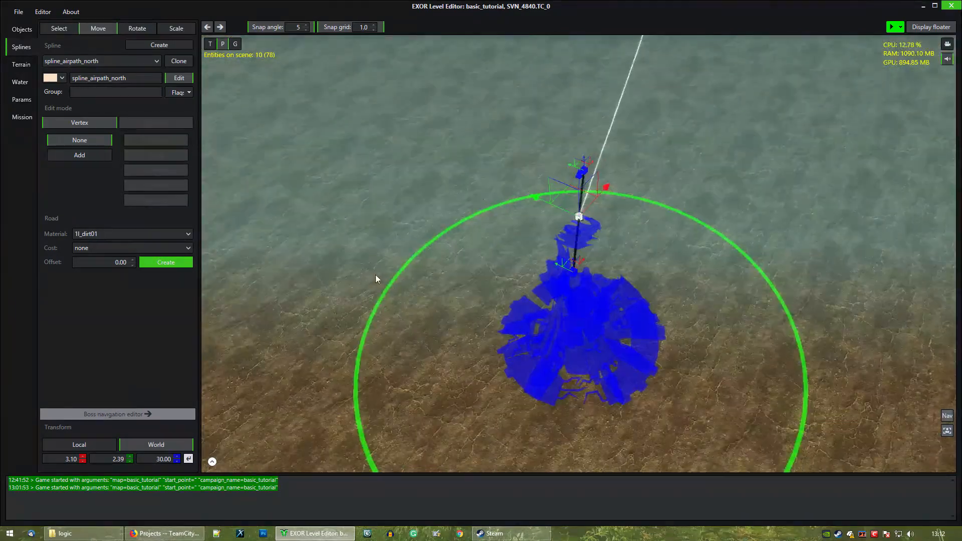
Try moving the last vertex outside the green circle to about 85.78, -43.23, and bring it back to the core
{"action": "scroll", "coordinate": [631, 211], "scroll_direction": "down", "scroll_amount": 3}
{"action": "middle_click_drag", "start_coordinate": [631, 211], "coordinate": [676, 266]}
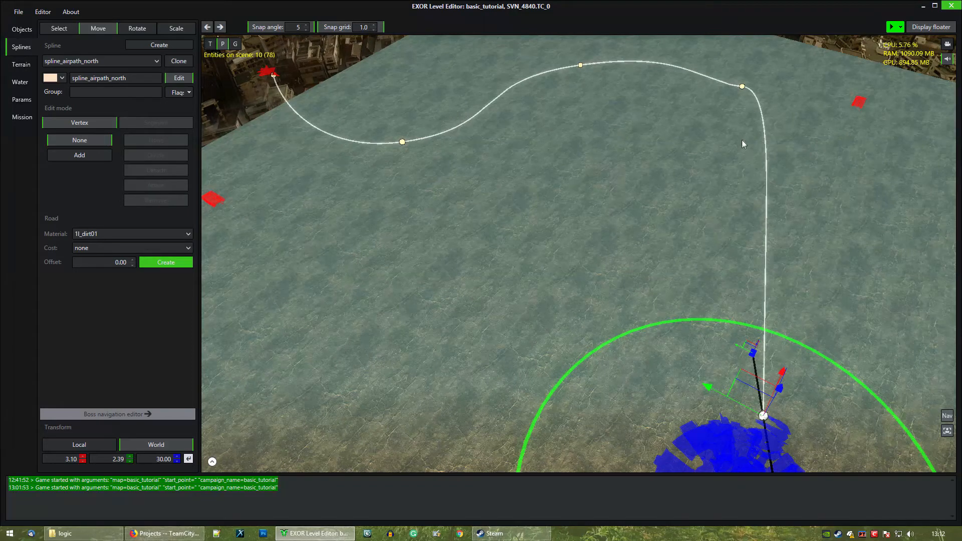
{"action": "middle_click_drag", "start_coordinate": [828, 324], "coordinate": [489, 290]}
{"action": "left_click_drag", "start_coordinate": [503, 329], "coordinate": [858, 172]}
{"action": "middle_click_drag", "start_coordinate": [719, 247], "coordinate": [479, 250]}
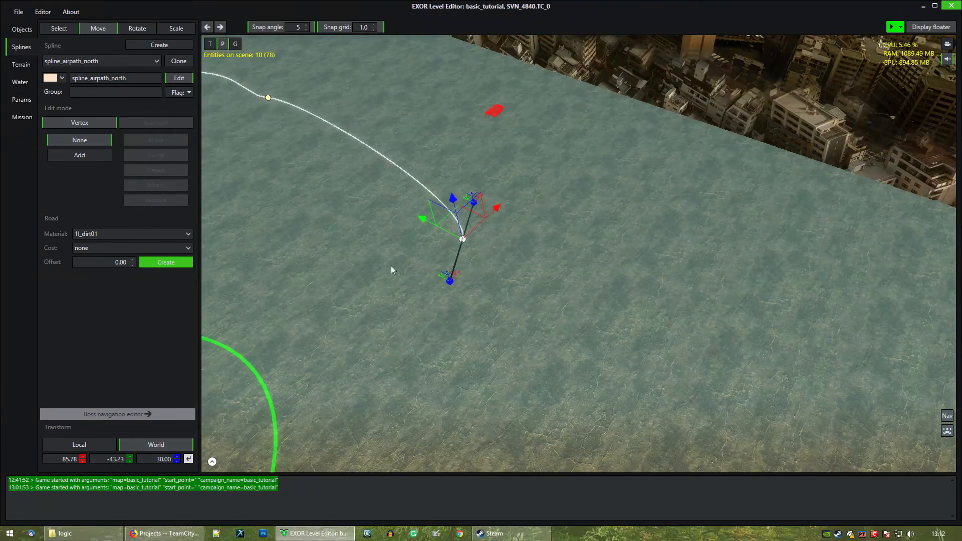
{"action": "middle_click_drag", "start_coordinate": [283, 337], "coordinate": [382, 313]}
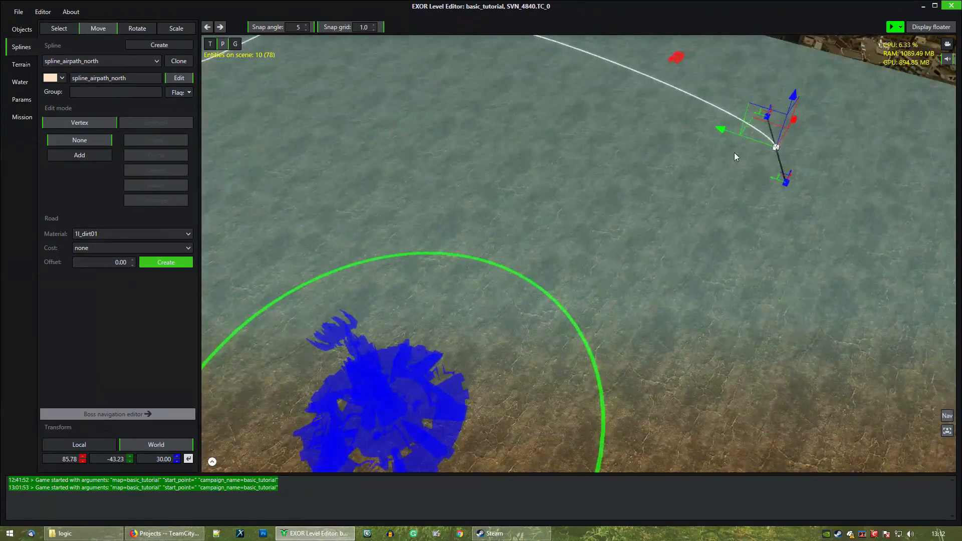
{"action": "left_click_drag", "start_coordinate": [762, 125], "coordinate": [364, 313]}
Move the fourth vertex outward to round the final turn towards the core, leave the spline's edit mode and deselect it
{"action": "middle_click_drag", "start_coordinate": [374, 188], "coordinate": [425, 200]}
{"action": "left_click_drag", "start_coordinate": [550, 179], "coordinate": [618, 299]}
{"action": "left_click_drag", "start_coordinate": [640, 251], "coordinate": [639, 381]}
{"action": "left_click", "coordinate": [653, 329]}
{"action": "scroll", "coordinate": [602, 246], "scroll_direction": "down", "scroll_amount": 3}
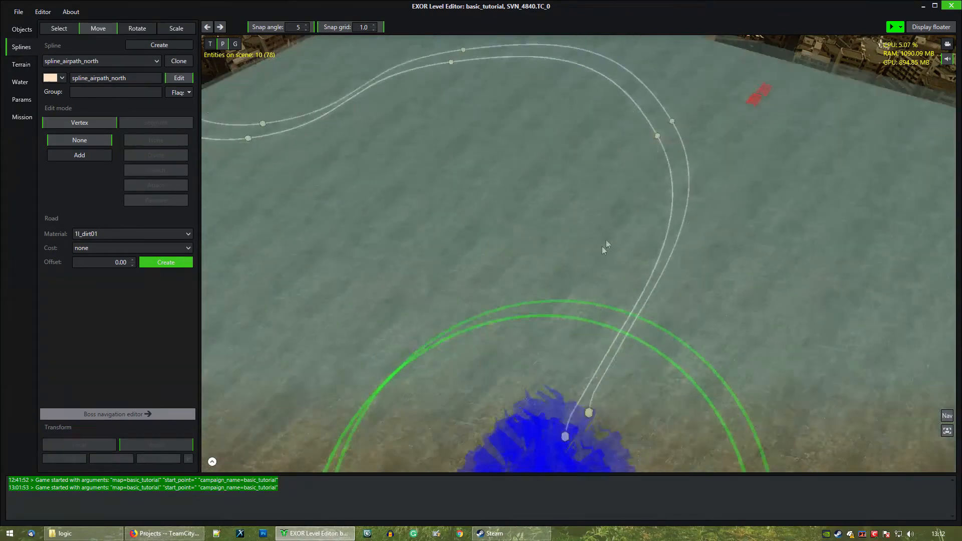
{"action": "scroll", "coordinate": [602, 245], "scroll_direction": "up", "scroll_amount": 5}
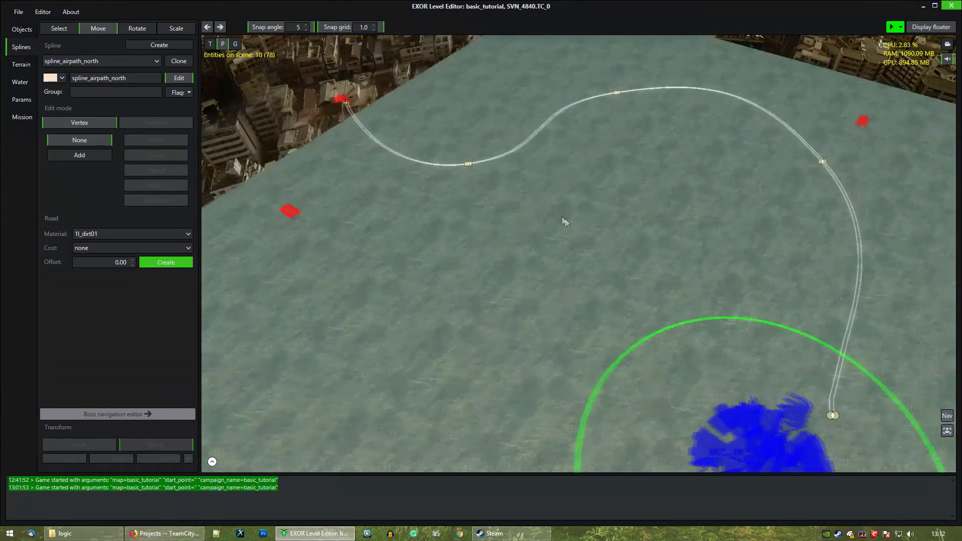
{"action": "scroll", "coordinate": [565, 222], "scroll_direction": "up", "scroll_amount": 3}
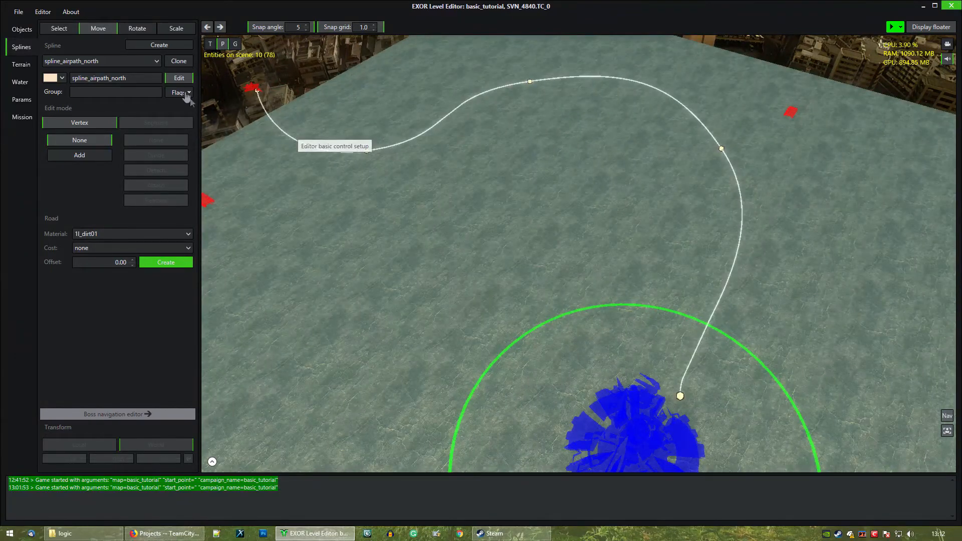
{"action": "left_click", "coordinate": [179, 77]}
{"action": "left_click", "coordinate": [300, 221]}
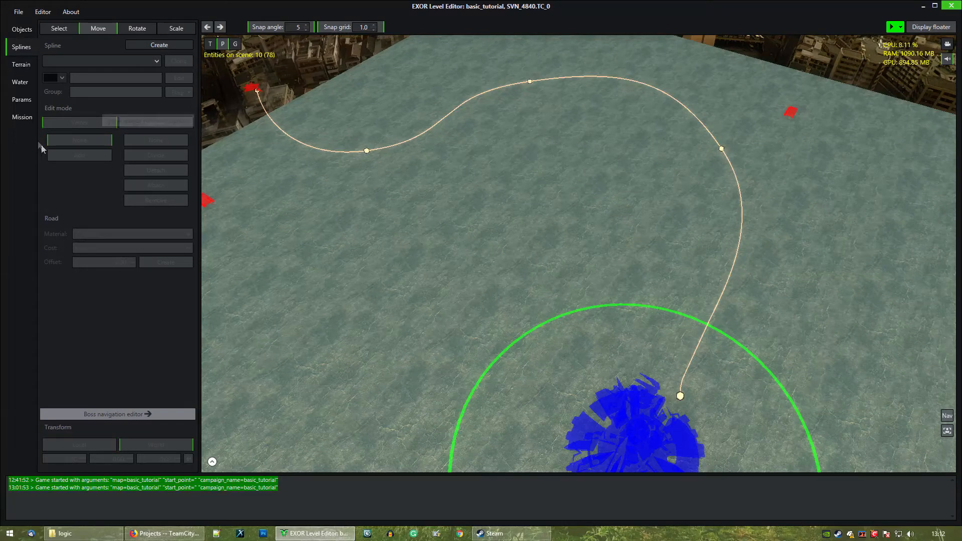
Return to the mission flow and assign spline_airpath_north as the spline of the wave_air_0 event
{"action": "left_click", "coordinate": [16, 119]}
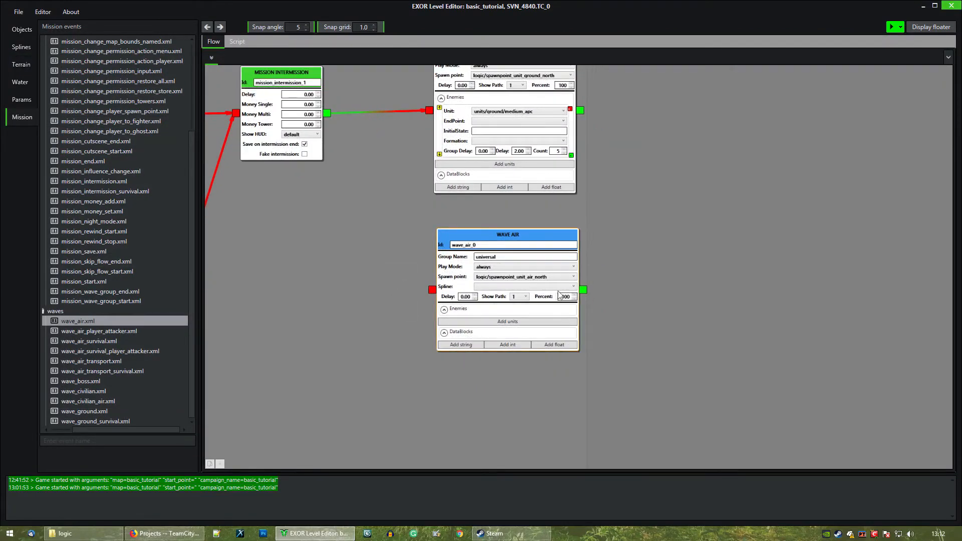
{"action": "left_click", "coordinate": [571, 287]}
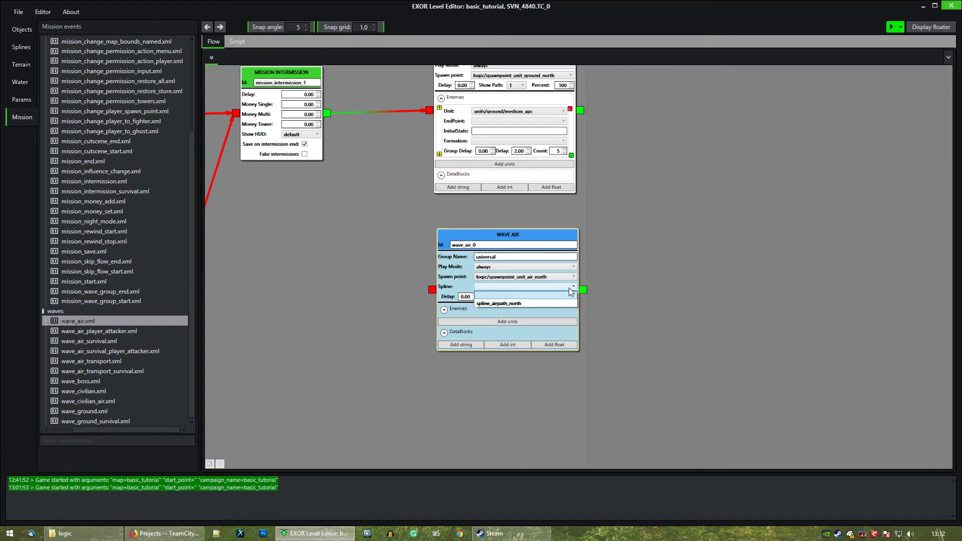
{"action": "left_click", "coordinate": [493, 304]}
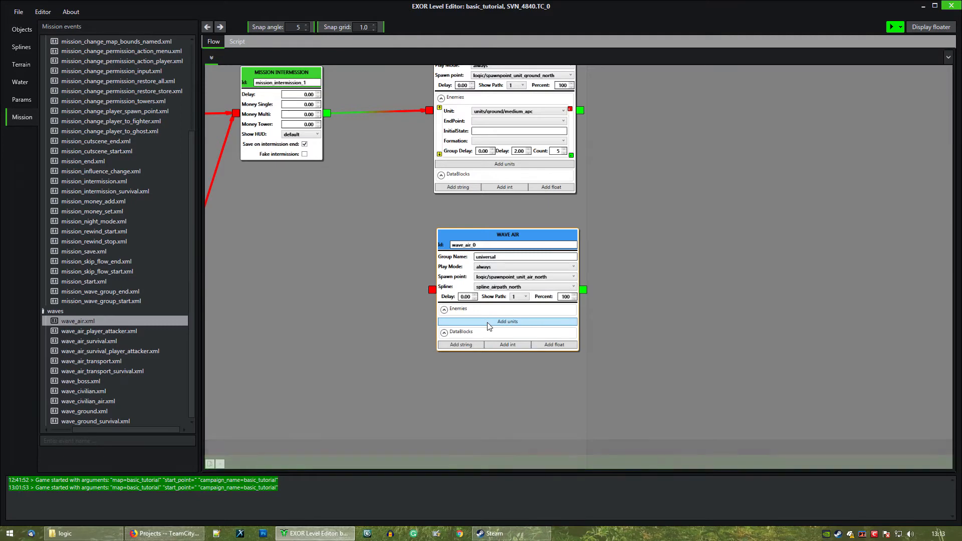
Add an enemy unit entry to wave_air_0 and set its unit to units/air/medium_helicopter_core
{"action": "left_click", "coordinate": [485, 322]}
{"action": "scroll", "coordinate": [657, 328], "scroll_direction": "down", "scroll_amount": 3}
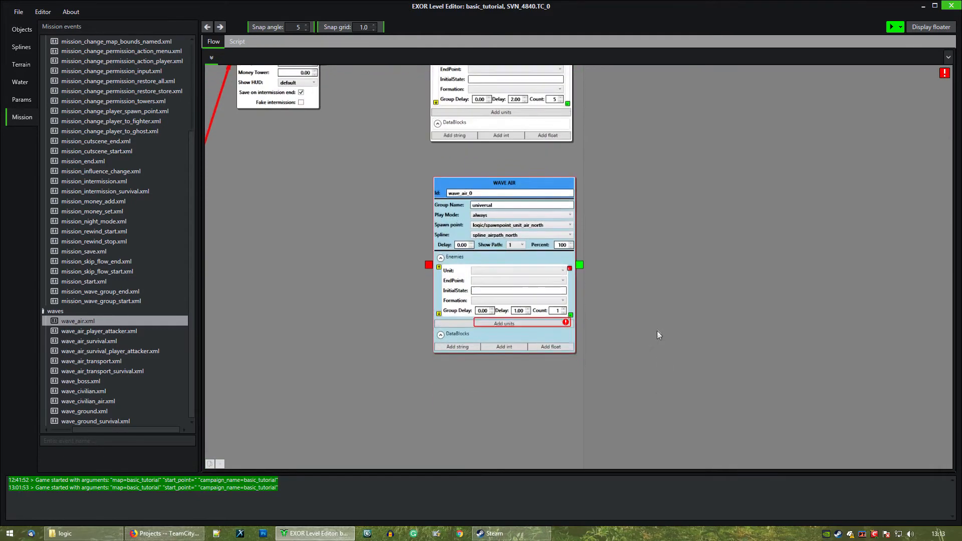
{"action": "left_click", "coordinate": [551, 268]}
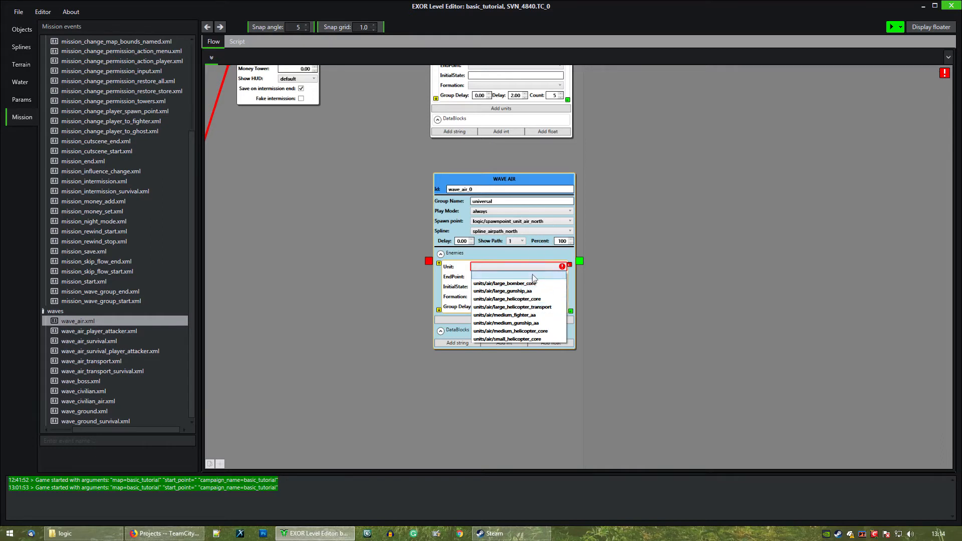
{"action": "left_click", "coordinate": [525, 332]}
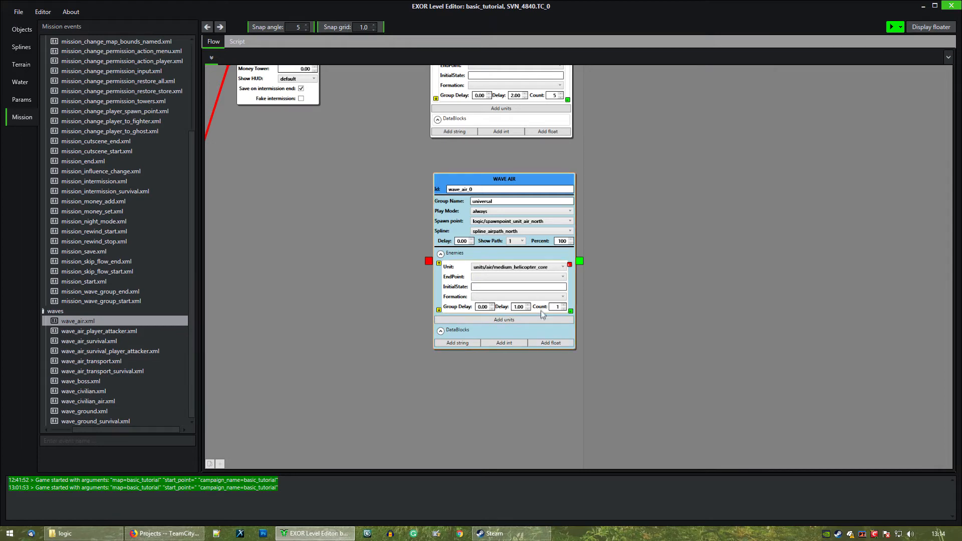
Set the helicopter entry in wave_air_0 to a count of 10 and a delay of 1.50
{"action": "middle_click_drag", "start_coordinate": [614, 213], "coordinate": [620, 305]}
{"action": "middle_click_drag", "start_coordinate": [609, 376], "coordinate": [624, 317]}
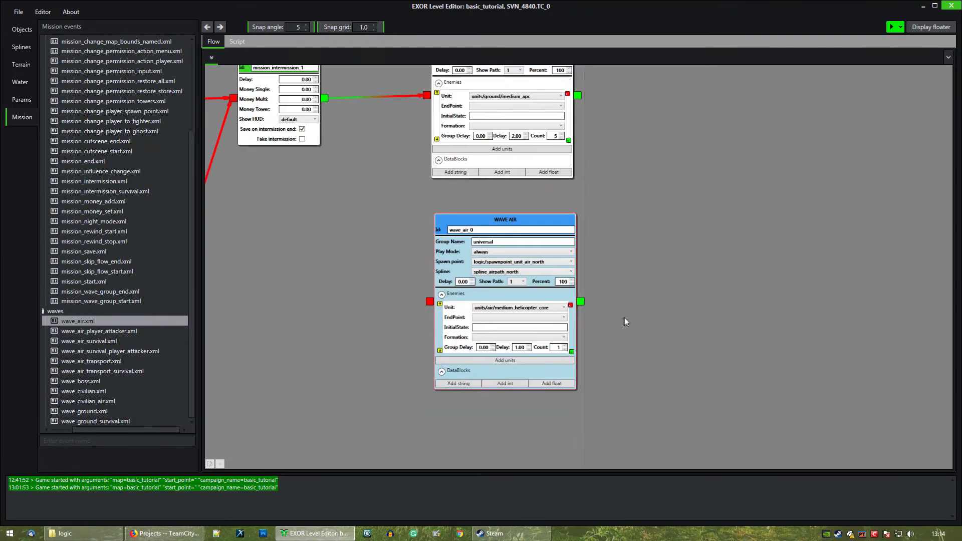
{"action": "scroll", "coordinate": [567, 350], "scroll_direction": "up", "scroll_amount": 8}
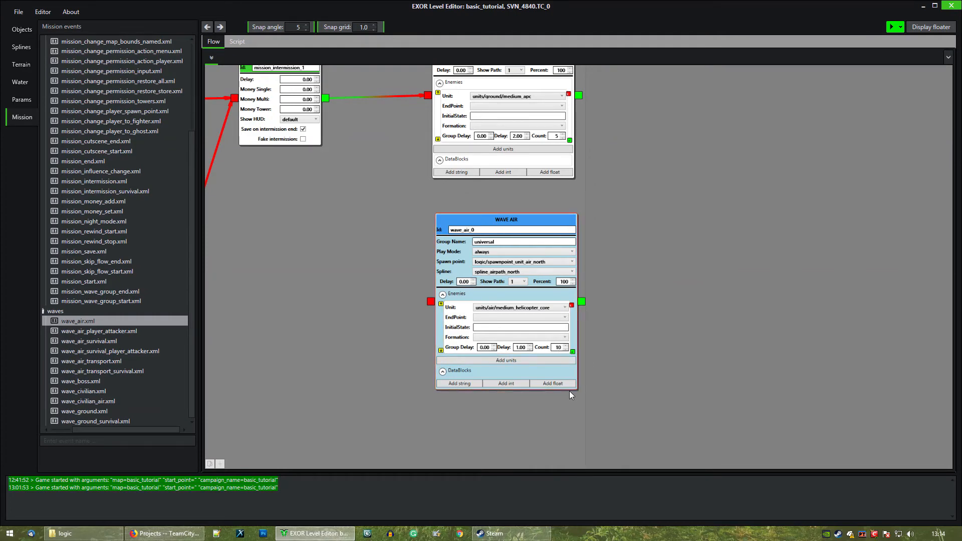
{"action": "left_click", "coordinate": [529, 346]}
{"action": "left_click", "coordinate": [529, 346]}
Adjust the placement of the wave_air_0 node slightly and connect the output of mission_intermission_1 to its input
{"action": "left_click_drag", "start_coordinate": [369, 201], "coordinate": [404, 205]}
{"action": "left_click", "coordinate": [540, 226]}
{"action": "left_click_drag", "start_coordinate": [541, 229], "coordinate": [537, 228]}
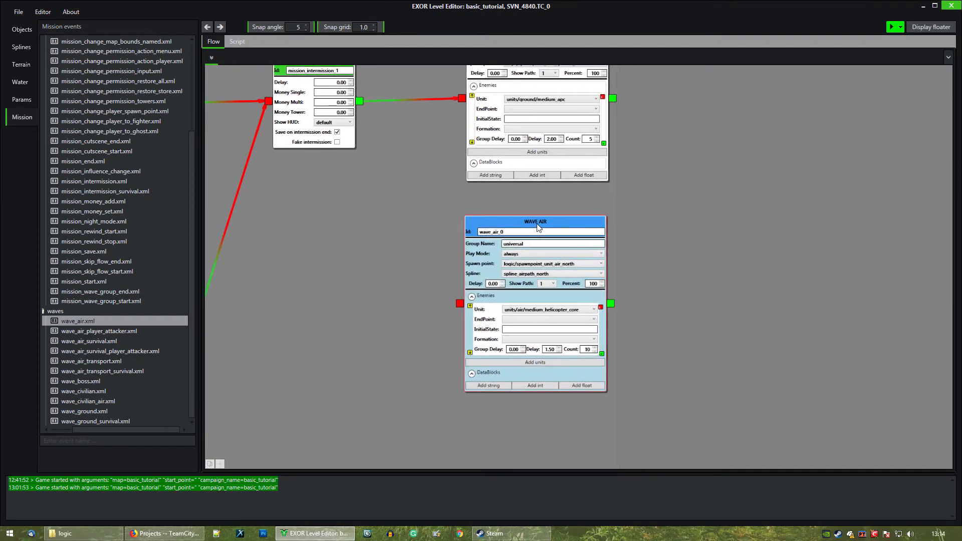
{"action": "left_click", "coordinate": [415, 214]}
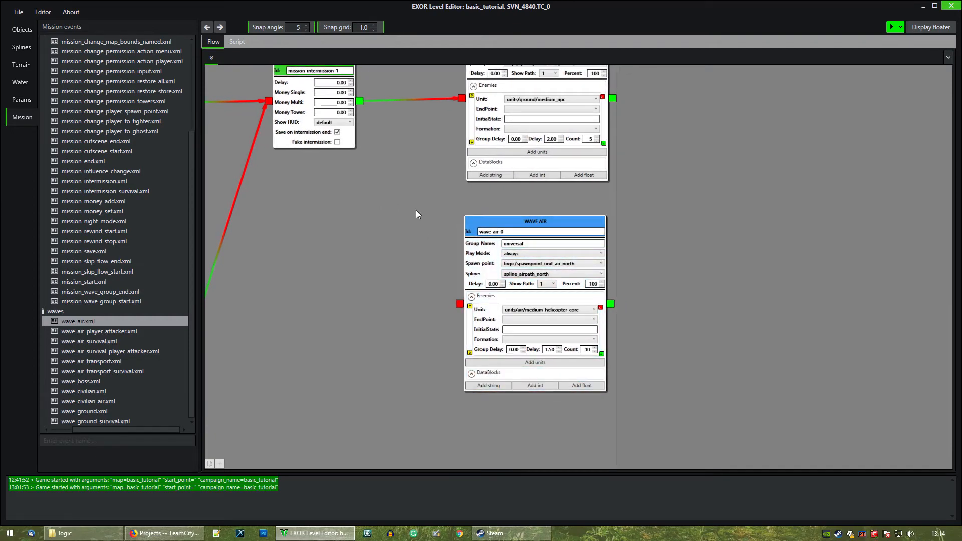
{"action": "left_click_drag", "start_coordinate": [360, 101], "coordinate": [459, 304]}
{"action": "middle_click_drag", "start_coordinate": [367, 250], "coordinate": [368, 288]}
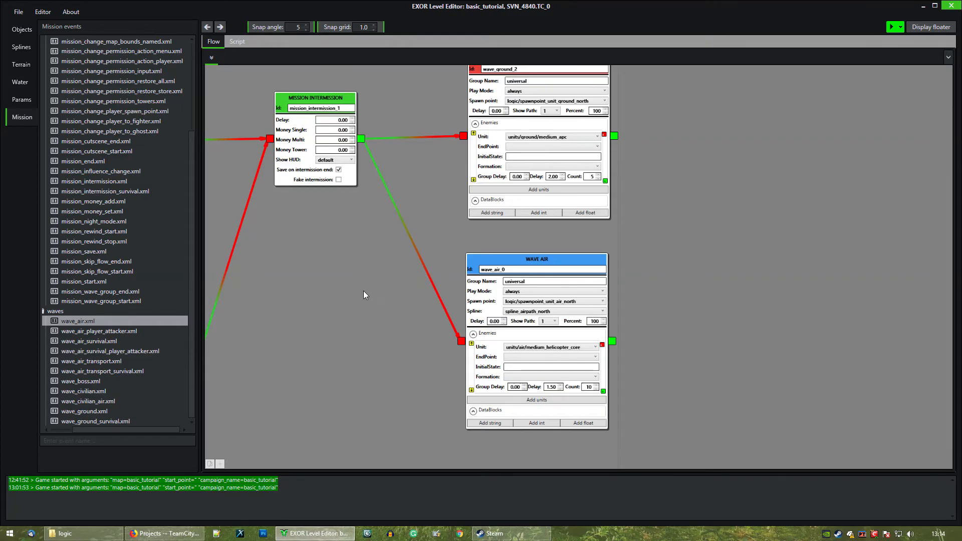
{"action": "scroll", "coordinate": [363, 290], "scroll_direction": "down", "scroll_amount": 5}
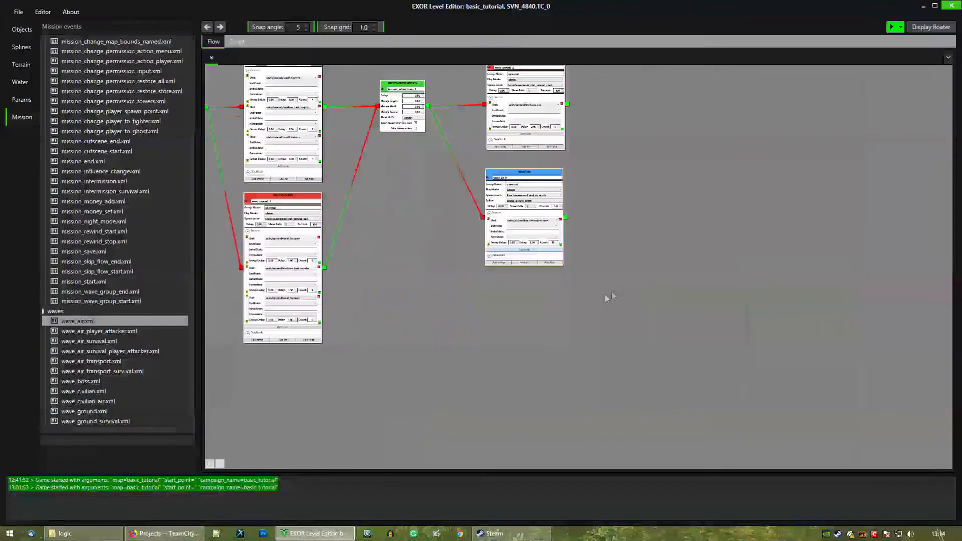
Add a mission_end event to the flow beyond the second-round wave nodes
{"action": "middle_click_drag", "start_coordinate": [446, 218], "coordinate": [636, 302]}
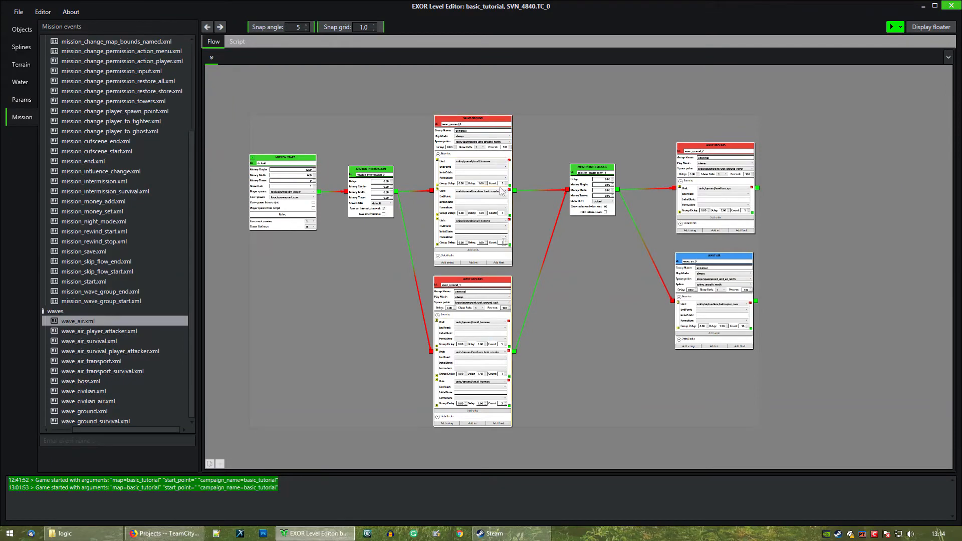
{"action": "scroll", "coordinate": [555, 347], "scroll_direction": "up", "scroll_amount": 3}
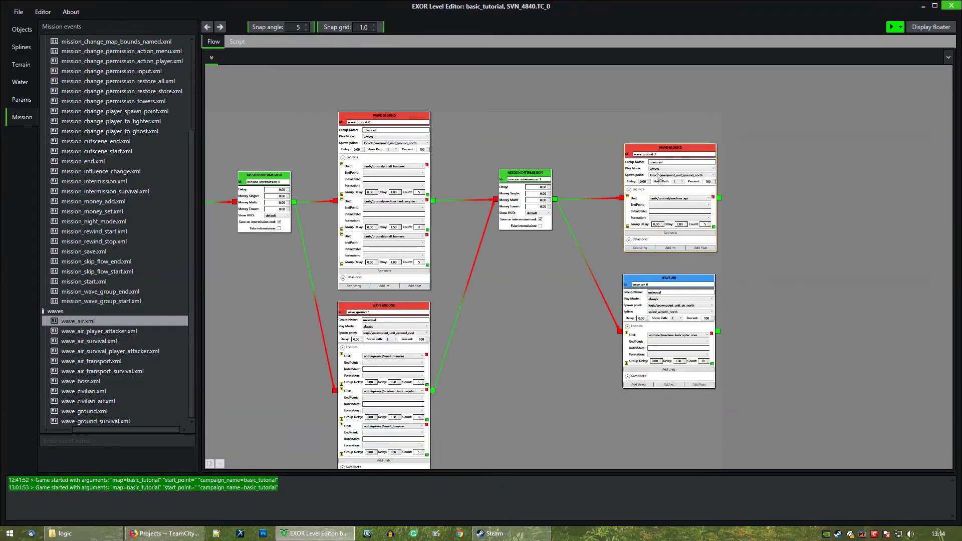
{"action": "scroll", "coordinate": [467, 317], "scroll_direction": "up", "scroll_amount": 2}
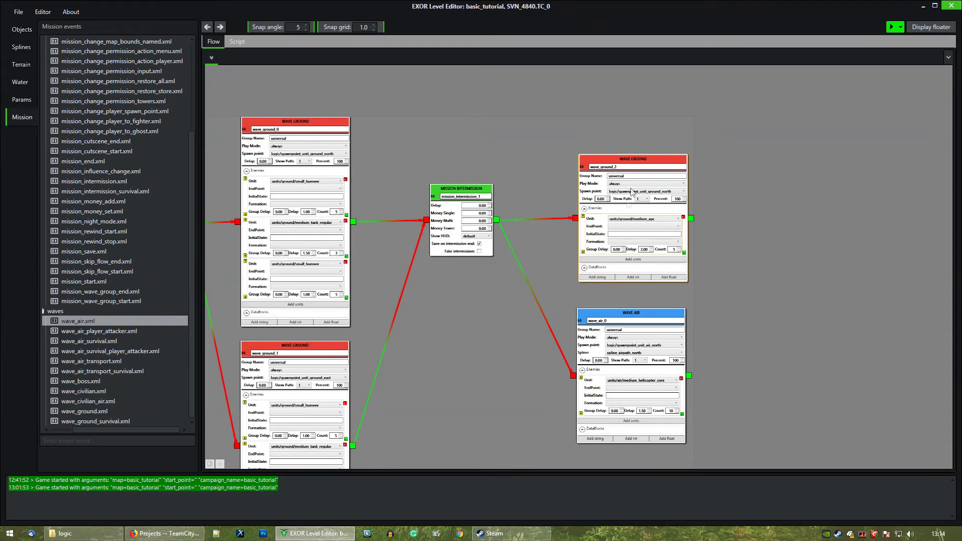
{"action": "middle_click_drag", "start_coordinate": [477, 372], "coordinate": [410, 307]}
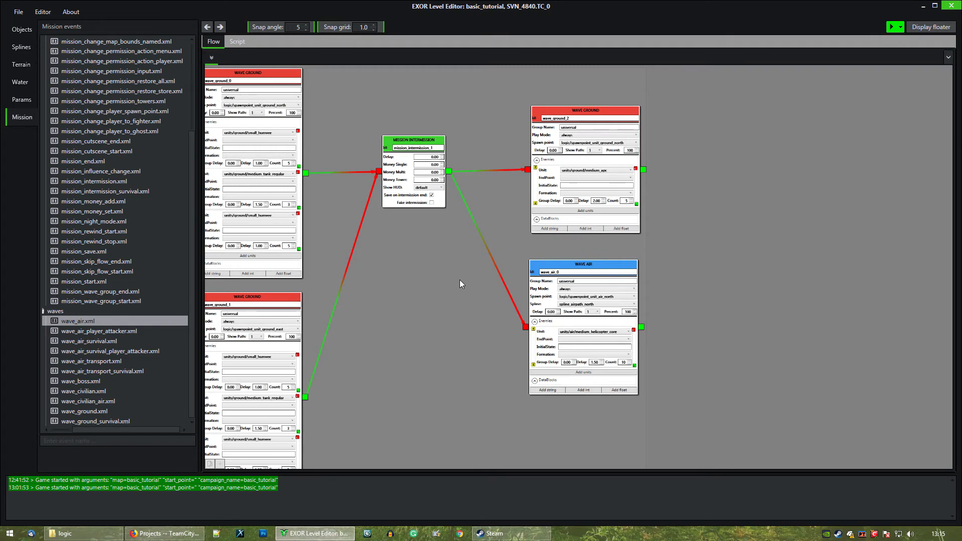
{"action": "left_click", "coordinate": [89, 161]}
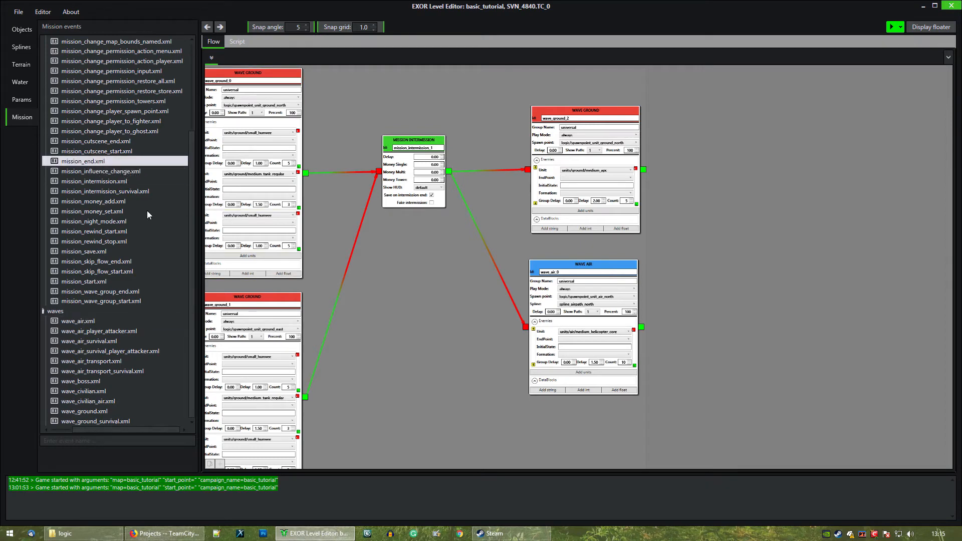
{"action": "left_click_drag", "start_coordinate": [82, 164], "coordinate": [771, 211]}
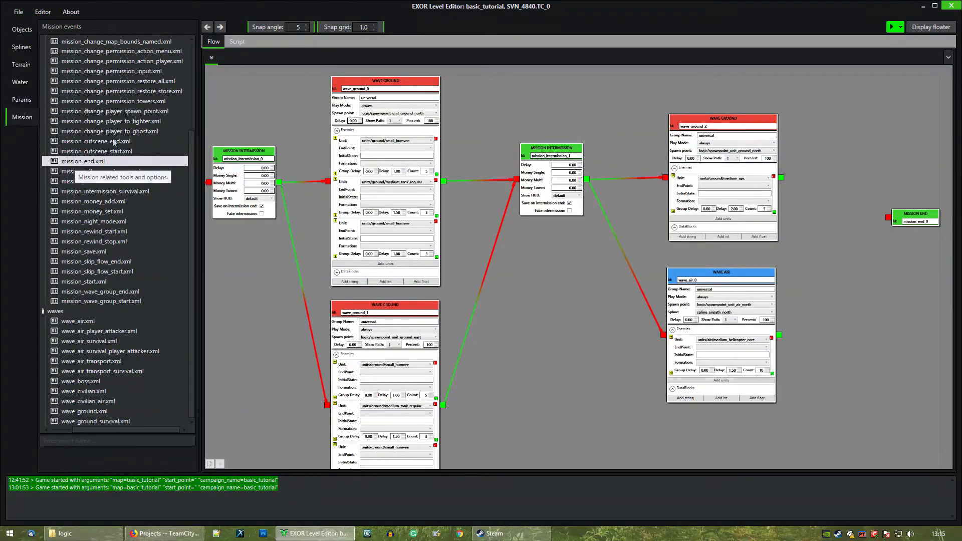
Connect the outputs of wave_ground_2 and wave_air_0 to mission_end_0 and adjust that node's placement
{"action": "scroll", "coordinate": [183, 91], "scroll_direction": "up", "scroll_amount": 4}
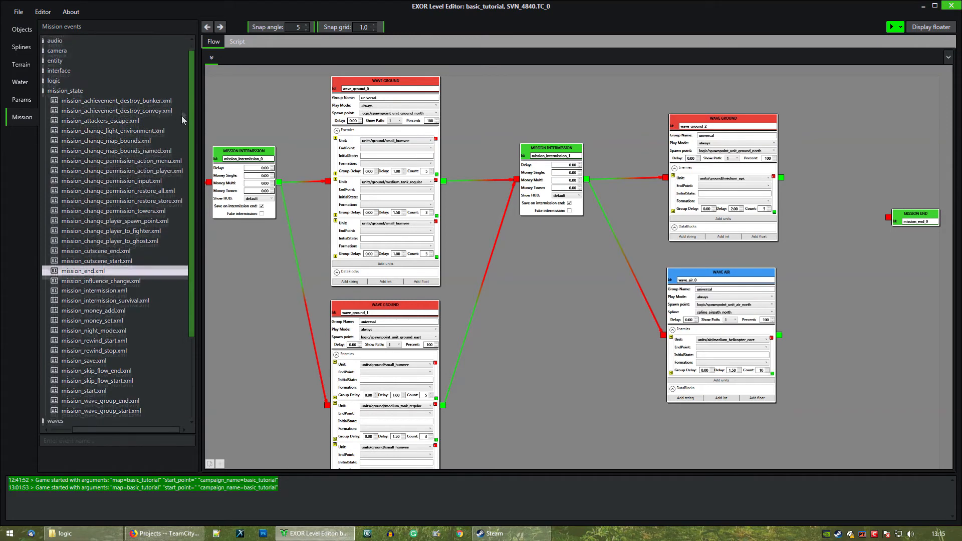
{"action": "scroll", "coordinate": [182, 116], "scroll_direction": "down", "scroll_amount": 3}
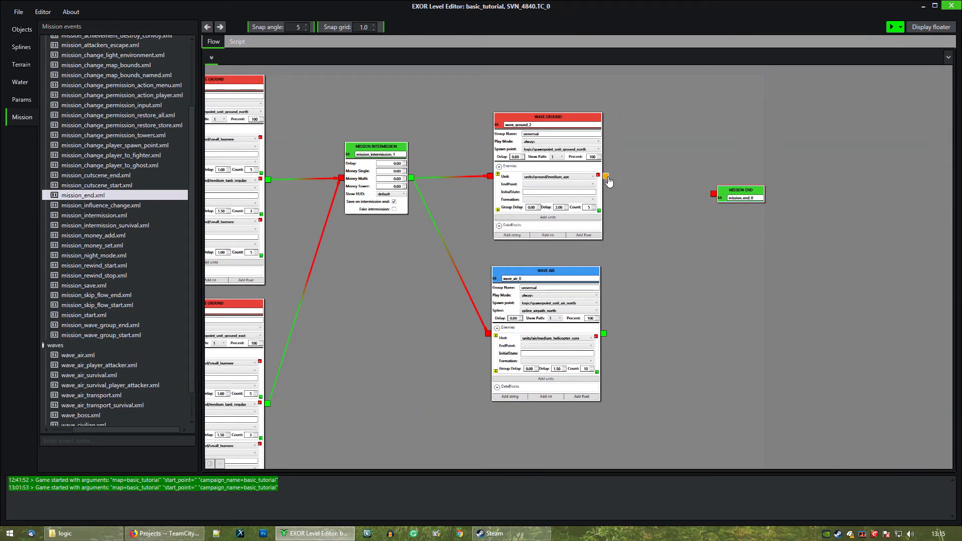
{"action": "left_click_drag", "start_coordinate": [606, 178], "coordinate": [630, 205]}
{"action": "left_click_drag", "start_coordinate": [701, 194], "coordinate": [713, 194]}
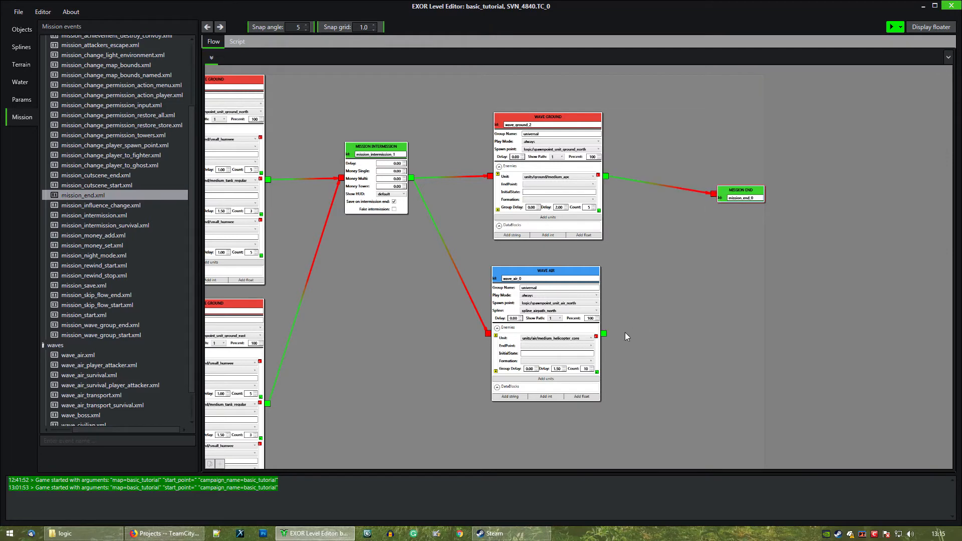
{"action": "left_click_drag", "start_coordinate": [605, 339], "coordinate": [727, 172]}
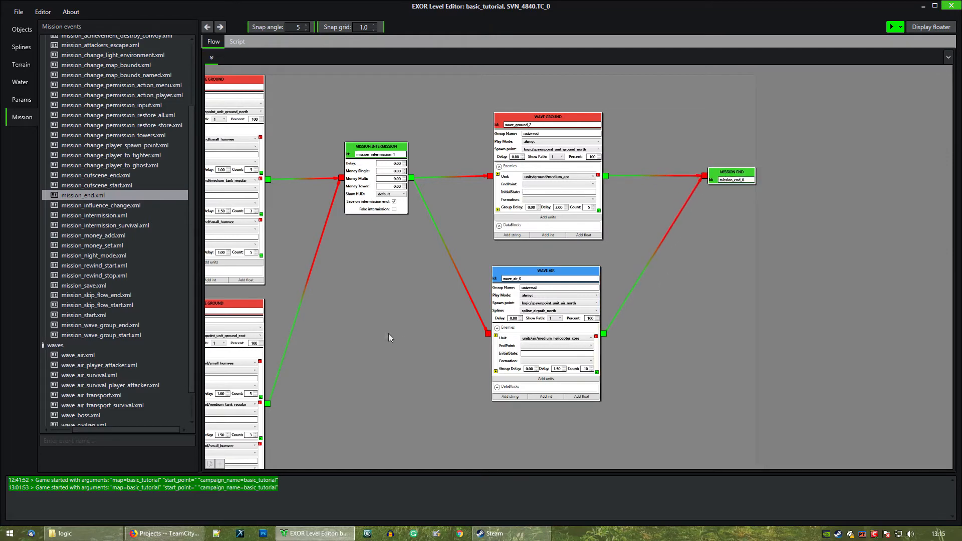
Look over the complete mission flow and launch basic_tutorial in the game for a test
{"action": "scroll", "coordinate": [389, 332], "scroll_direction": "down", "scroll_amount": 4}
{"action": "scroll", "coordinate": [428, 328], "scroll_direction": "up", "scroll_amount": 1}
{"action": "scroll", "coordinate": [476, 345], "scroll_direction": "up", "scroll_amount": 1}
{"action": "middle_click_drag", "start_coordinate": [476, 344], "coordinate": [557, 354]}
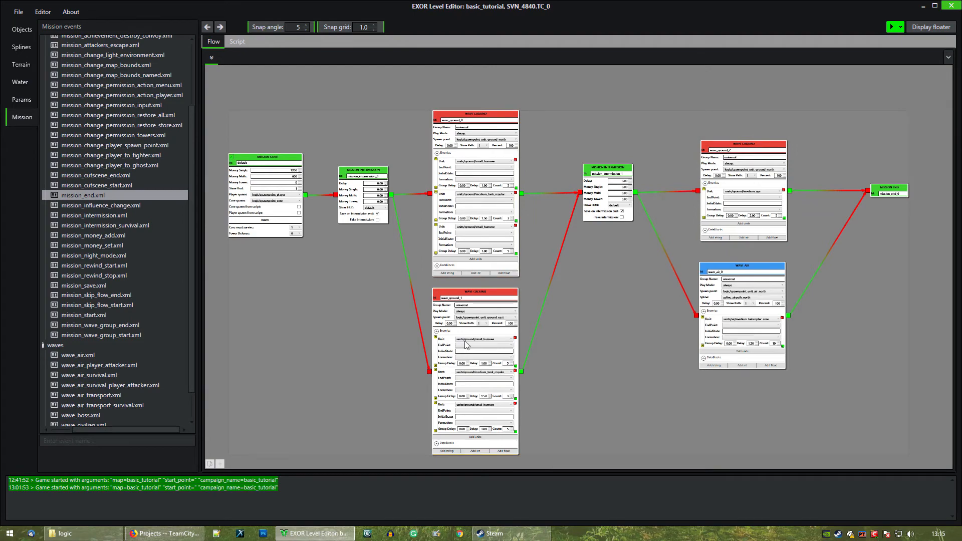
{"action": "middle_click_drag", "start_coordinate": [640, 371], "coordinate": [557, 356]}
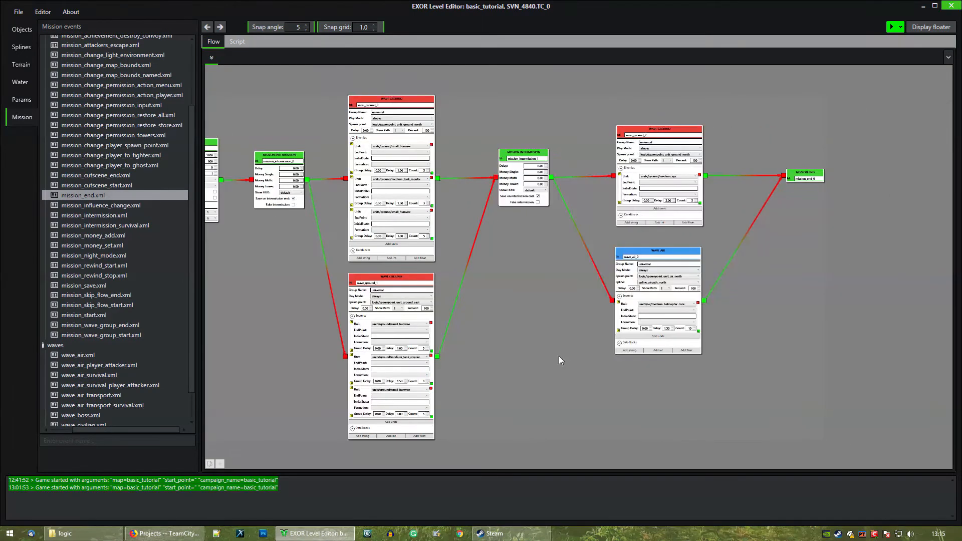
{"action": "left_click", "coordinate": [891, 27]}
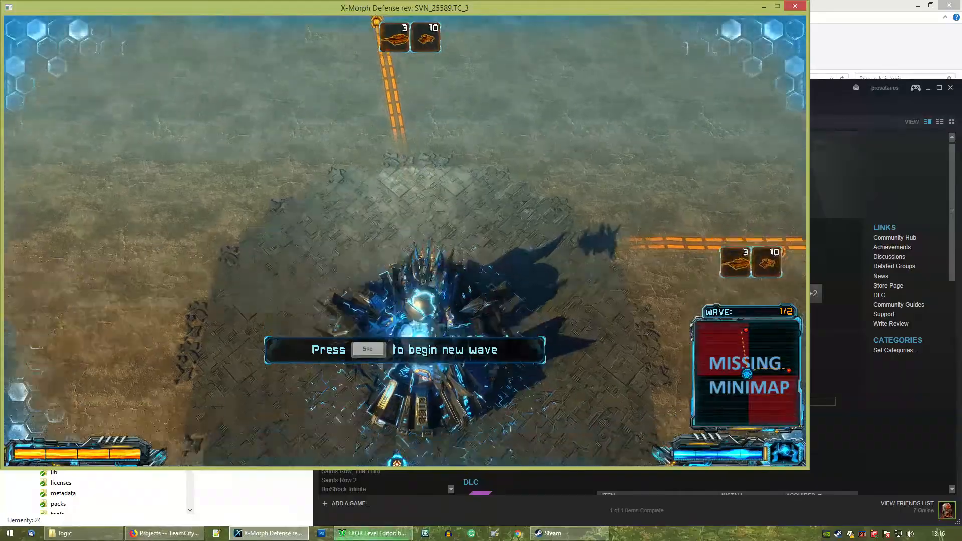
Switch back to the level editor and examine the mission start and mission_intermission_0 events
{"action": "left_click", "coordinate": [364, 533]}
{"action": "middle_click_drag", "start_coordinate": [277, 285], "coordinate": [393, 302]}
{"action": "scroll", "coordinate": [393, 302], "scroll_direction": "up", "scroll_amount": 2}
{"action": "left_click_drag", "start_coordinate": [313, 176], "coordinate": [314, 174]}
{"action": "left_click_drag", "start_coordinate": [429, 191], "coordinate": [431, 188]}
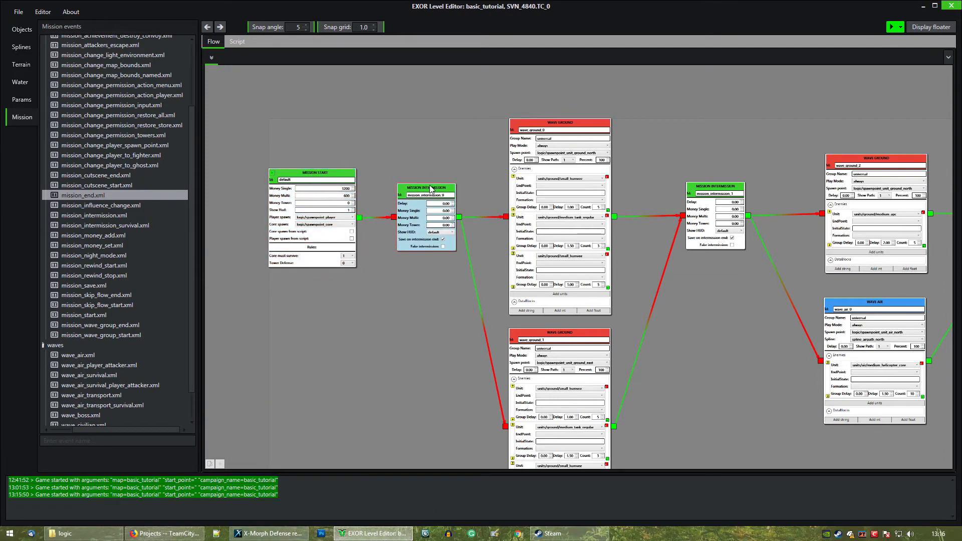
Switch to the running game and fly along the first round's ground paths to inspect the north and east spawn points
{"action": "left_click", "coordinate": [268, 534]}
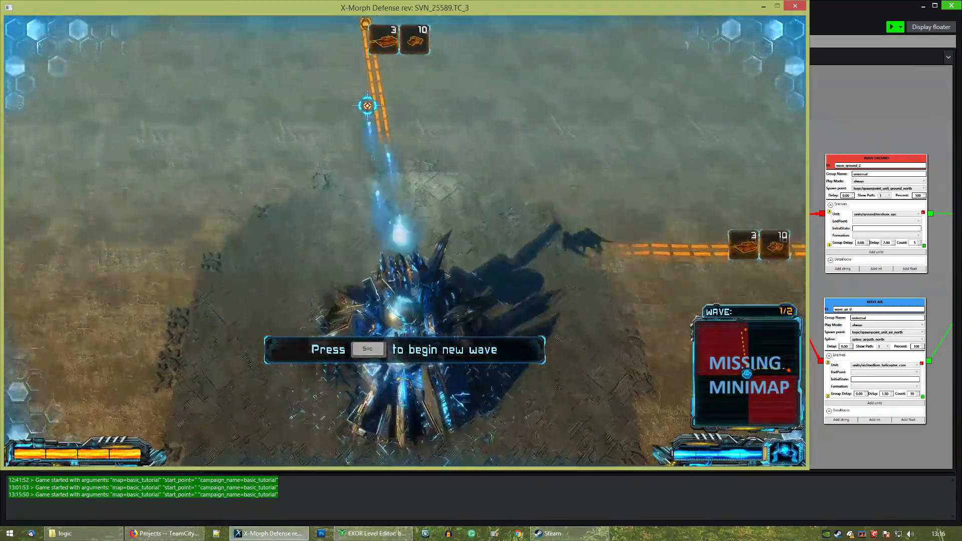
{"action": "key", "text": "w"}
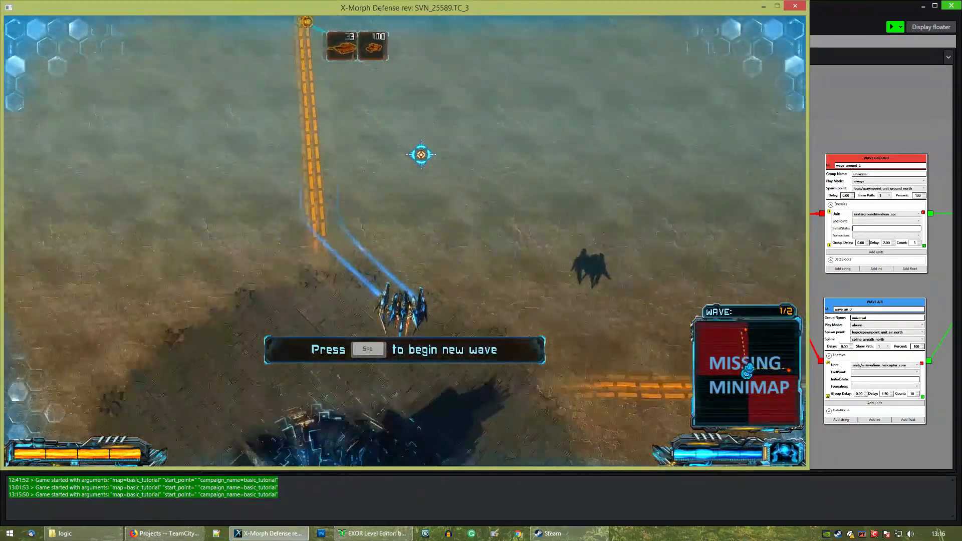
{"action": "key", "text": "a"}
{"action": "key", "text": "w"}
{"action": "key", "text": "d"}
{"action": "key", "text": "s"}
{"action": "key", "text": "a"}
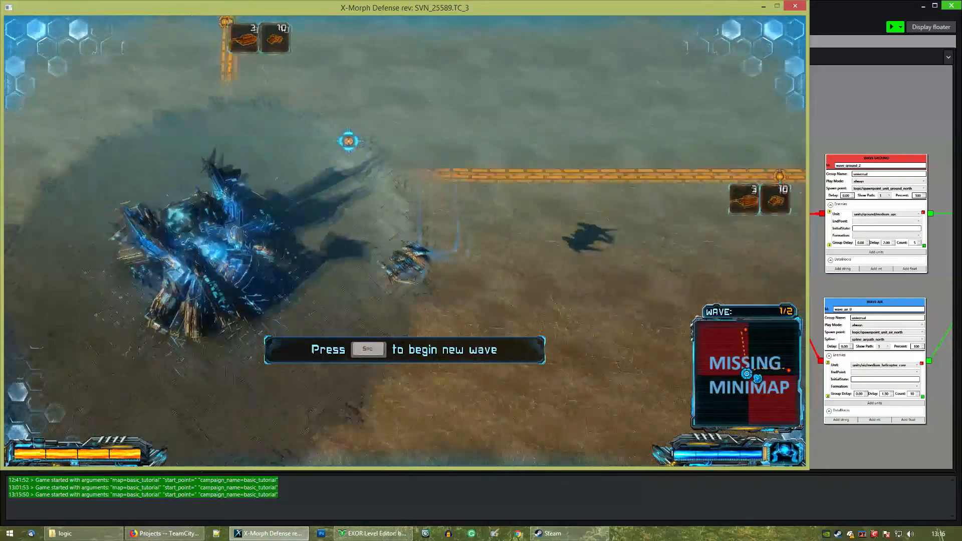
{"action": "key", "text": "w"}
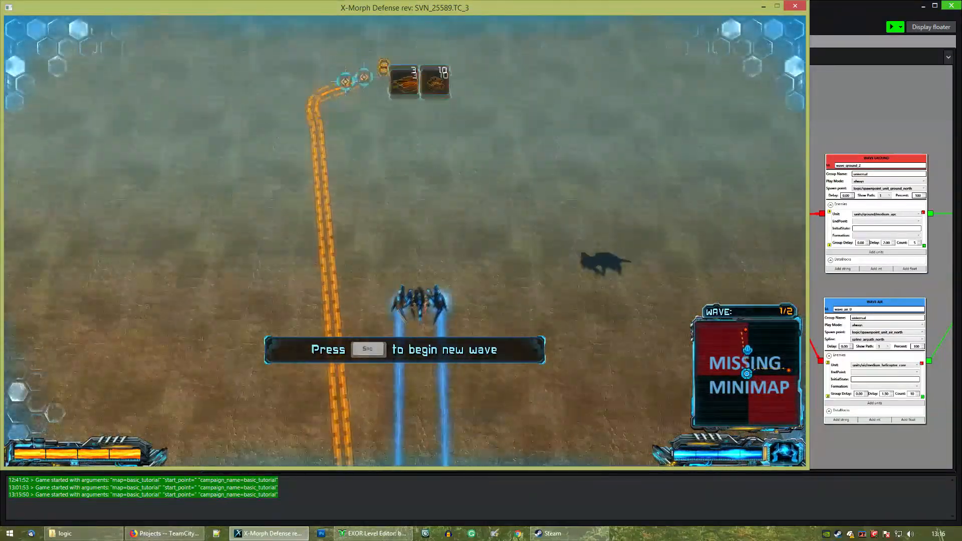
{"action": "key", "text": "w"}
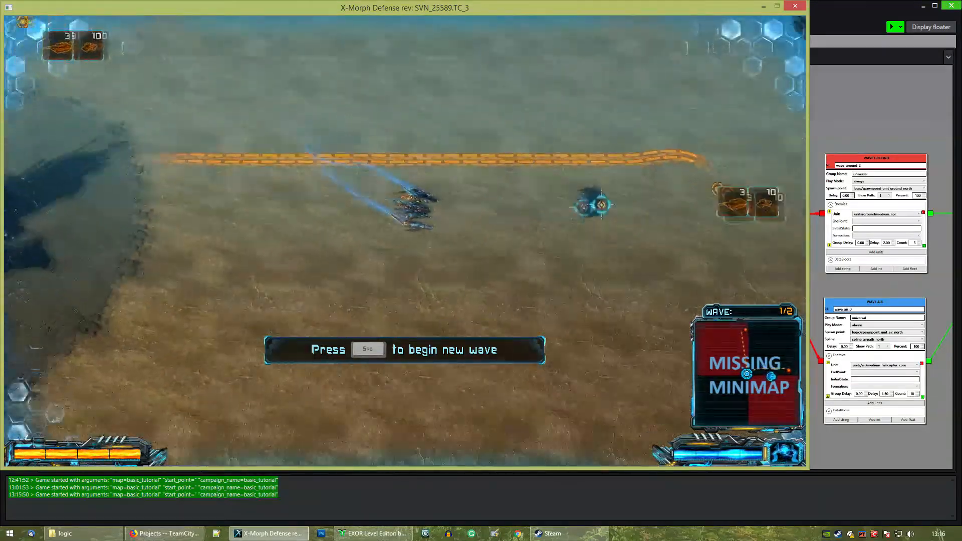
Place linked defensive towers around the core across the enemy ground paths and begin the first wave
{"action": "key", "text": "a"}
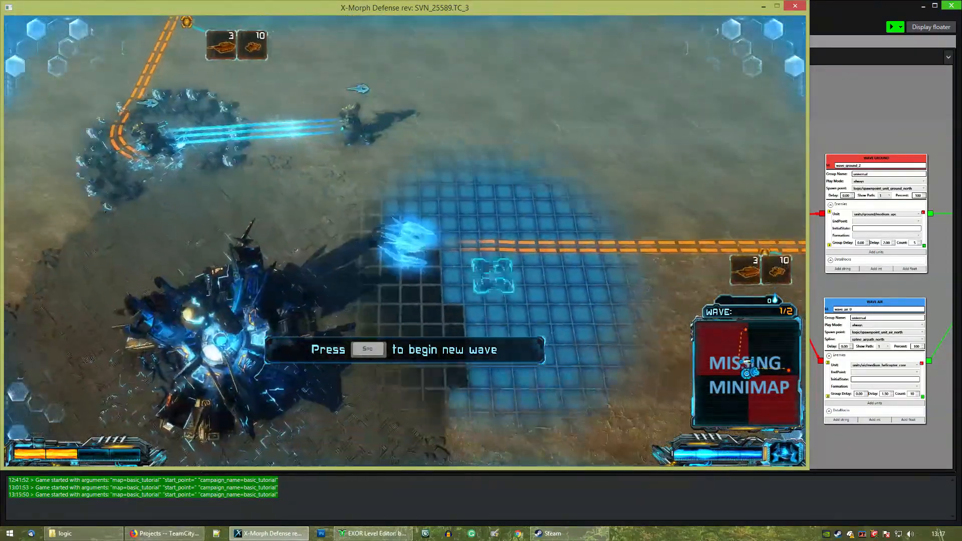
{"action": "left_click", "coordinate": [493, 276]}
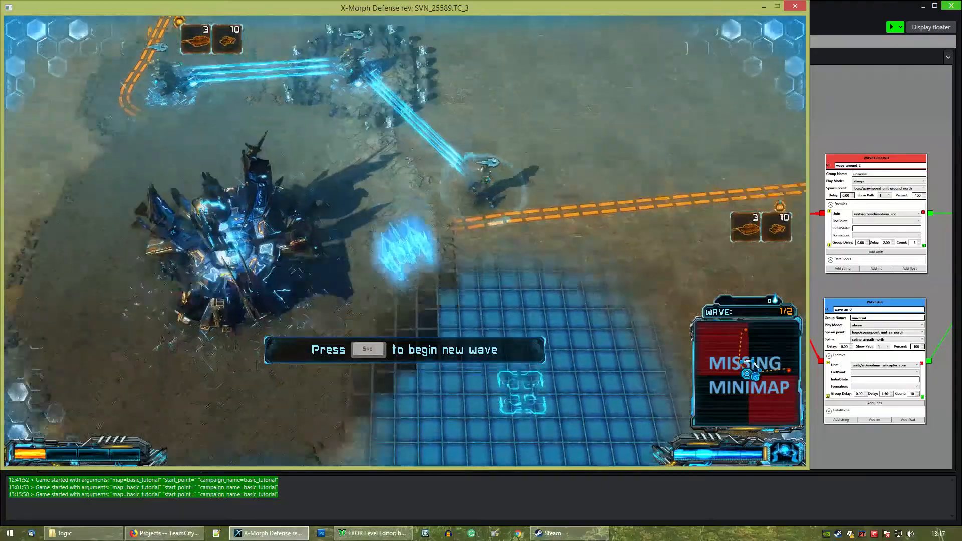
{"action": "key", "text": "s"}
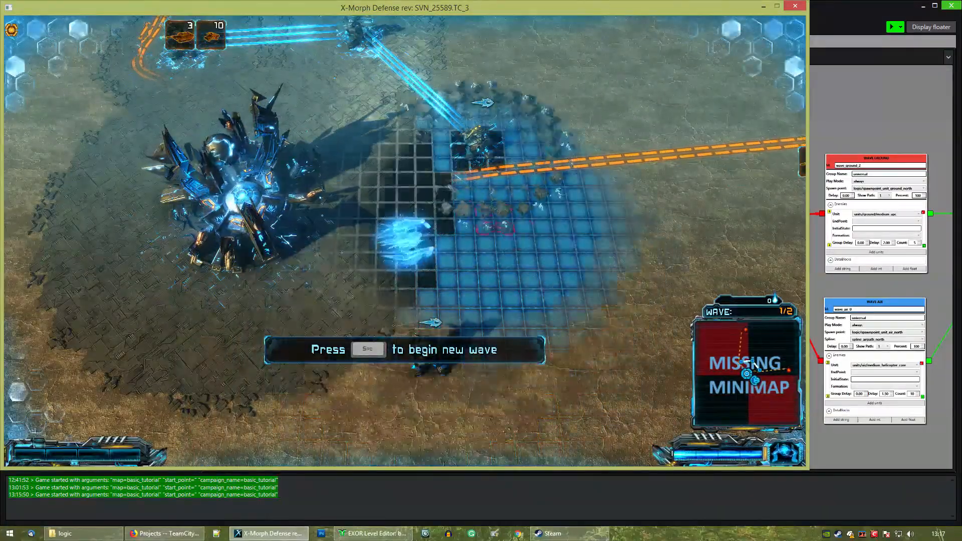
{"action": "key", "text": "w"}
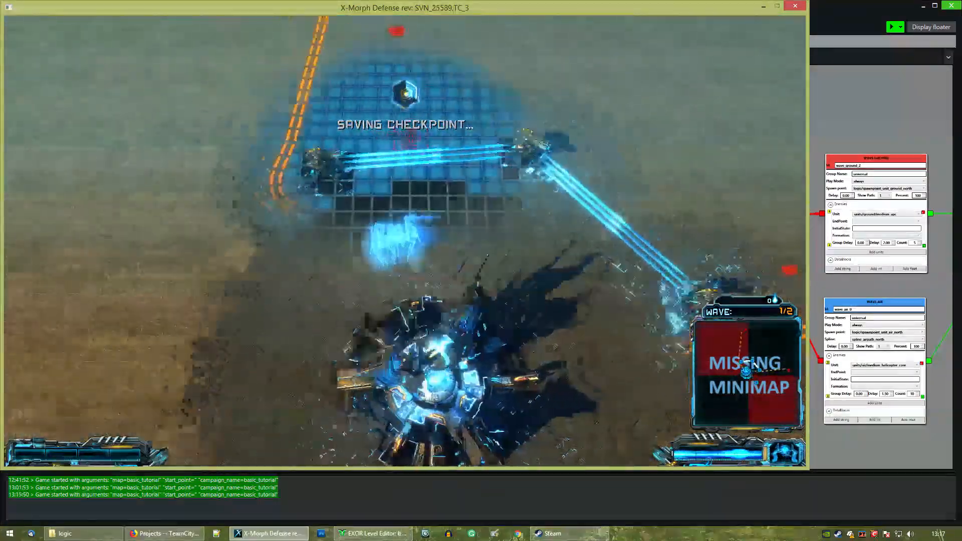
Fight the first round in the game, shooting the ground units arriving from the north and east
{"action": "key", "text": "w"}
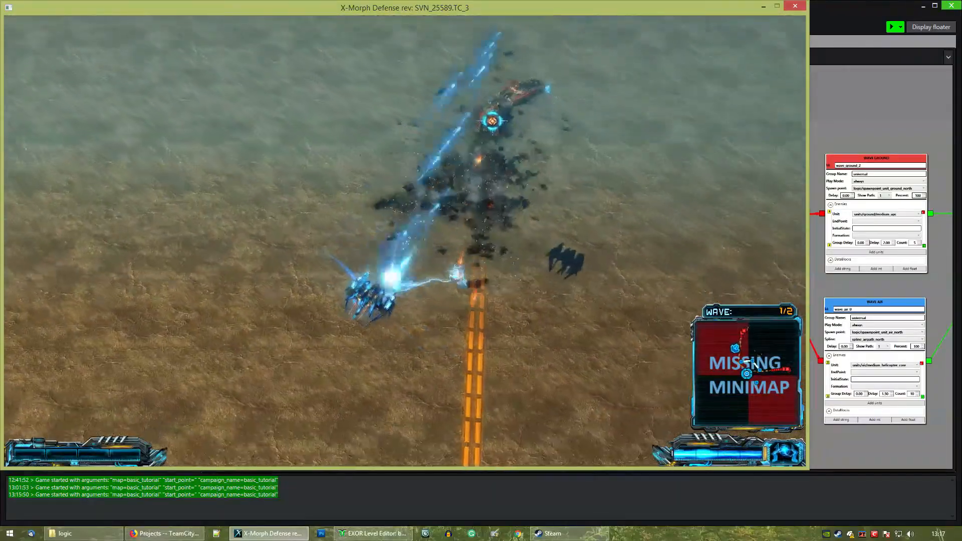
{"action": "key", "text": "s"}
{"action": "key", "text": "d"}
{"action": "mouse_move", "coordinate": [636, 361]}
{"action": "left_mouse_down"}
{"action": "mouse_move", "coordinate": [665, 316]}
{"action": "mouse_move", "coordinate": [671, 275]}
{"action": "mouse_move", "coordinate": [618, 220]}
{"action": "mouse_move", "coordinate": [600, 220]}
{"action": "mouse_move", "coordinate": [613, 206]}
{"action": "left_mouse_up"}
{"action": "key", "text": "w"}
{"action": "key", "text": "a"}
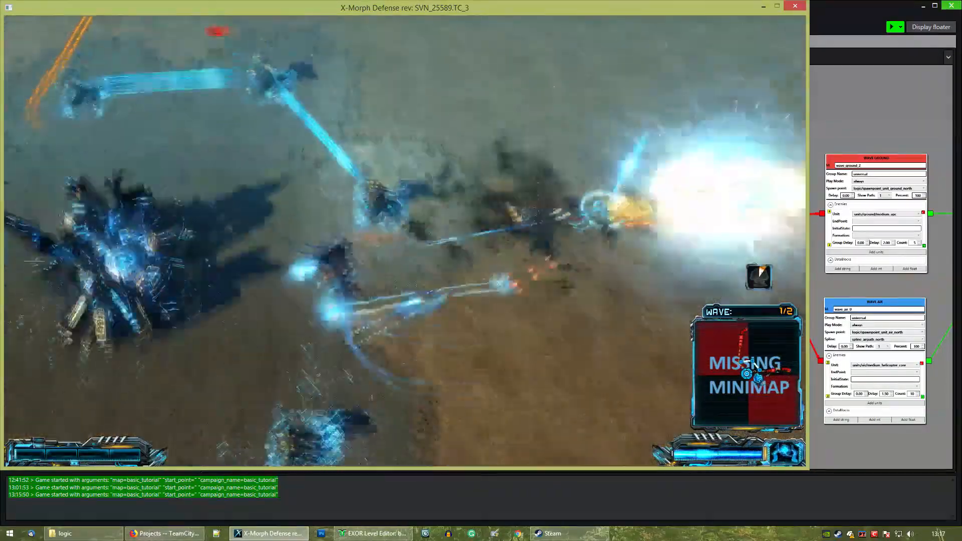
{"action": "key", "text": "d"}
{"action": "key", "text": "s"}
{"action": "key", "text": "a"}
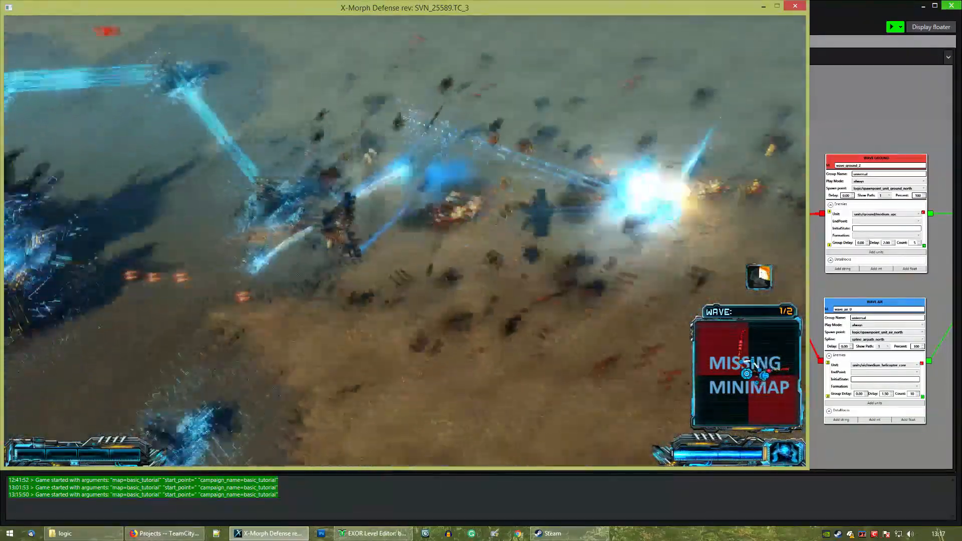
{"action": "key", "text": "d"}
{"action": "key", "text": "w"}
{"action": "key", "text": "w"}
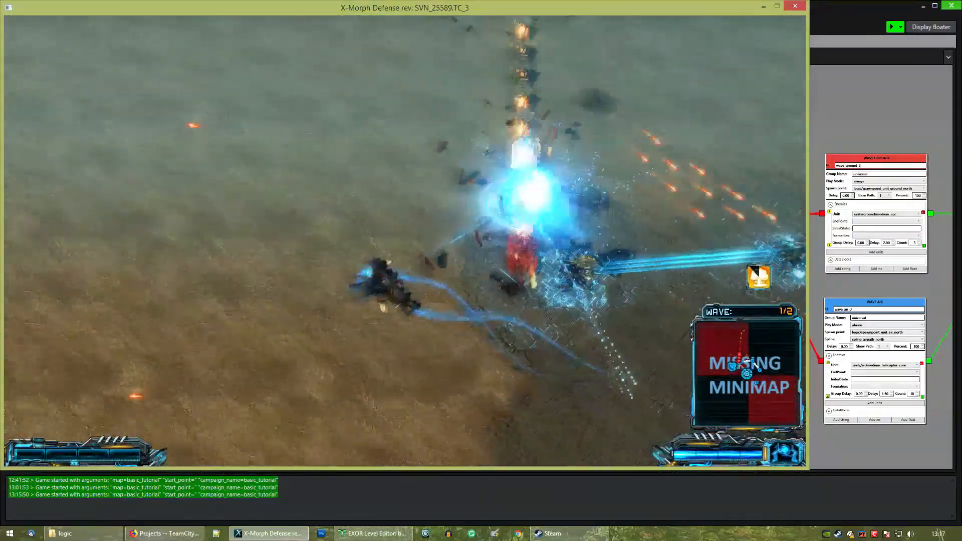
{"action": "key", "text": "w"}
{"action": "key", "text": "a"}
{"action": "key", "text": "w"}
{"action": "key", "text": "d"}
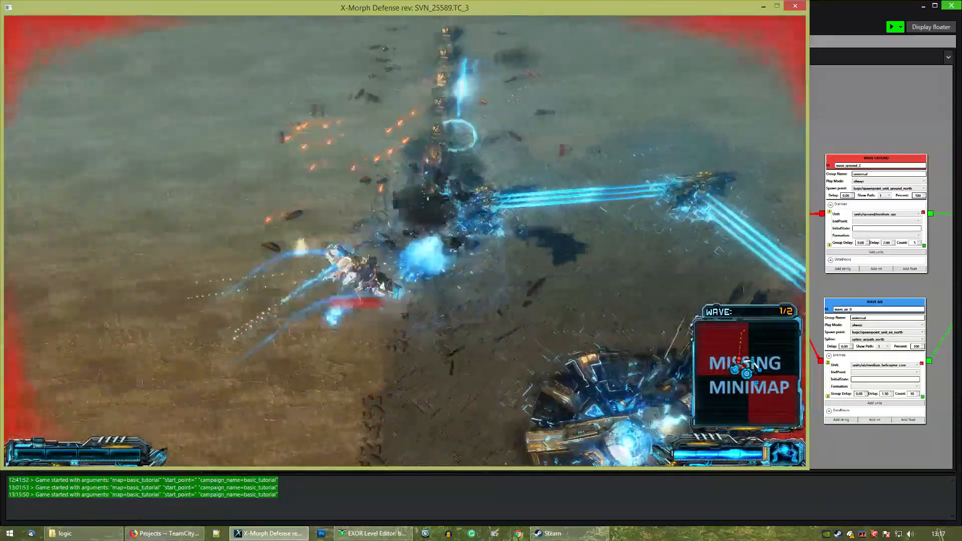
{"action": "key", "text": "d"}
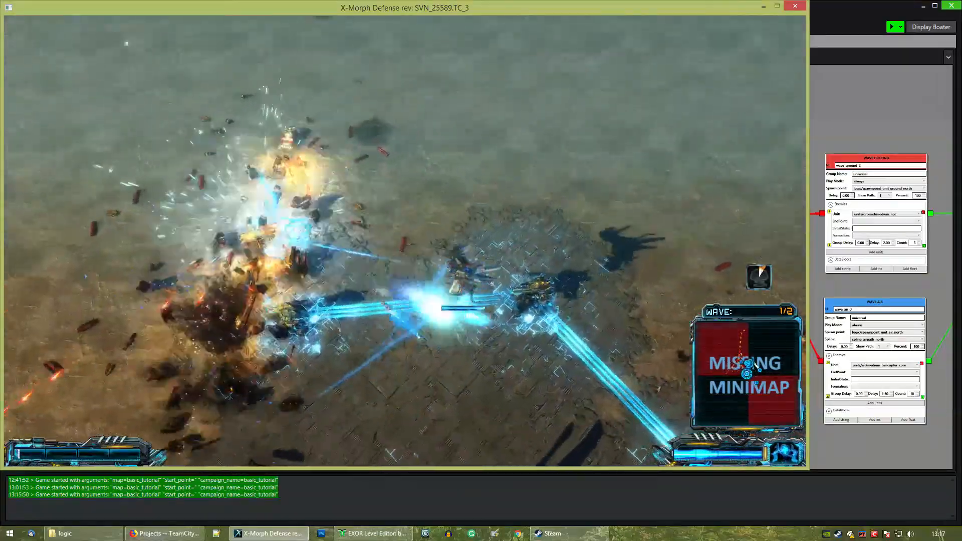
{"action": "key", "text": "s"}
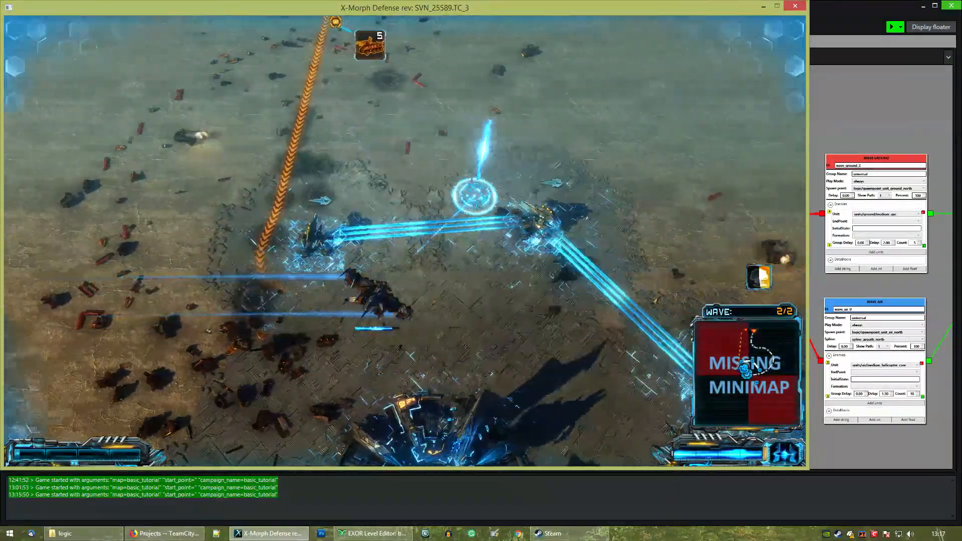
Fly along the second round's helicopter path to check the air wave's spline route
{"action": "key", "text": "d"}
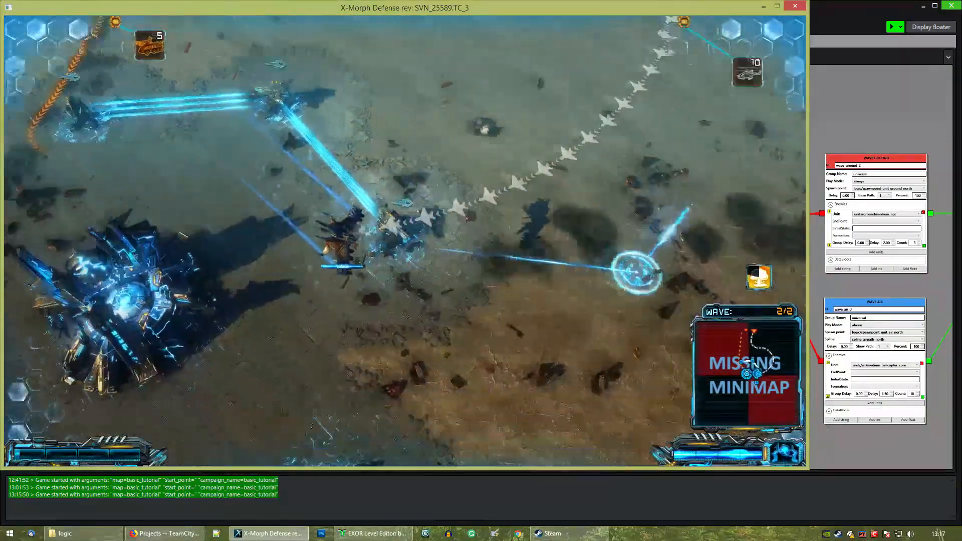
{"action": "key", "text": "s"}
{"action": "key", "text": "d"}
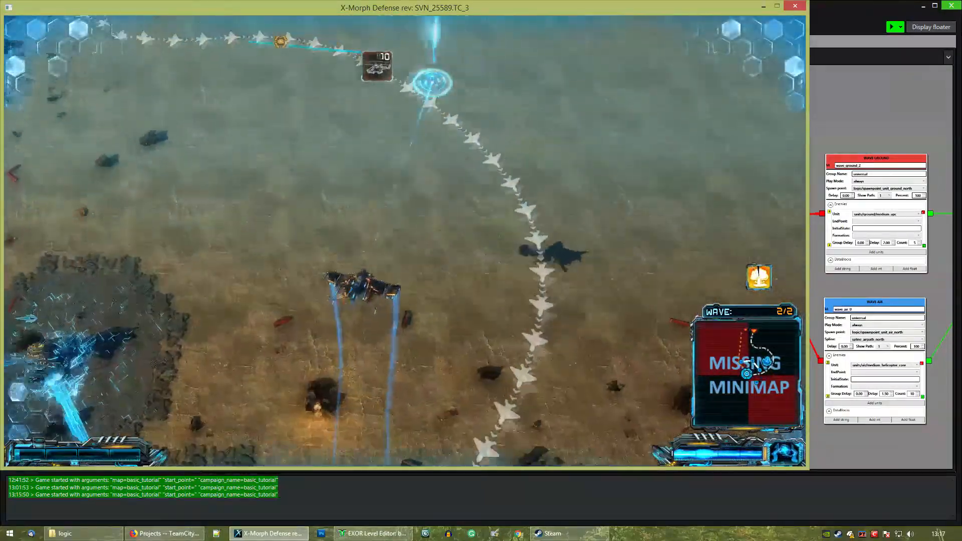
{"action": "key", "text": "w"}
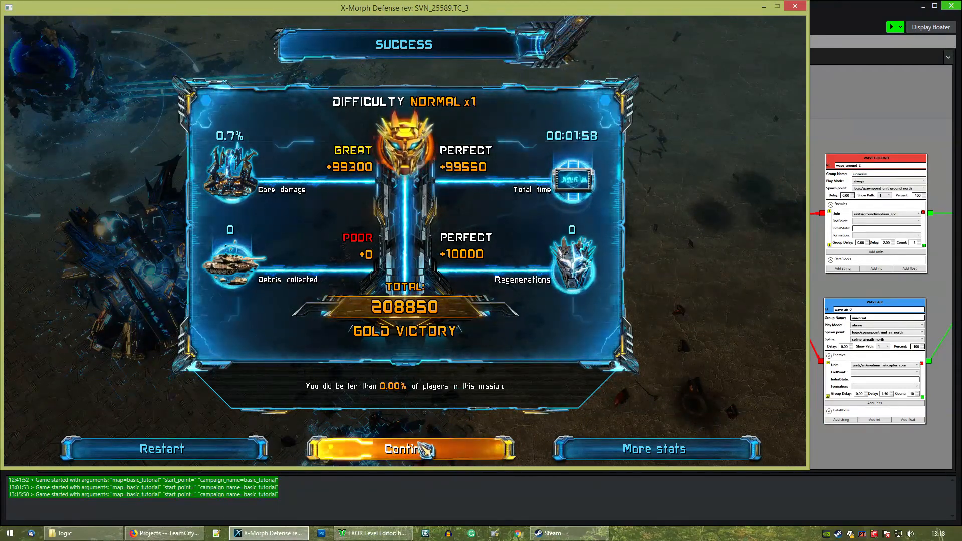
Continue past the mission results, close the game and bring the whole mission flow into view in the editor
{"action": "left_click", "coordinate": [411, 456]}
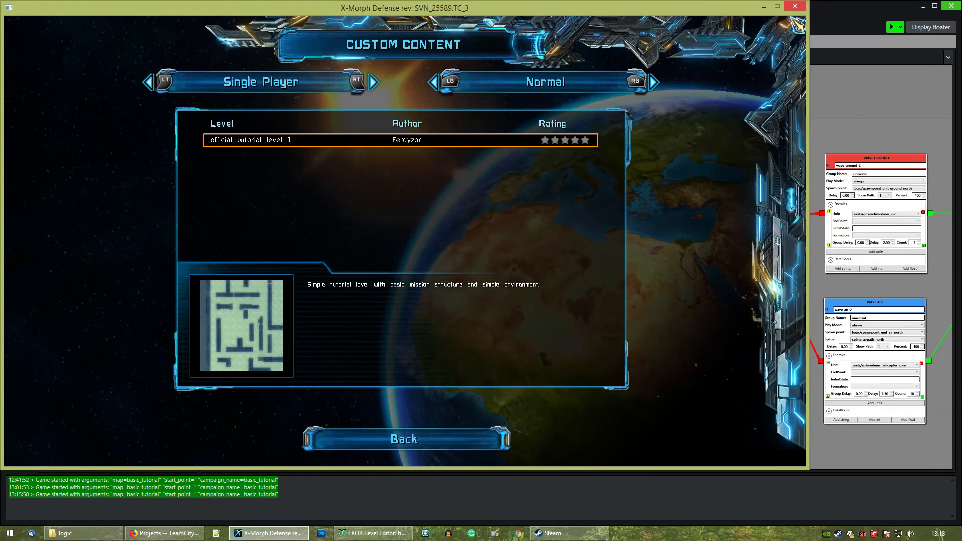
{"action": "left_click", "coordinate": [791, 8]}
{"action": "middle_click_drag", "start_coordinate": [425, 353], "coordinate": [297, 302]}
{"action": "mouse_move", "coordinate": [567, 327]}
{"action": "middle_mouse_down"}
{"action": "mouse_move", "coordinate": [453, 318]}
{"action": "mouse_move", "coordinate": [424, 334]}
{"action": "mouse_move", "coordinate": [663, 321]}
{"action": "middle_mouse_up"}
{"action": "scroll", "coordinate": [536, 274], "scroll_direction": "down", "scroll_amount": 3}
{"action": "scroll", "coordinate": [591, 279], "scroll_direction": "up", "scroll_amount": 1}
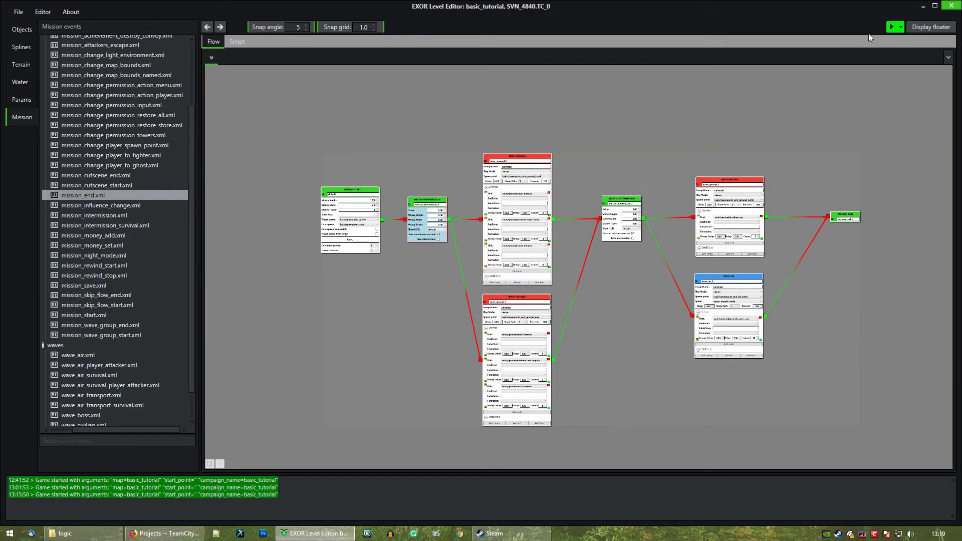
Return to the level's object editing view and look over the core, spawn points and helicopter spline
{"action": "left_click", "coordinate": [21, 30]}
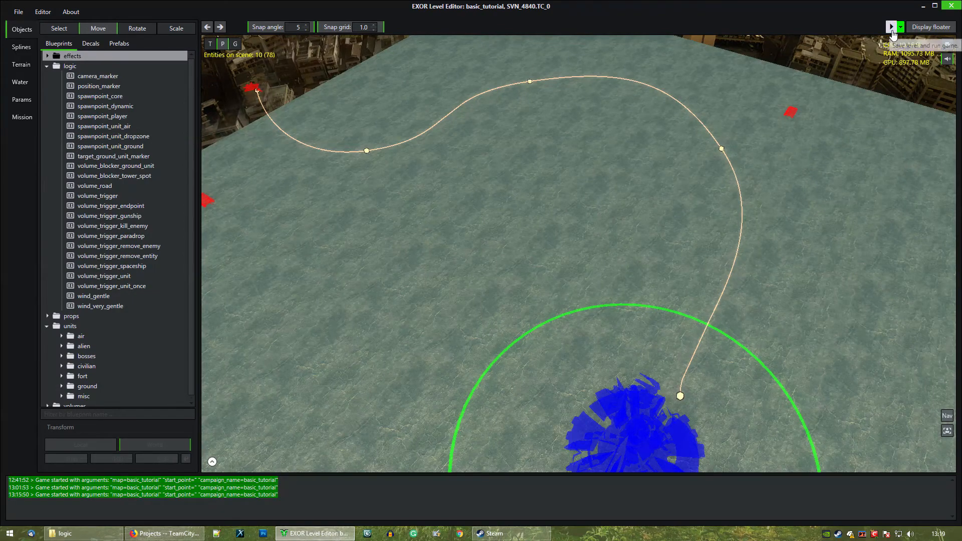
{"action": "middle_click_drag", "start_coordinate": [565, 269], "coordinate": [599, 207]}
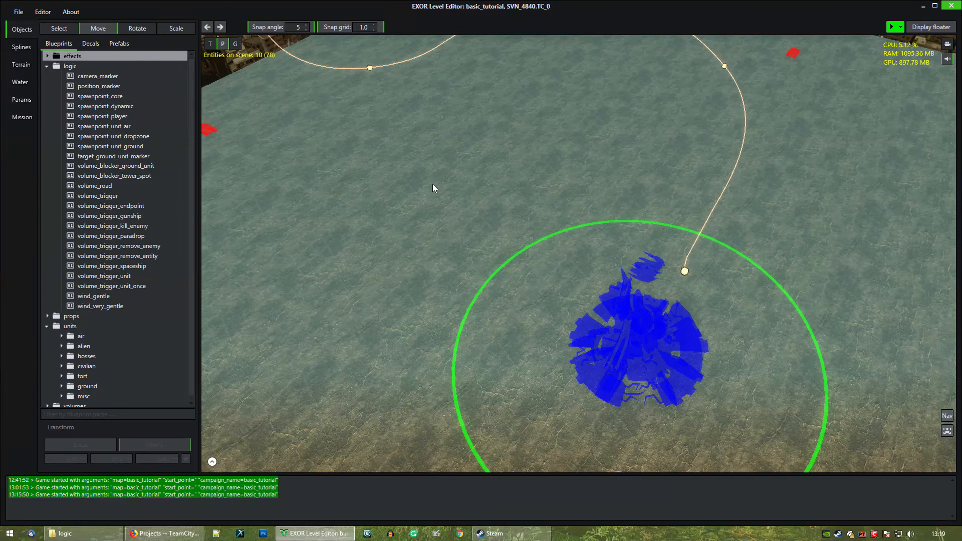
{"action": "middle_click_drag", "start_coordinate": [469, 208], "coordinate": [519, 237]}
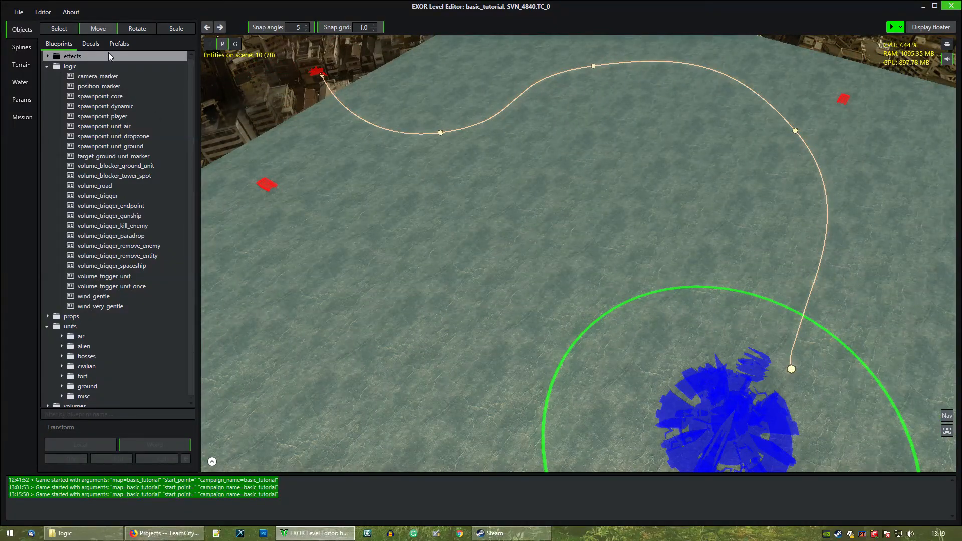
Start publishing the level to the Steam Workshop and try the Game map source before choosing Editor + Game
{"action": "left_click", "coordinate": [20, 14]}
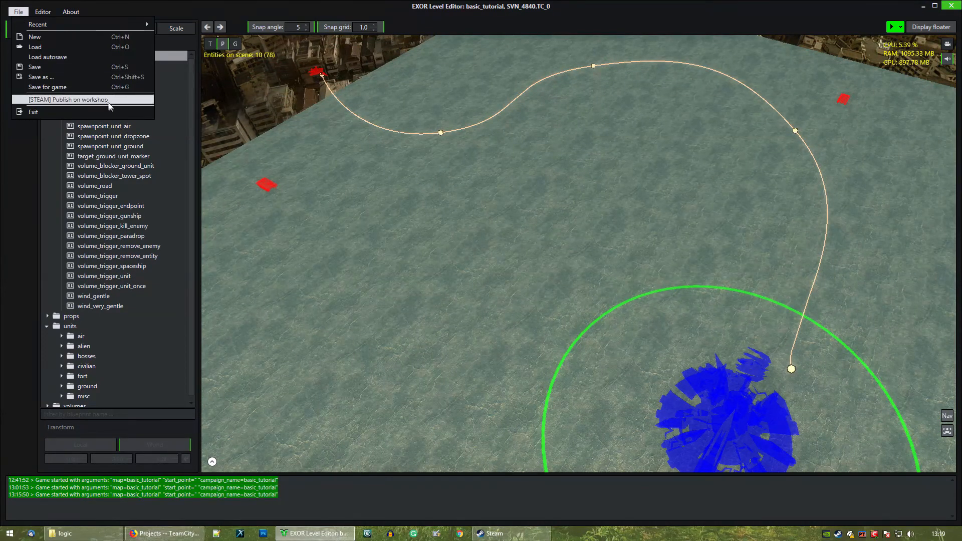
{"action": "left_click", "coordinate": [83, 99]}
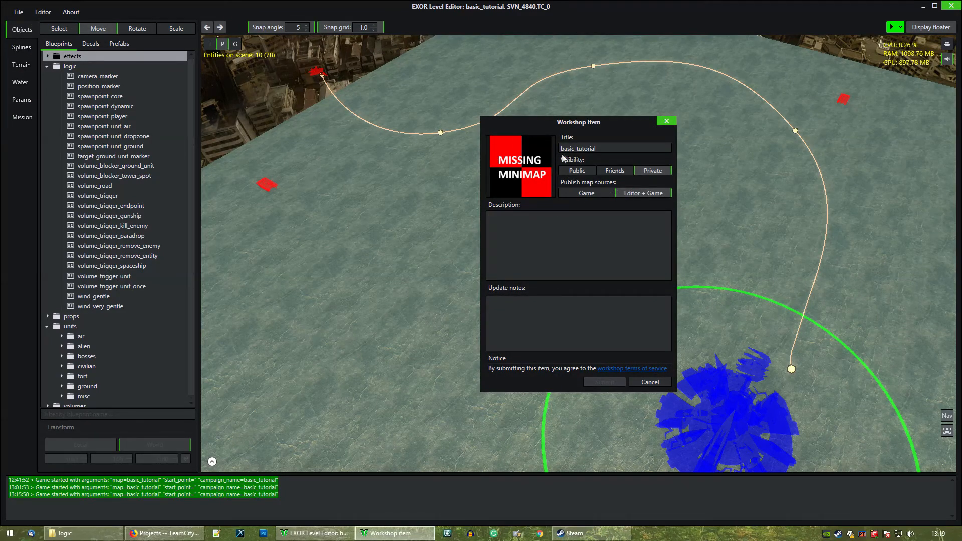
{"action": "left_click_drag", "start_coordinate": [609, 122], "coordinate": [579, 118]}
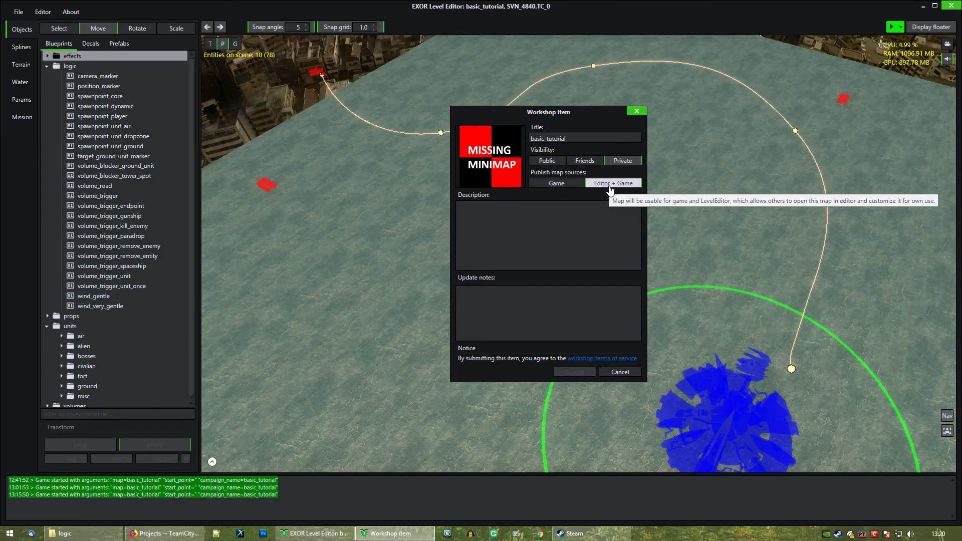
{"action": "left_click", "coordinate": [554, 184]}
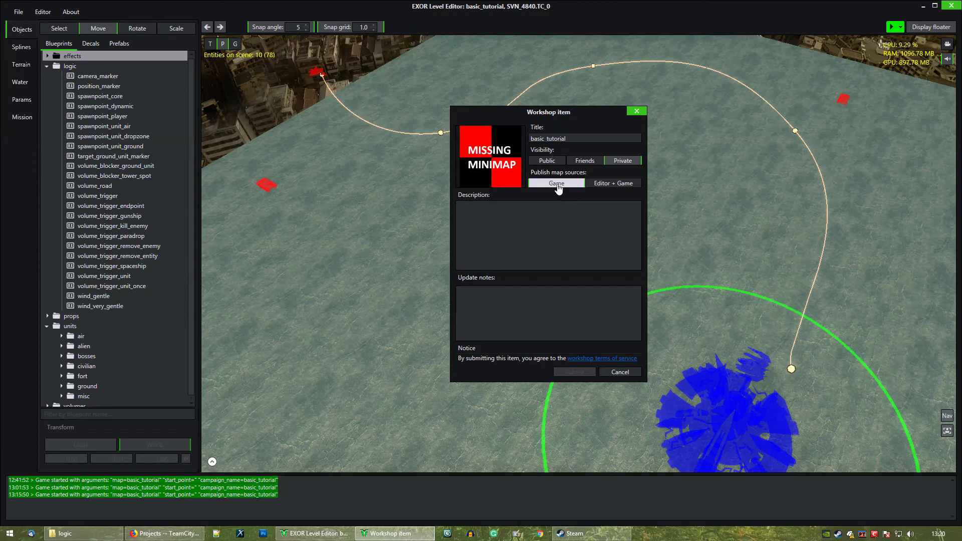
{"action": "left_click", "coordinate": [612, 183]}
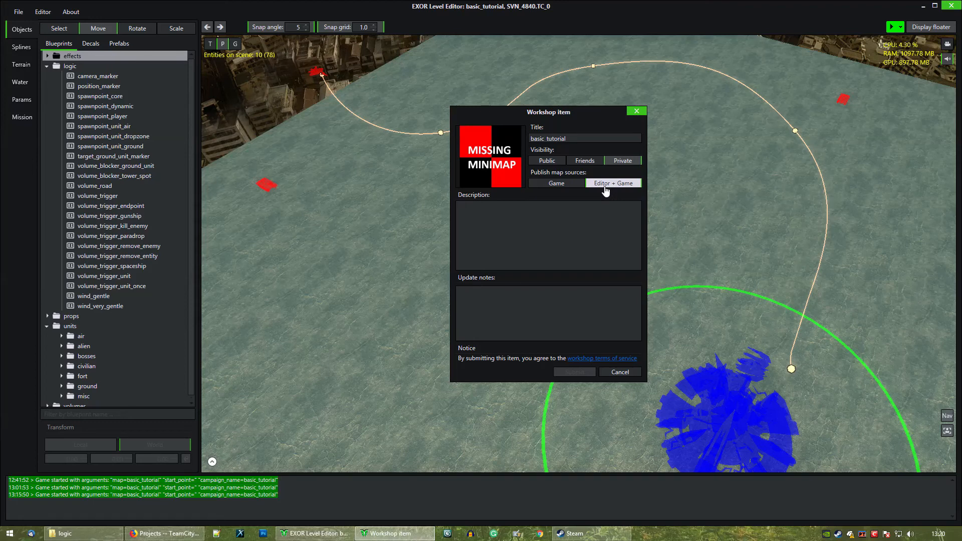
Enter the description "sdfsdfsdf" and update notes "sdfsdgfsd" for the Workshop item, and cancel the submission
{"action": "left_click", "coordinate": [548, 233]}
{"action": "left_click", "coordinate": [509, 322]}
{"action": "left_click", "coordinate": [542, 219]}
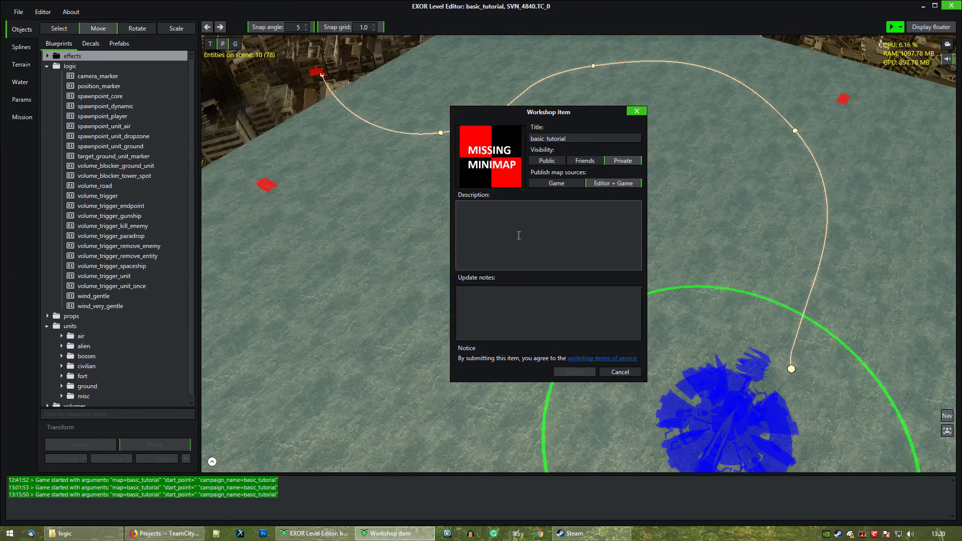
{"action": "type", "text": "sdfsdfsdf"}
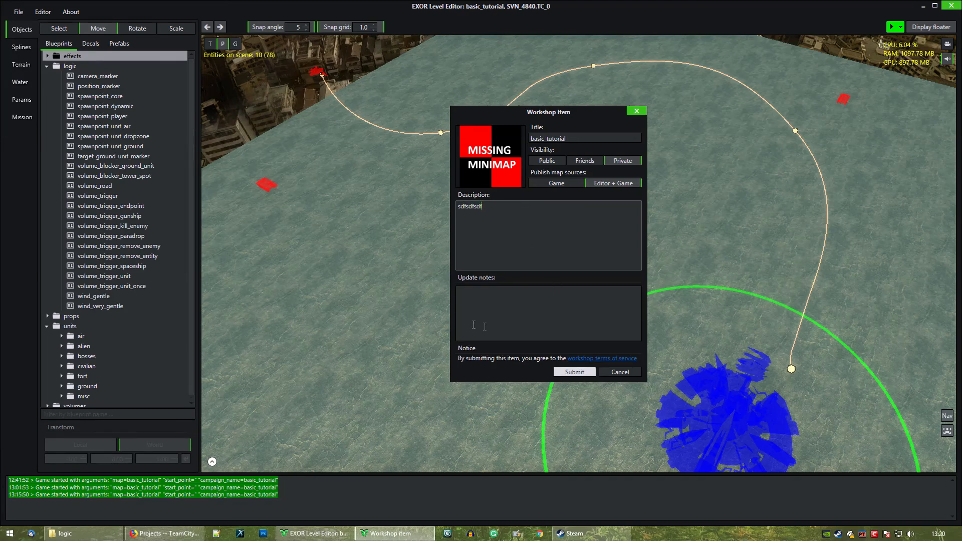
{"action": "left_click", "coordinate": [535, 332]}
{"action": "type", "text": "sdfsdgfsd"}
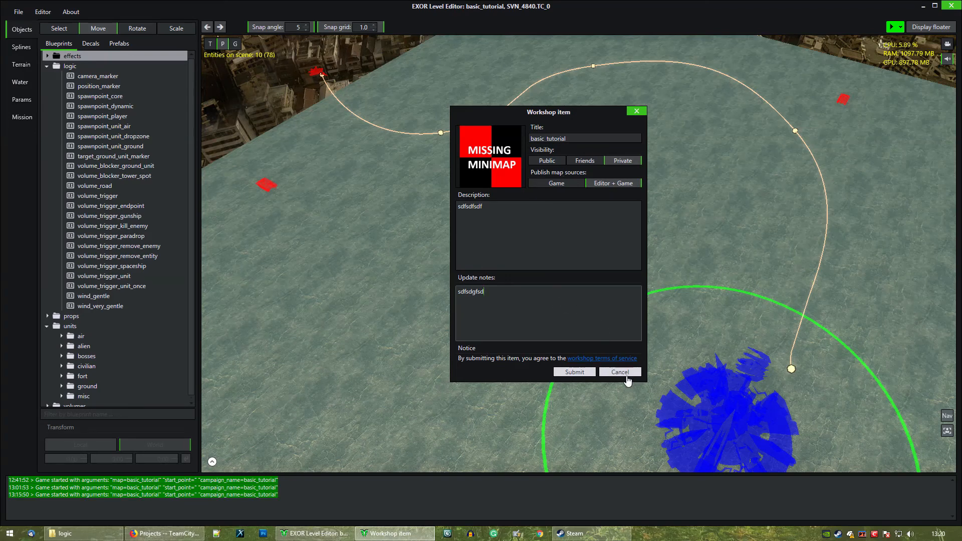
{"action": "left_click", "coordinate": [625, 372]}
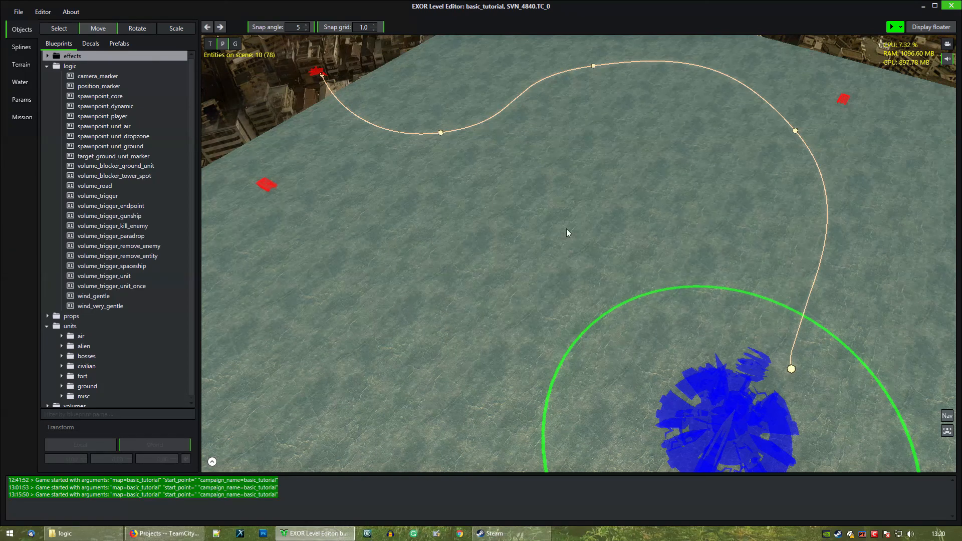
{"action": "middle_click_drag", "start_coordinate": [704, 289], "coordinate": [631, 250]}
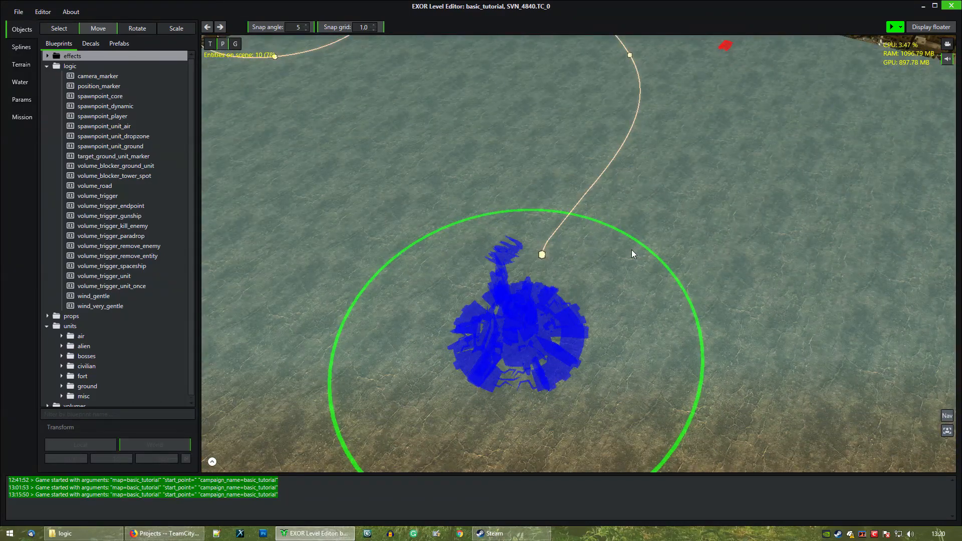